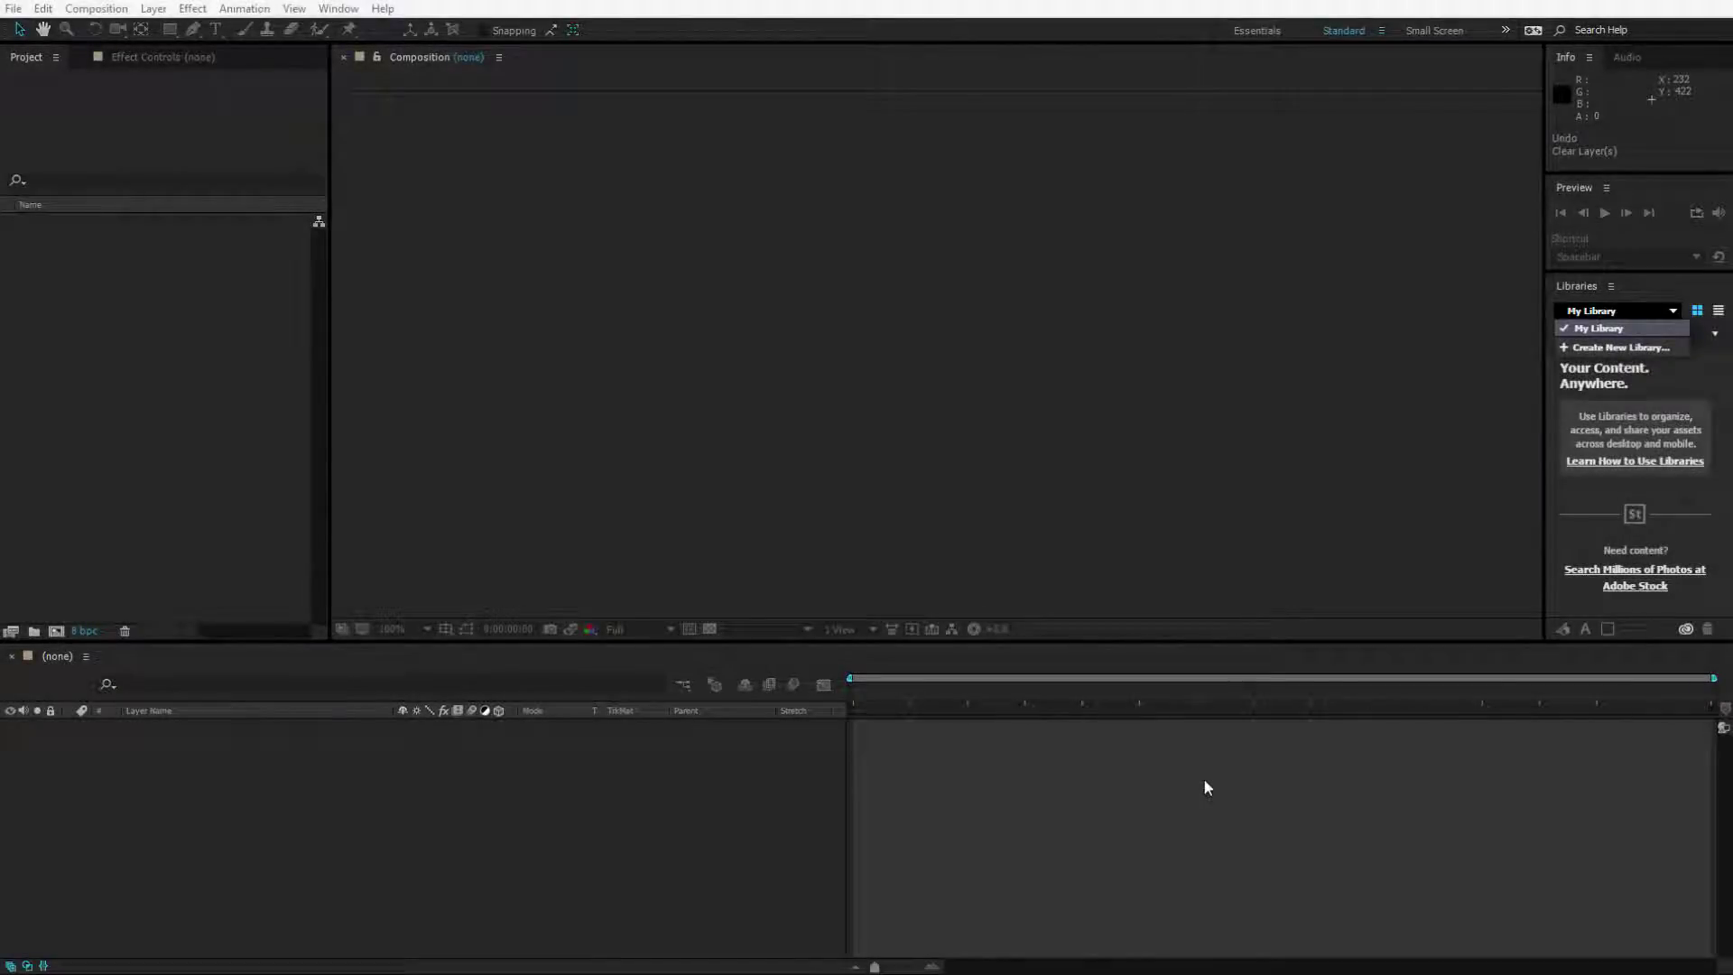
Step: Make a new 4-second, 30 fps, 1920×1080 composition titled 'T1: The corner'
click(194, 494)
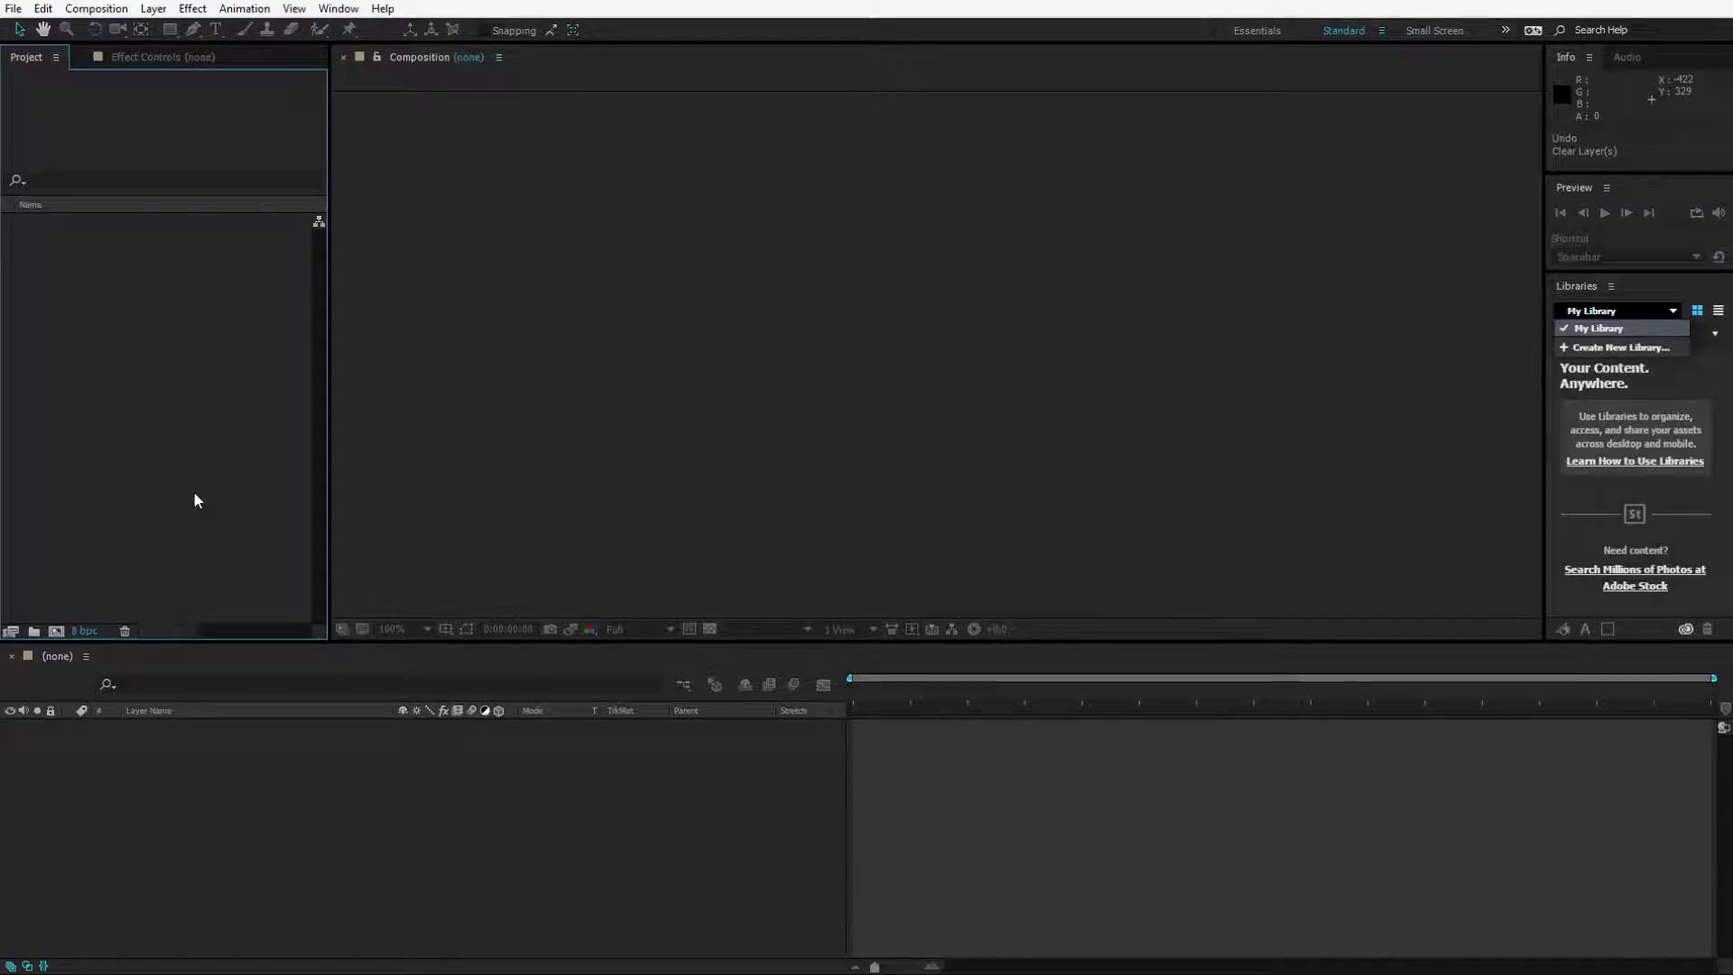
key(ctrl+n)
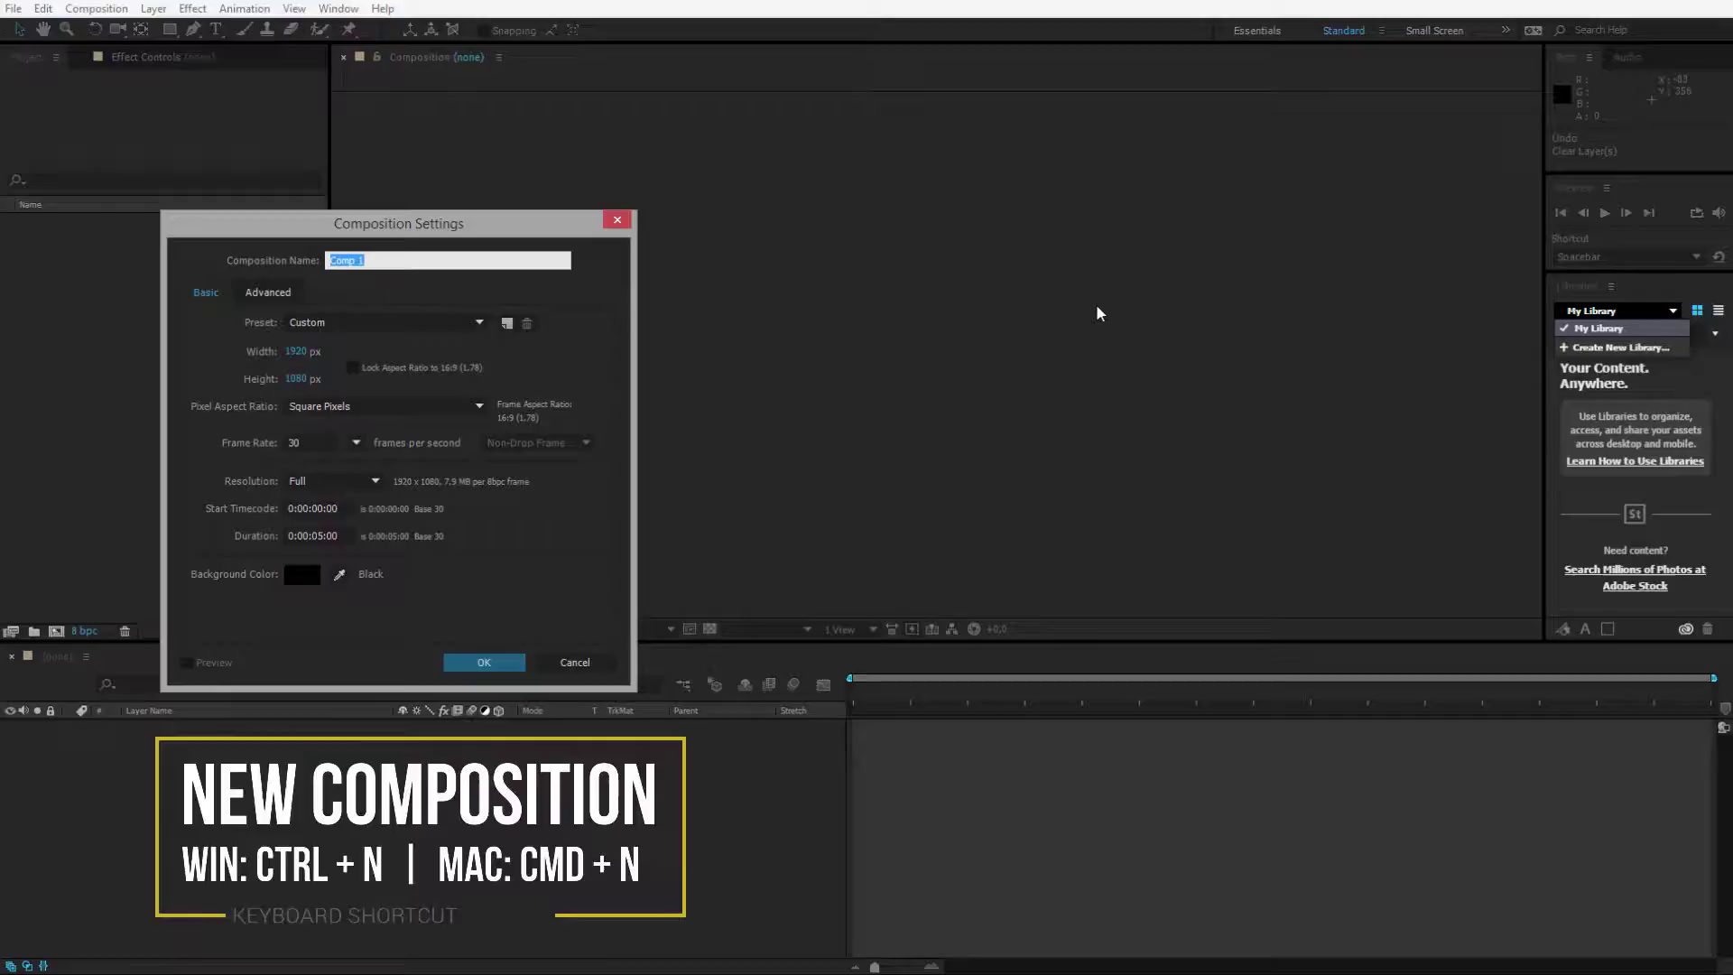
text(T1:)
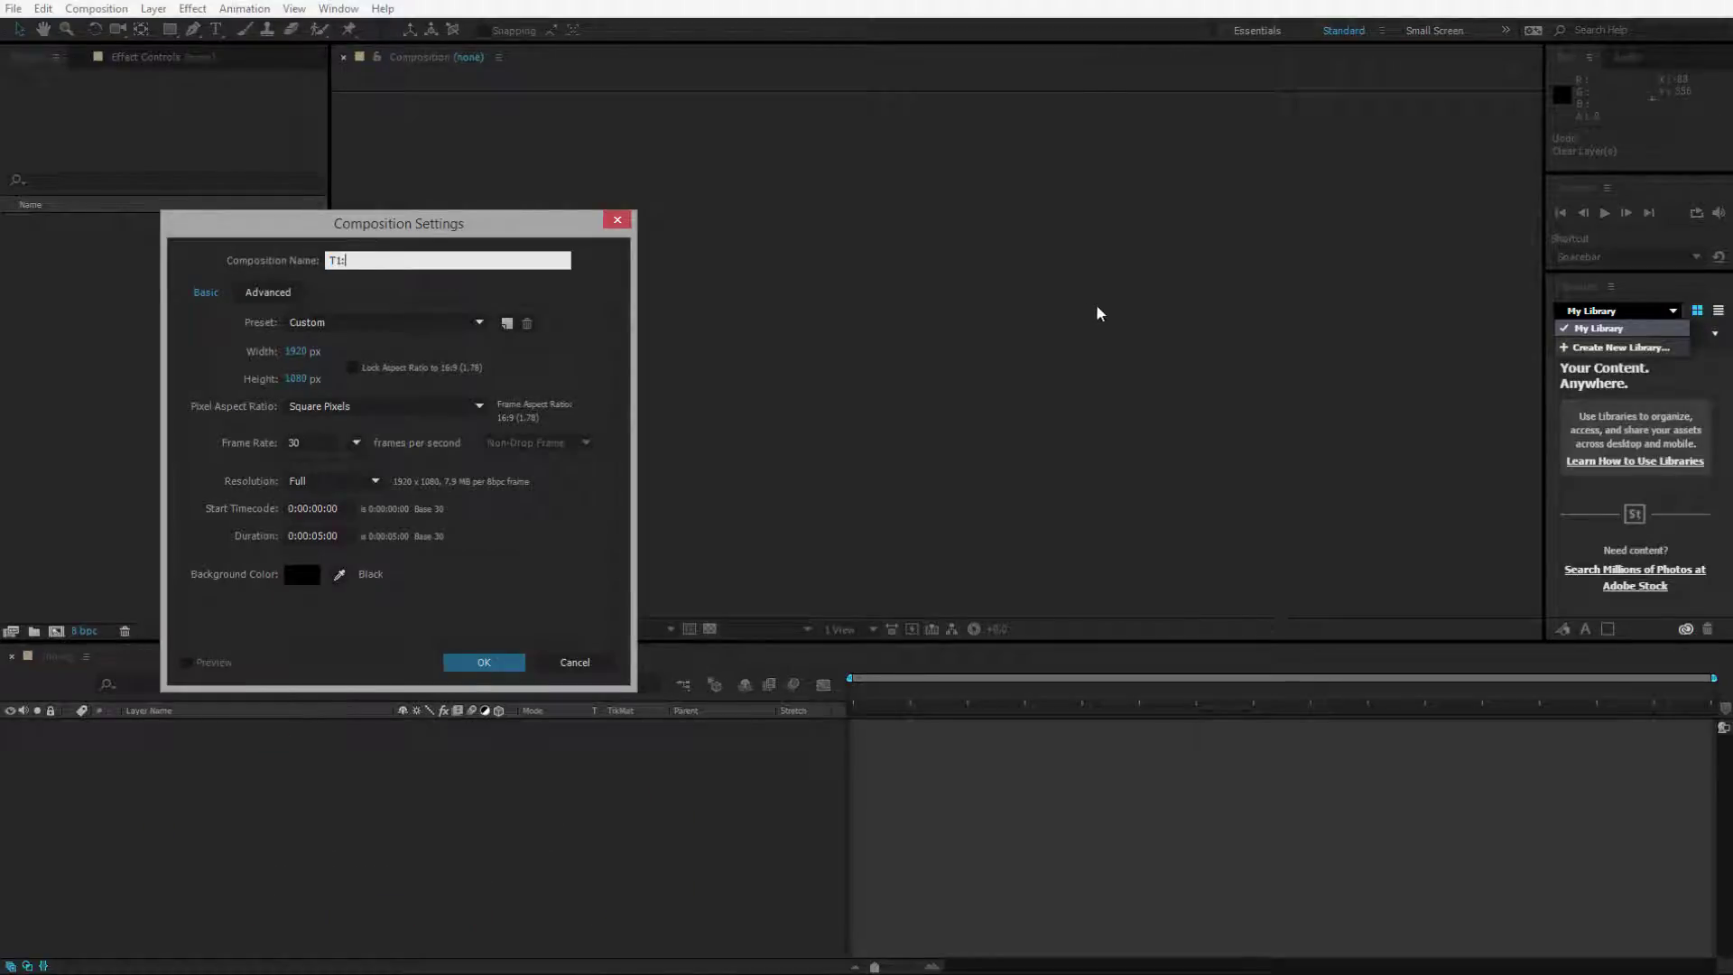
text( THe corner)
click(321, 441)
click(328, 538)
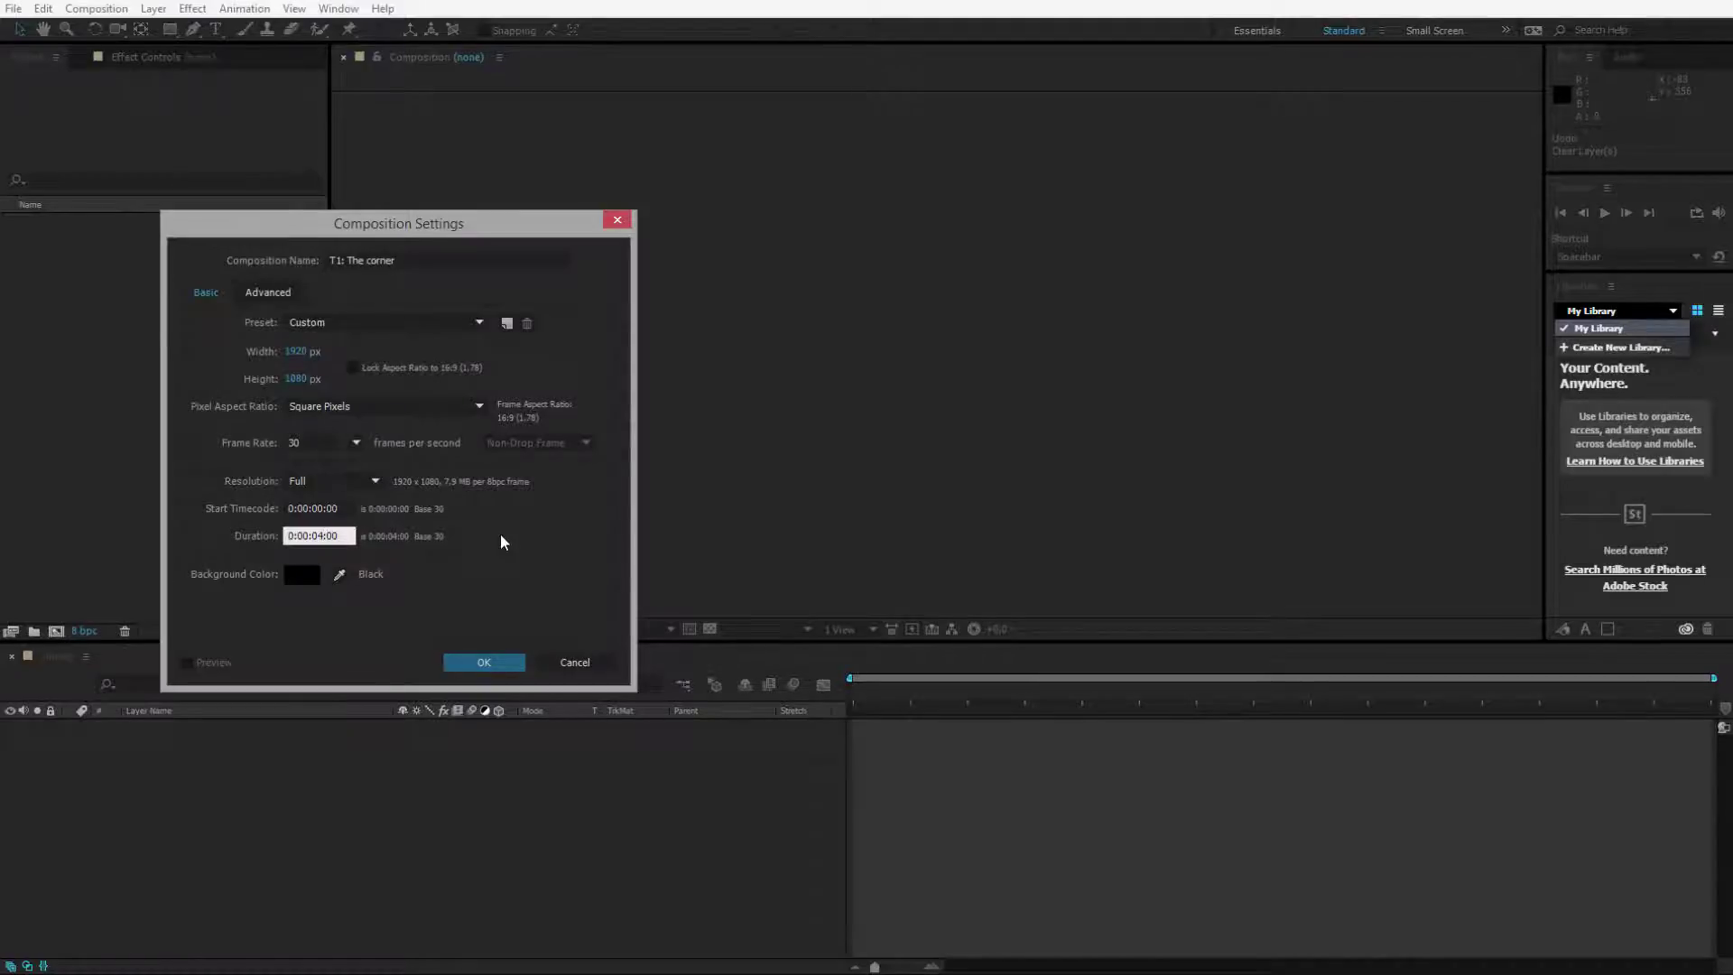
click(480, 662)
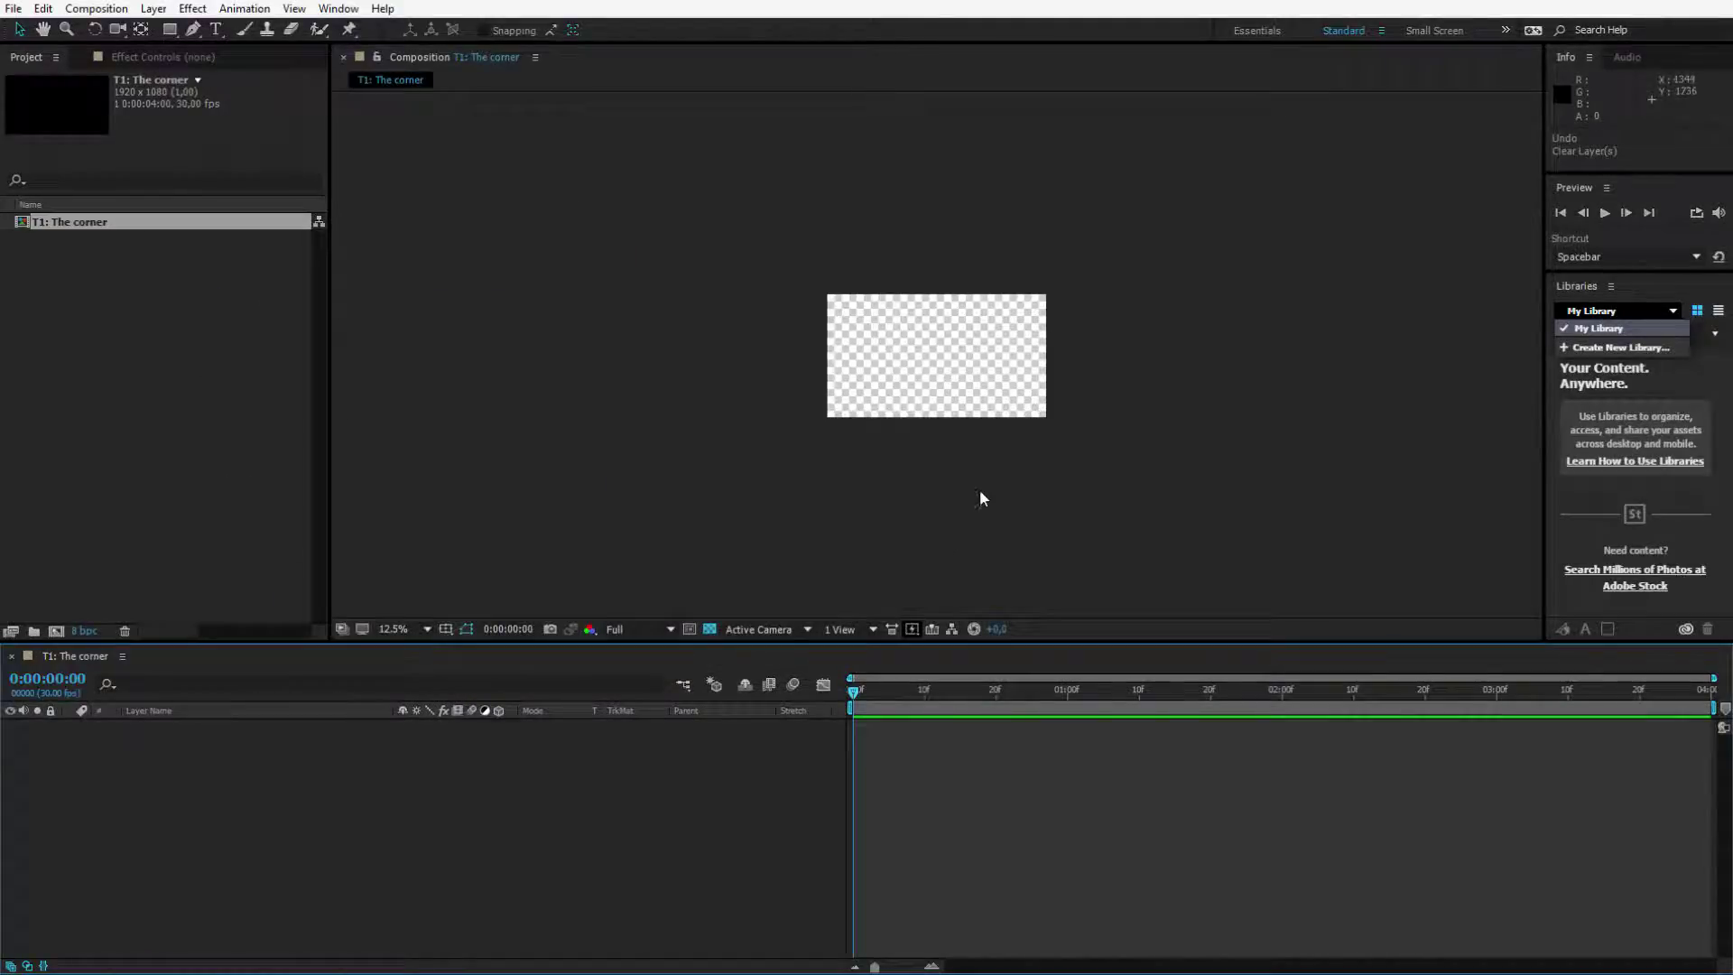
Step: Turn on rulers and place guides on the composition's left edge and bottom edge
key(period)
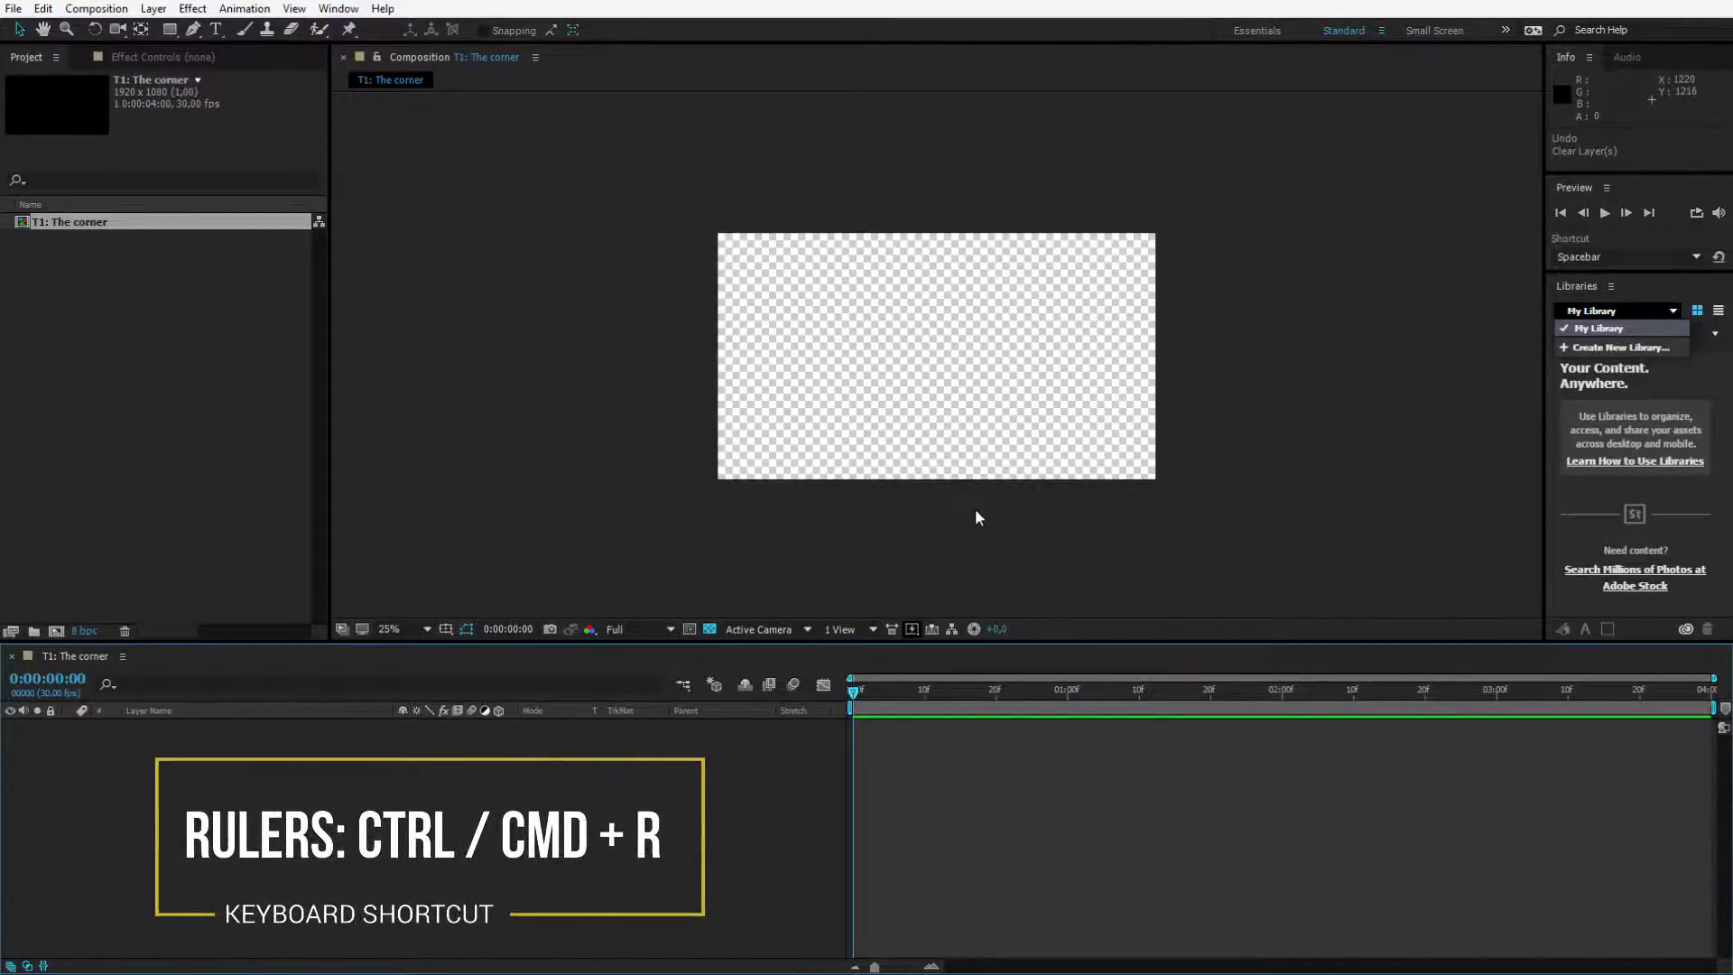
key(ctrl+r)
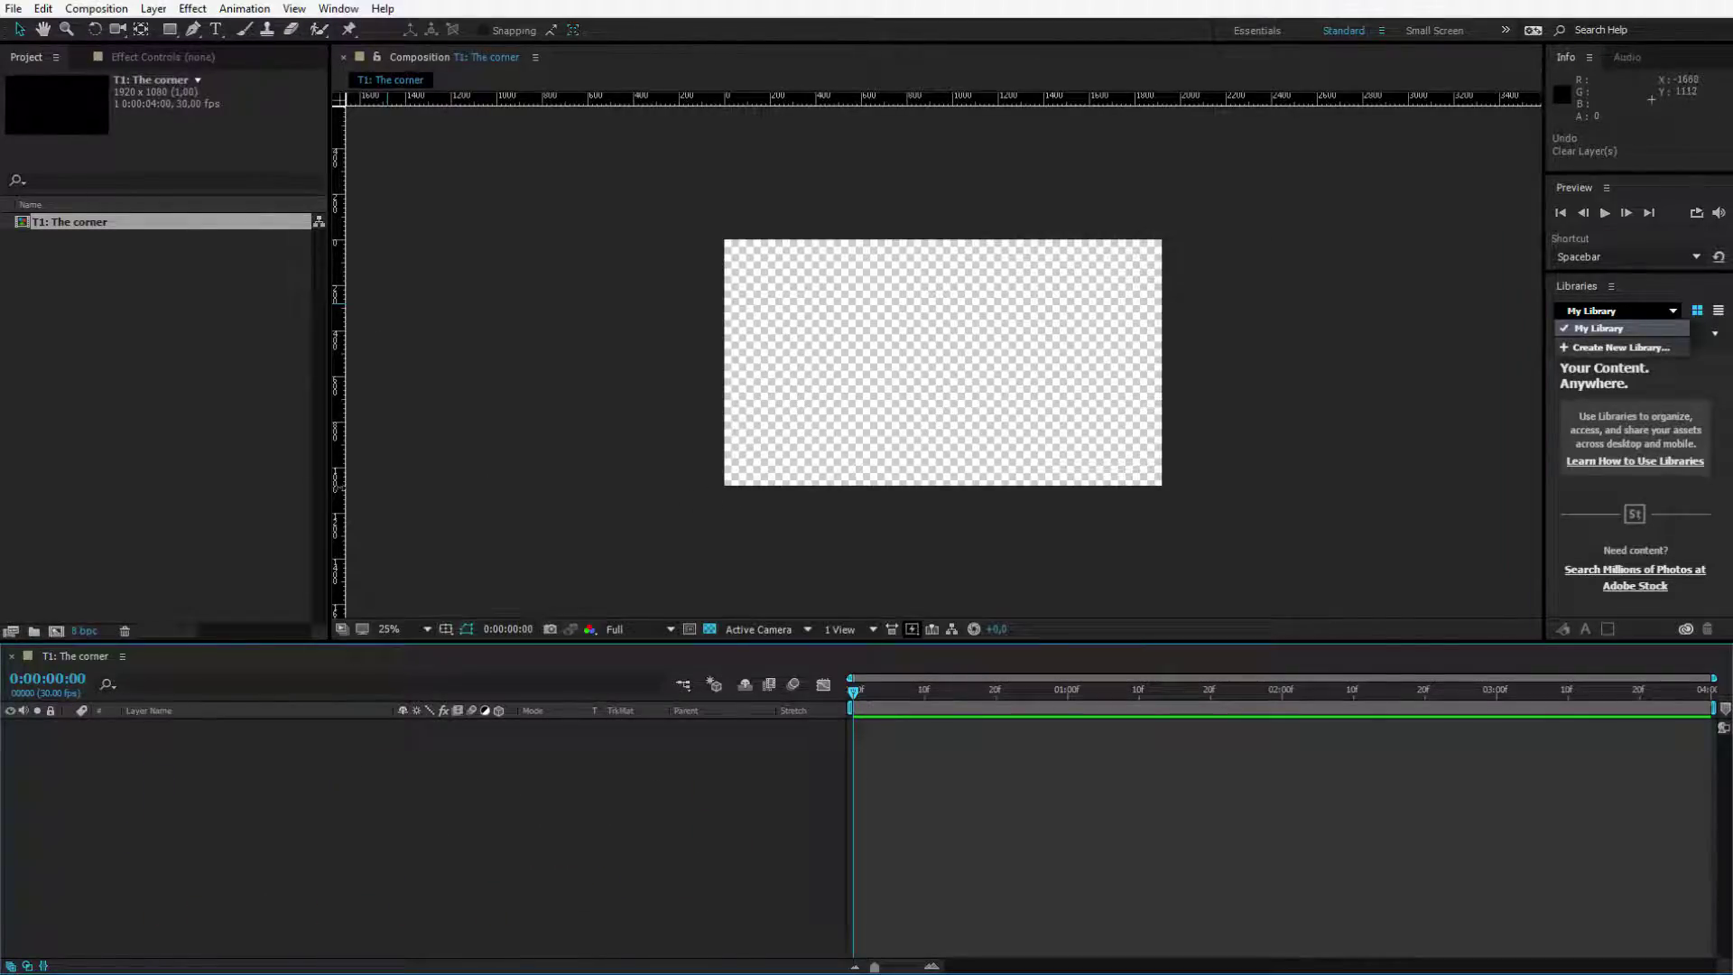
drag(346, 490, 721, 531)
scroll(567, 587, up, 3)
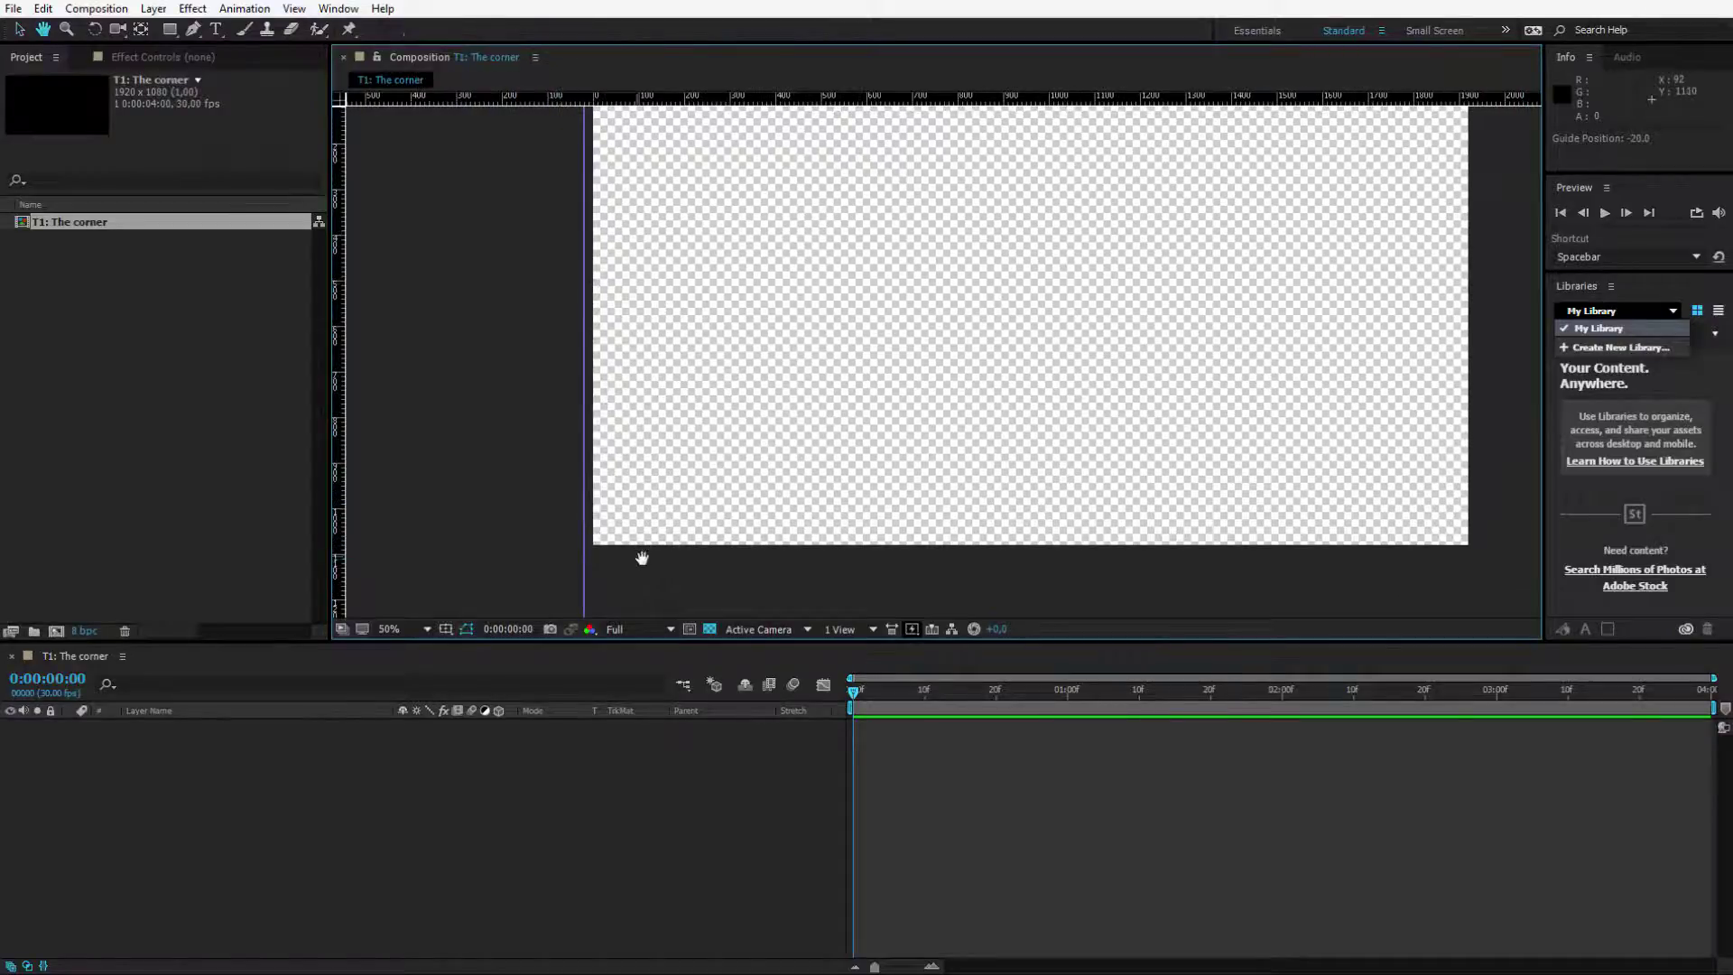
drag(642, 553, 662, 472)
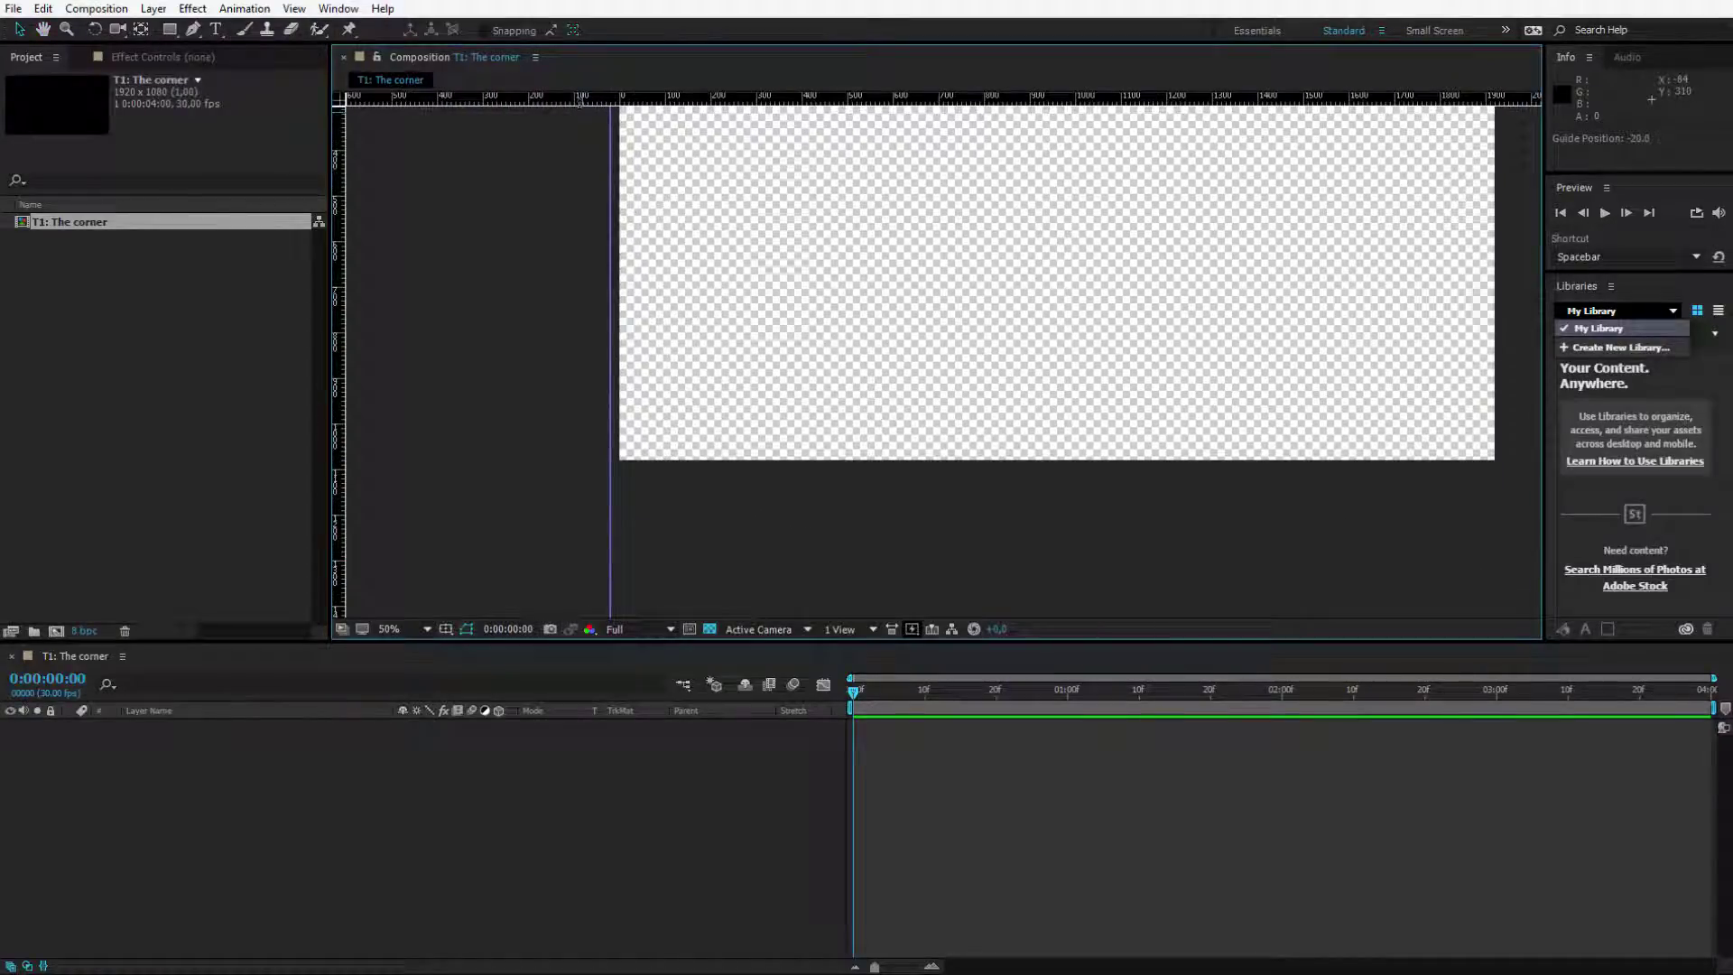
drag(581, 100, 588, 463)
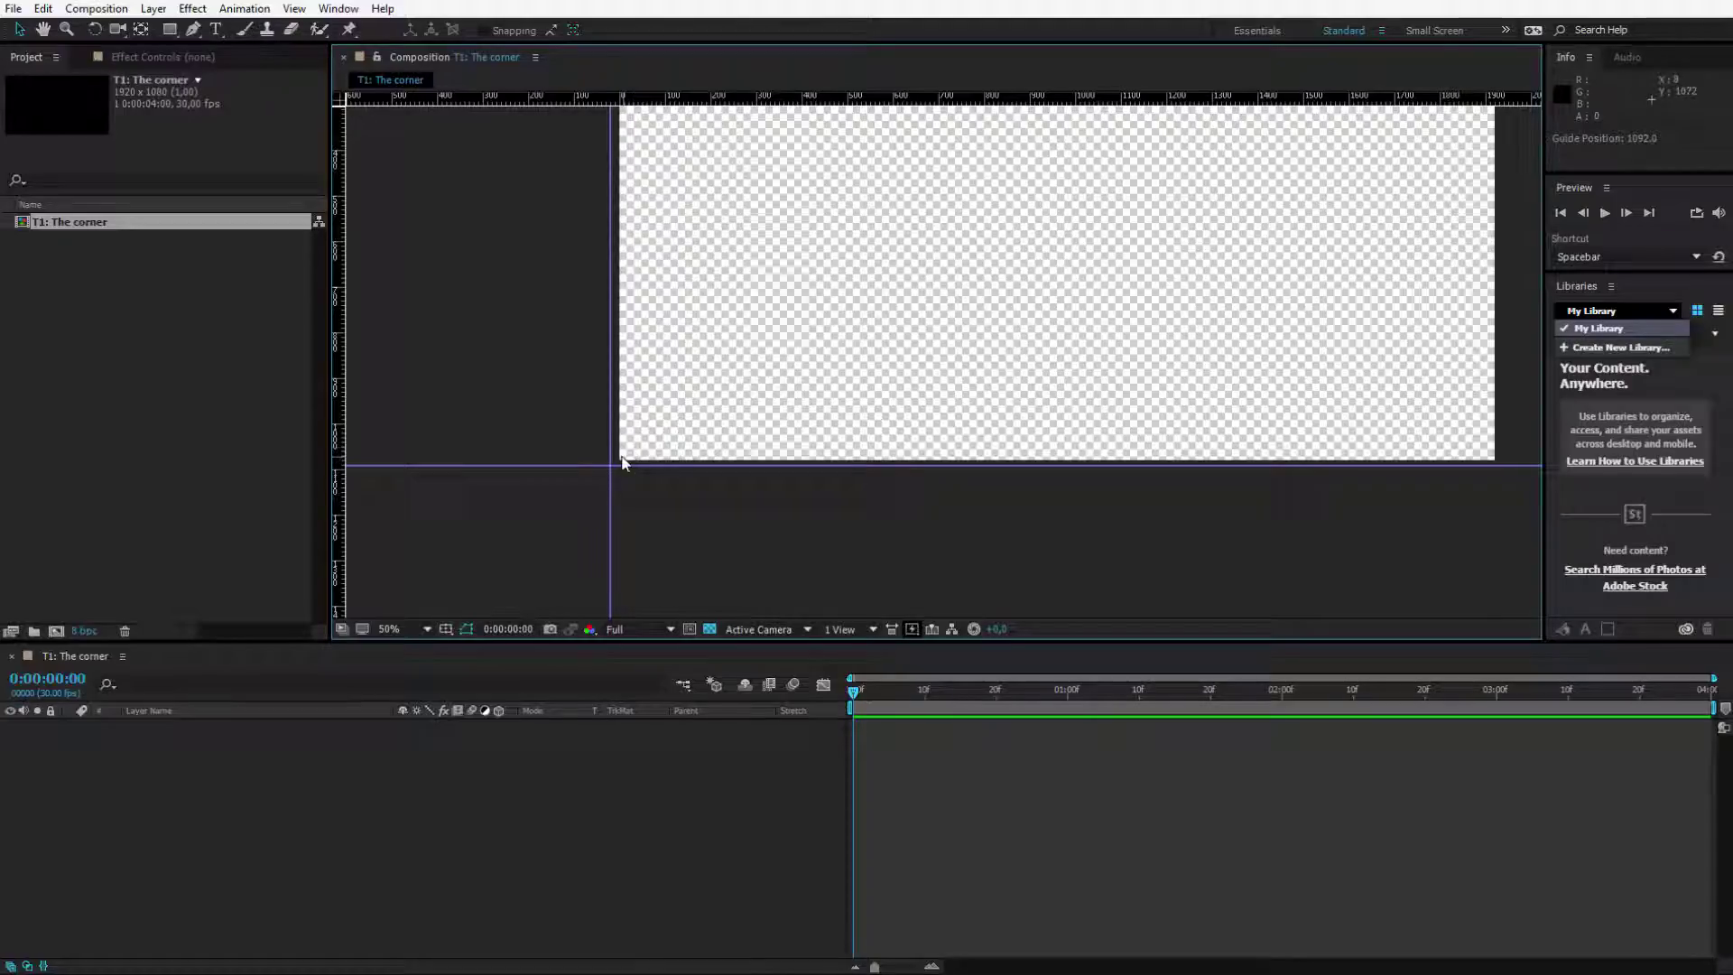
drag(611, 438, 713, 477)
scroll(743, 410, down, 2)
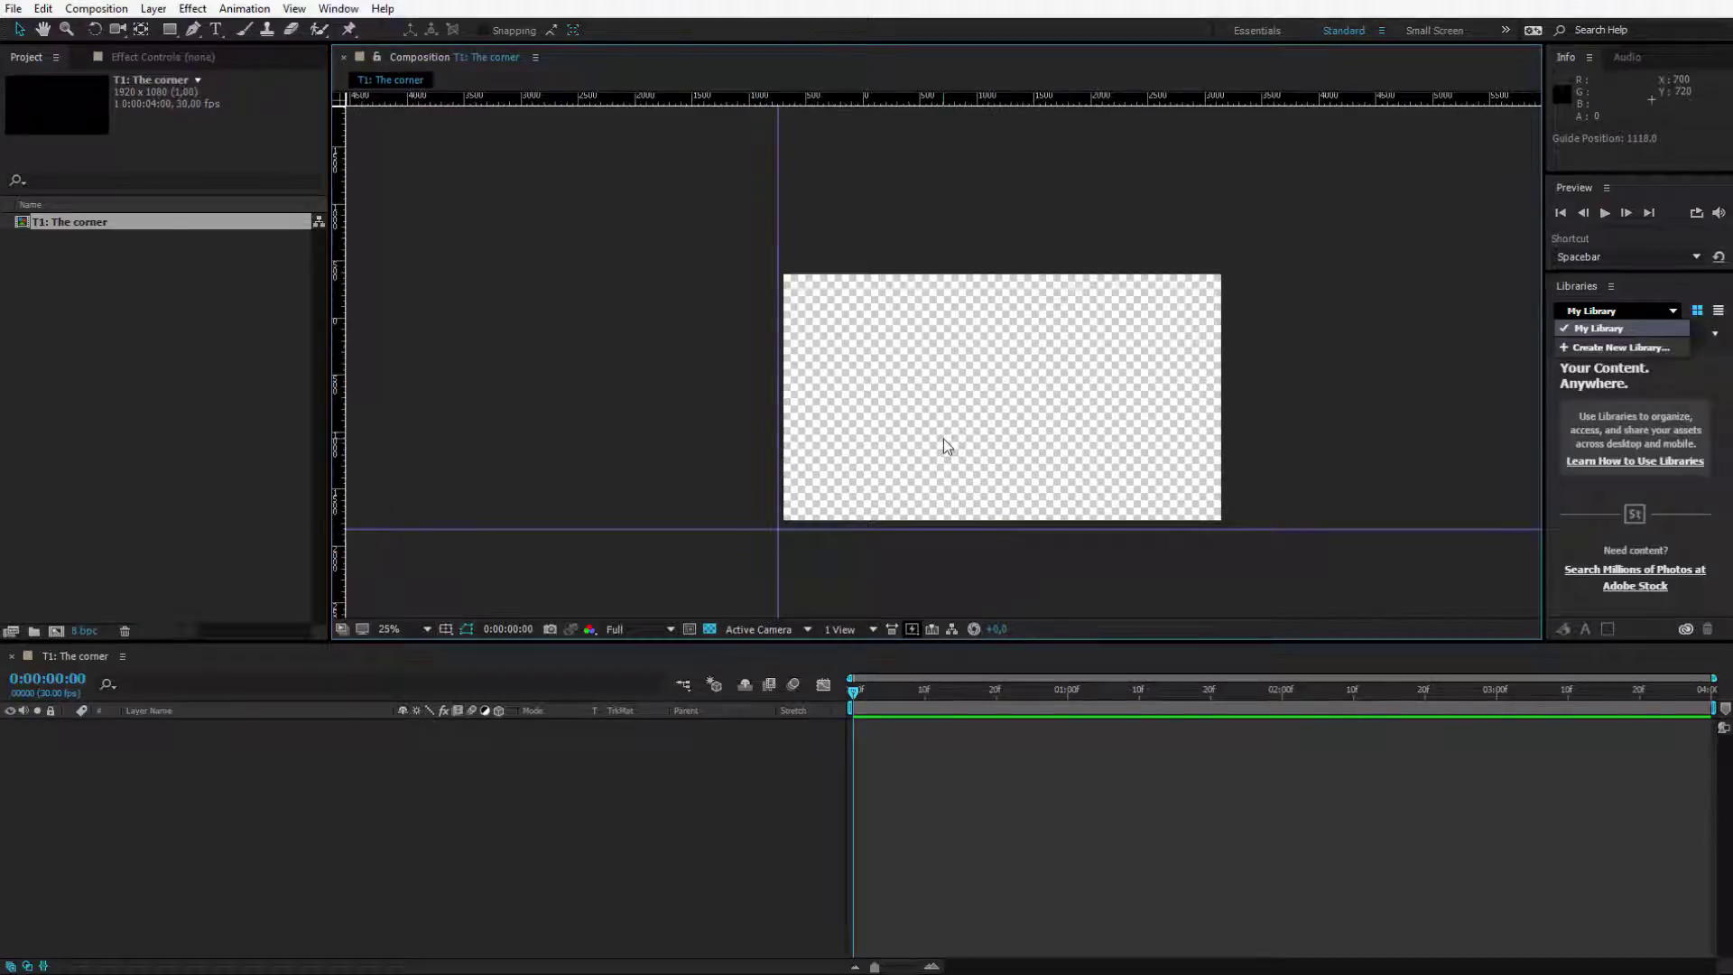
Step: Draw a rectangle ending at the guides' crossing point and give it an A636B7 purple fill
key(comma)
key(comma)
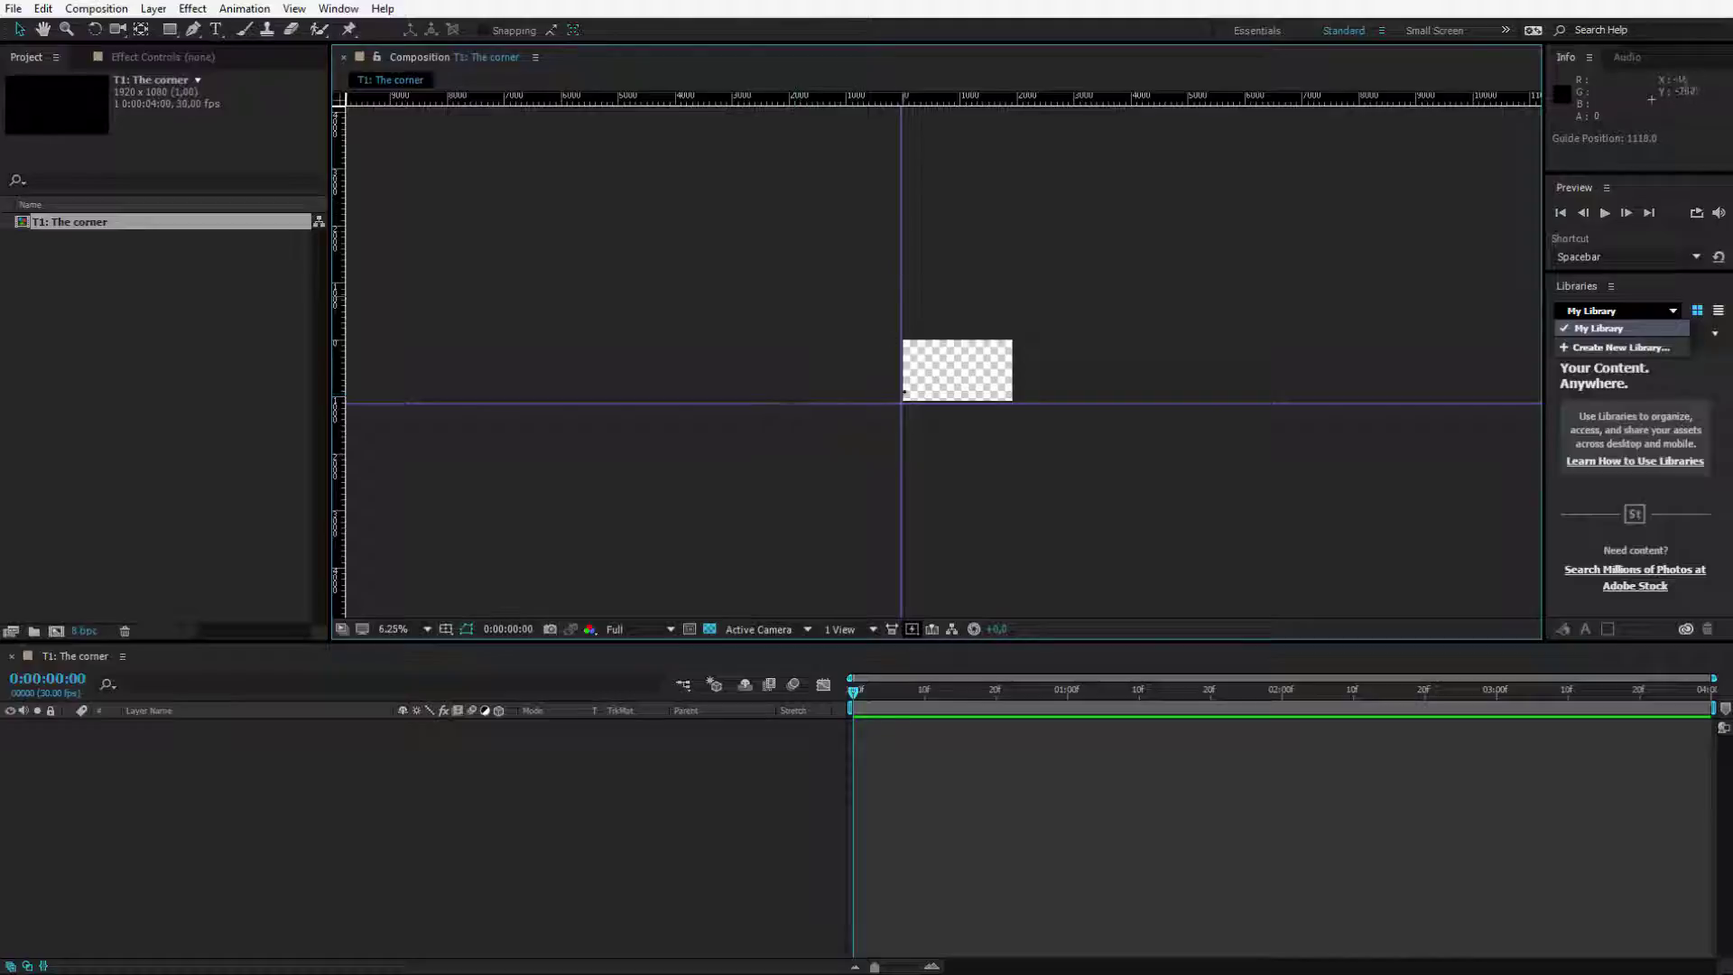
key(q)
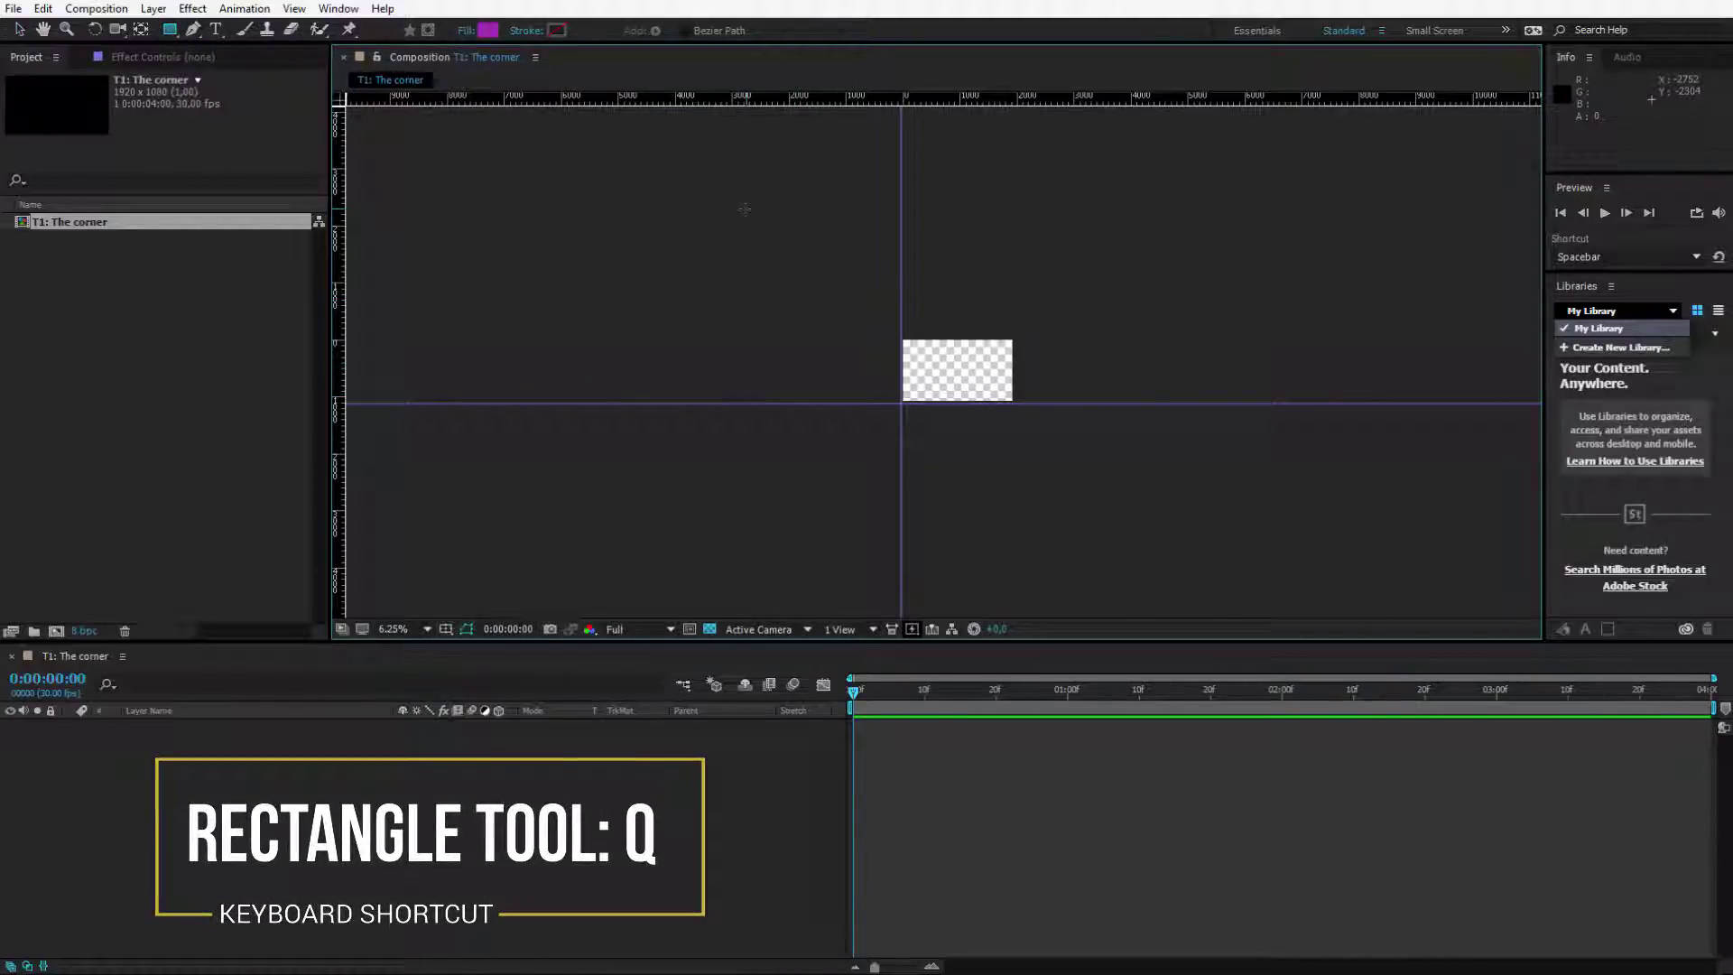
drag(730, 179, 902, 404)
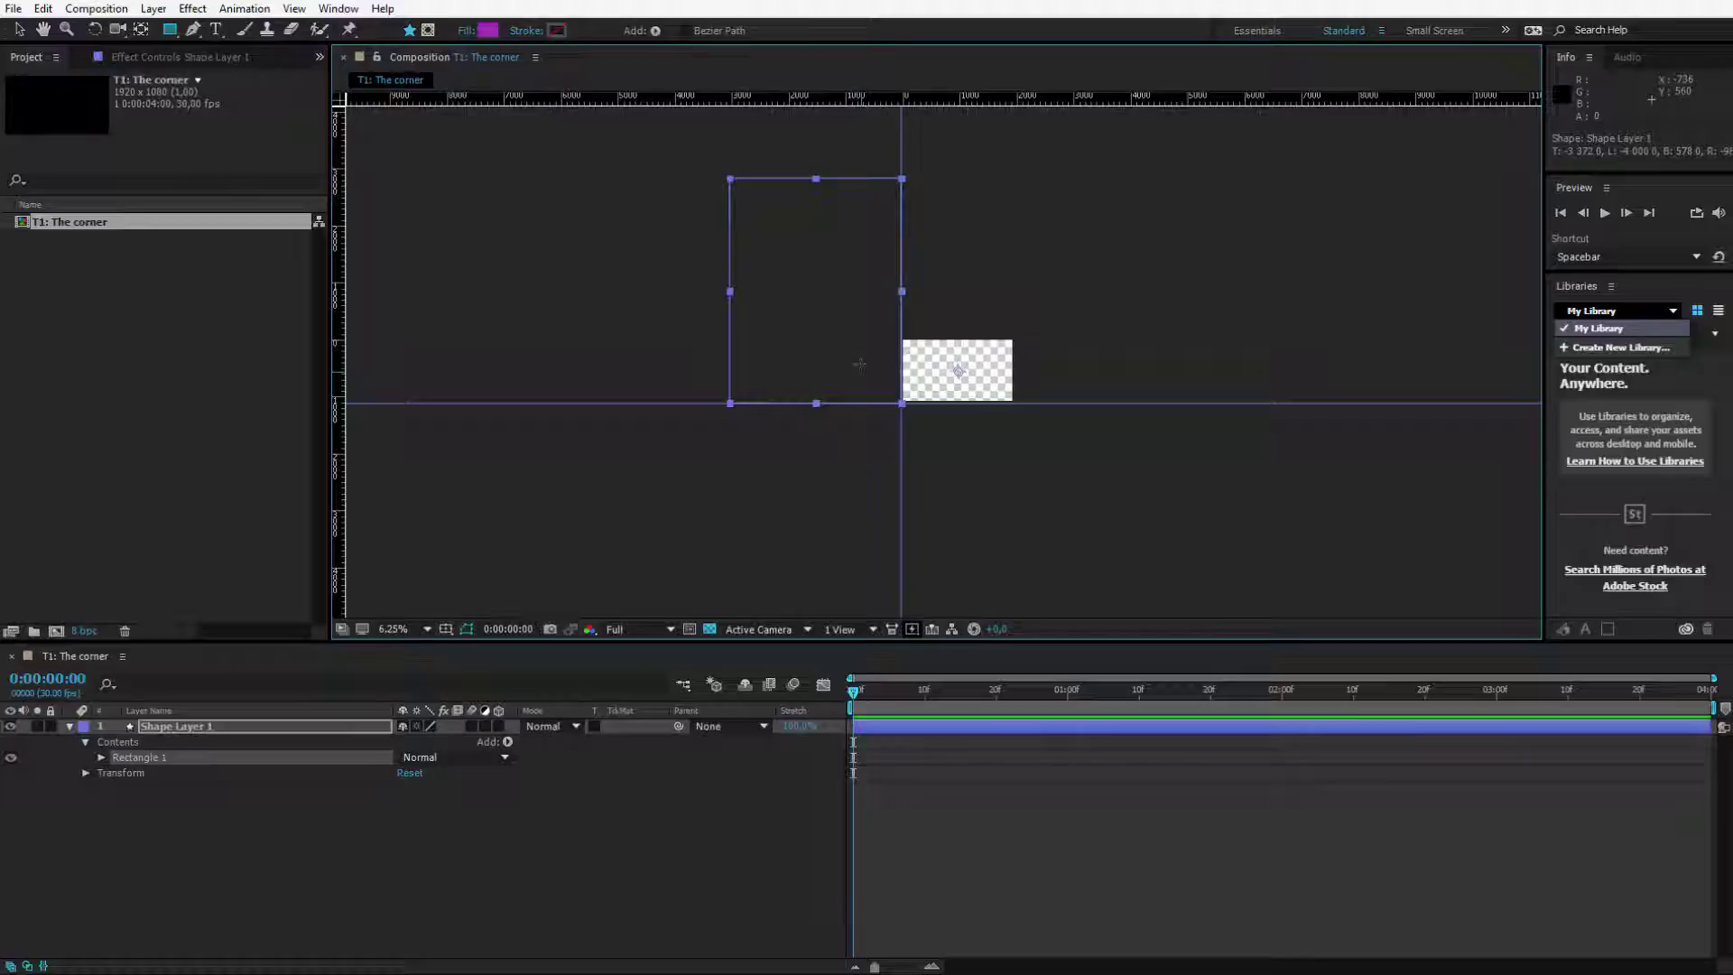
click(487, 32)
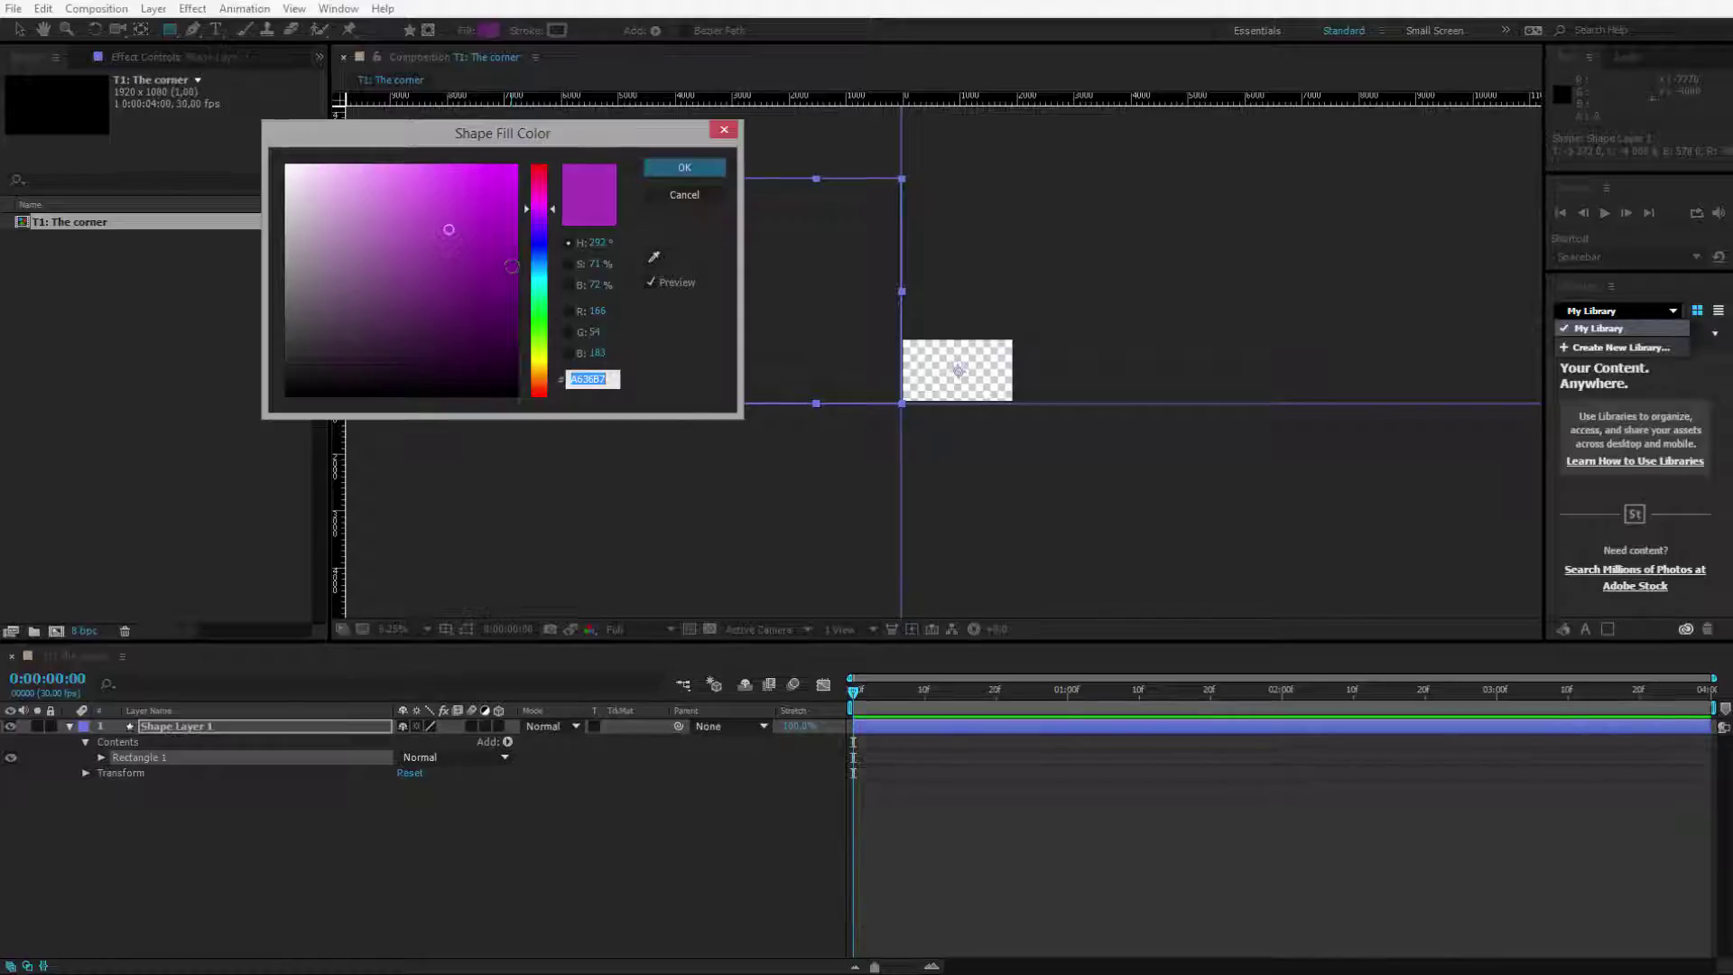
click(684, 167)
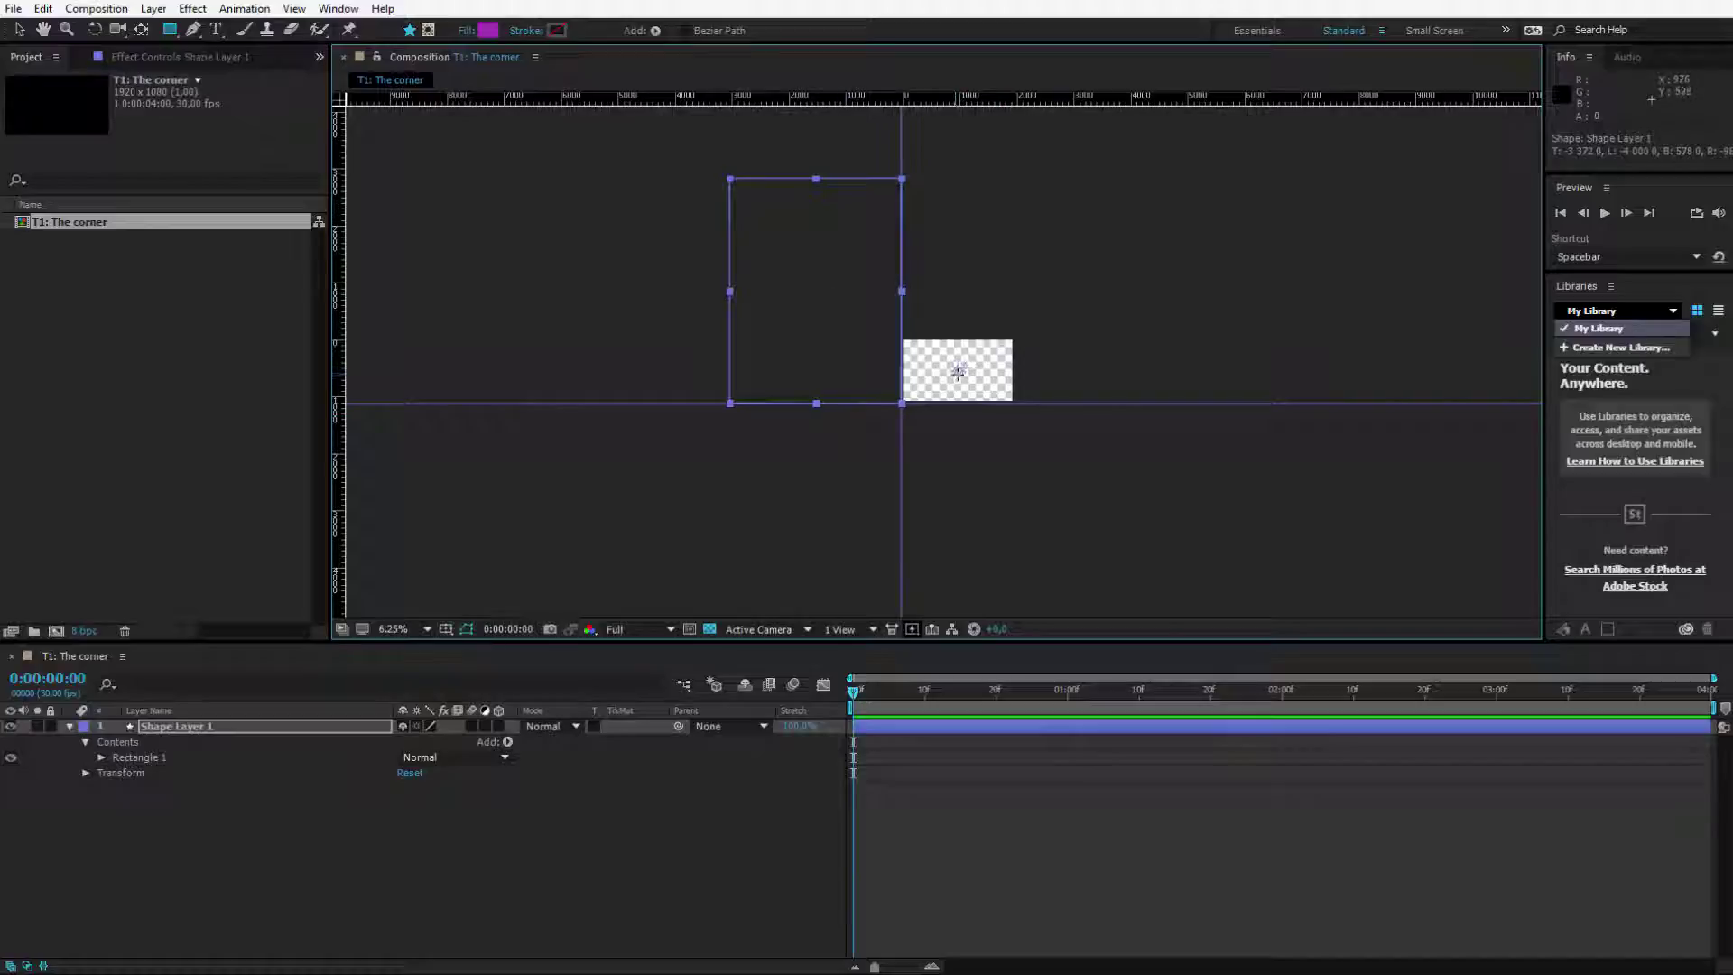
Step: With the Pan Behind tool, move Shape Layer 1's anchor point to the rectangle's top middle
scroll(957, 370, up, 1)
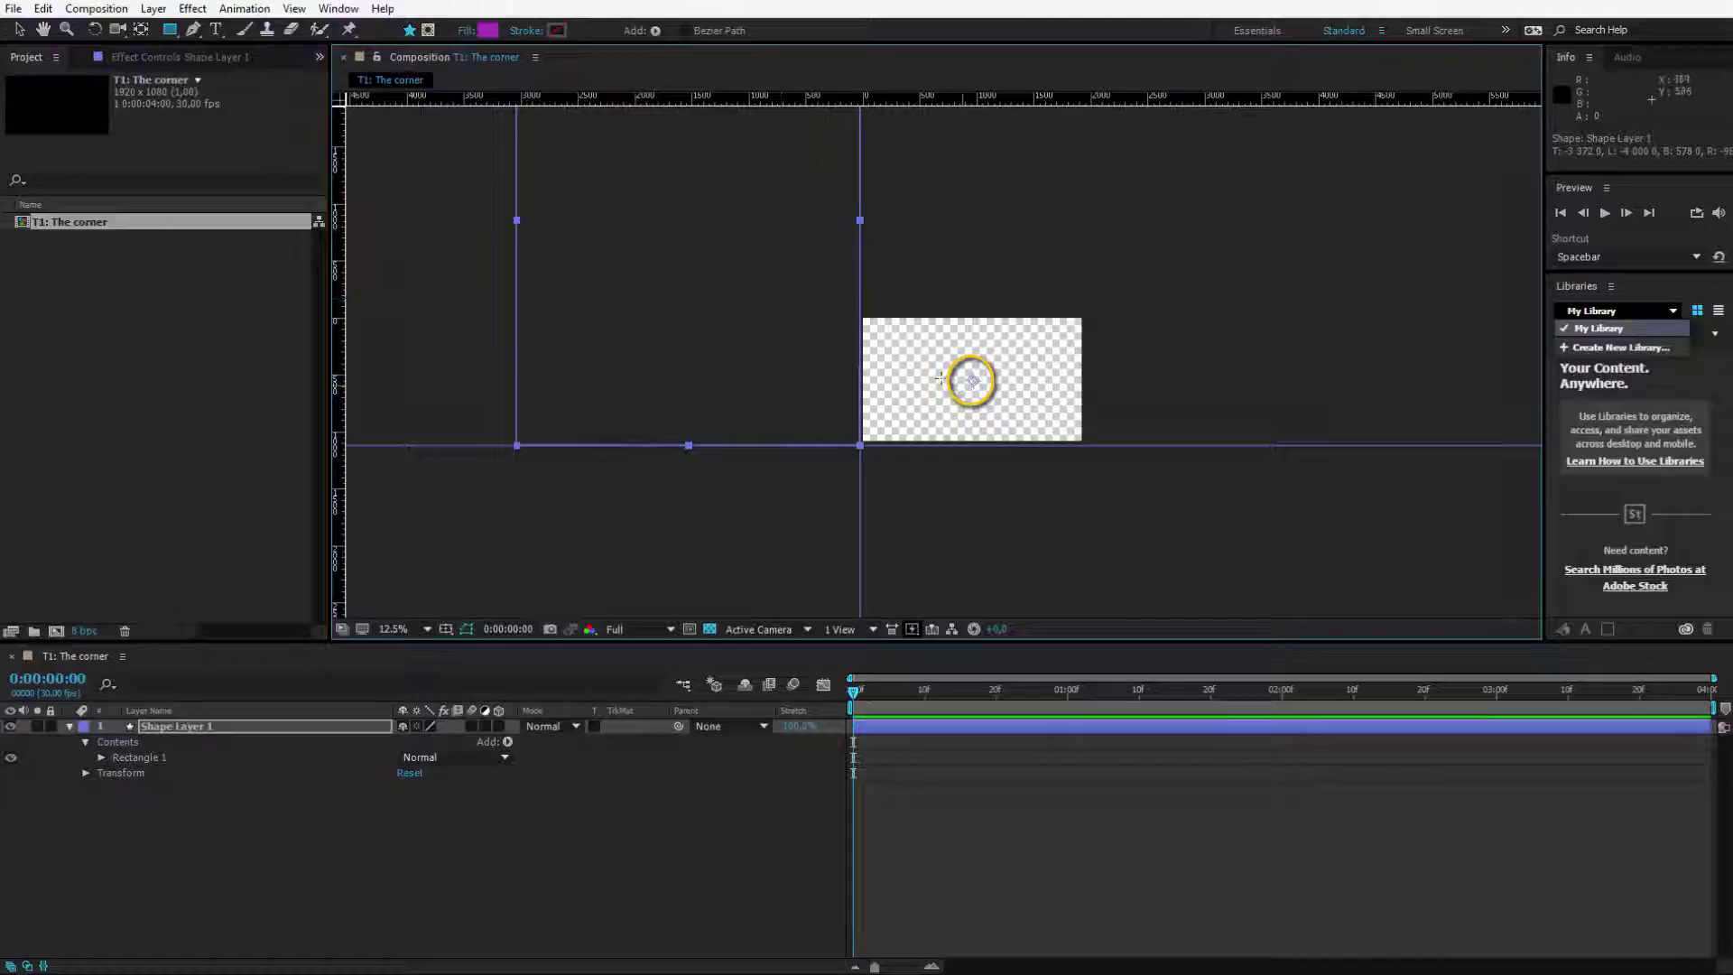
scroll(973, 382, up, 1)
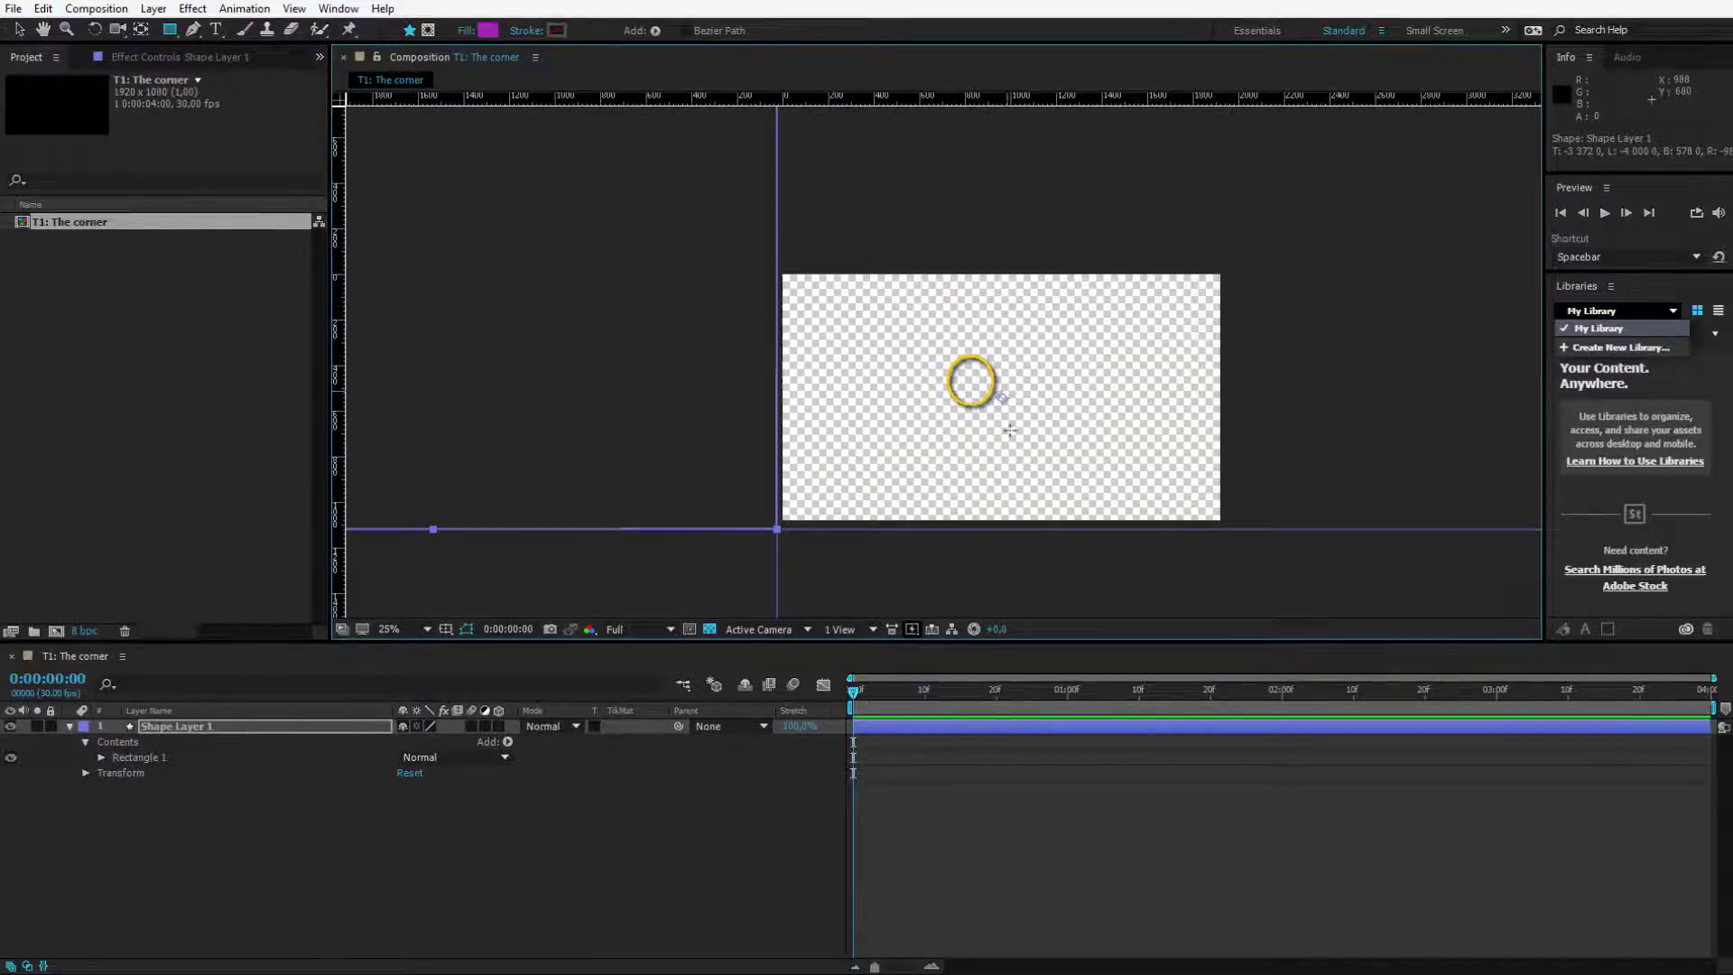
scroll(968, 387, down, 1)
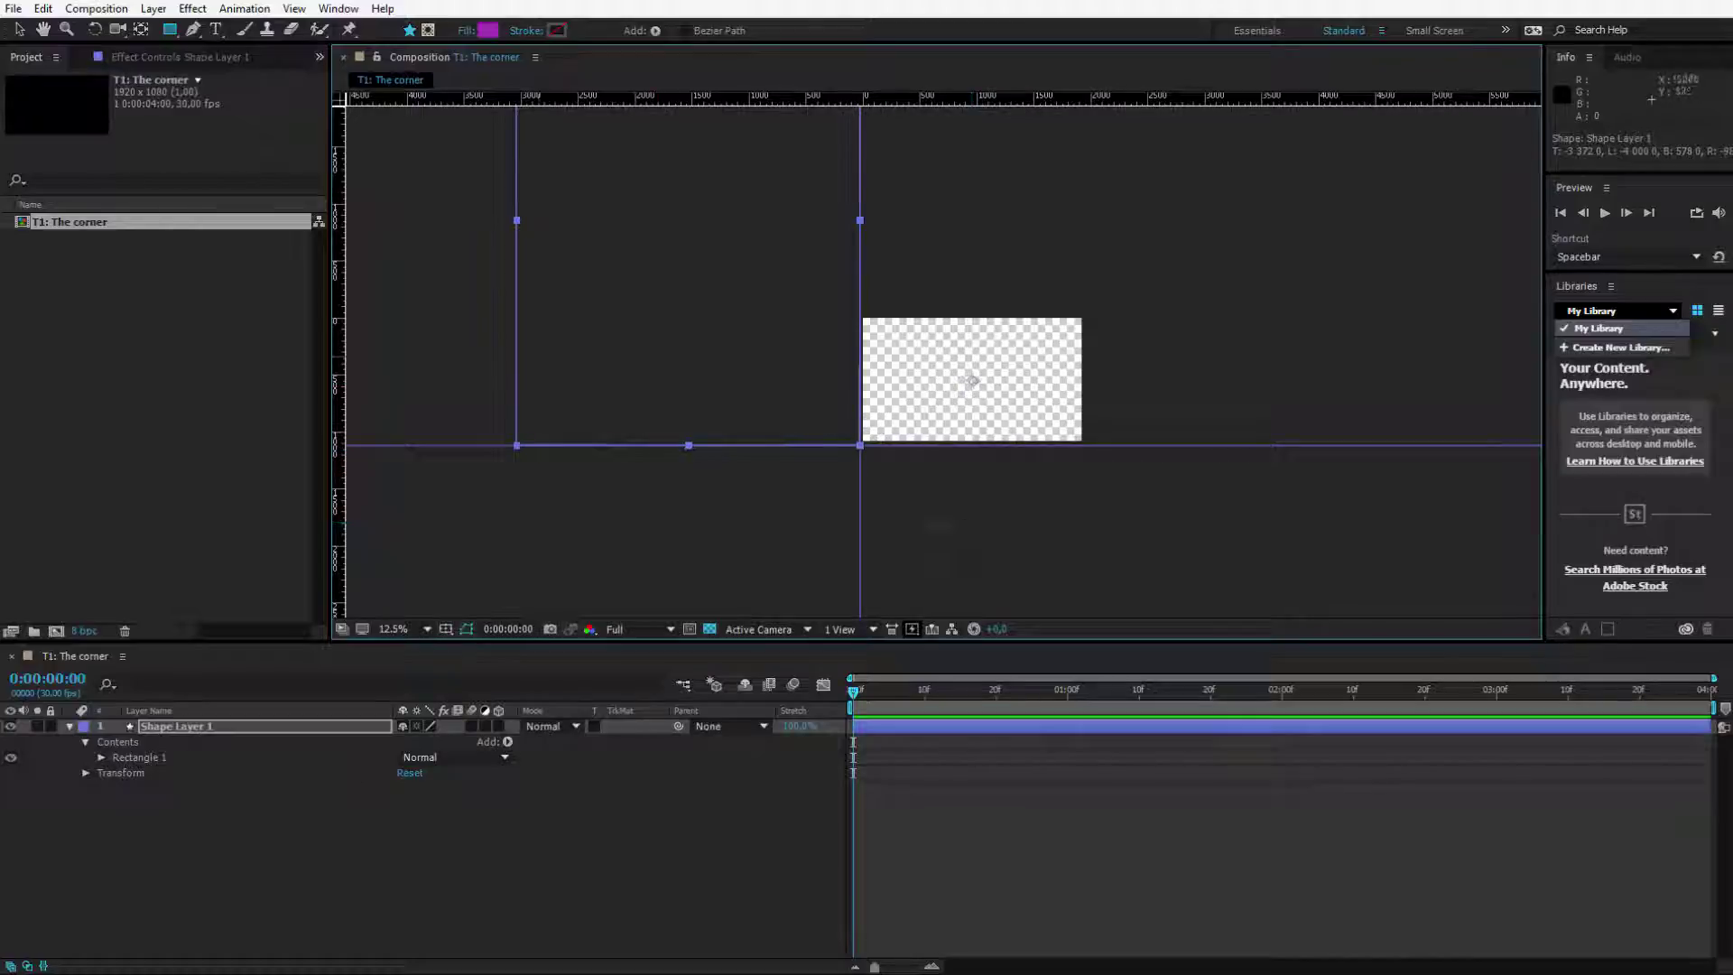
key(y)
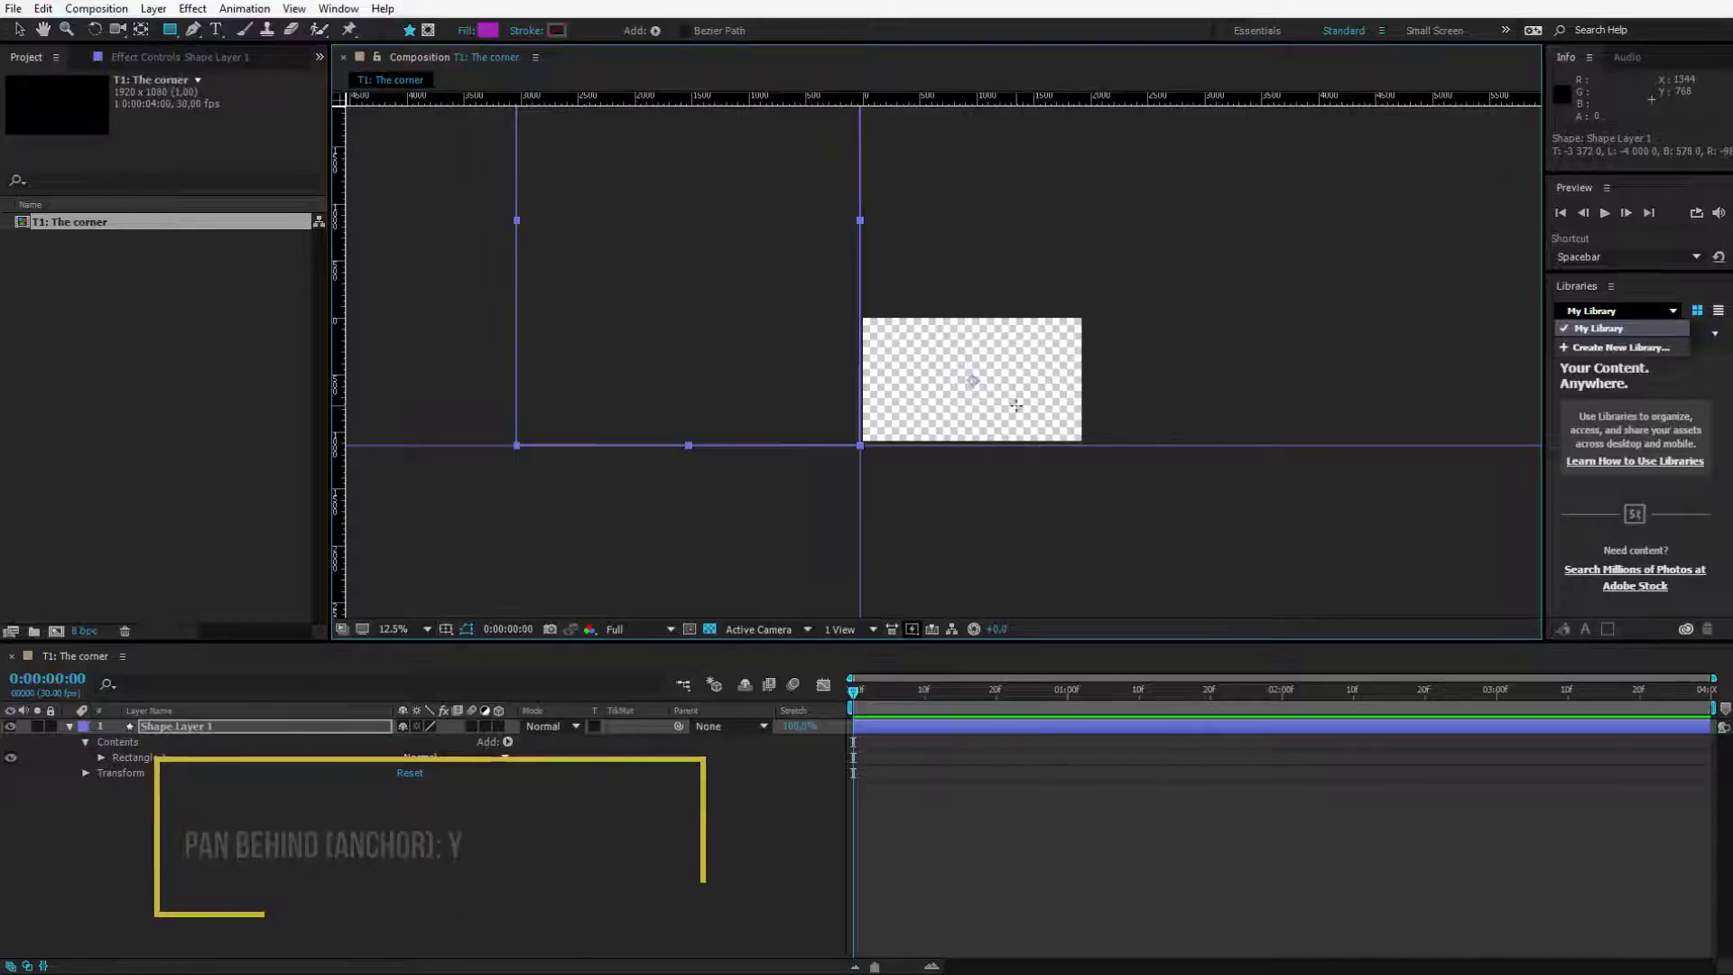
drag(971, 380, 746, 282)
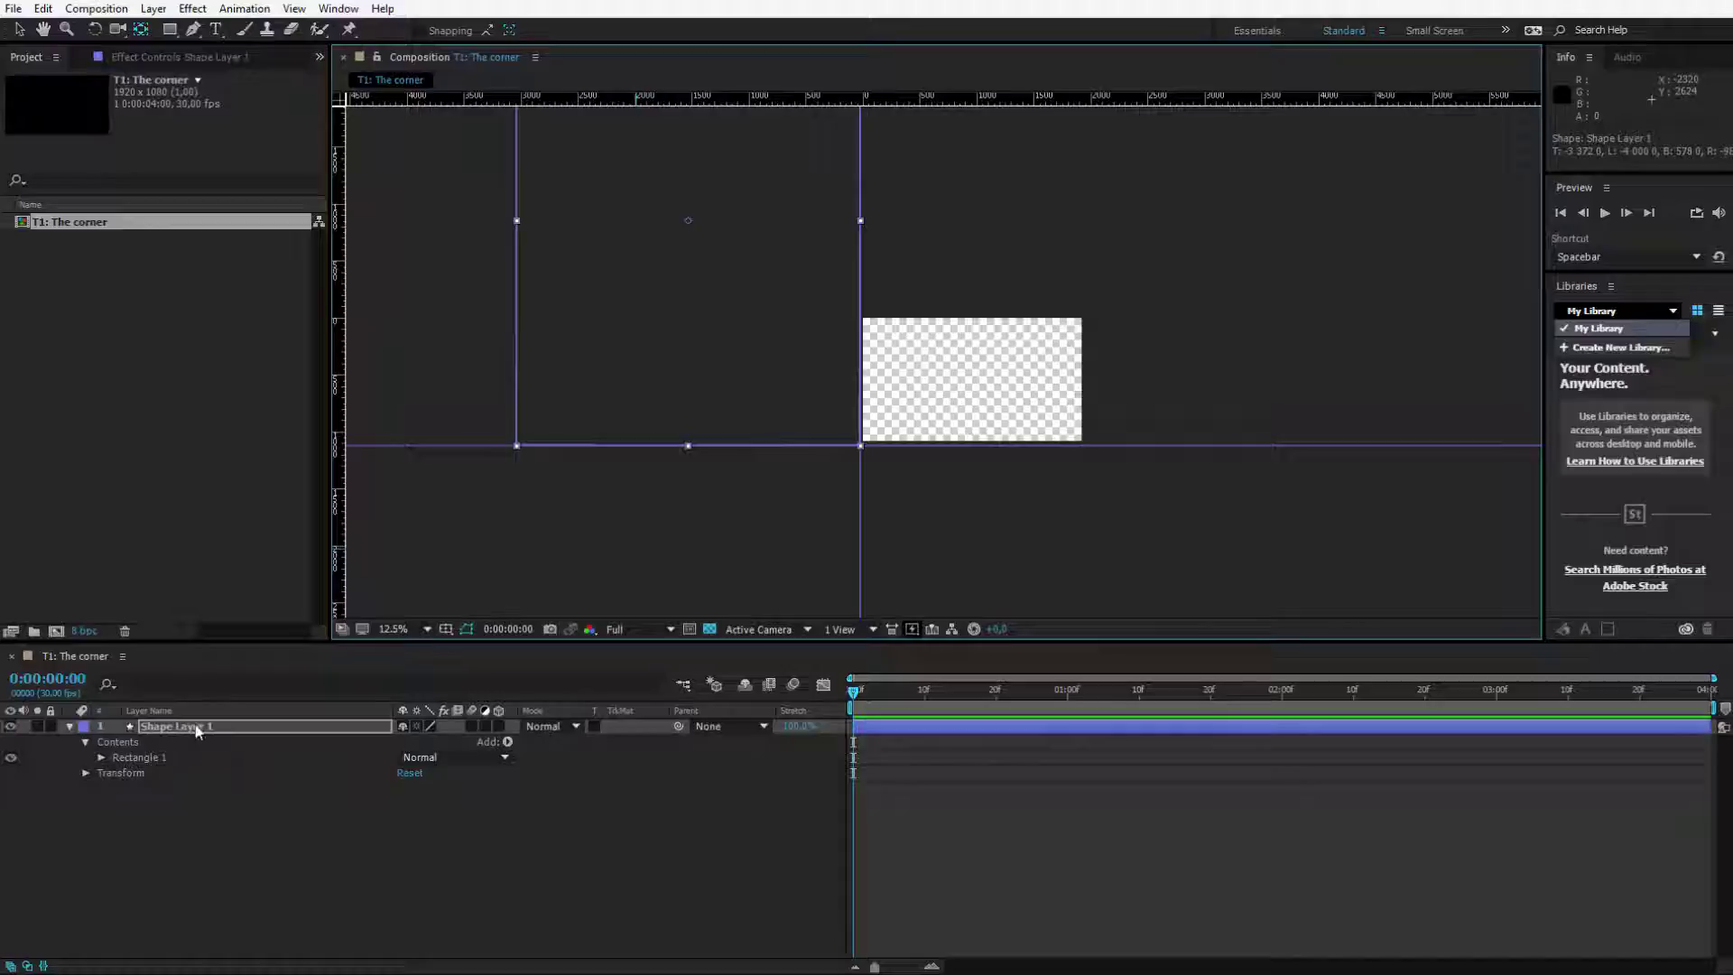
Step: Inspect the Rectangle 1 path, then drag the anchor point onto the rectangle's bottom-right corner
click(143, 757)
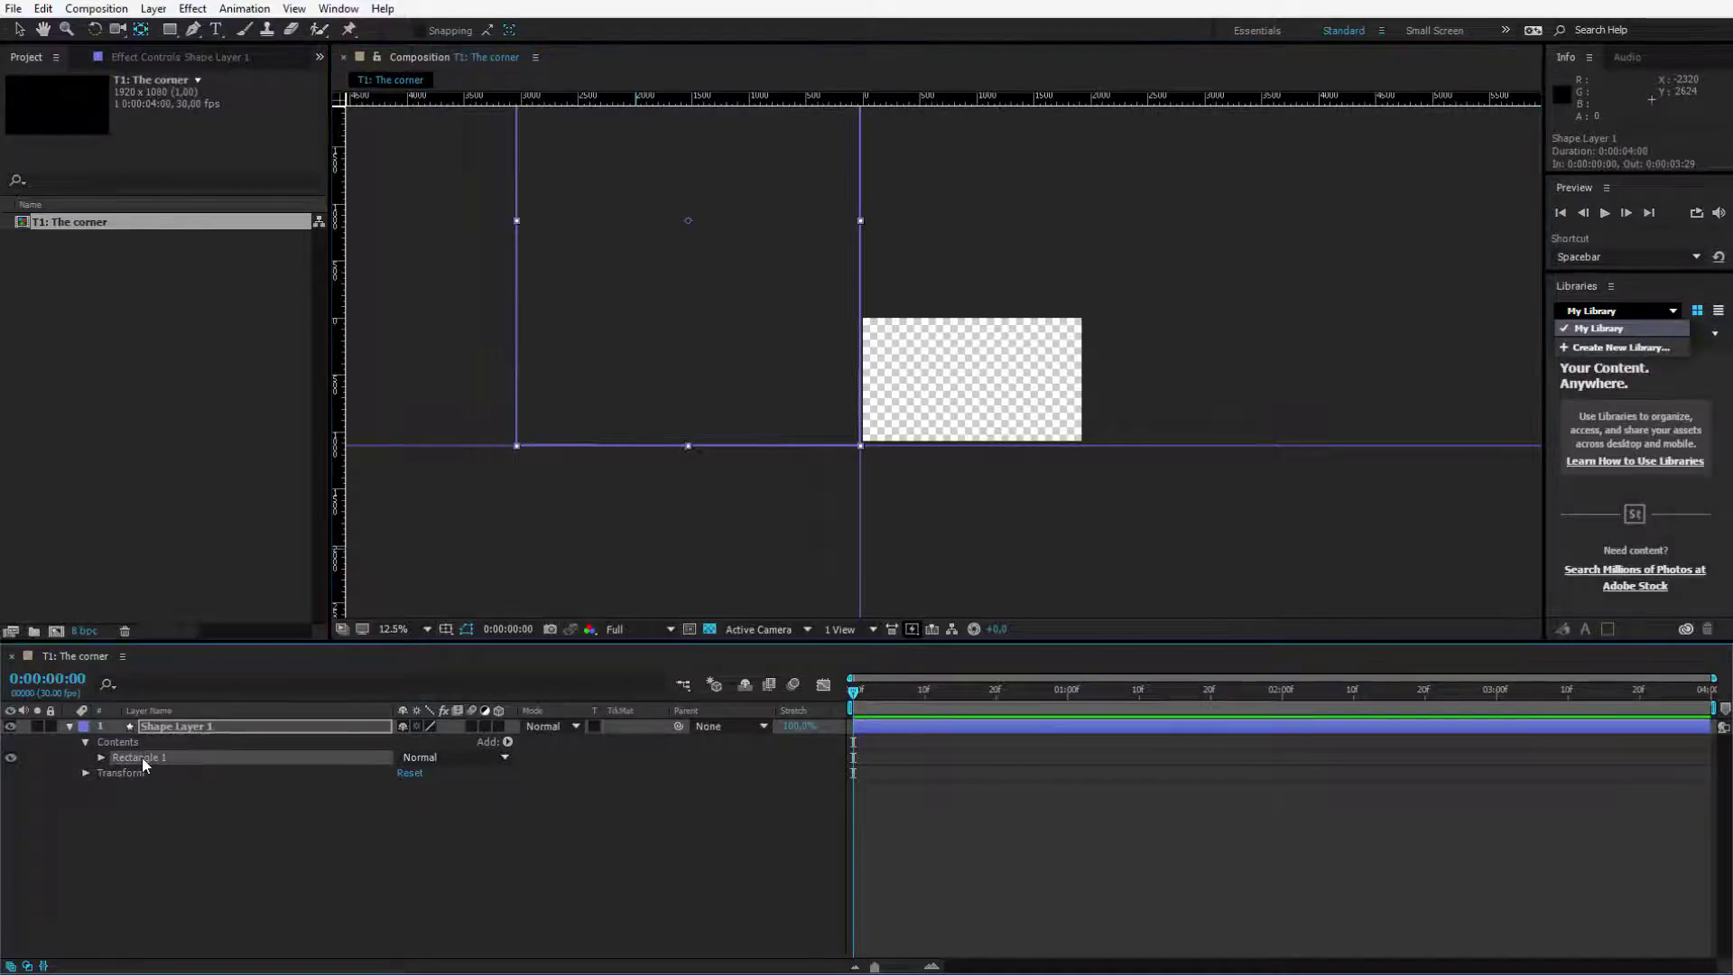
click(101, 756)
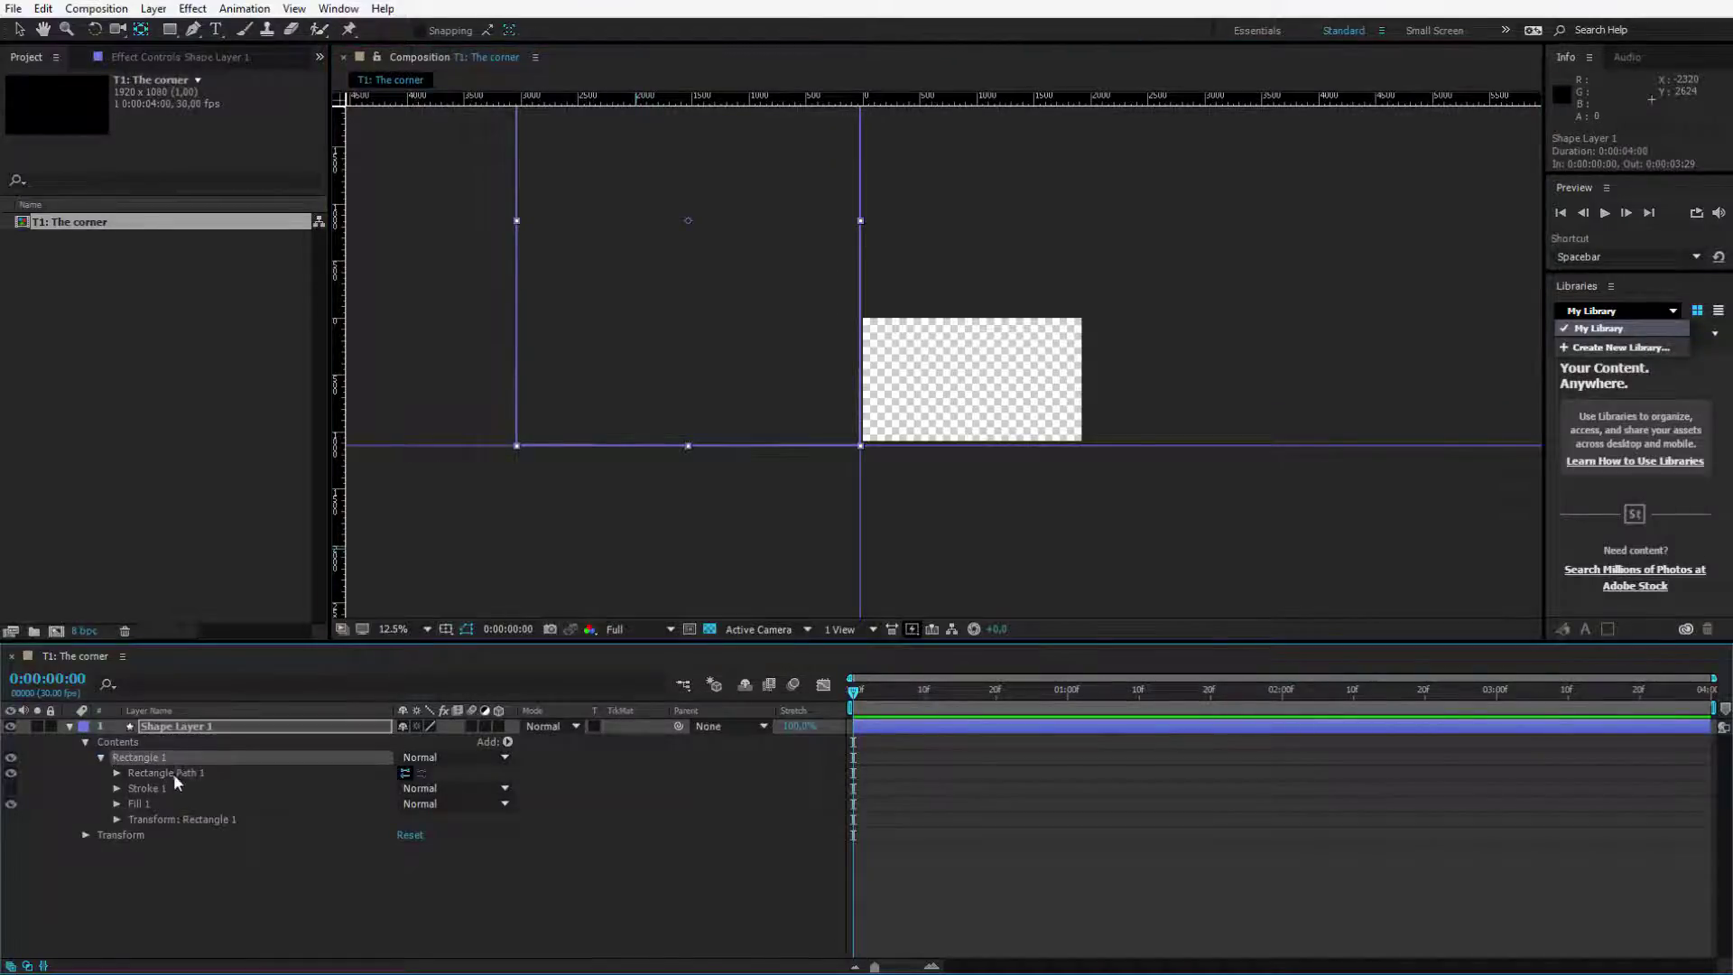
click(173, 773)
click(117, 773)
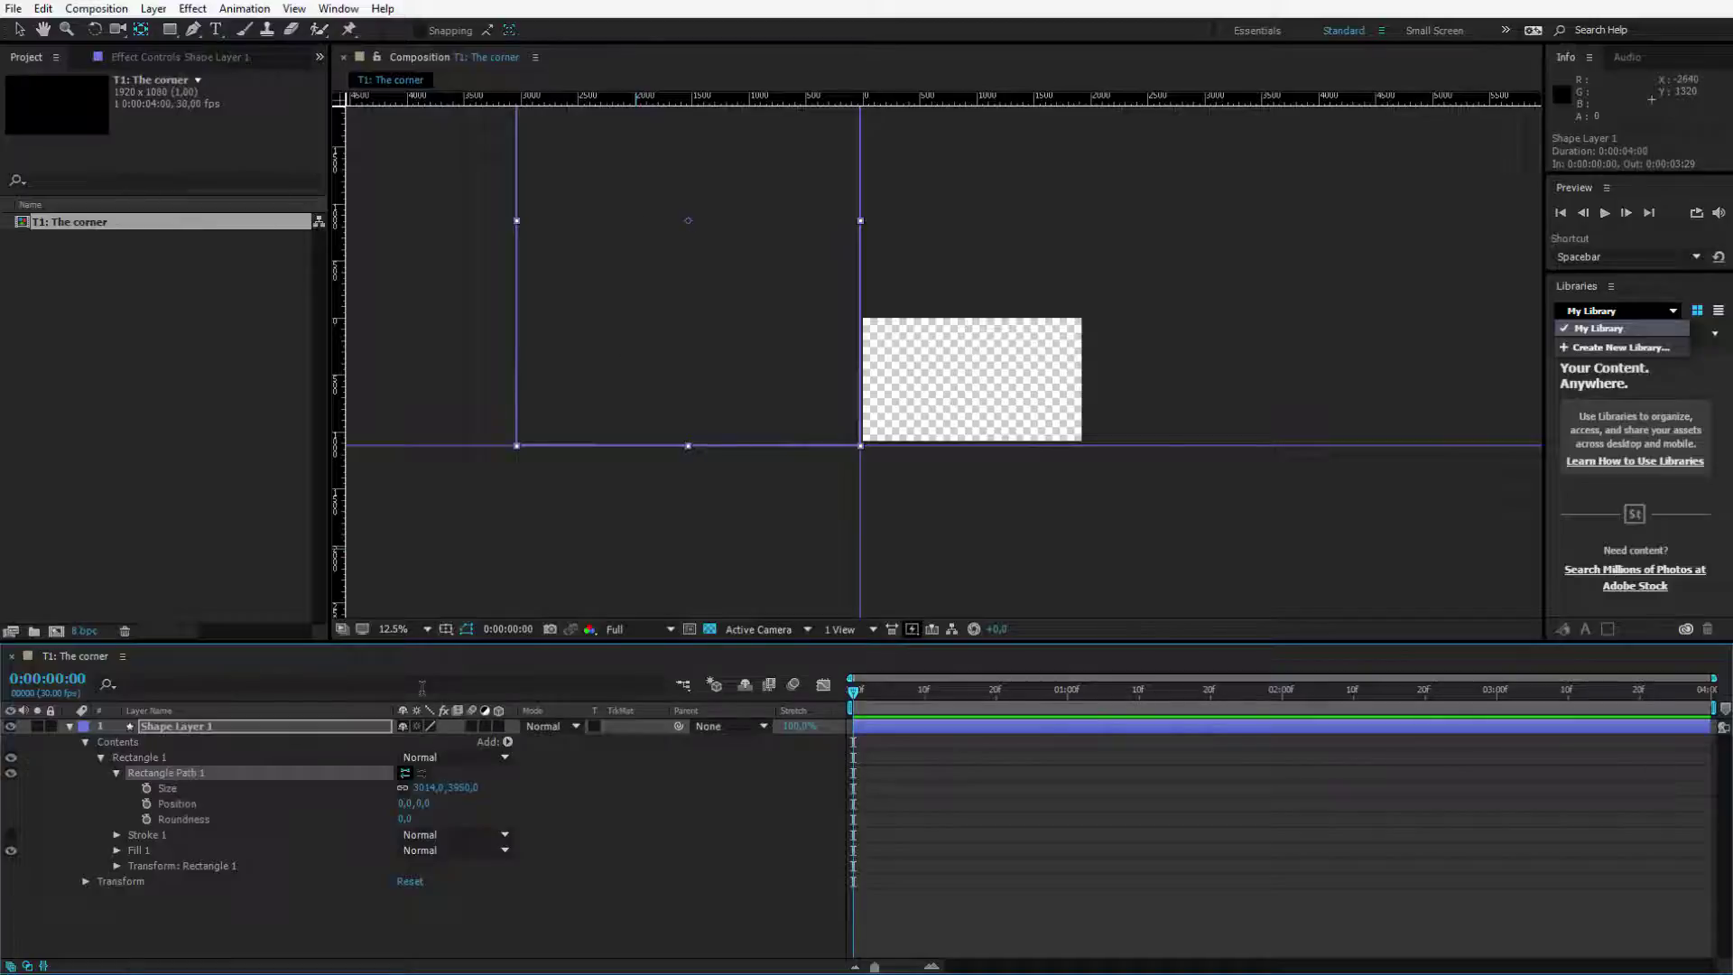
click(225, 726)
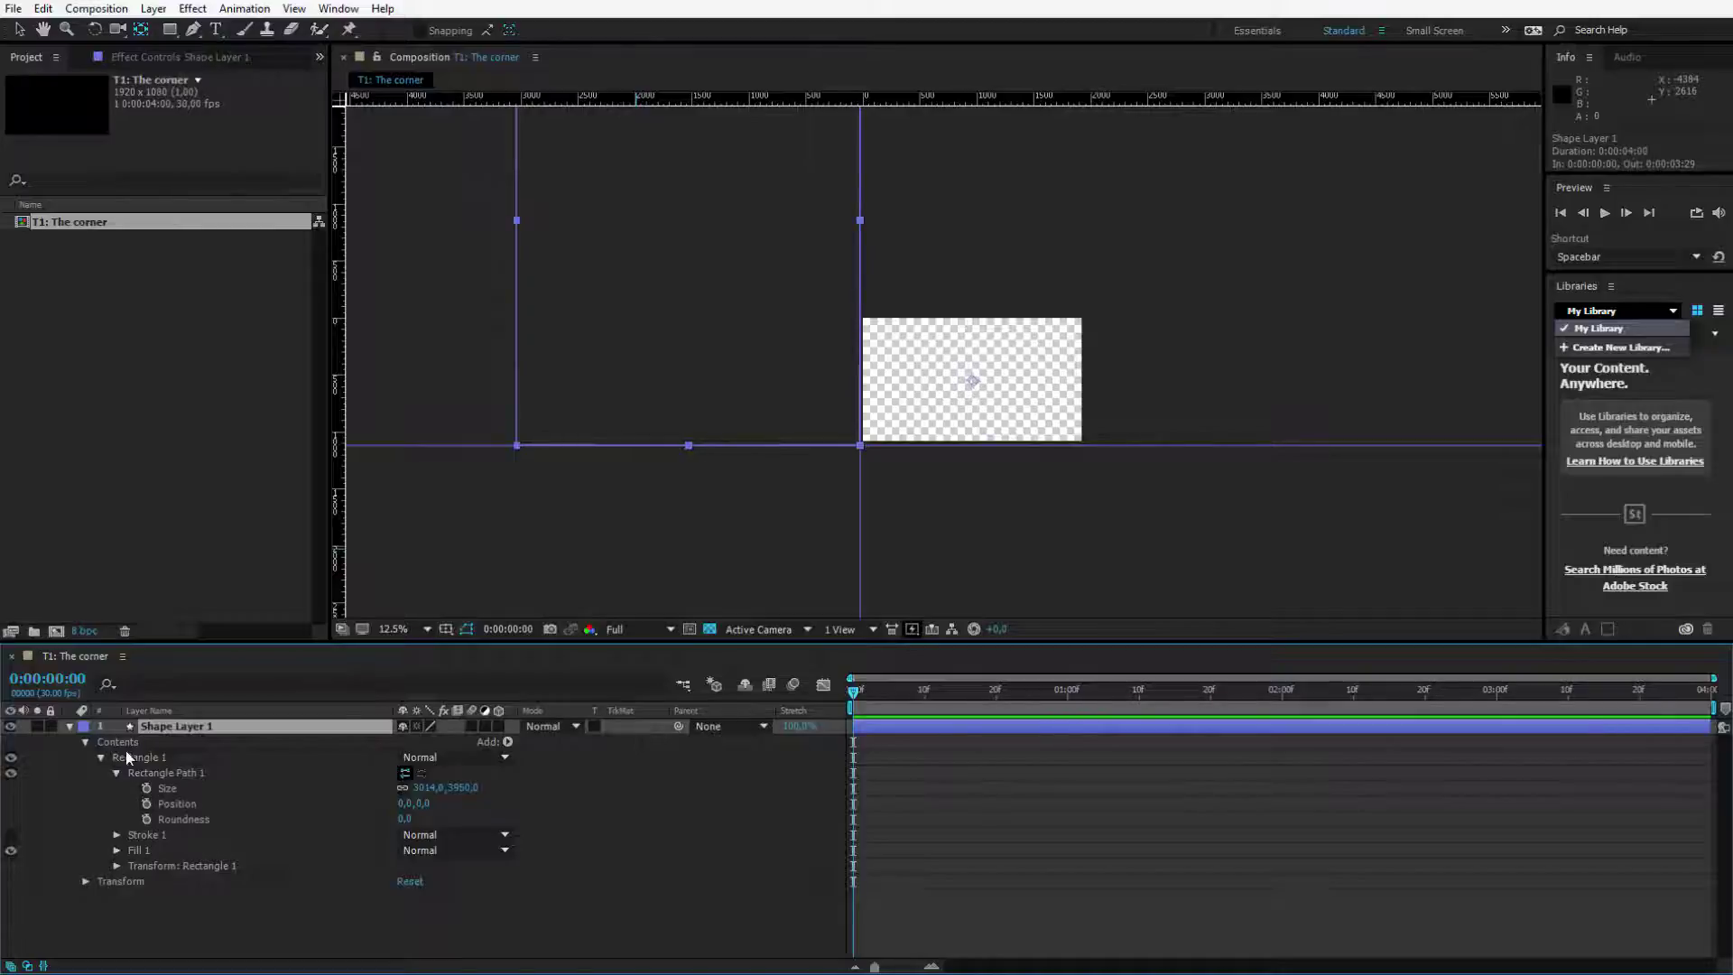
click(101, 756)
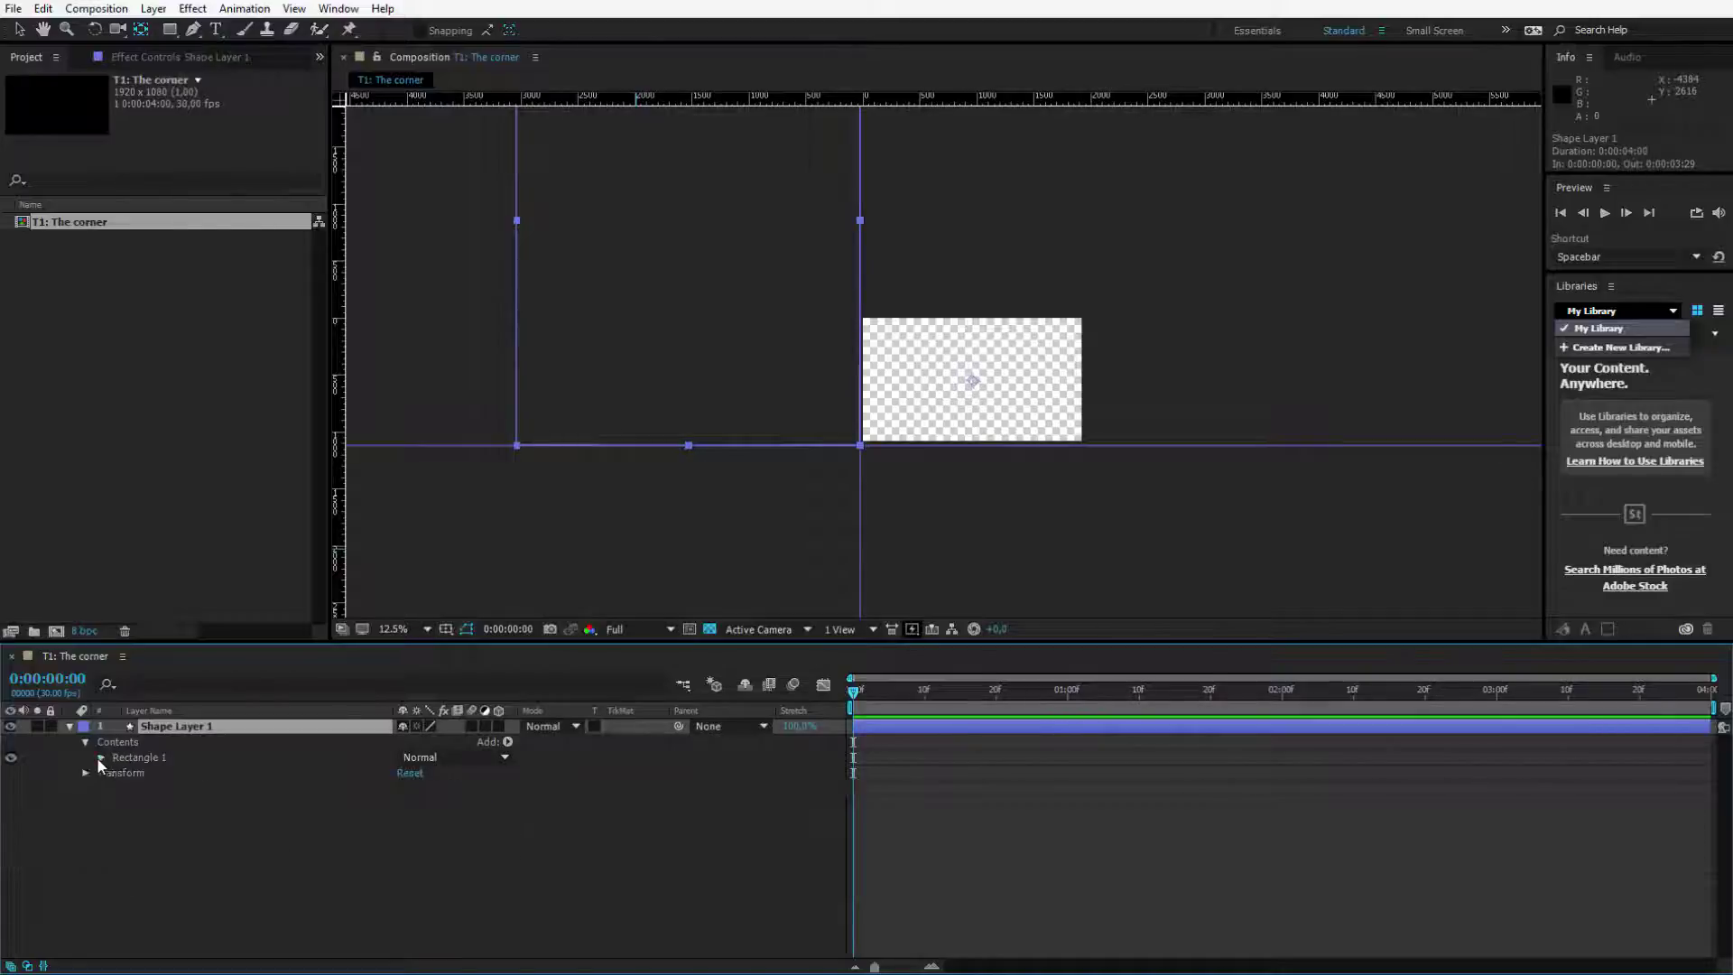
click(197, 849)
click(193, 727)
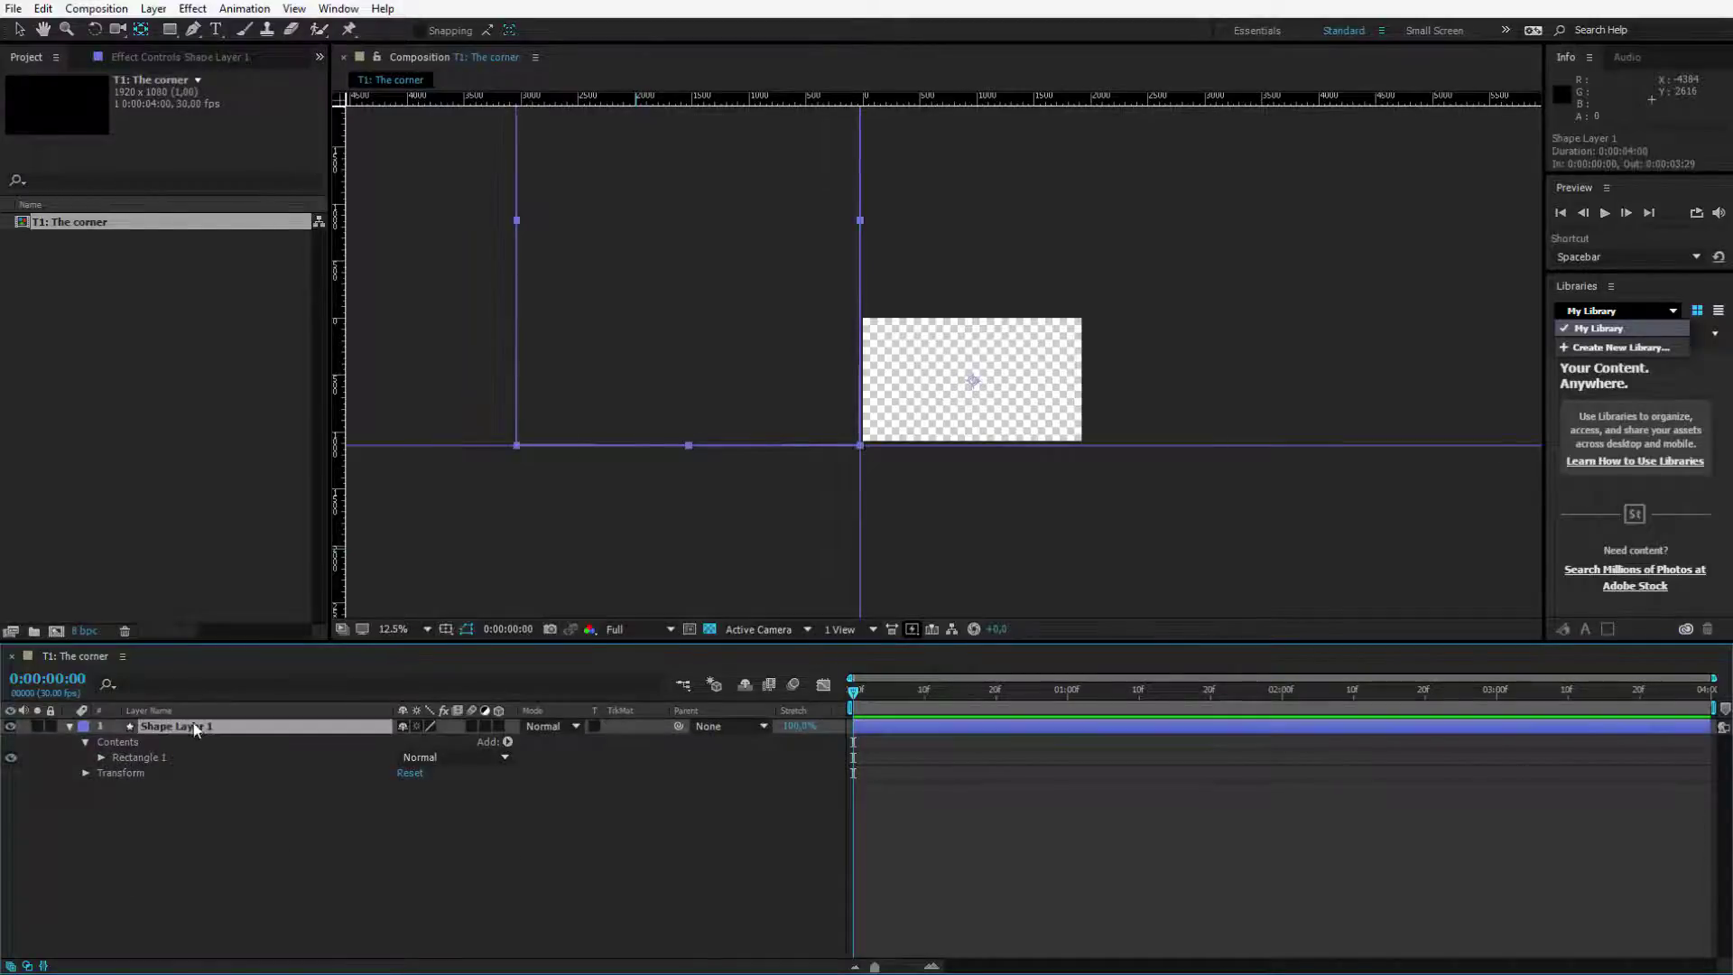
click(982, 391)
drag(977, 380, 860, 447)
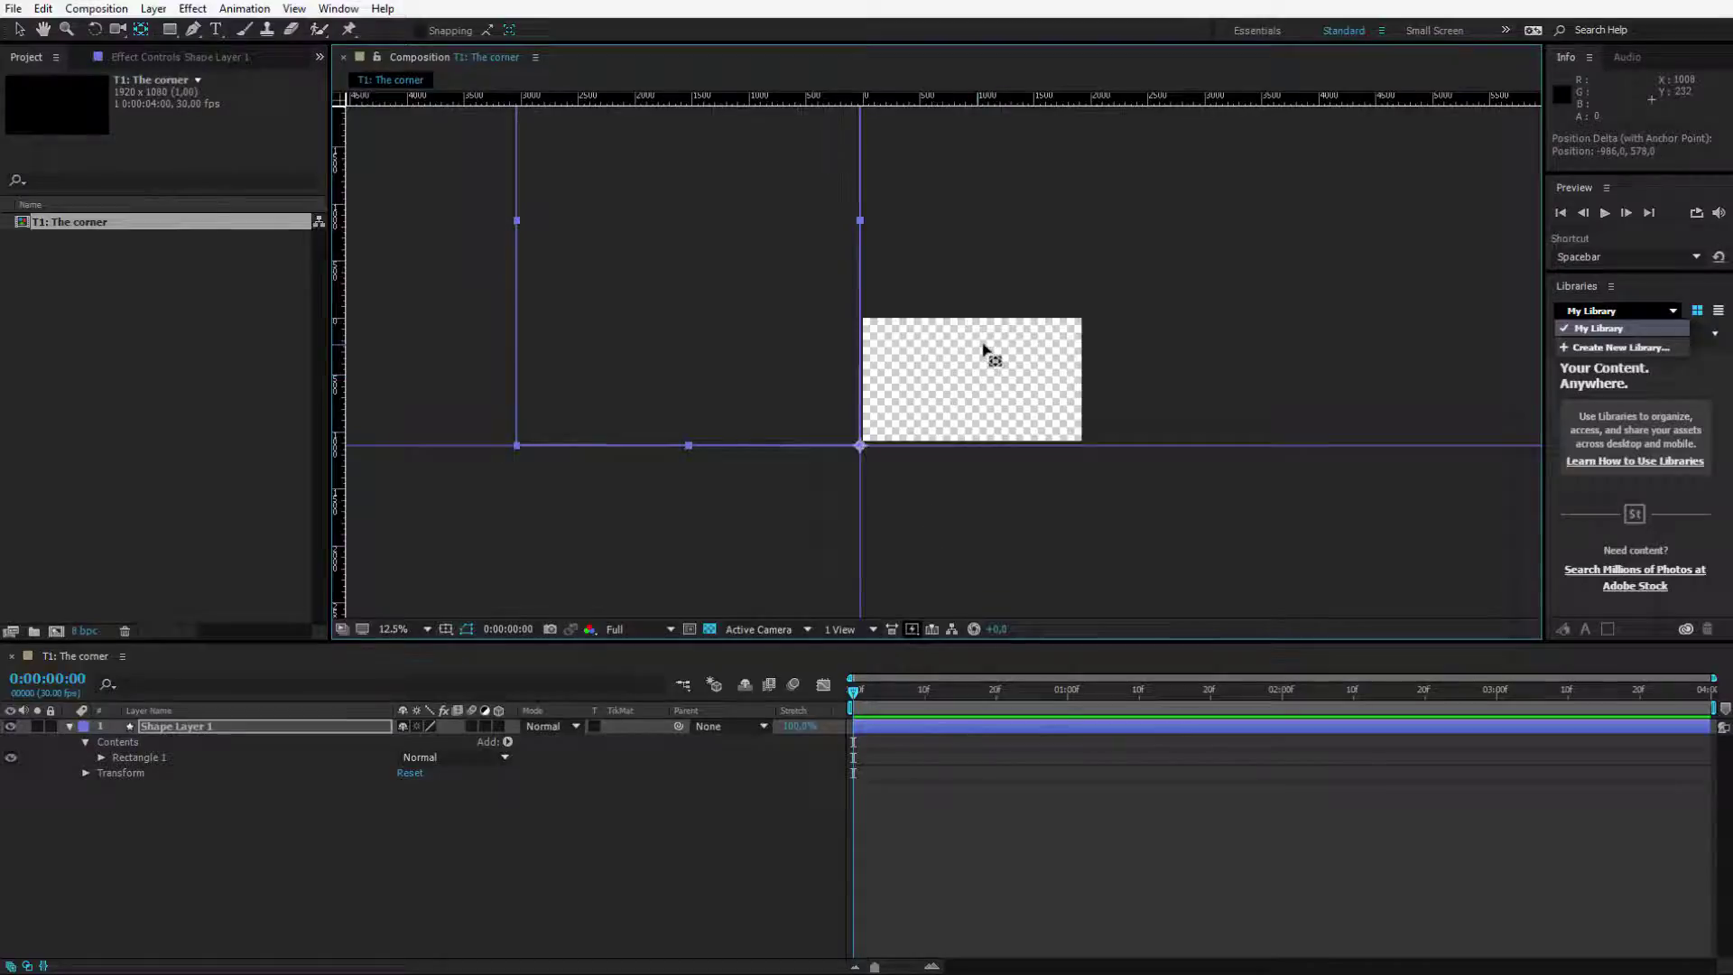
scroll(998, 368, down, 2)
scroll(999, 368, up, 2)
Step: Keyframe Shape Layer 1's Rotation at 0° at 0:00 and exactly 90° at 0:00:01:00
click(188, 728)
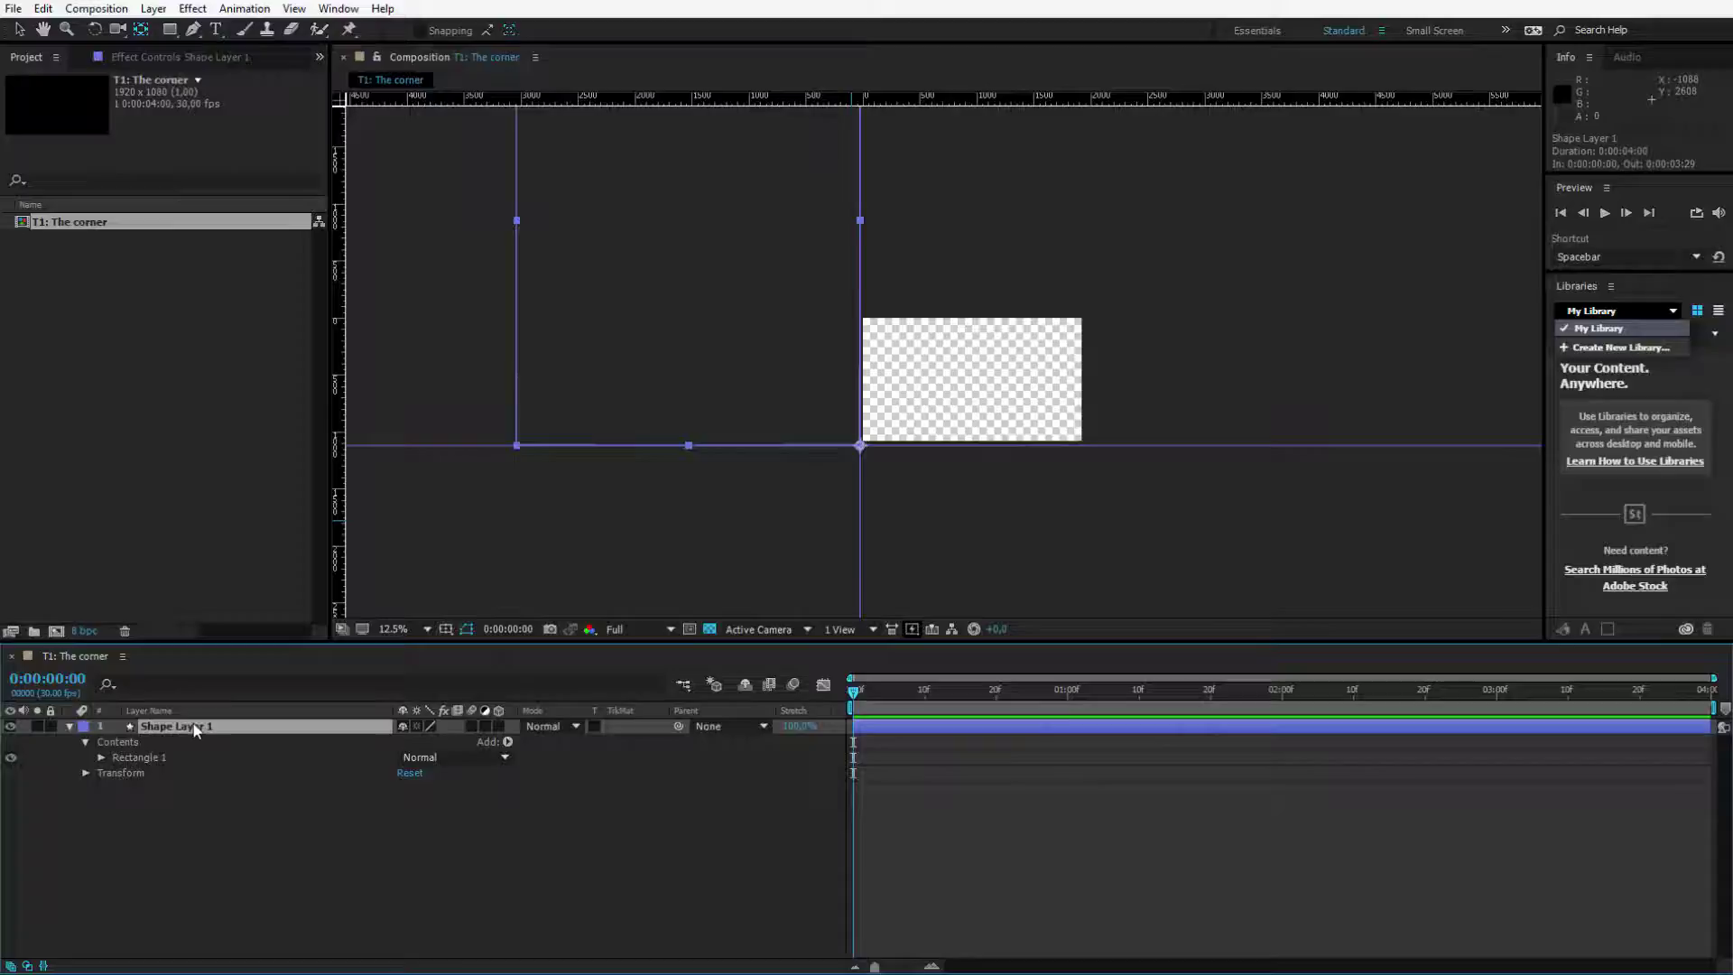
key(r)
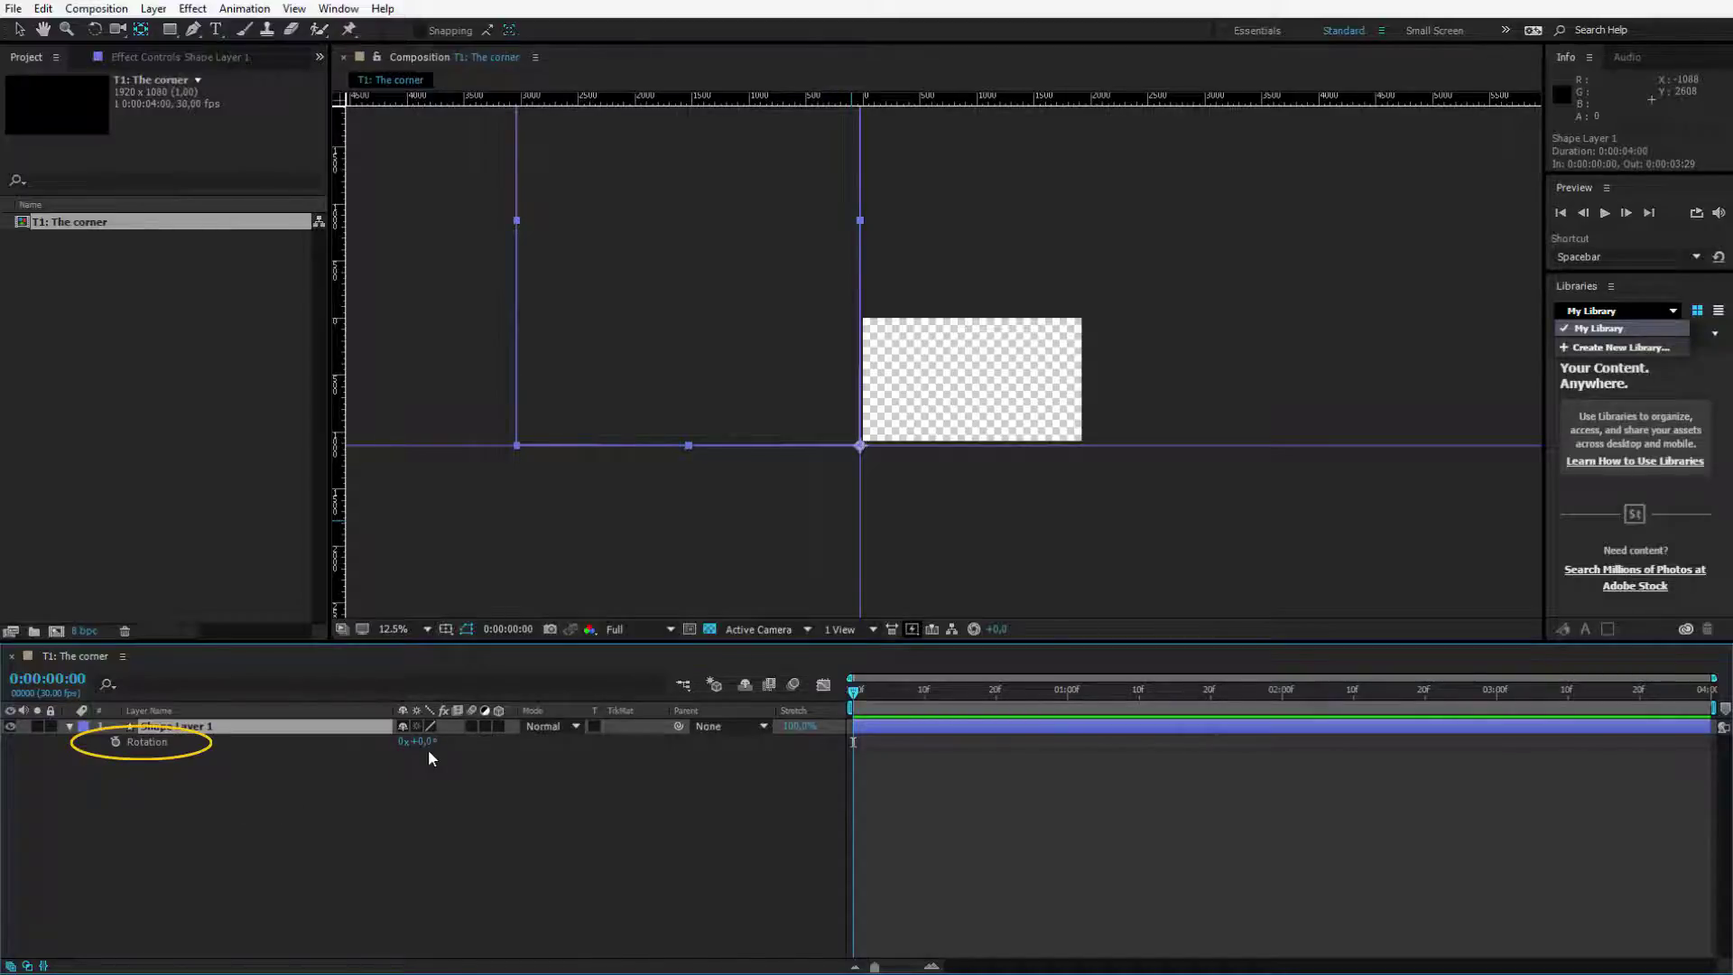
click(116, 741)
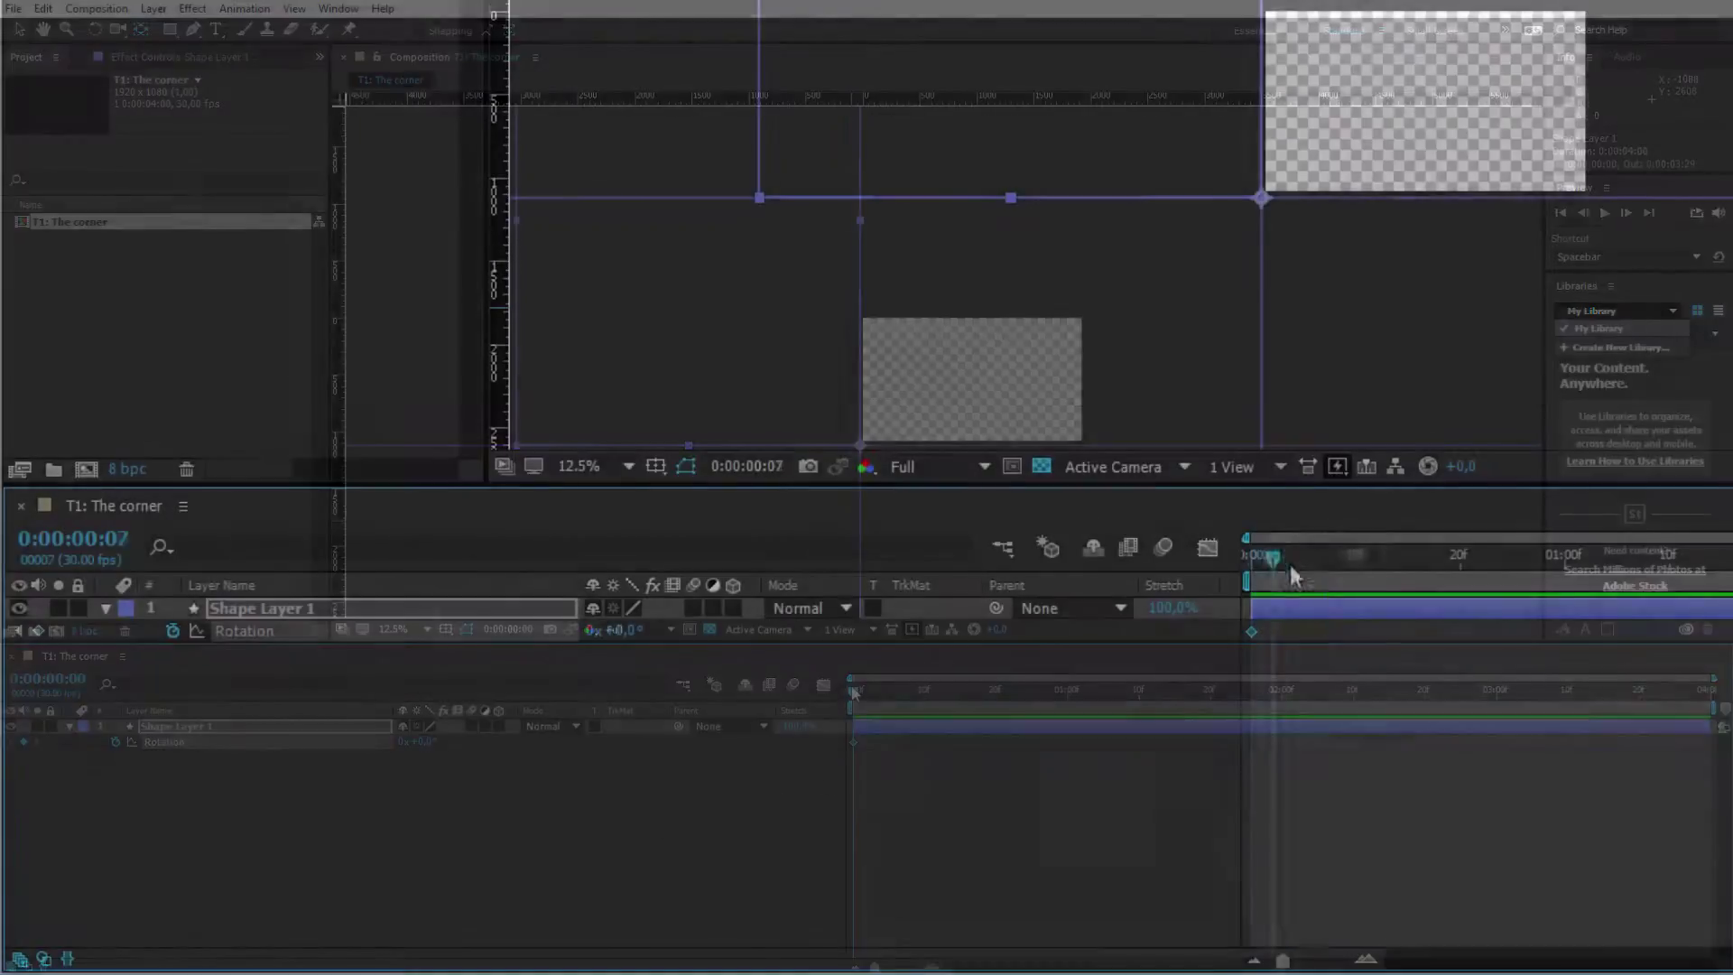
drag(854, 691, 987, 697)
drag(1448, 565, 1558, 555)
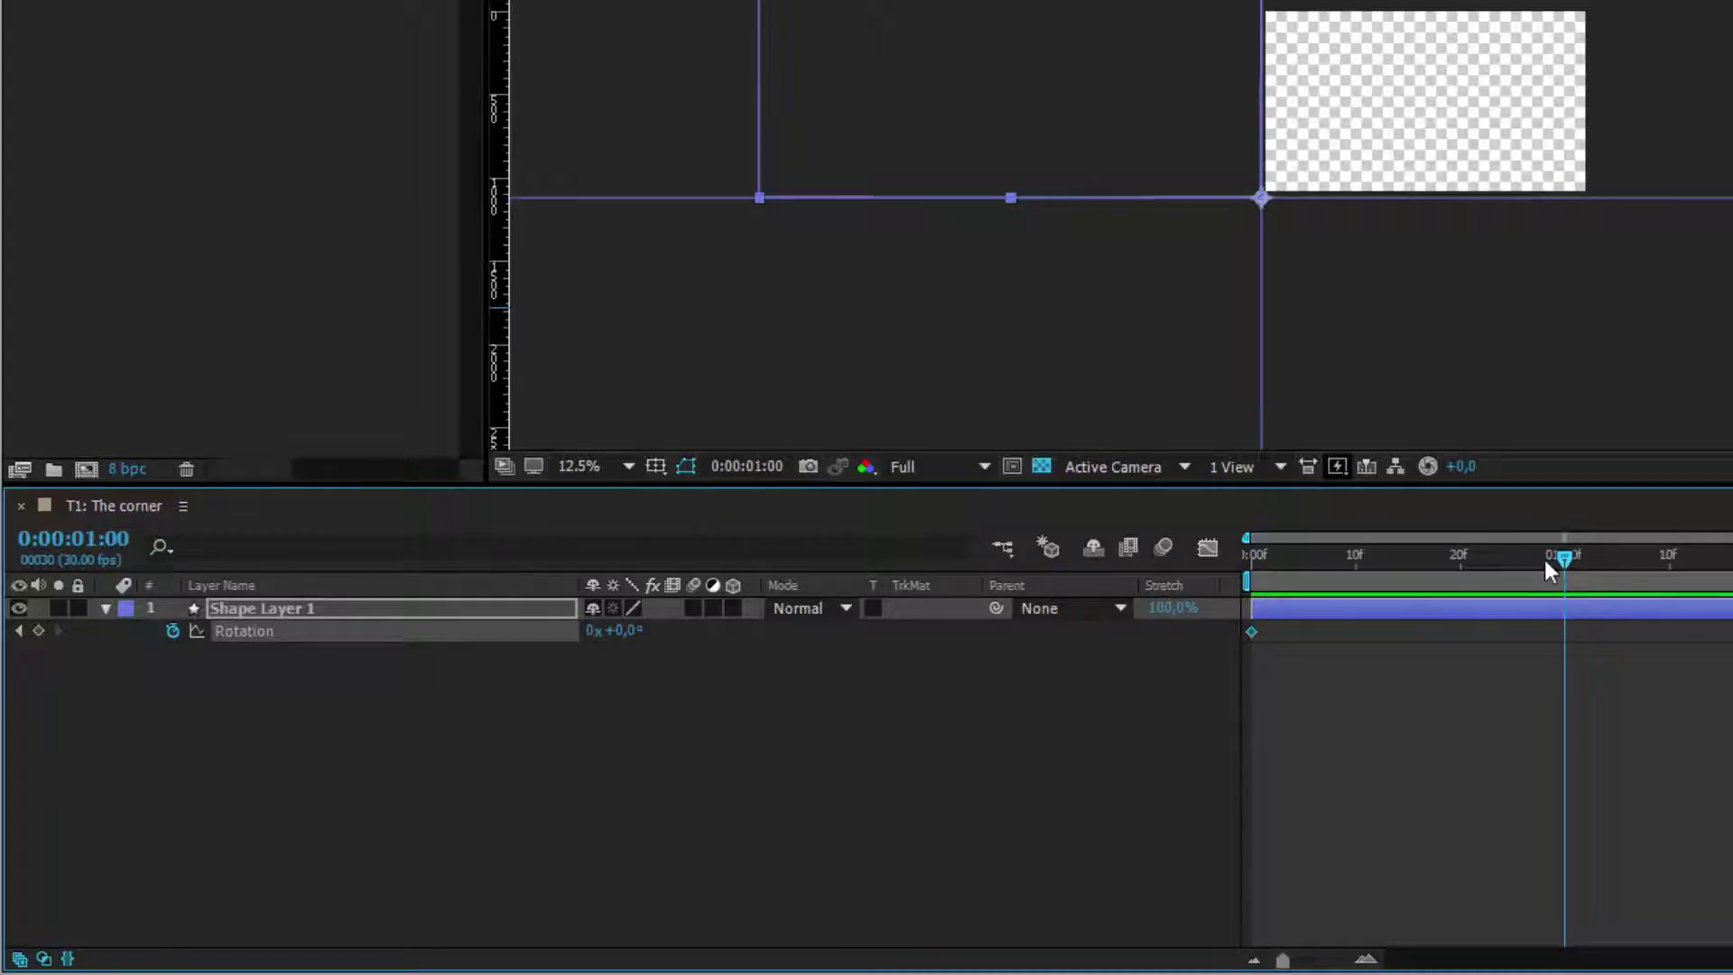
drag(628, 641, 751, 635)
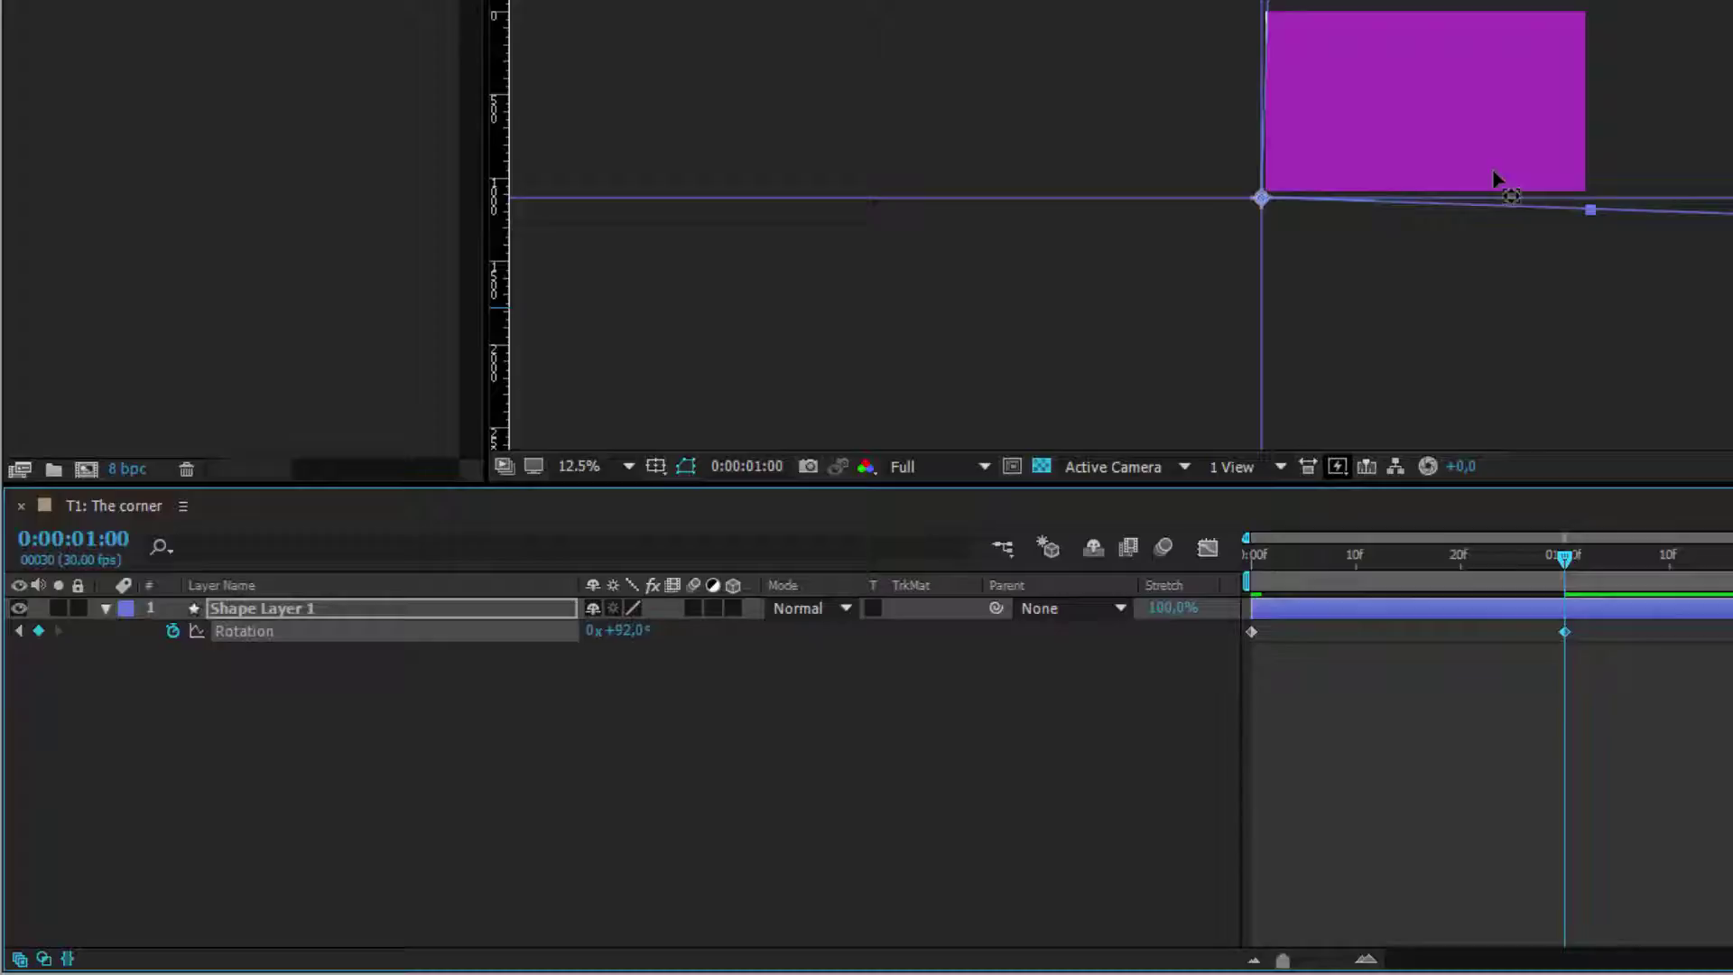
click(635, 634)
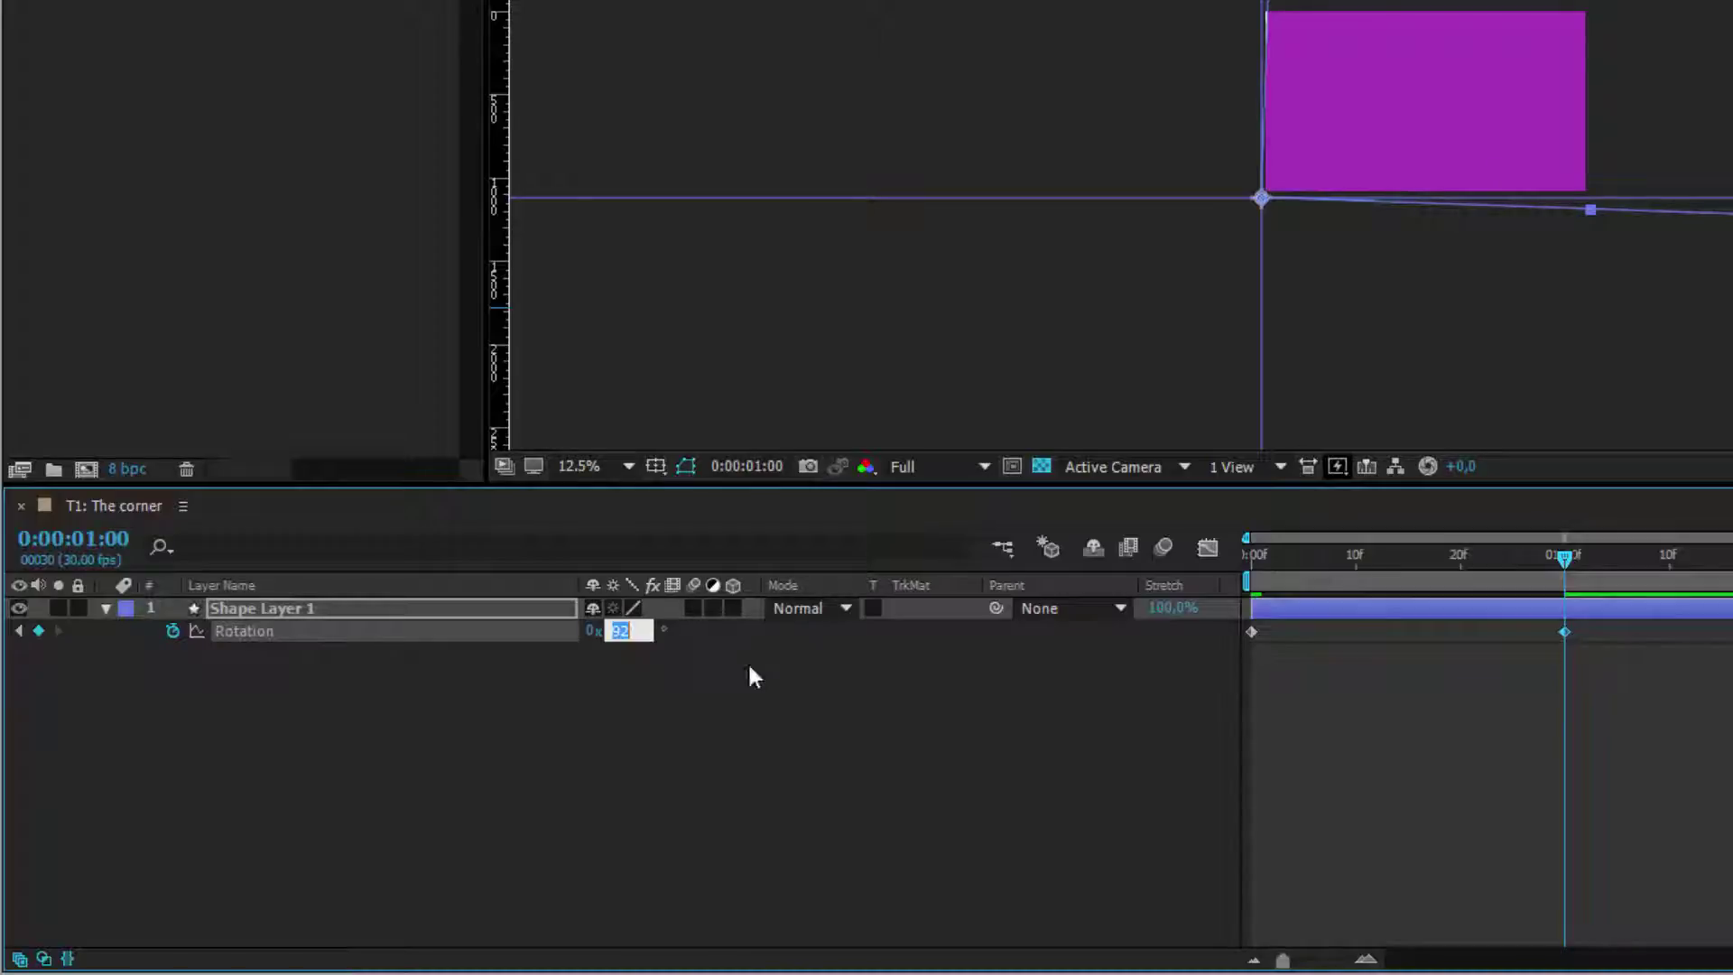
text(90)
key(Return)
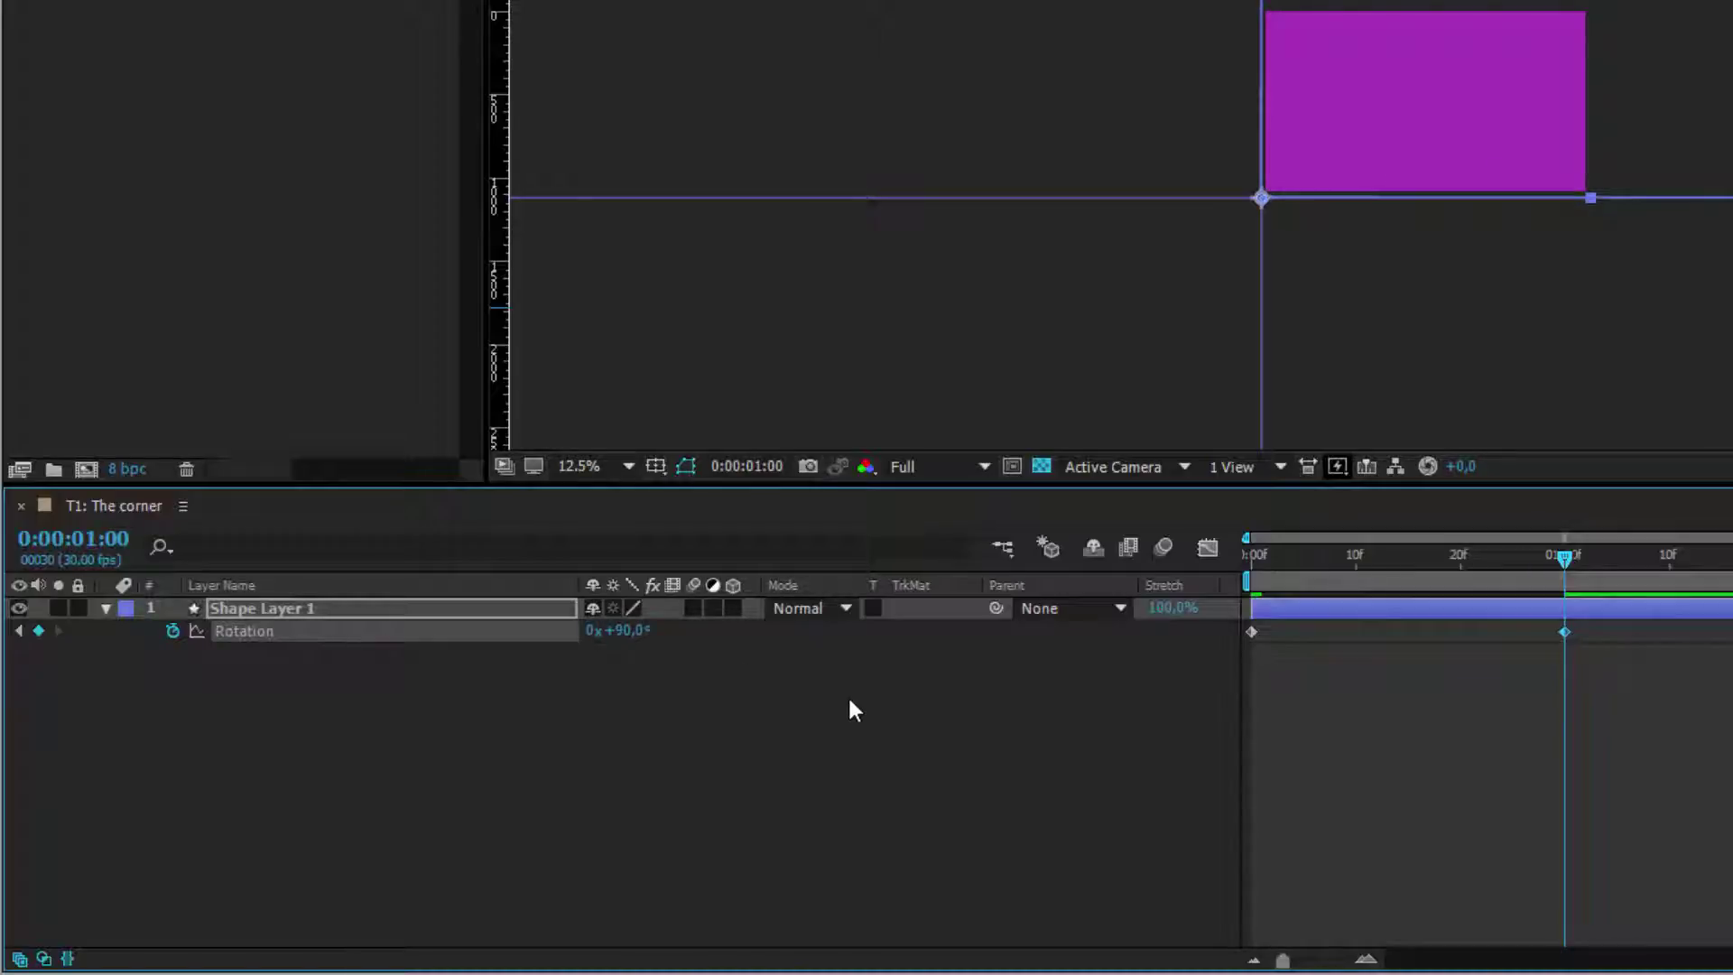
Step: Test a 136° rotation and 45% width squash, then undo back to 90°
scroll(1625, 69, down, 1)
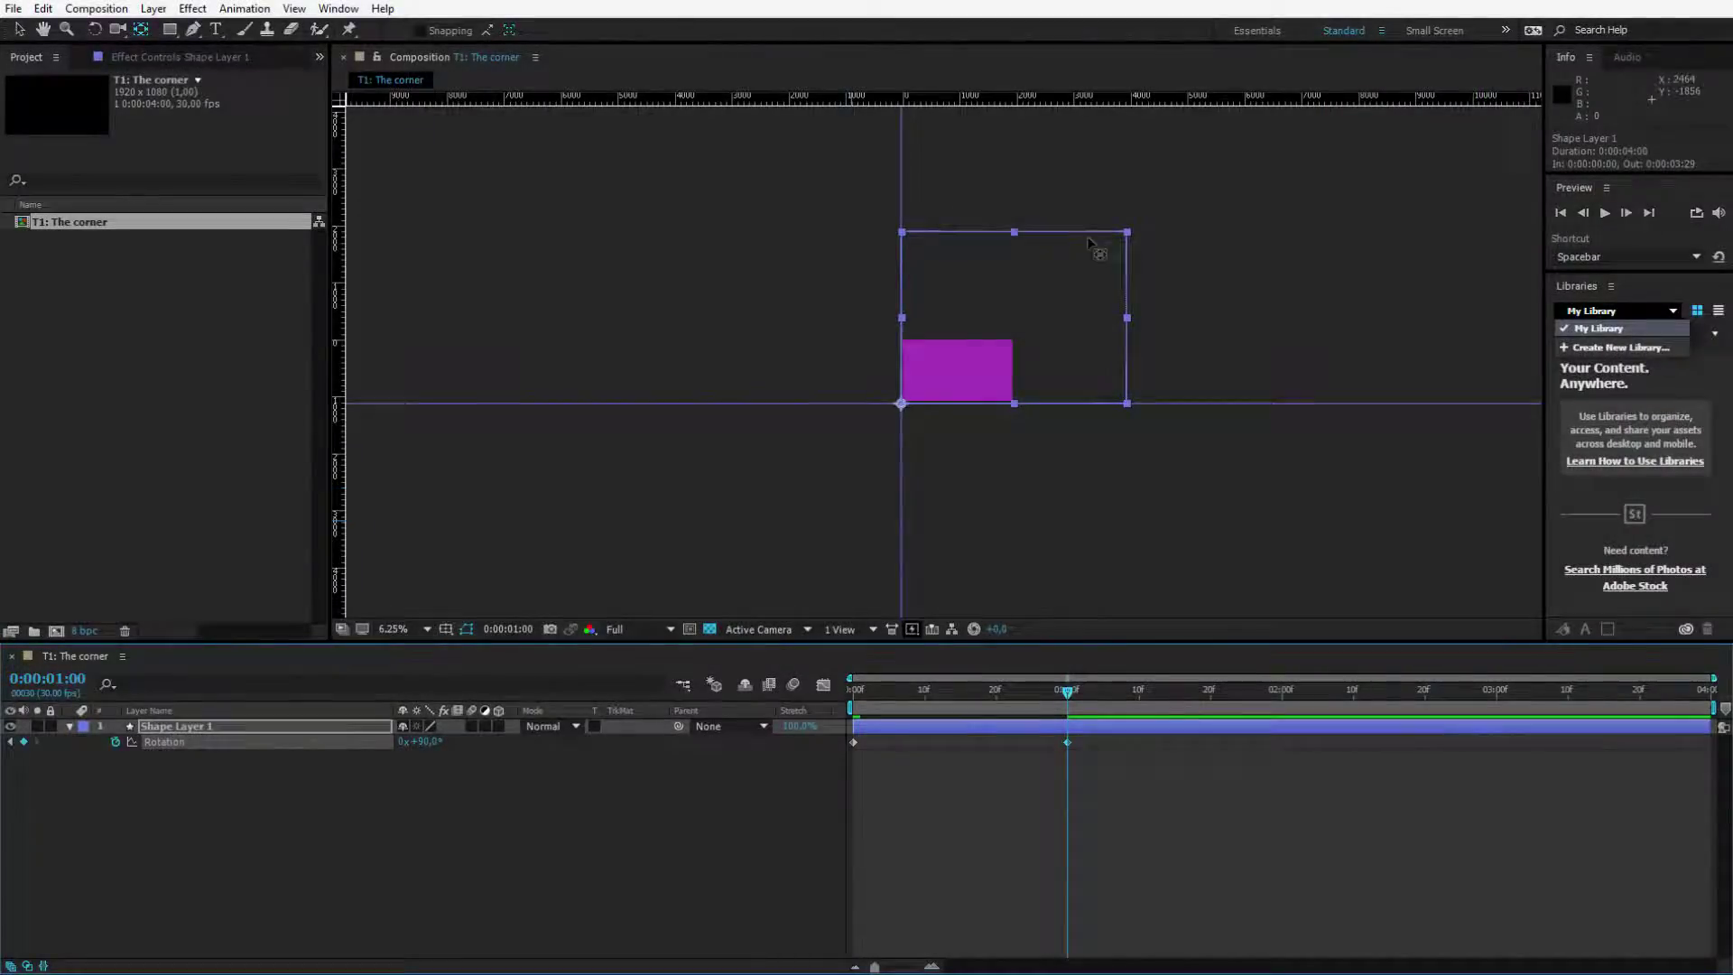
key(ctrl+z)
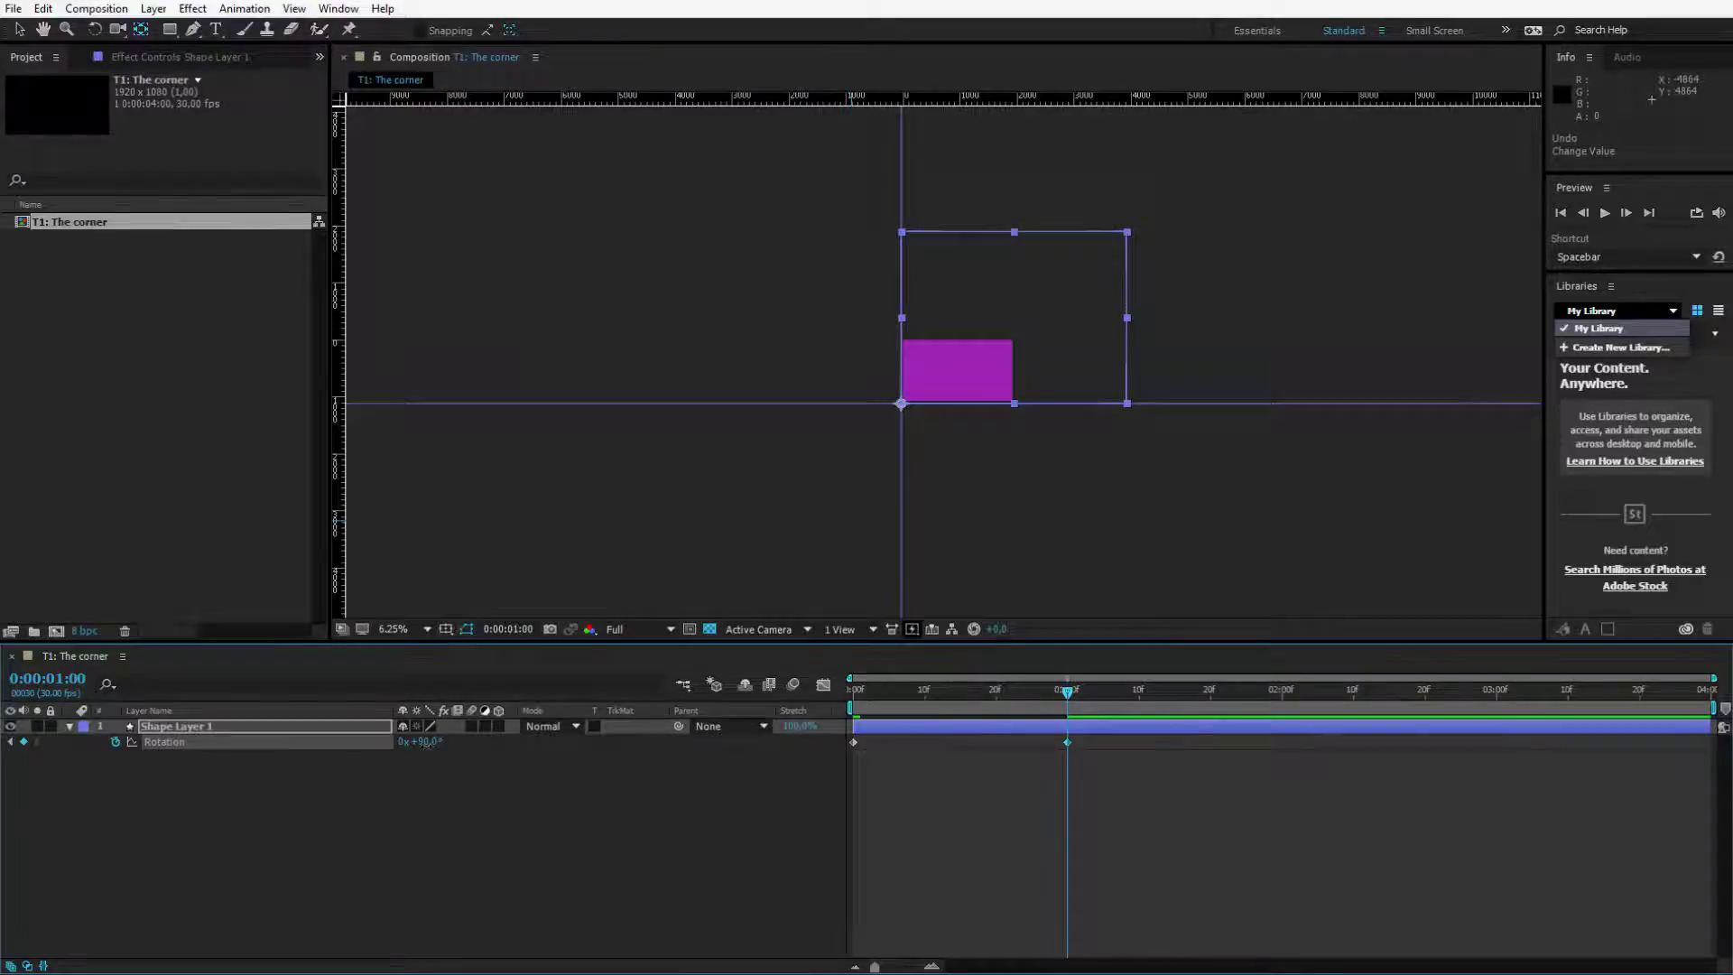
drag(424, 745, 991, 411)
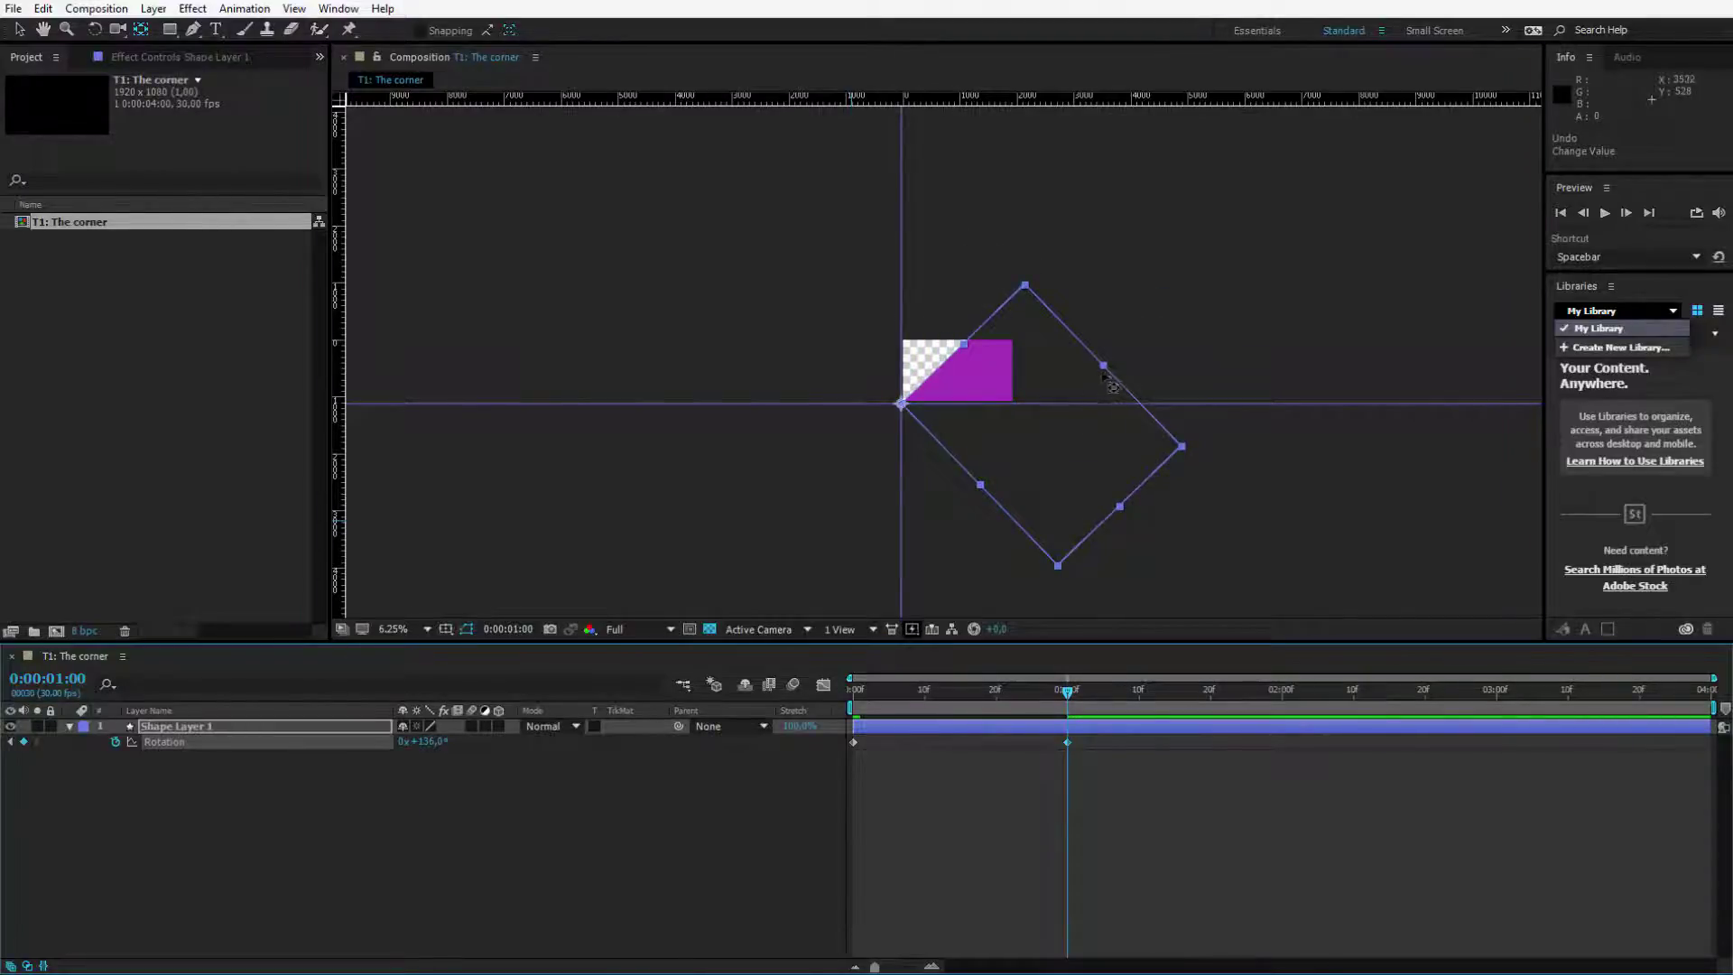
drag(1104, 366, 1016, 347)
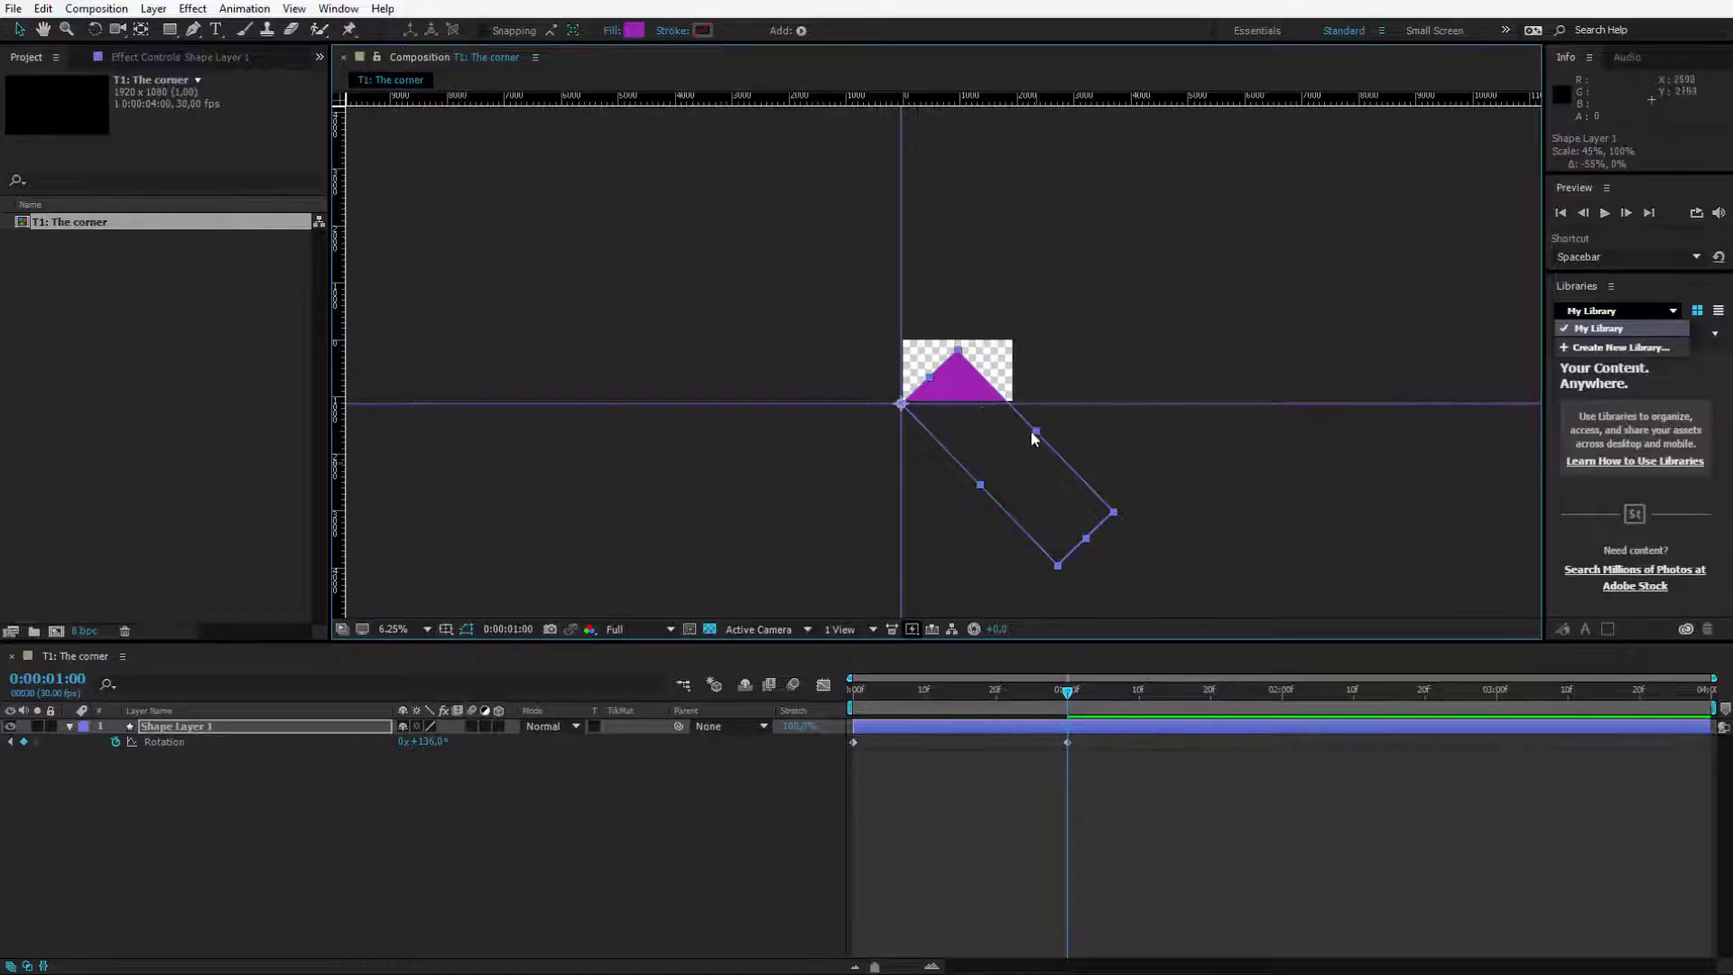
key(ctrl+z)
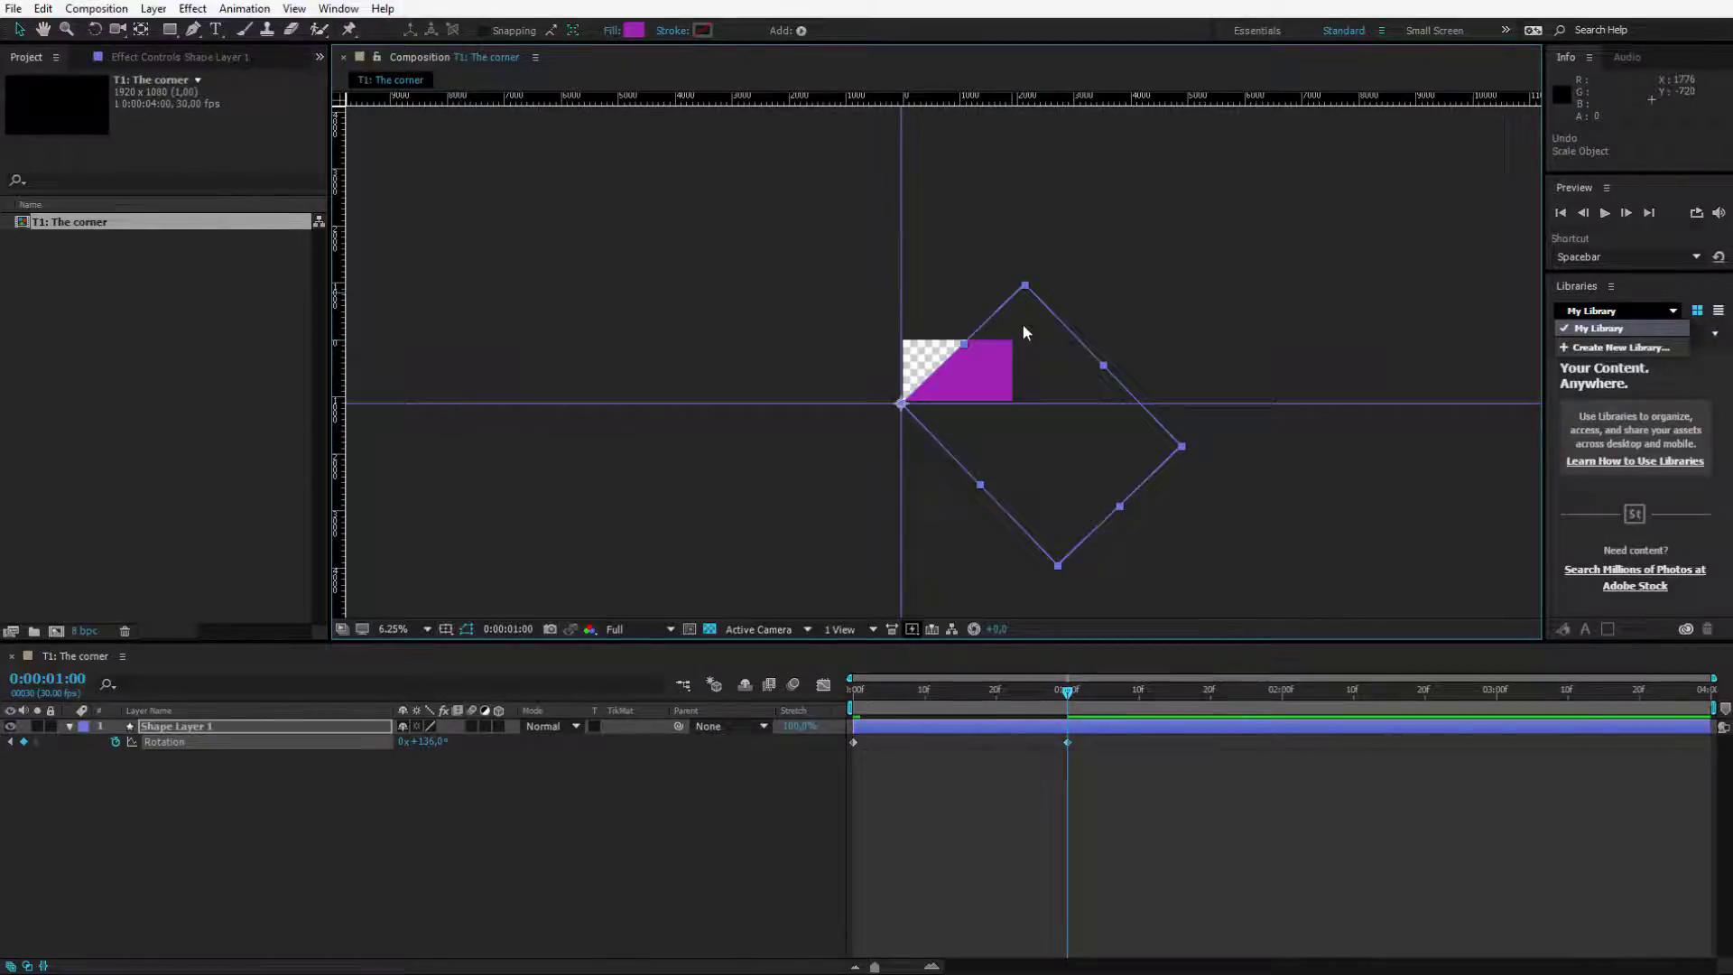
key(ctrl+z)
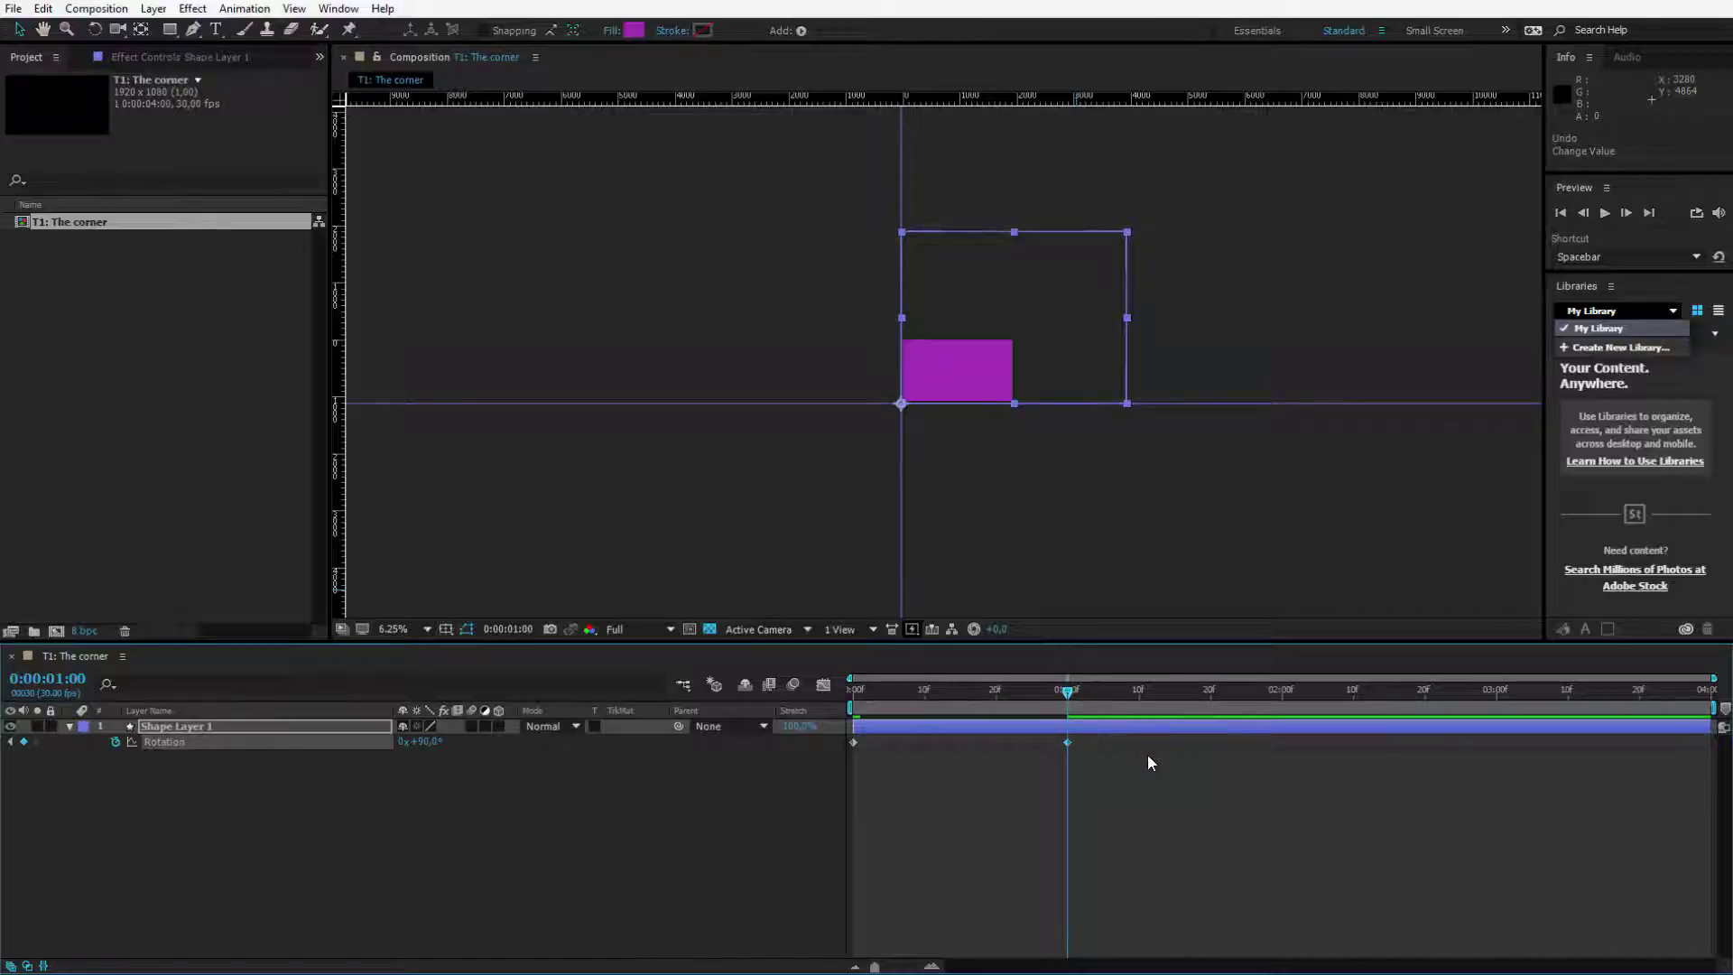
Step: Add a Rotation keyframe holding 90° at 0:00:01:10
key(Page_Down)
key(Page_Down)
key(Page_Down)
key(Page_Down)
key(Page_Down)
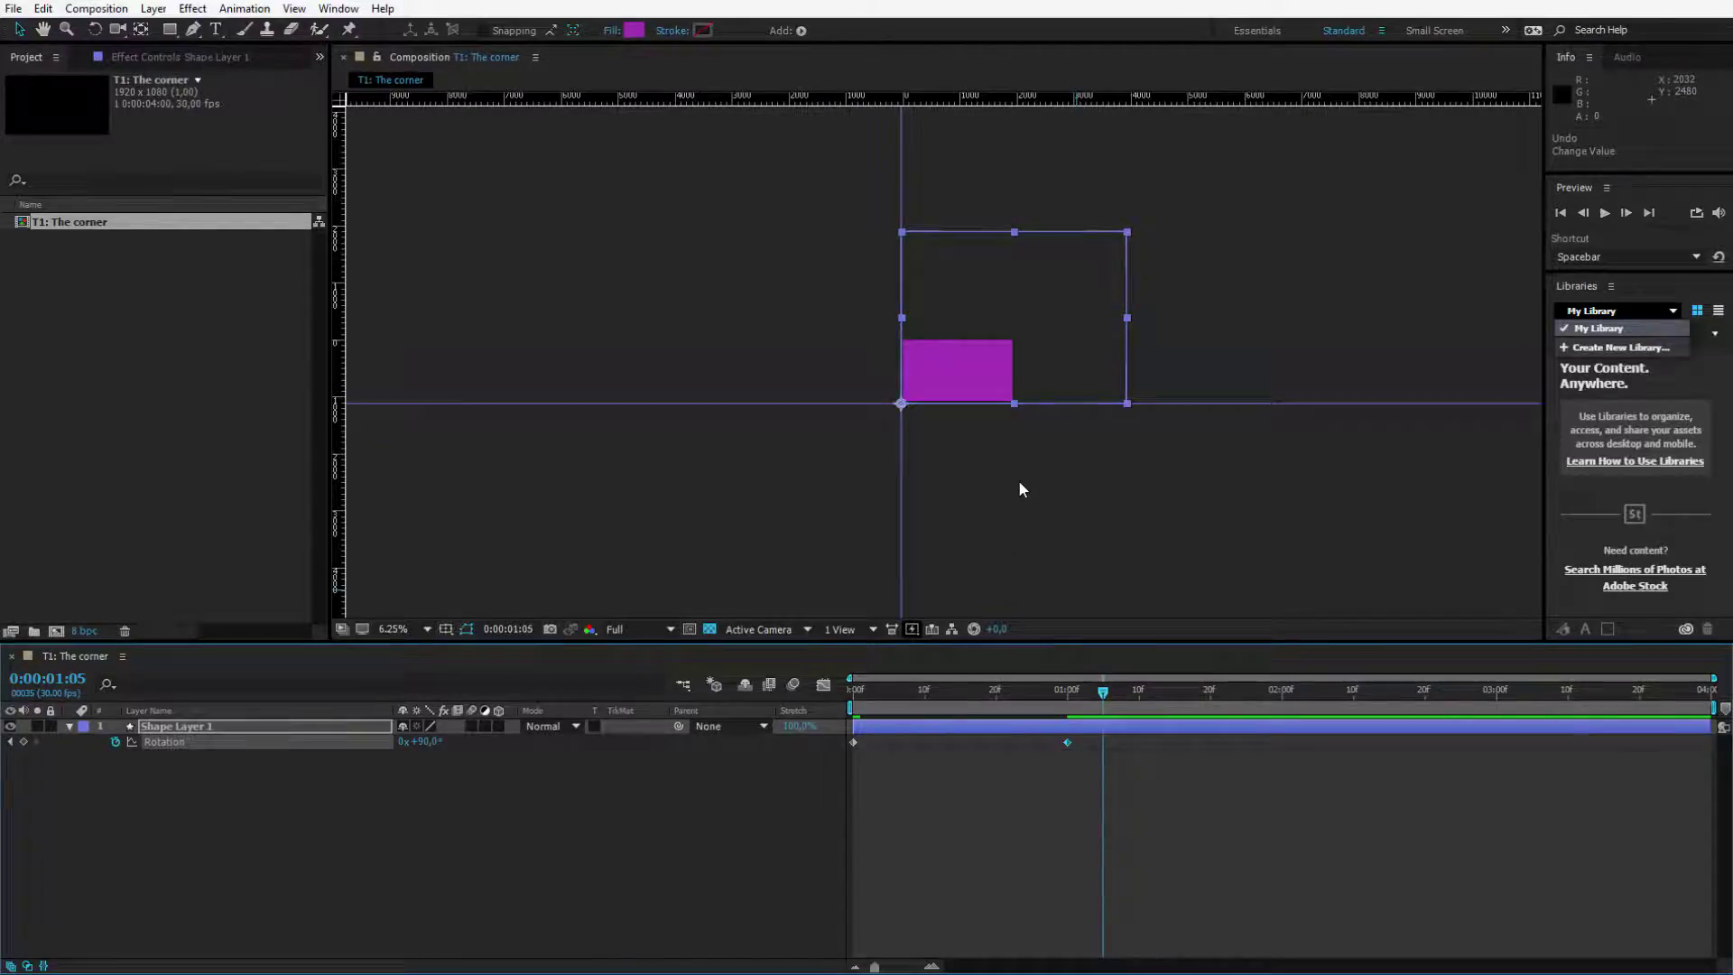
key(Page_Down)
key(Page_Down)
key(Page_Down)
key(Page_Down)
key(Page_Down)
key(period)
key(period)
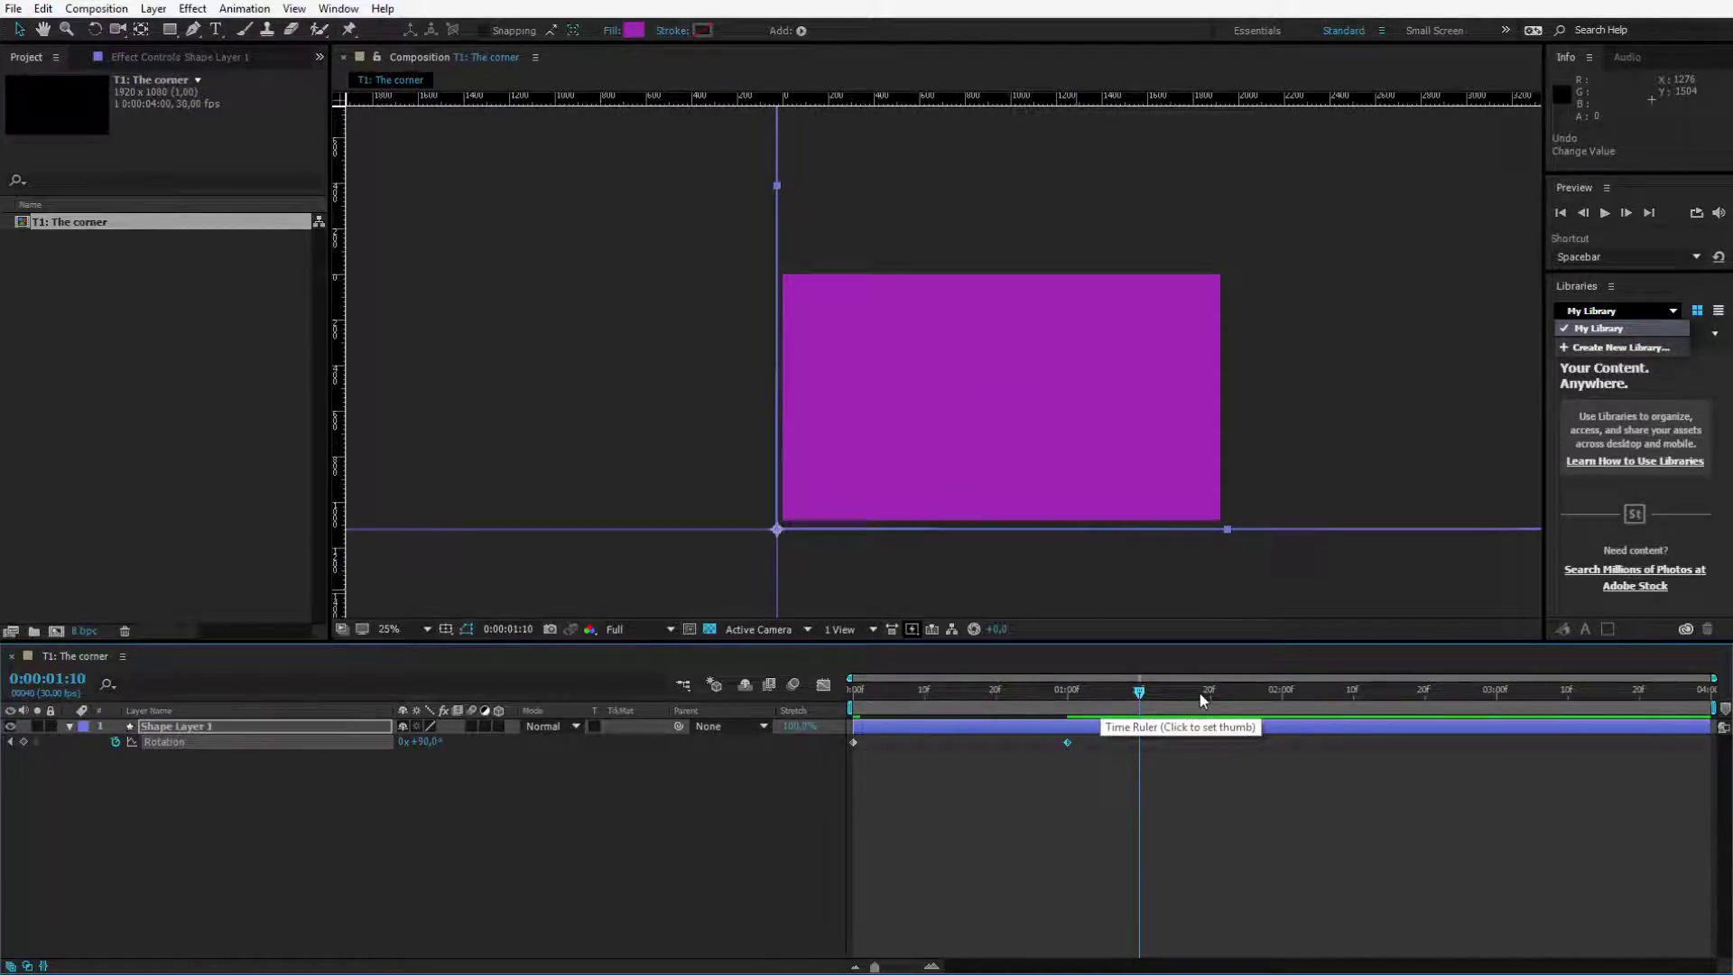
key(j)
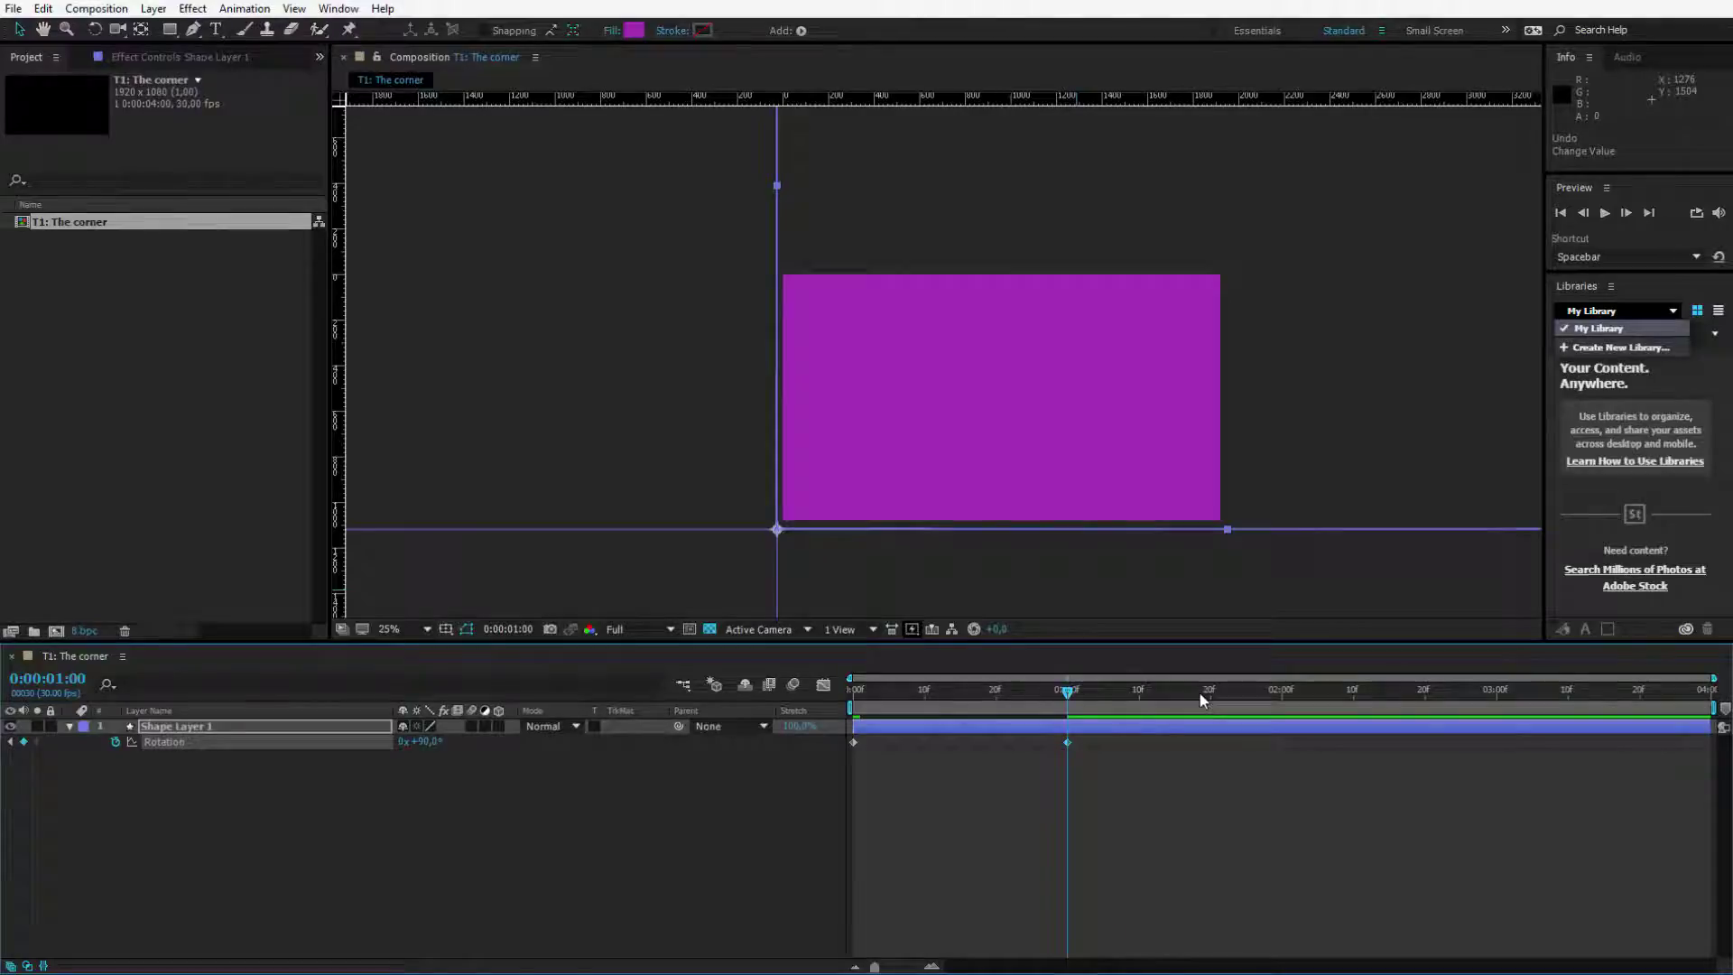
key(shift+Page_Down)
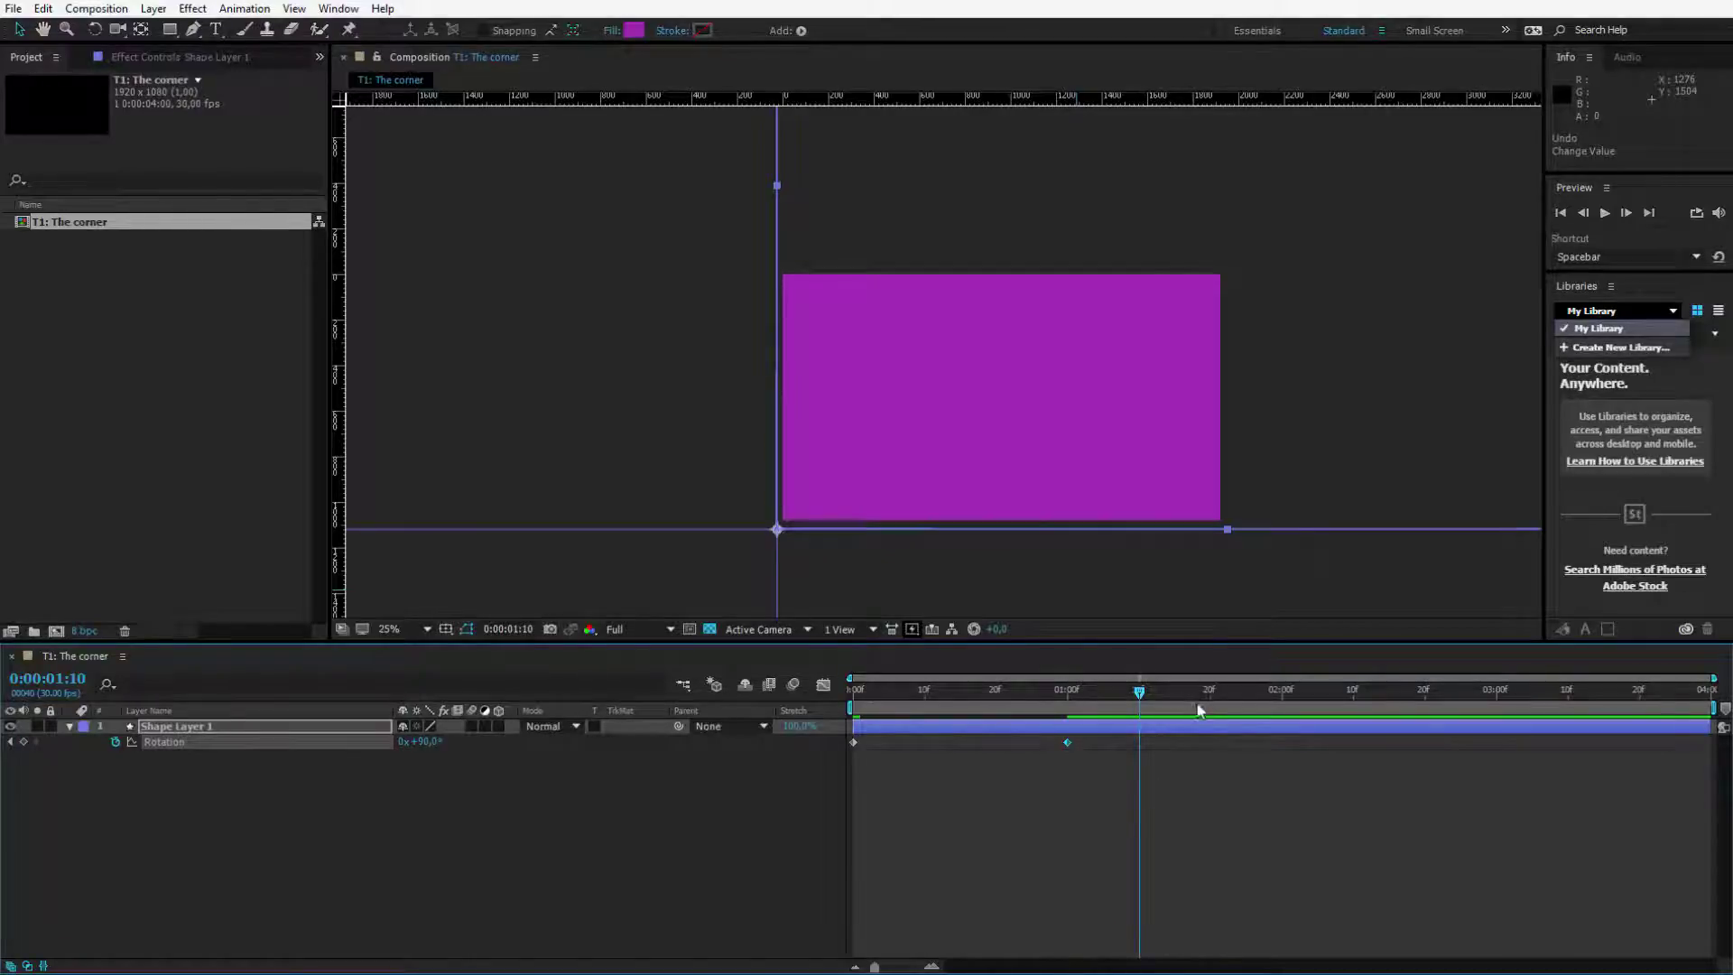
key(alt+shift+r)
click(28, 741)
Step: Set Rotation to 180° at 0:00:02:00, then rewind to the start
click(1282, 695)
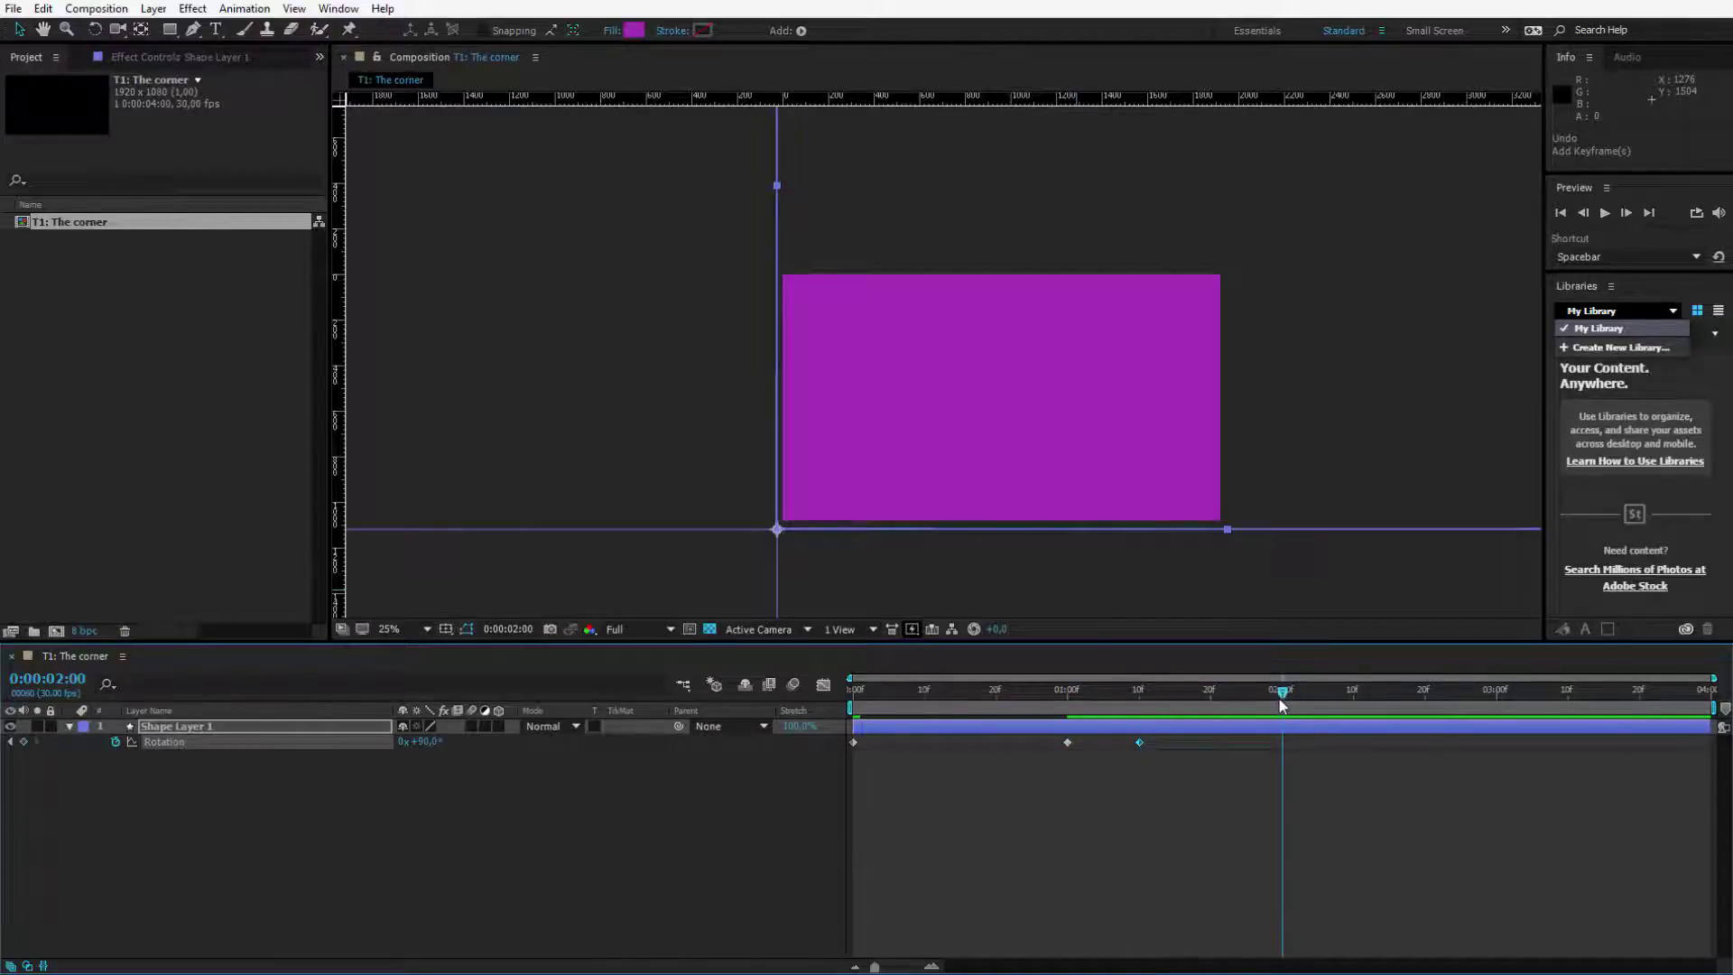
click(429, 742)
text(180)
key(Return)
key(comma)
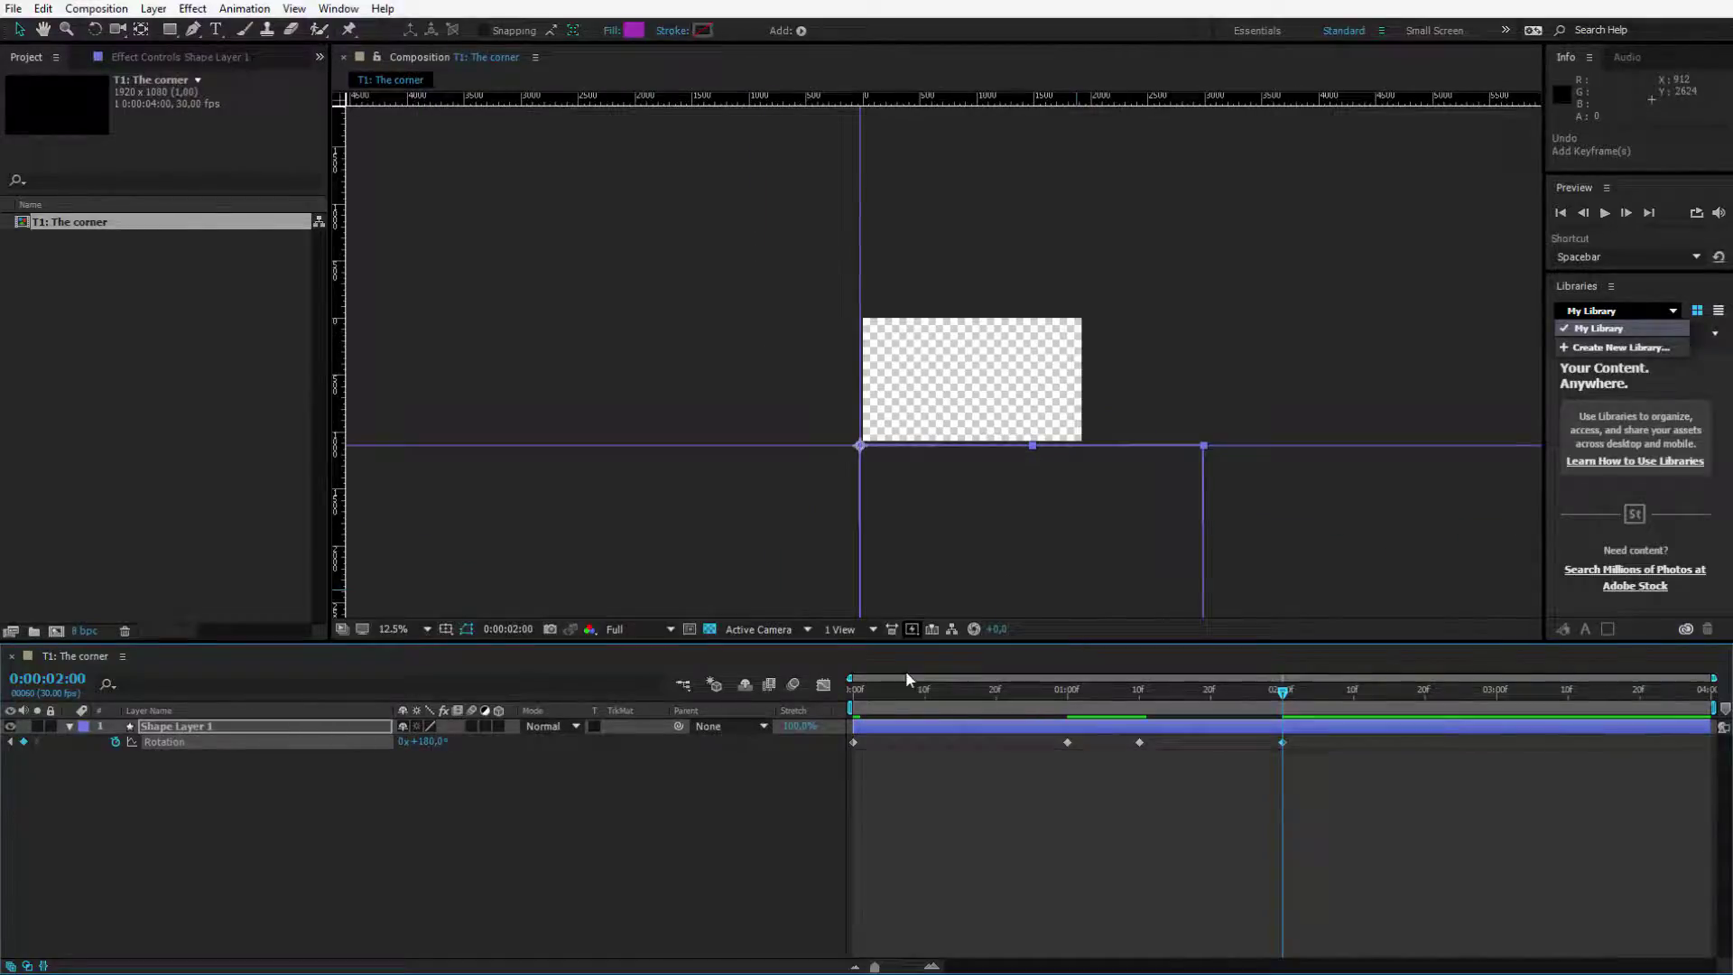
drag(907, 688, 844, 747)
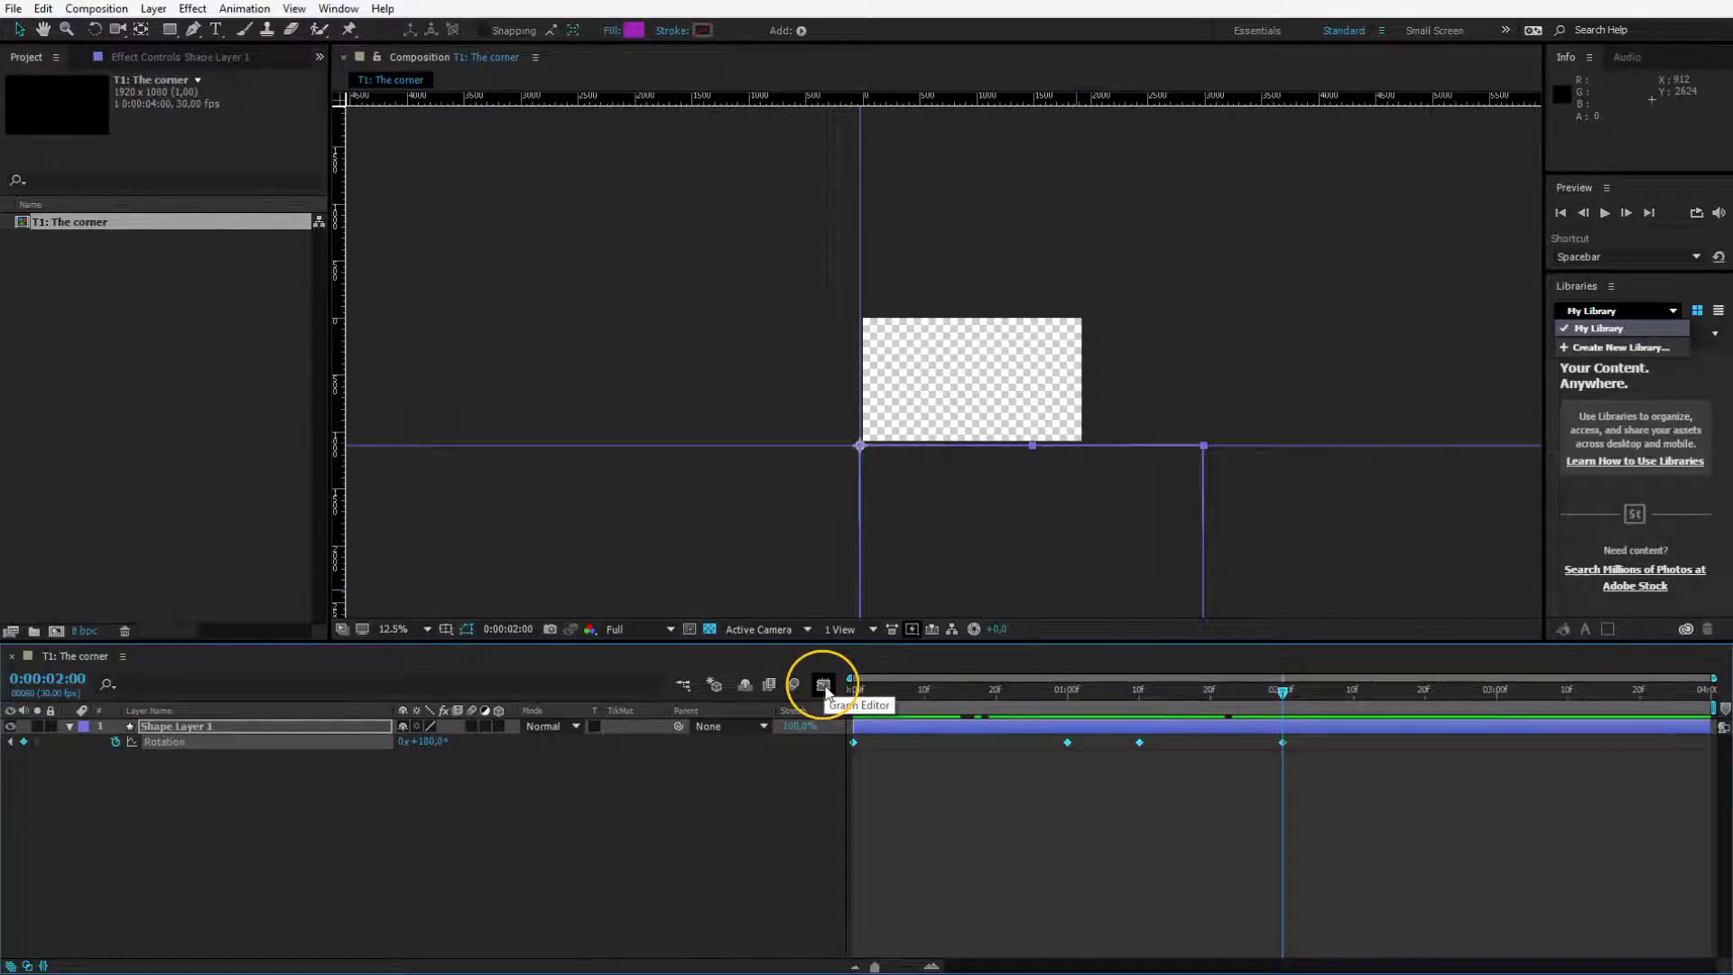
Step: Preview the rotation in the Graph Editor and apply Easy Ease to its keyframes
click(824, 685)
key(Home)
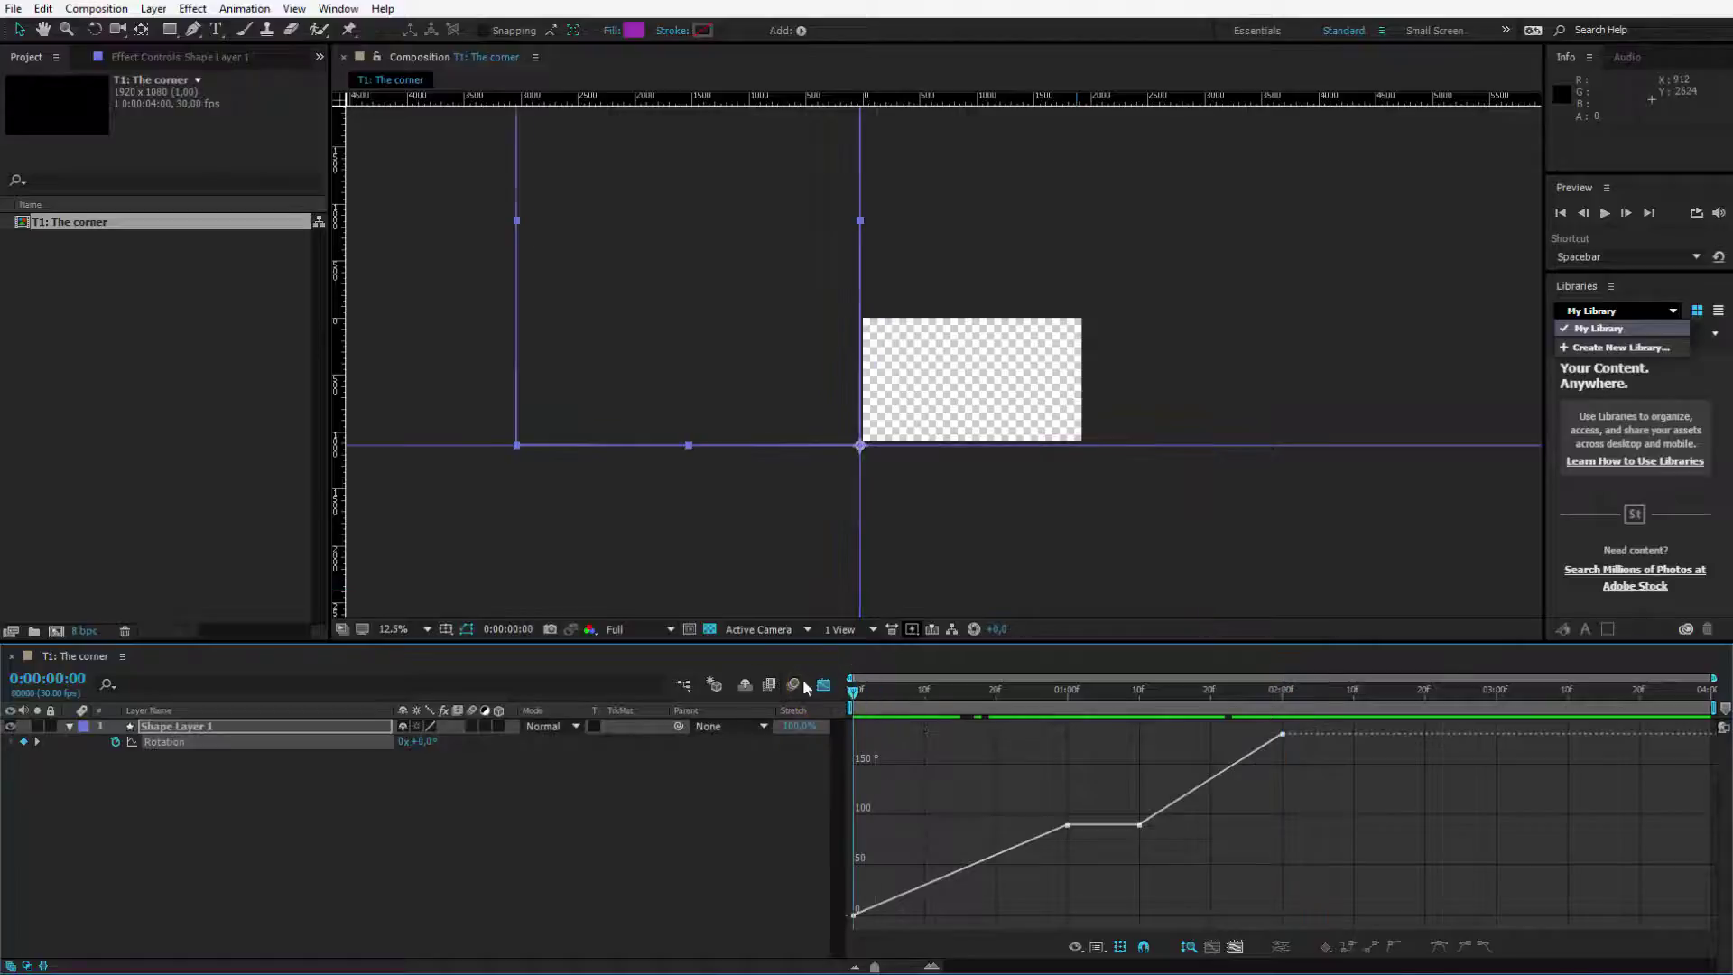
key(space)
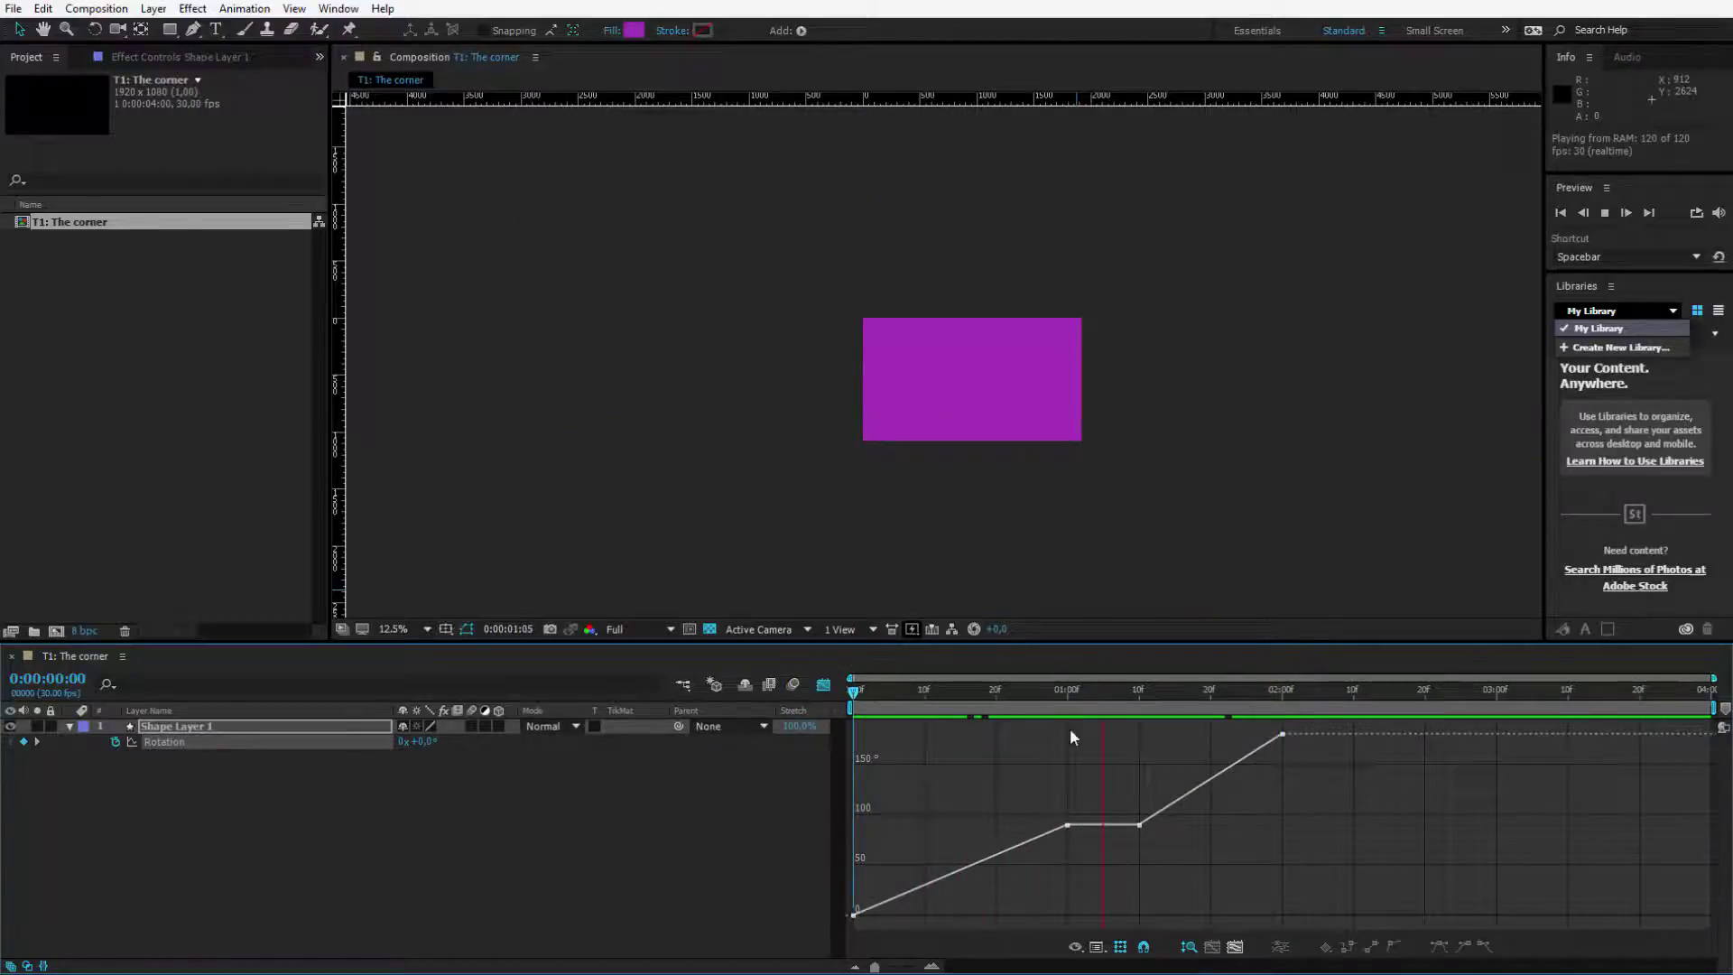
key(space)
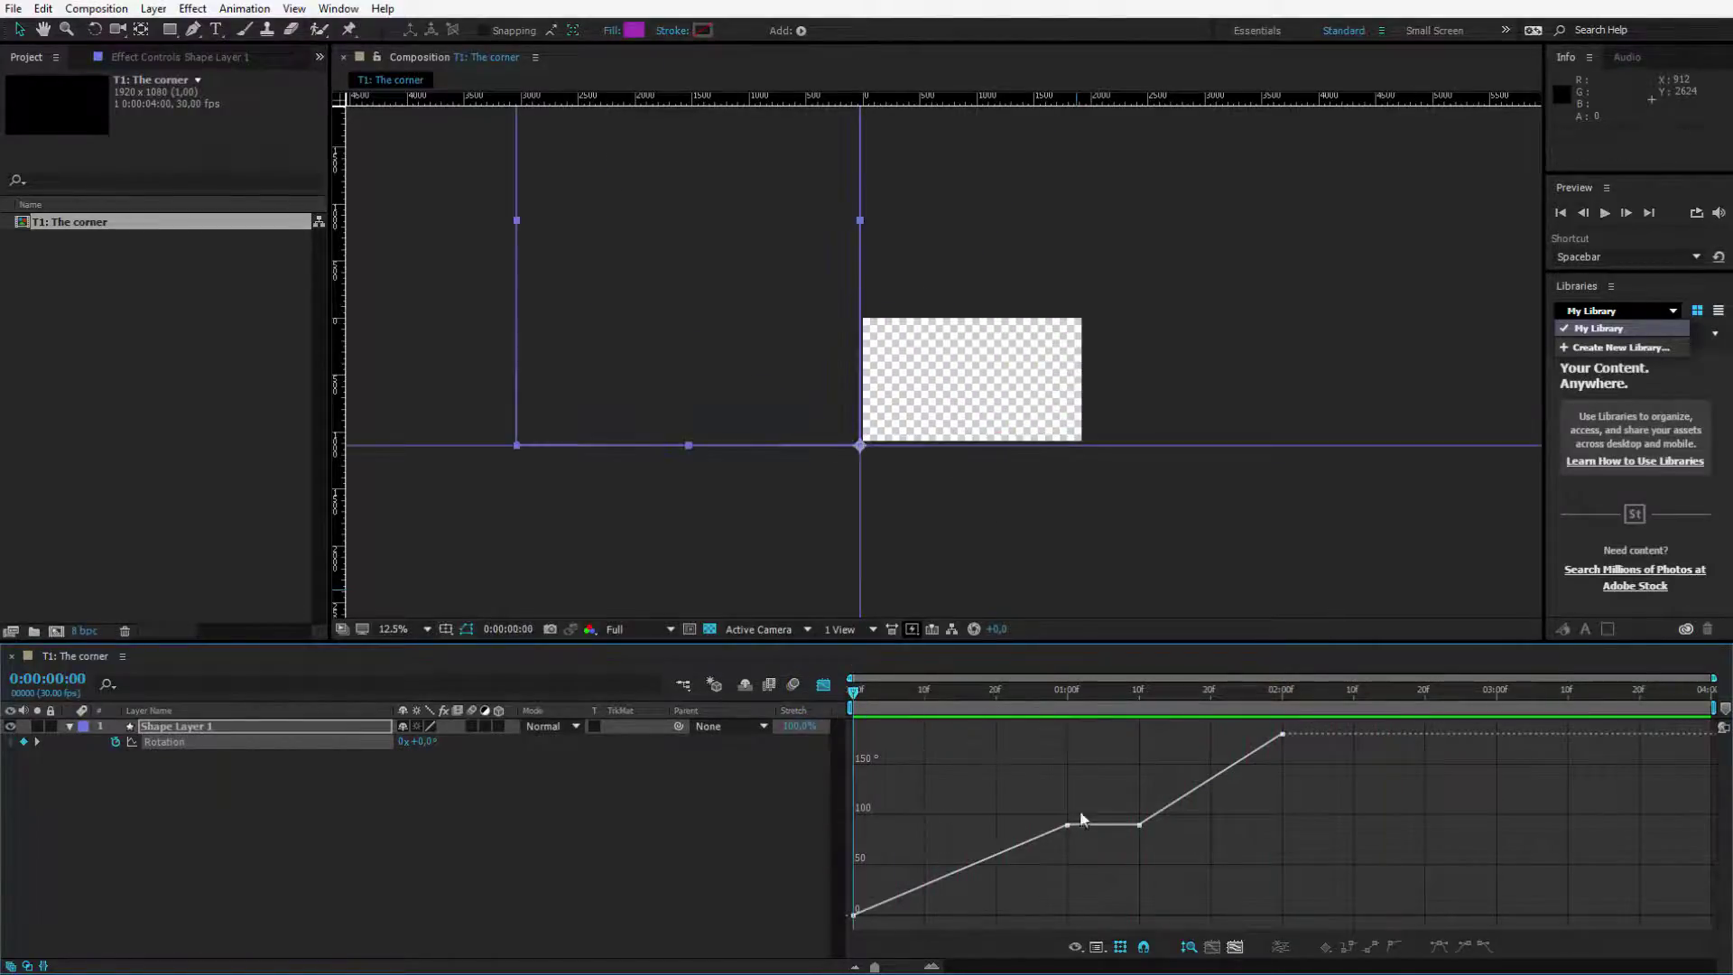
drag(1346, 731, 815, 914)
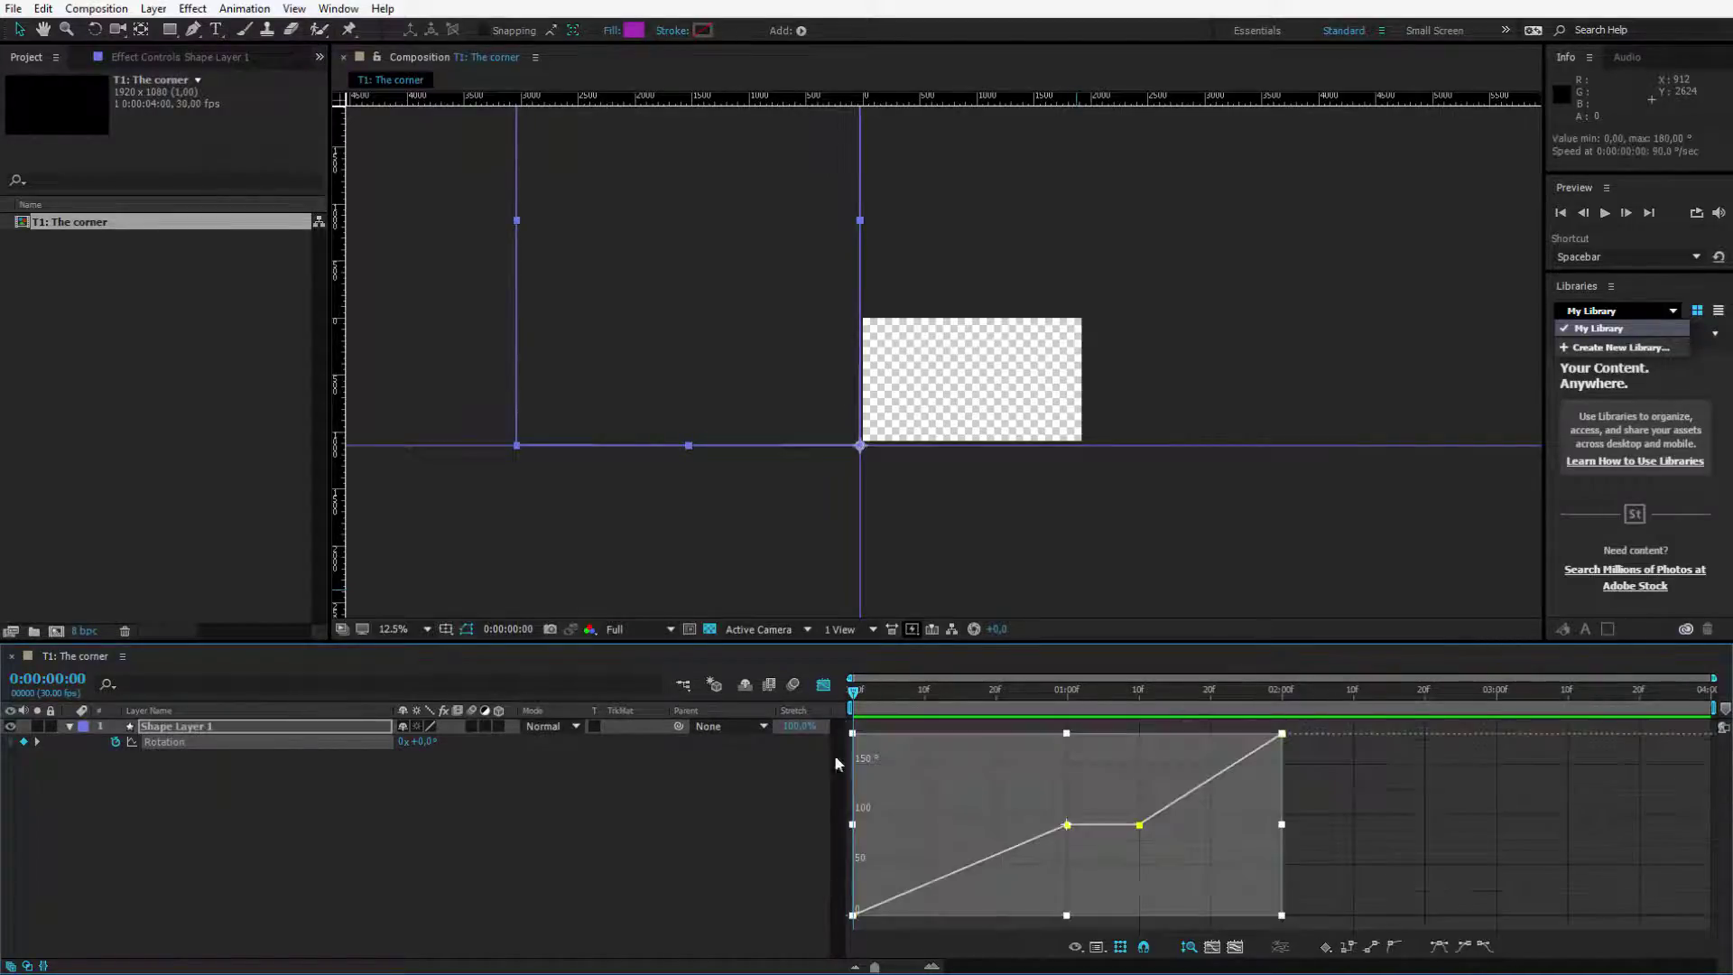
click(1439, 948)
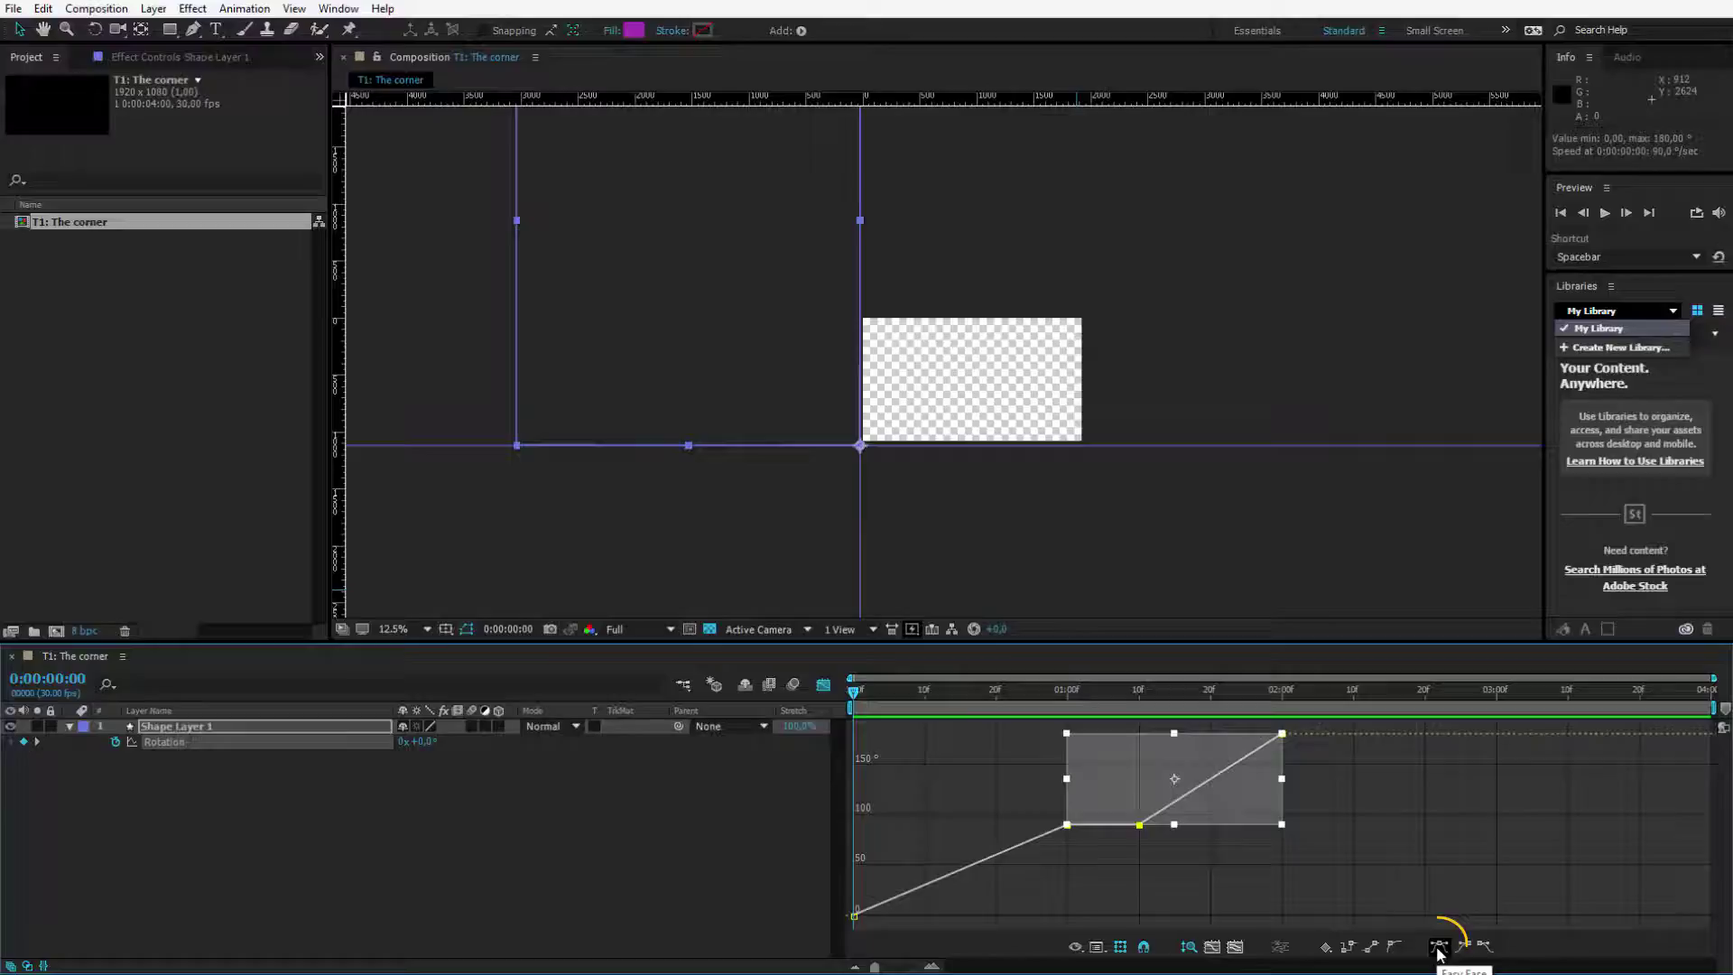
click(1439, 948)
click(1165, 898)
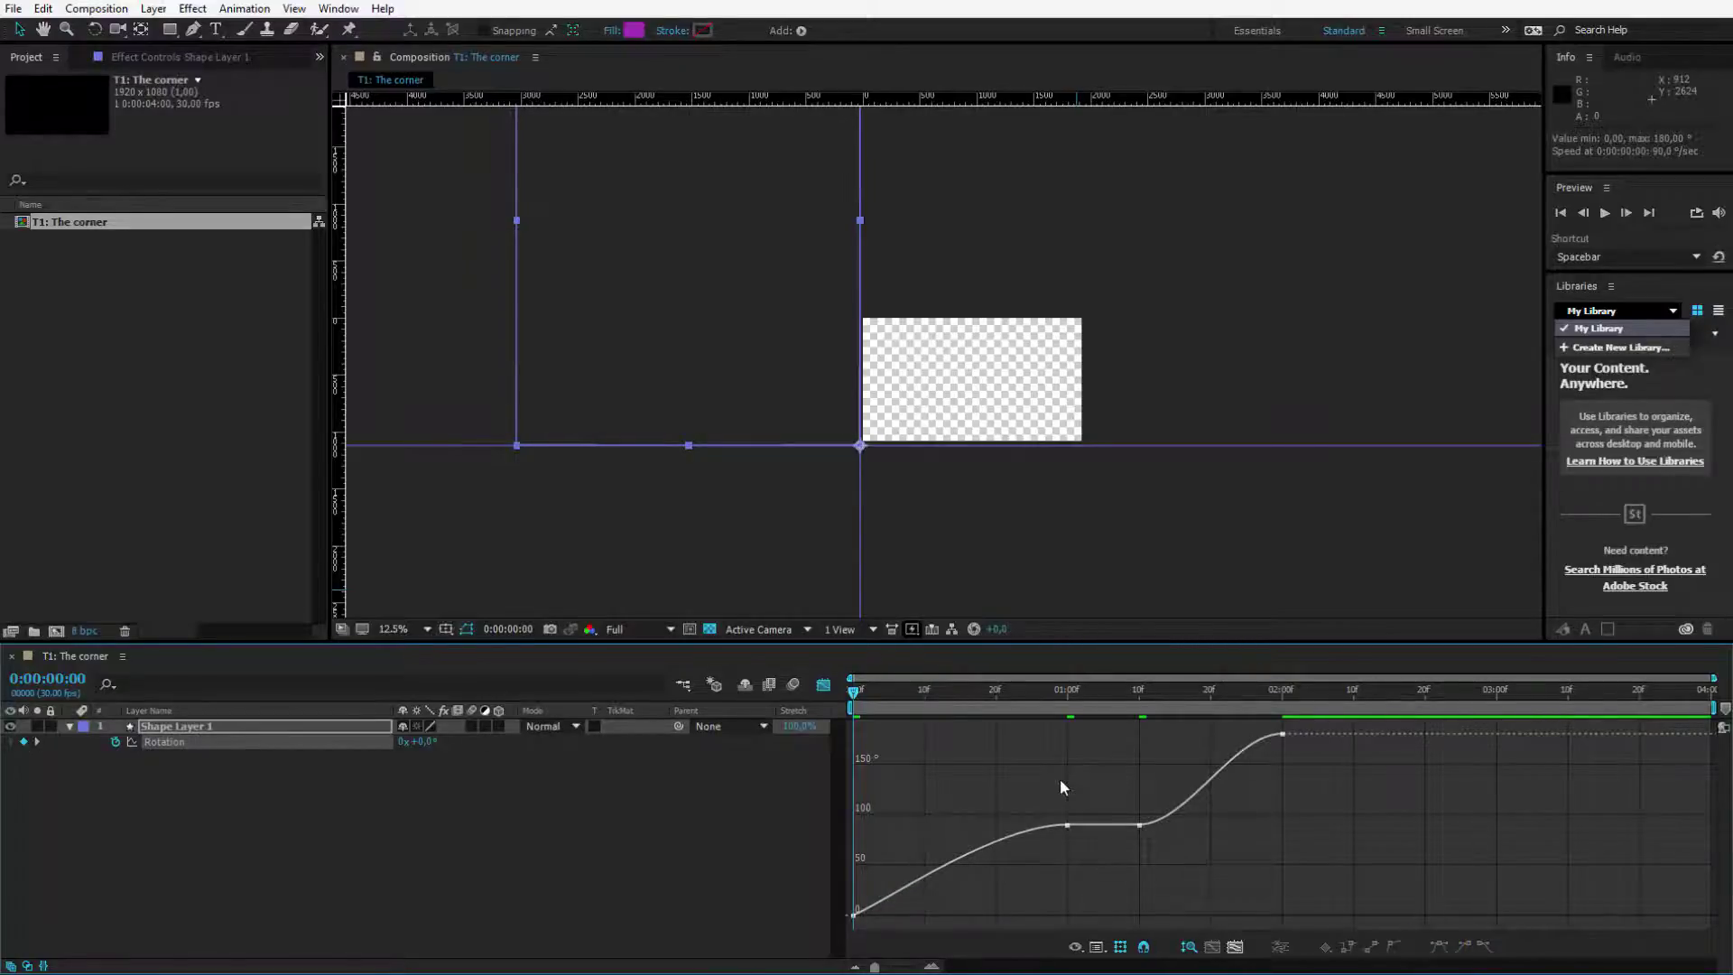
Step: On the speed graph, reshape the easing of both rotation moves, then preview the animation
click(1097, 947)
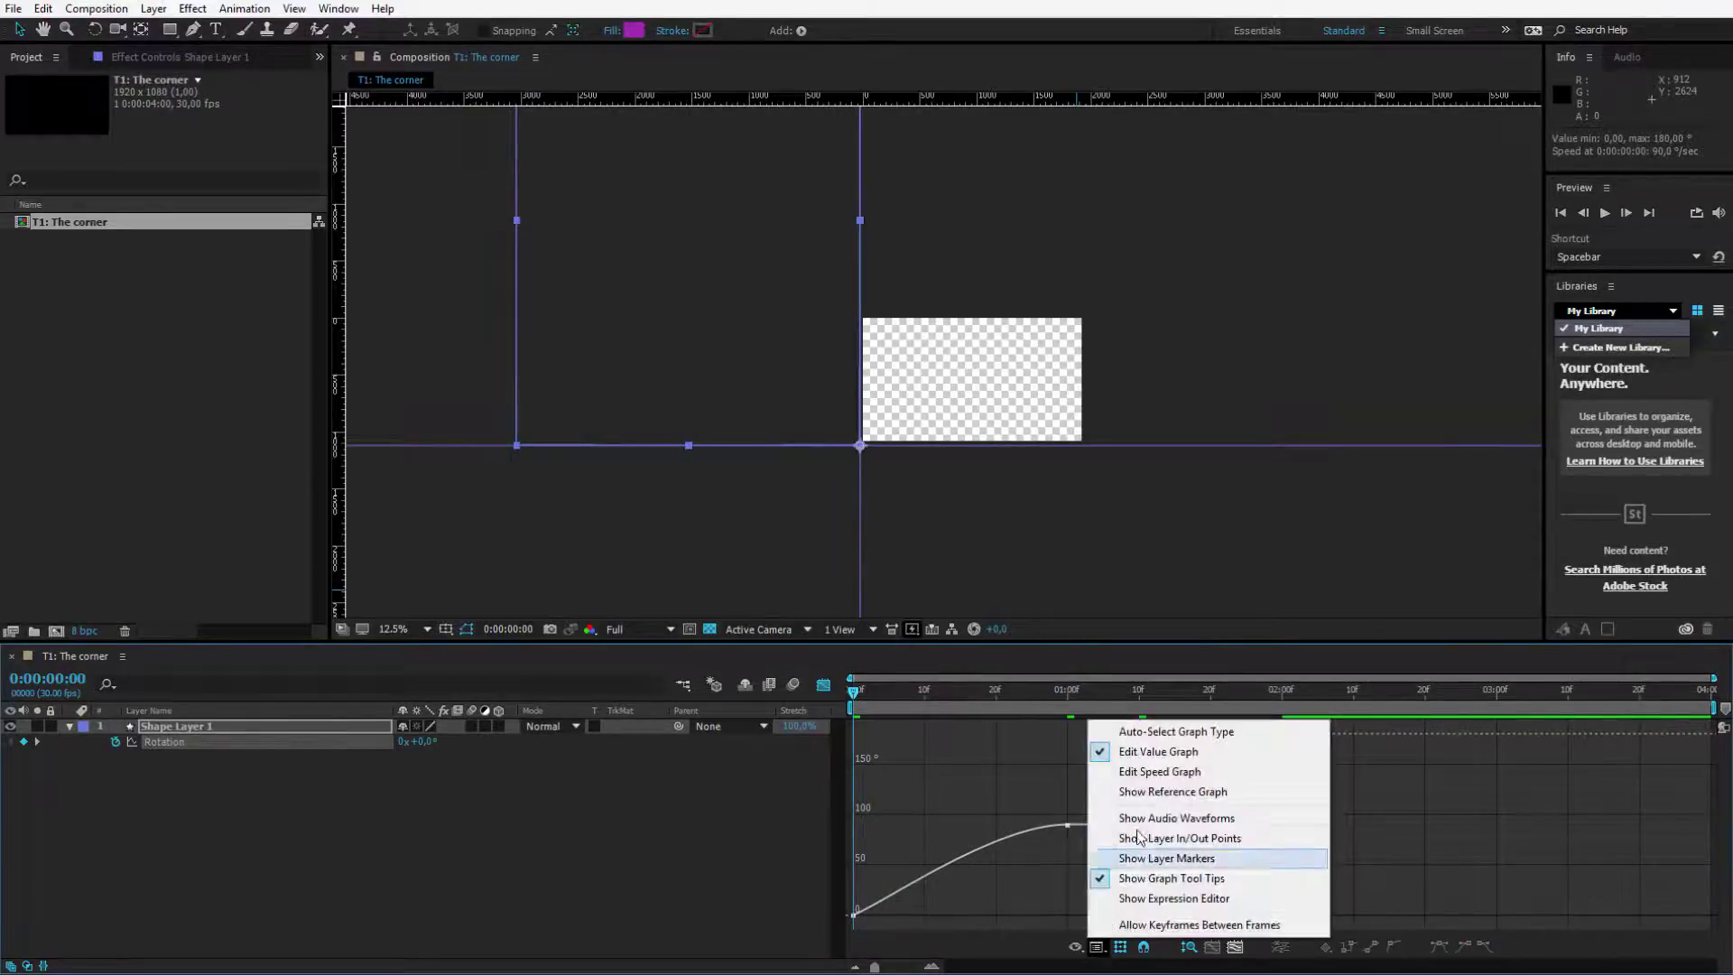
click(1161, 773)
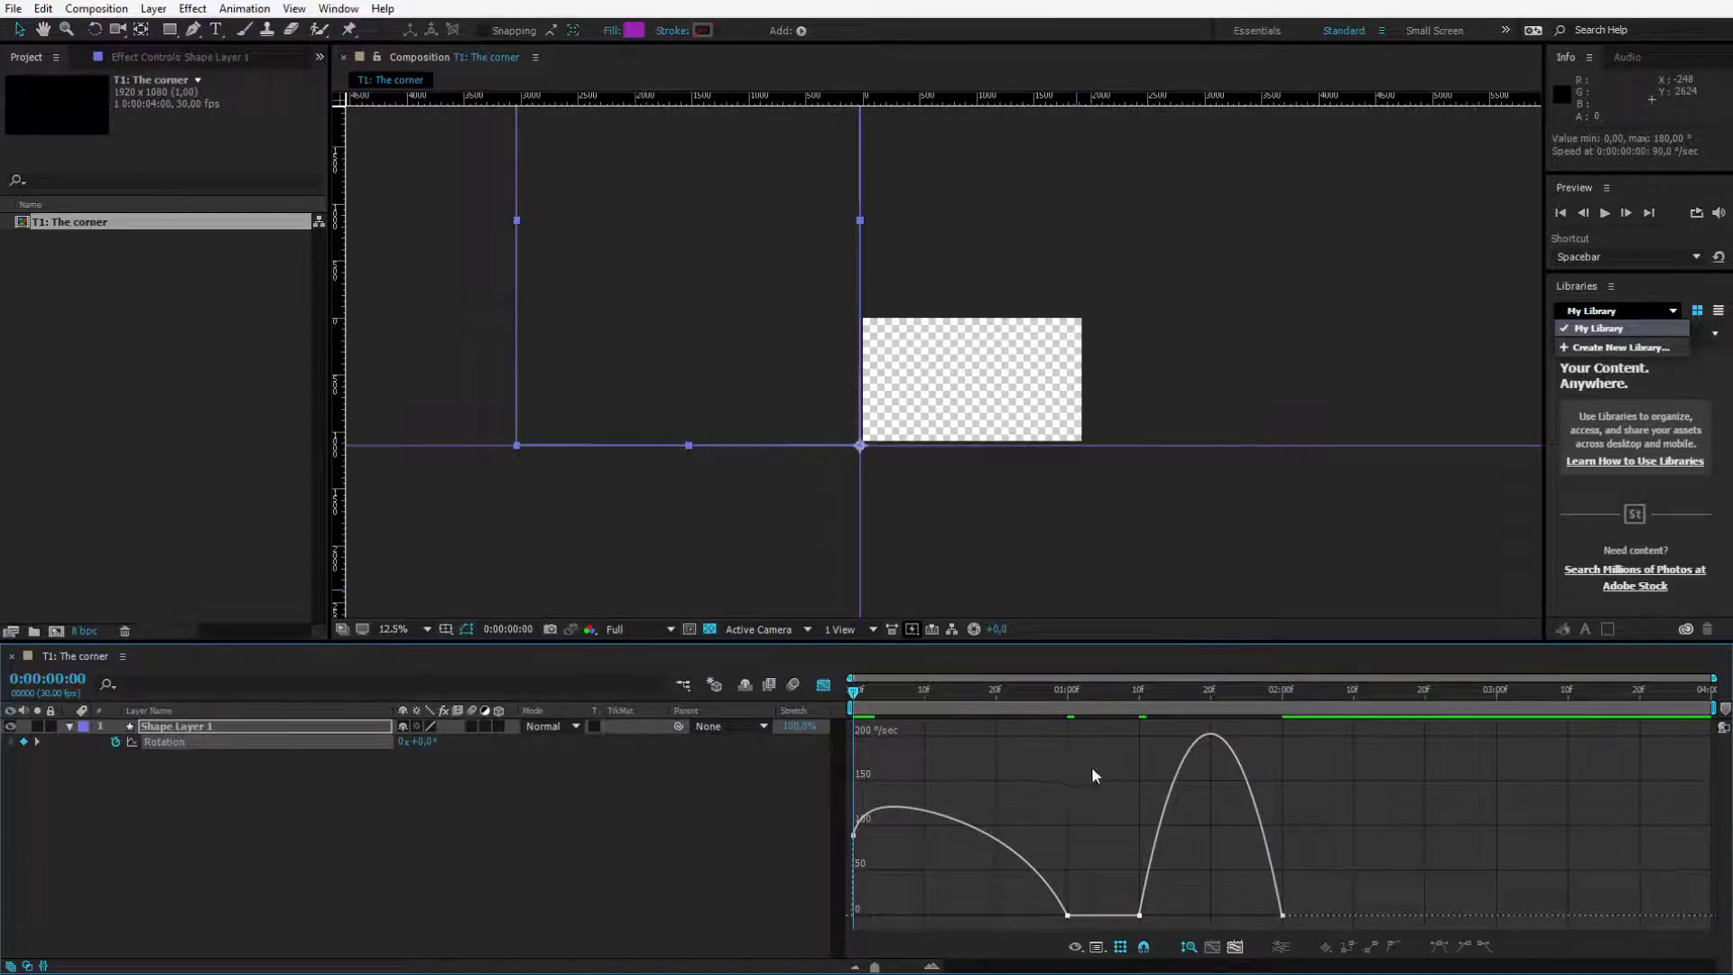
drag(1094, 774, 904, 832)
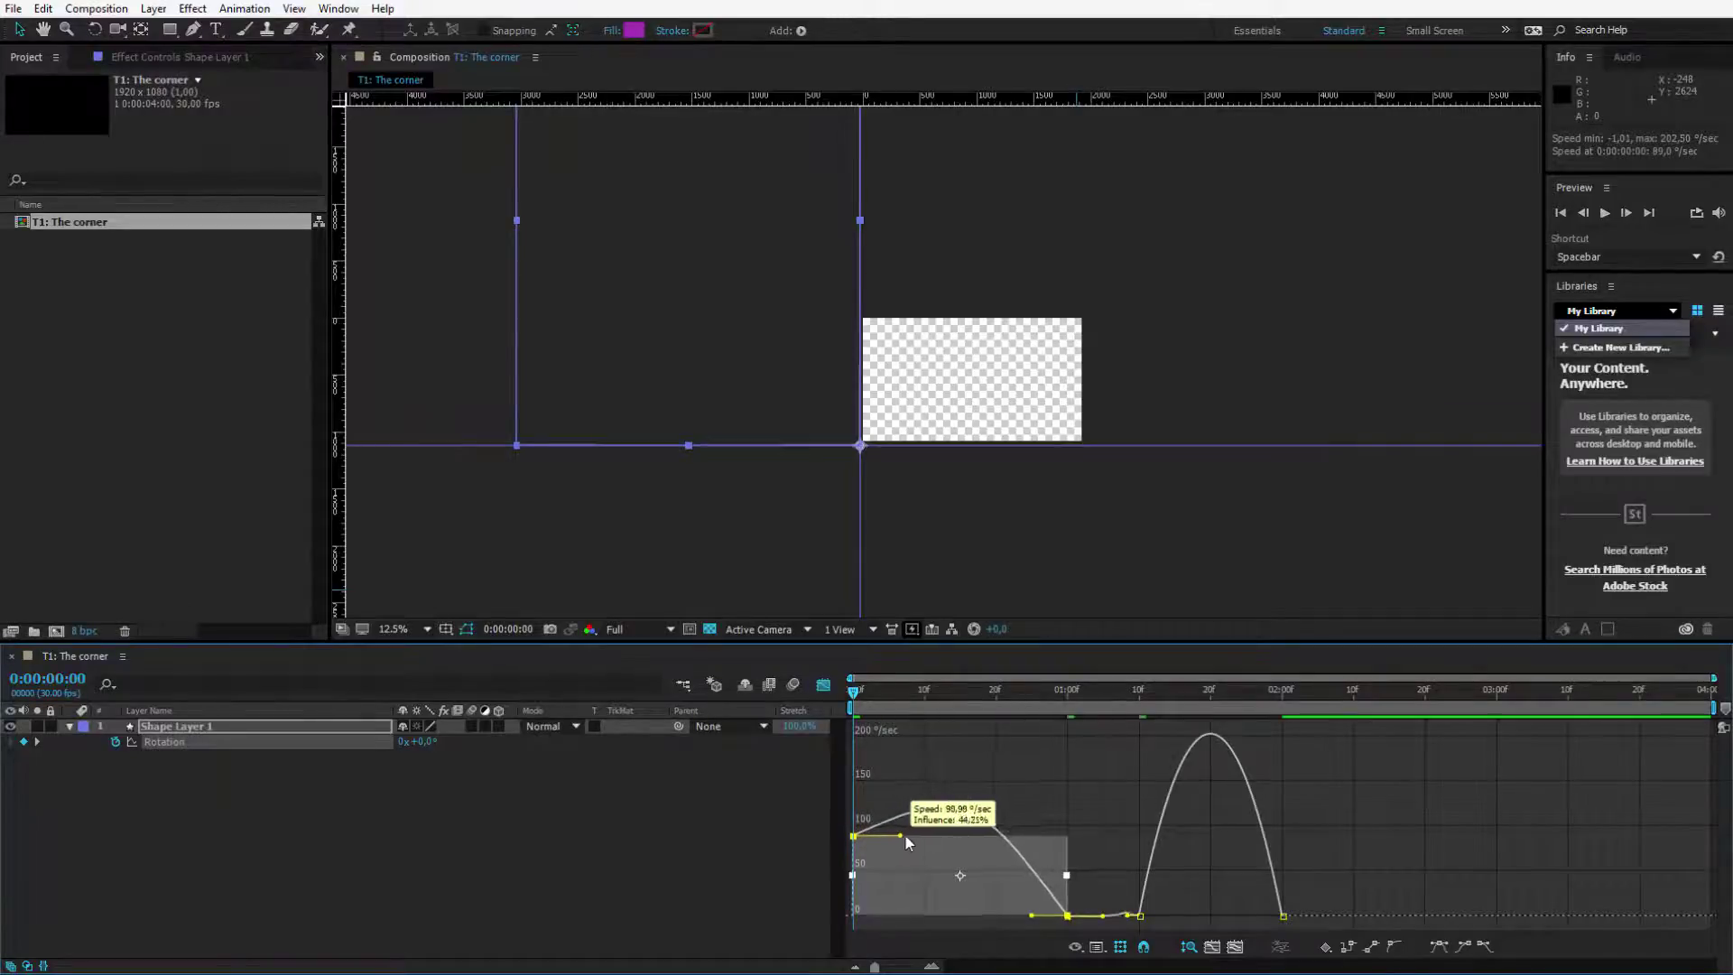
drag(1030, 914, 990, 915)
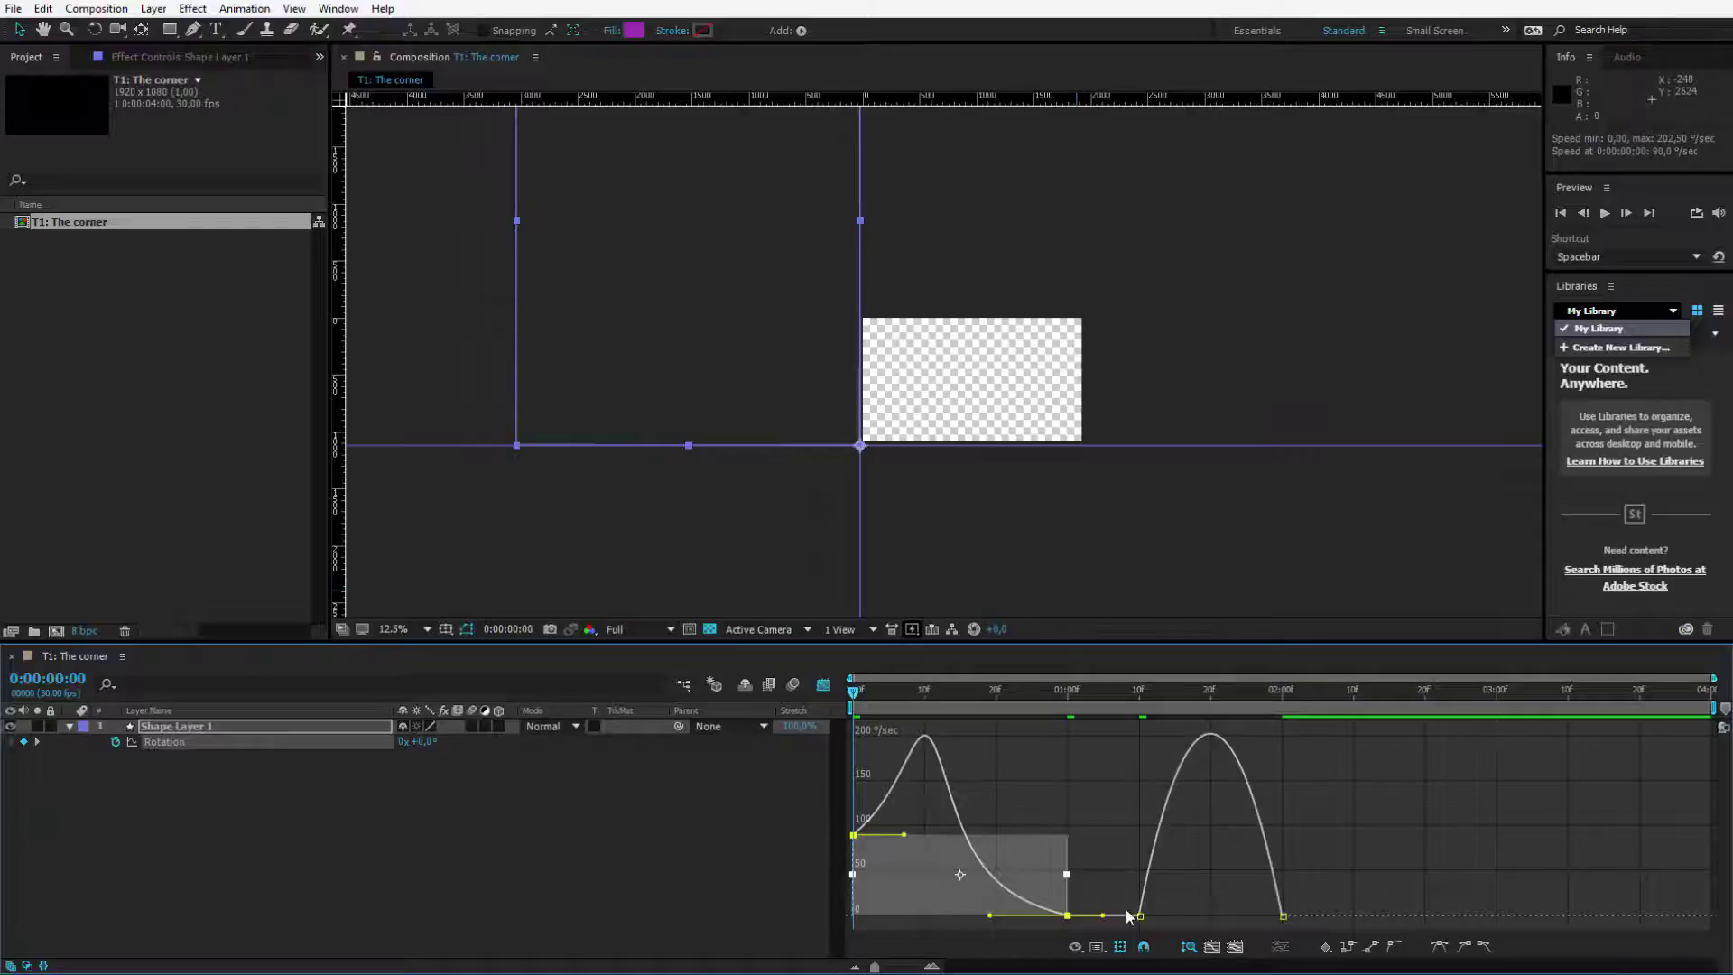
drag(1126, 914, 1340, 880)
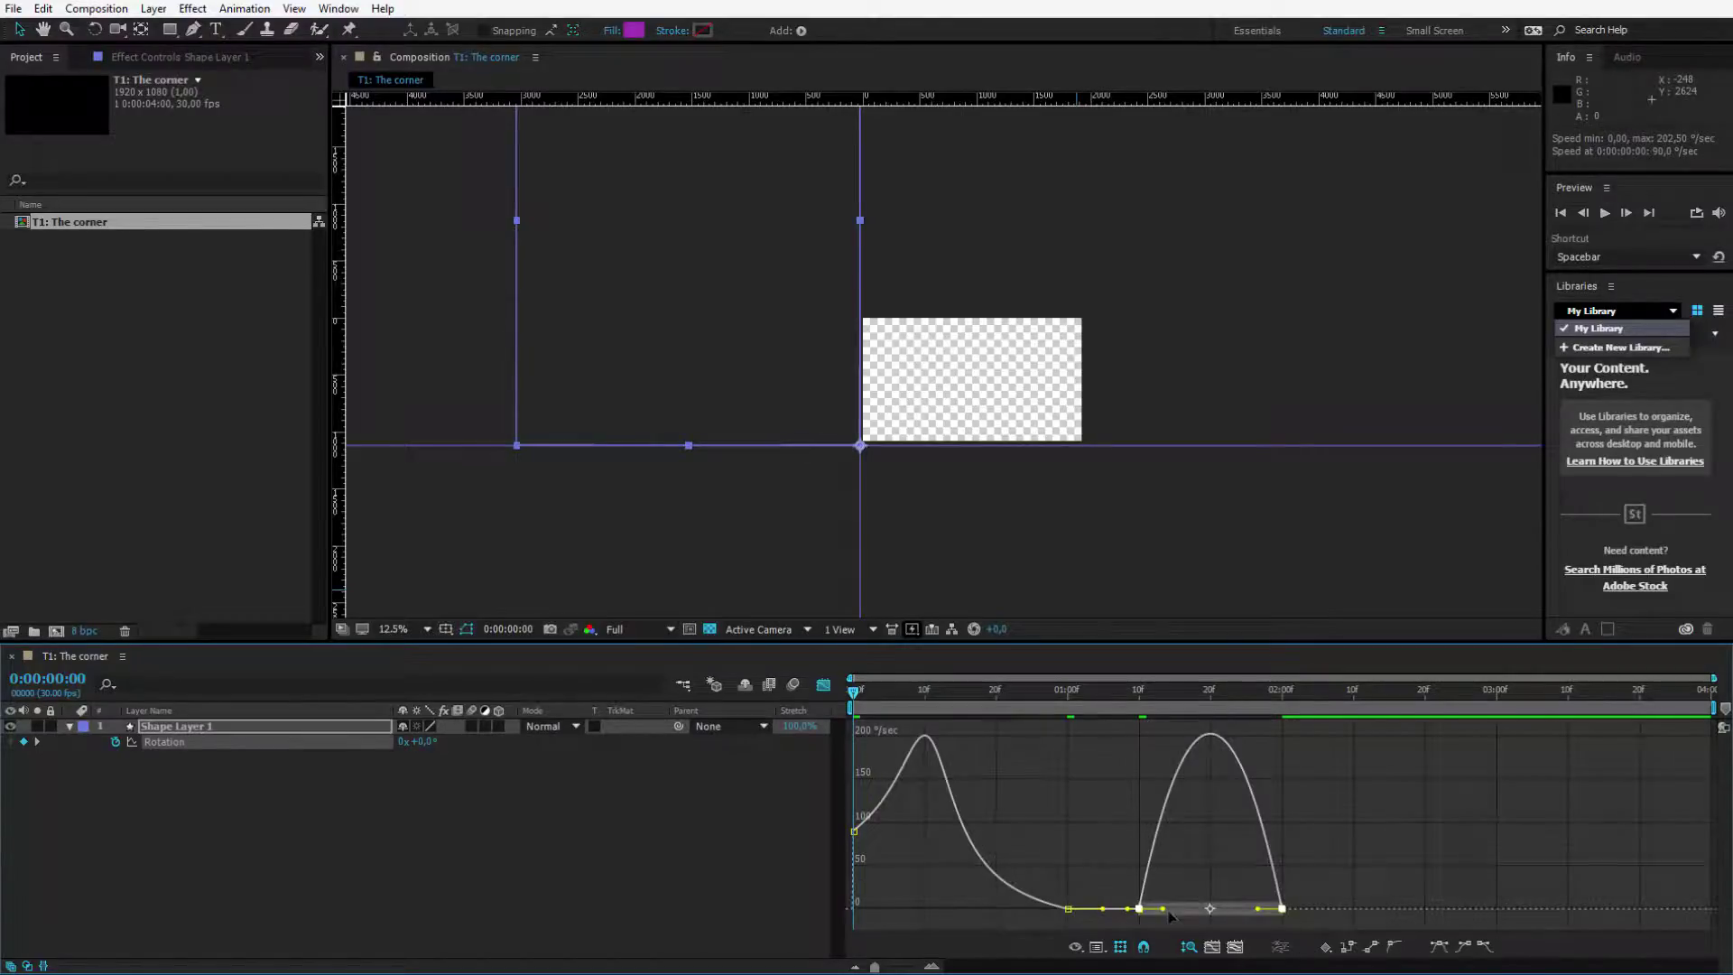
drag(1164, 910, 1173, 908)
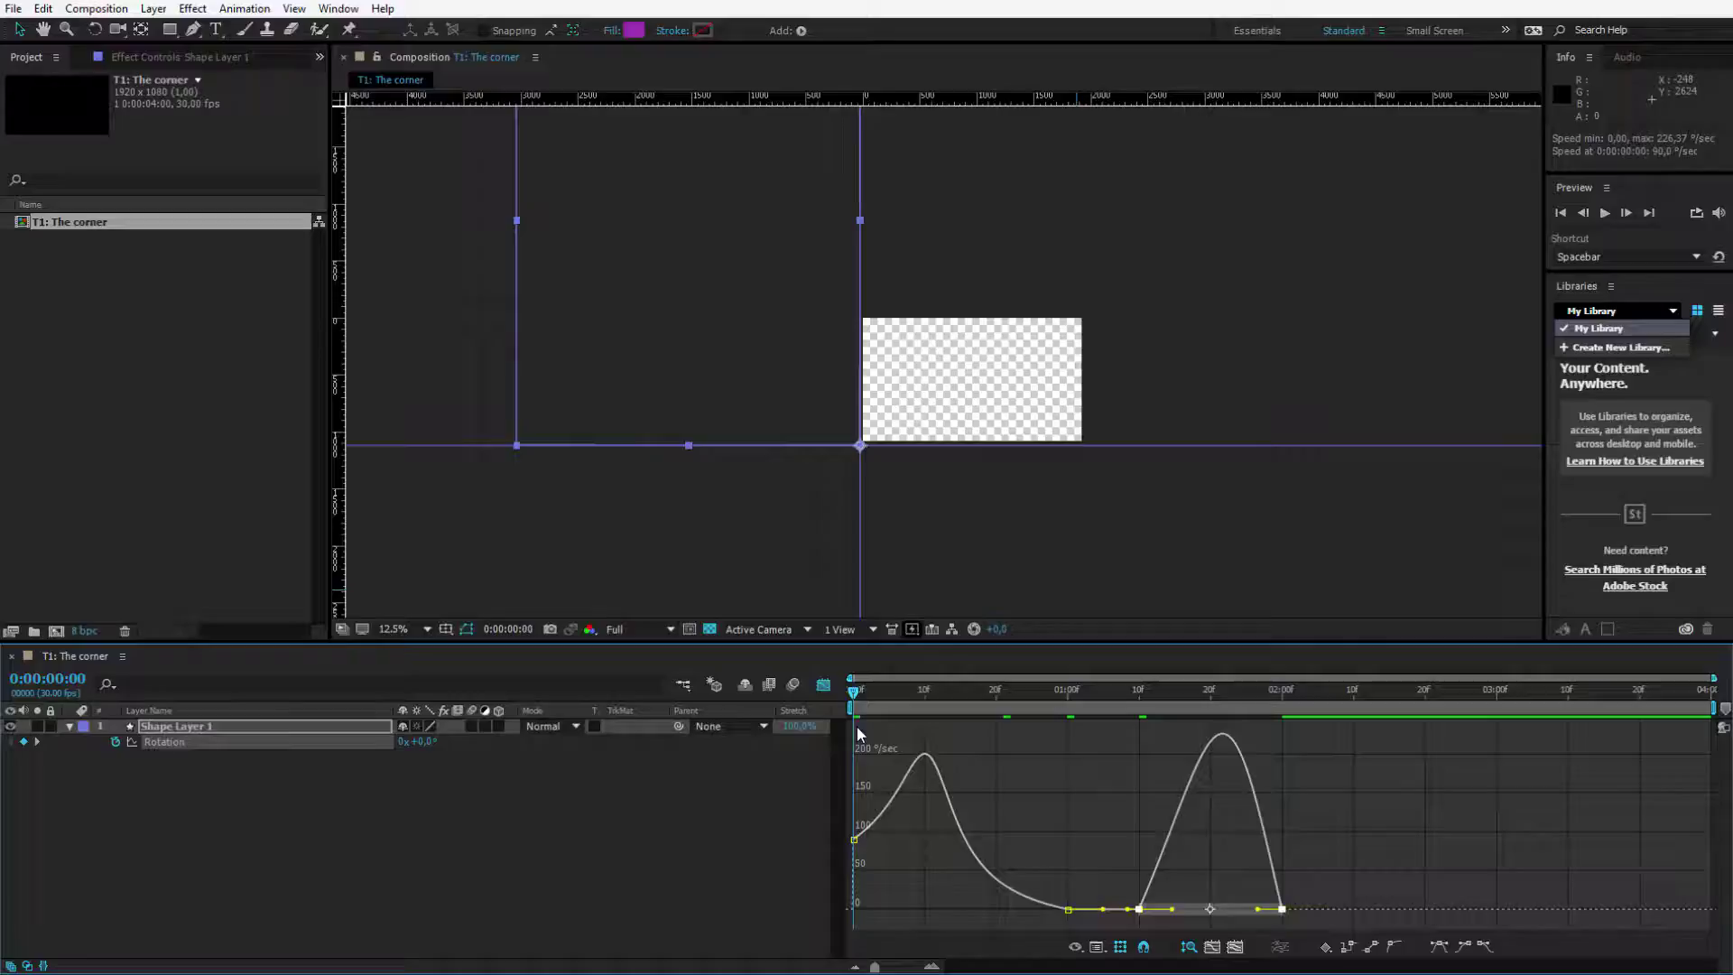
key(space)
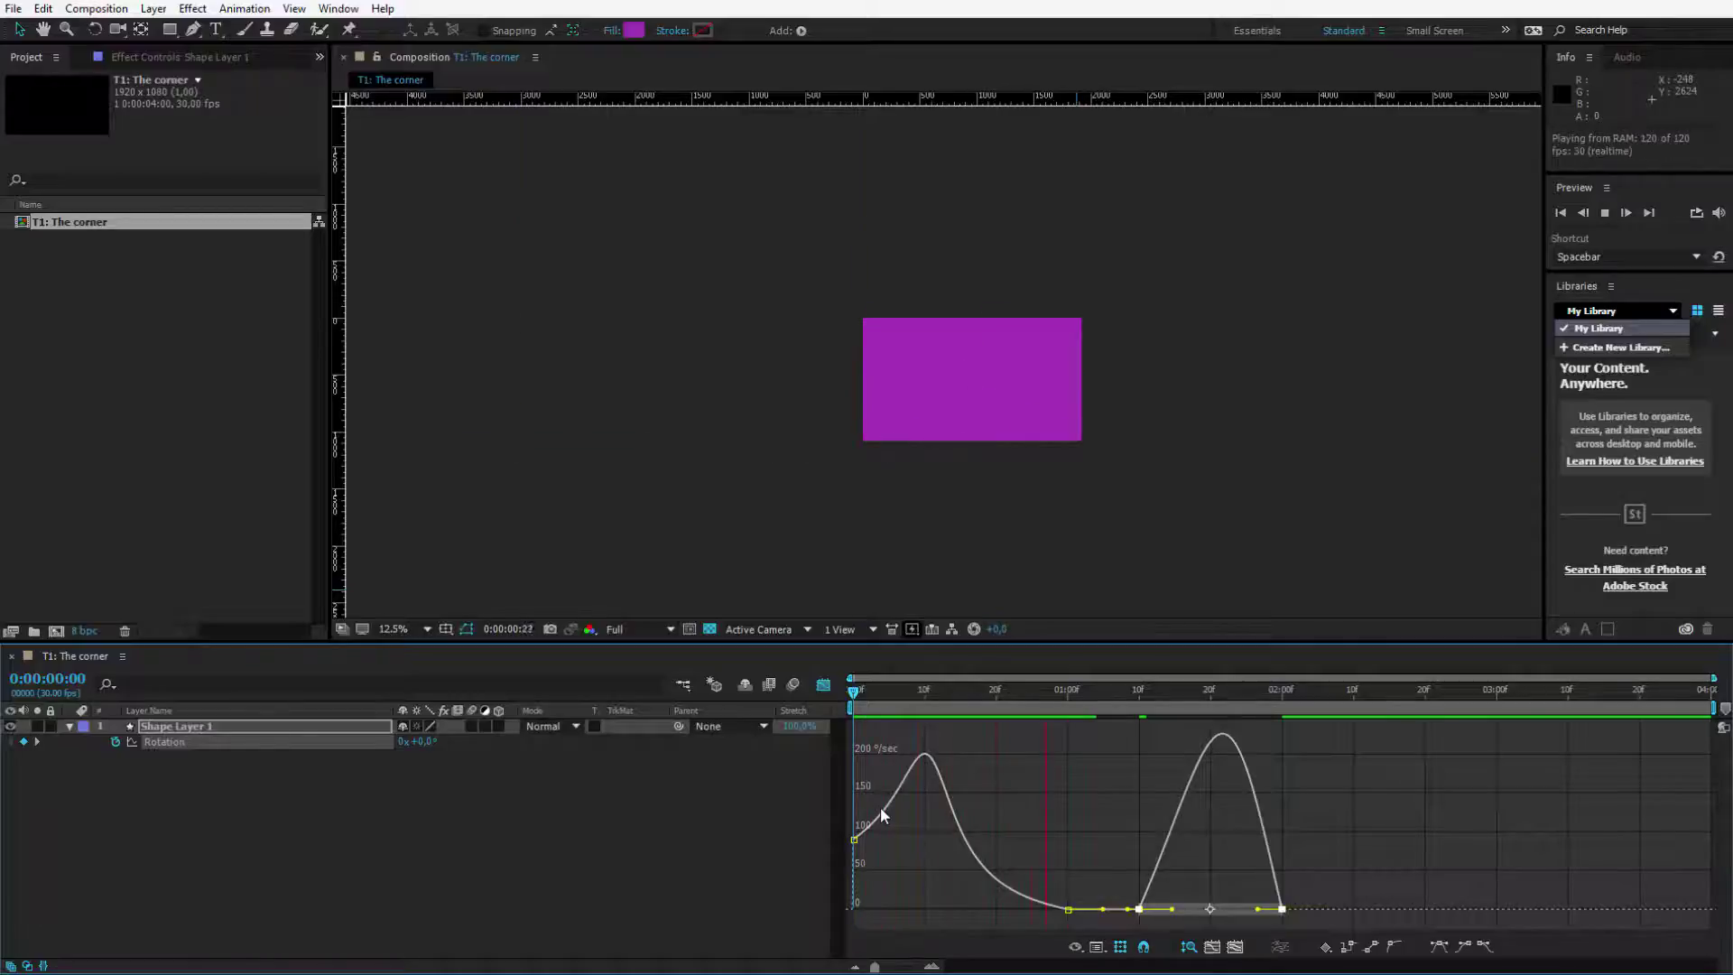
Step: Duplicate Shape Layer 1 into four shape layers, deleting the extra fifth copy
key(space)
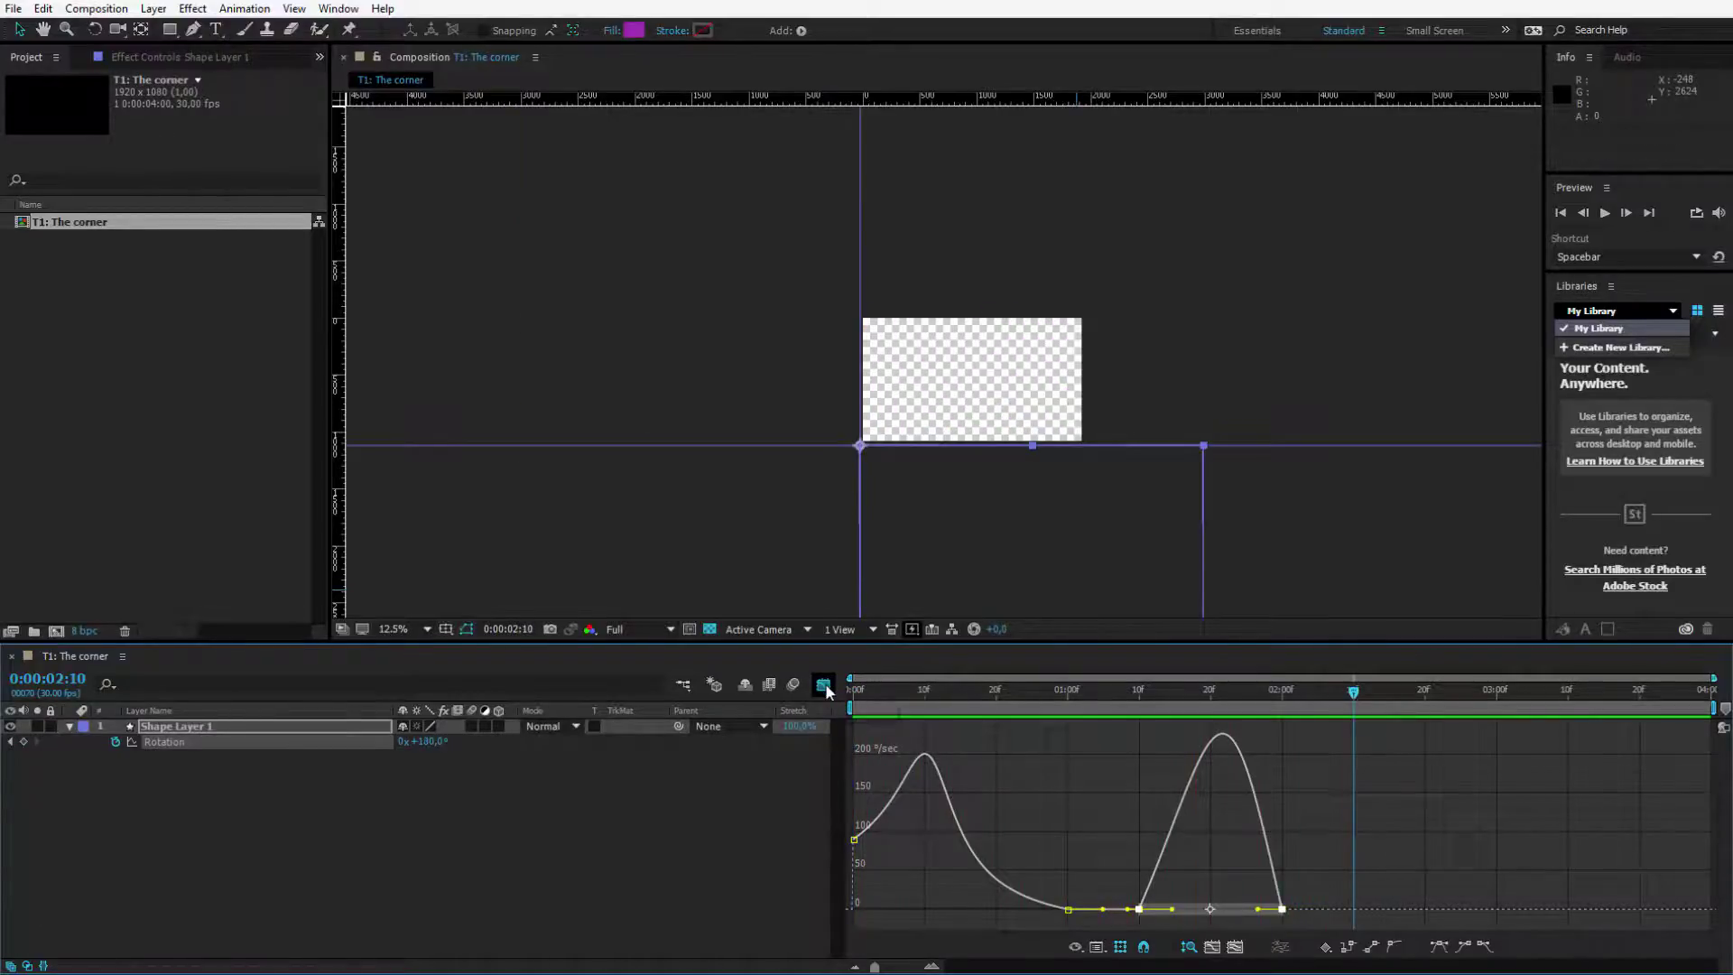
click(823, 686)
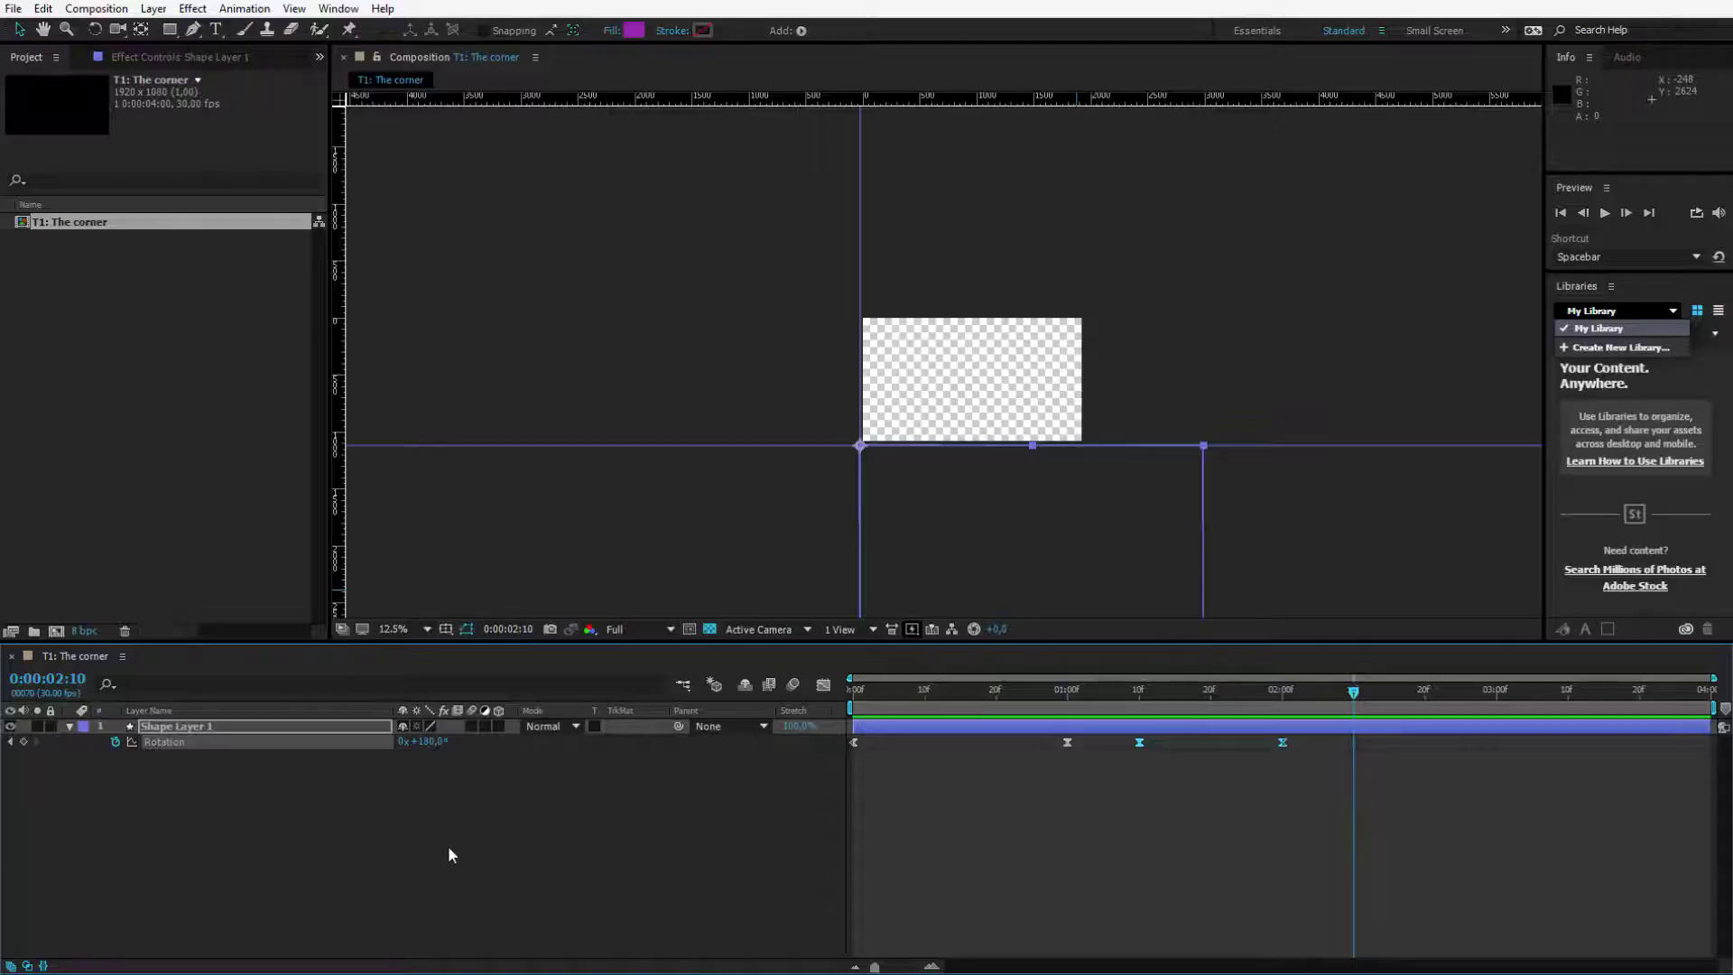
mouse_move(448, 847)
mouse_down()
mouse_move(307, 826)
mouse_move(175, 751)
mouse_up()
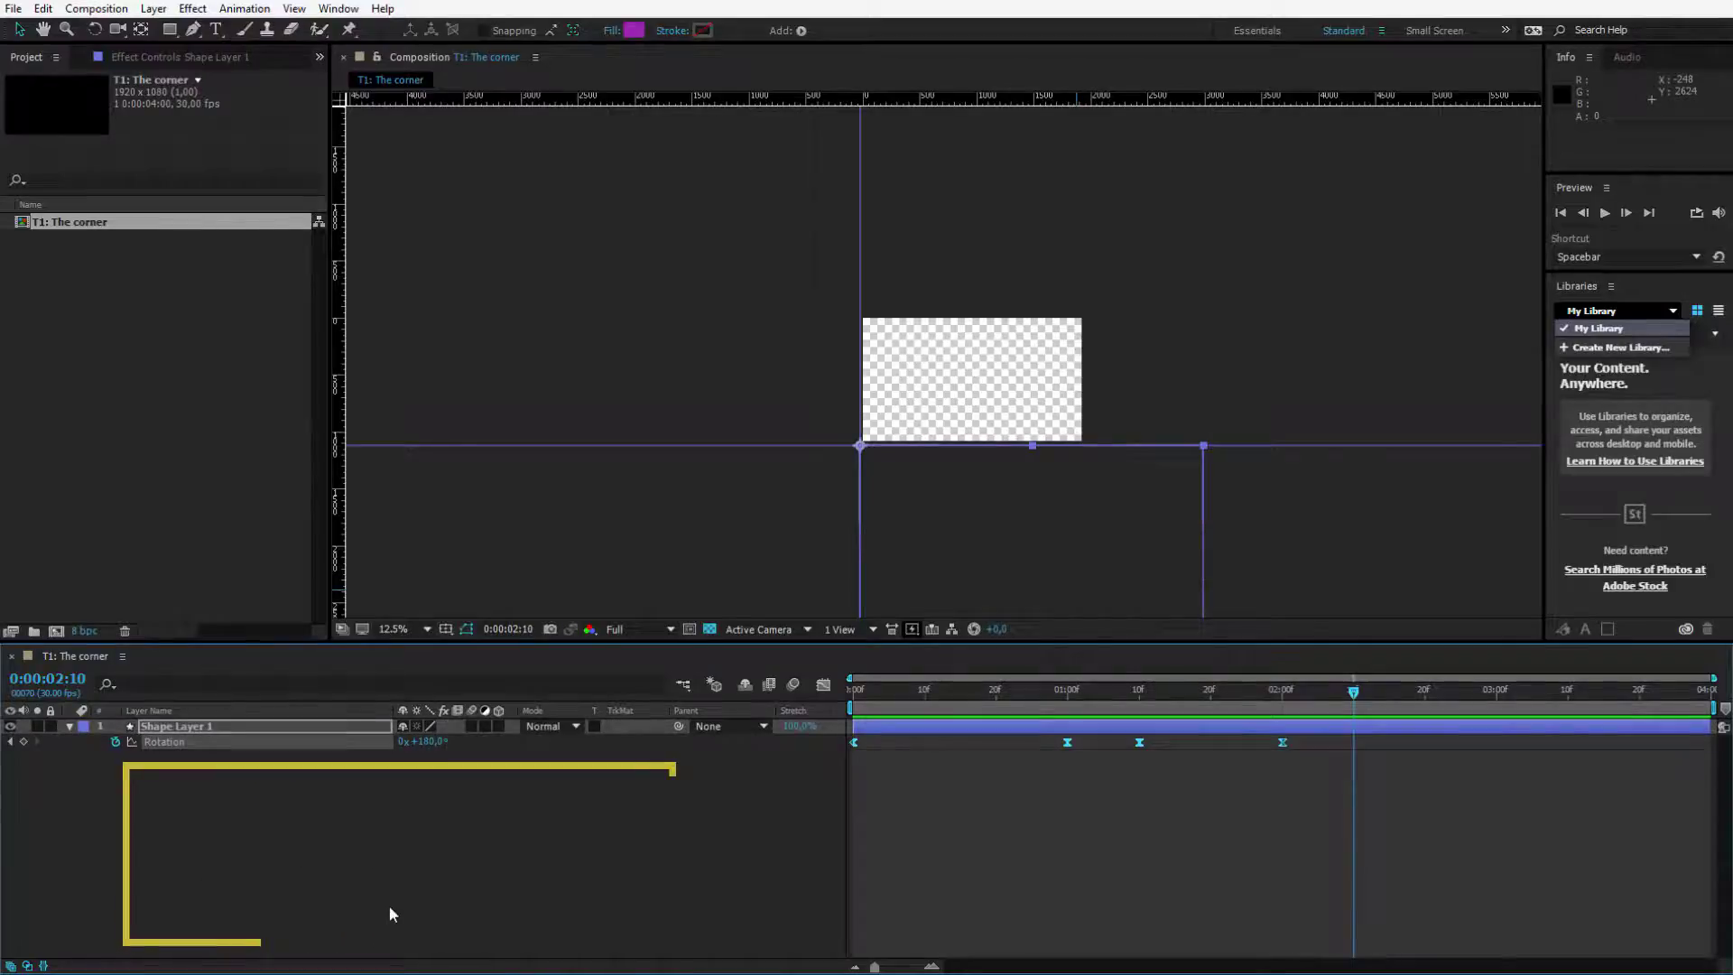
key(ctrl+d)
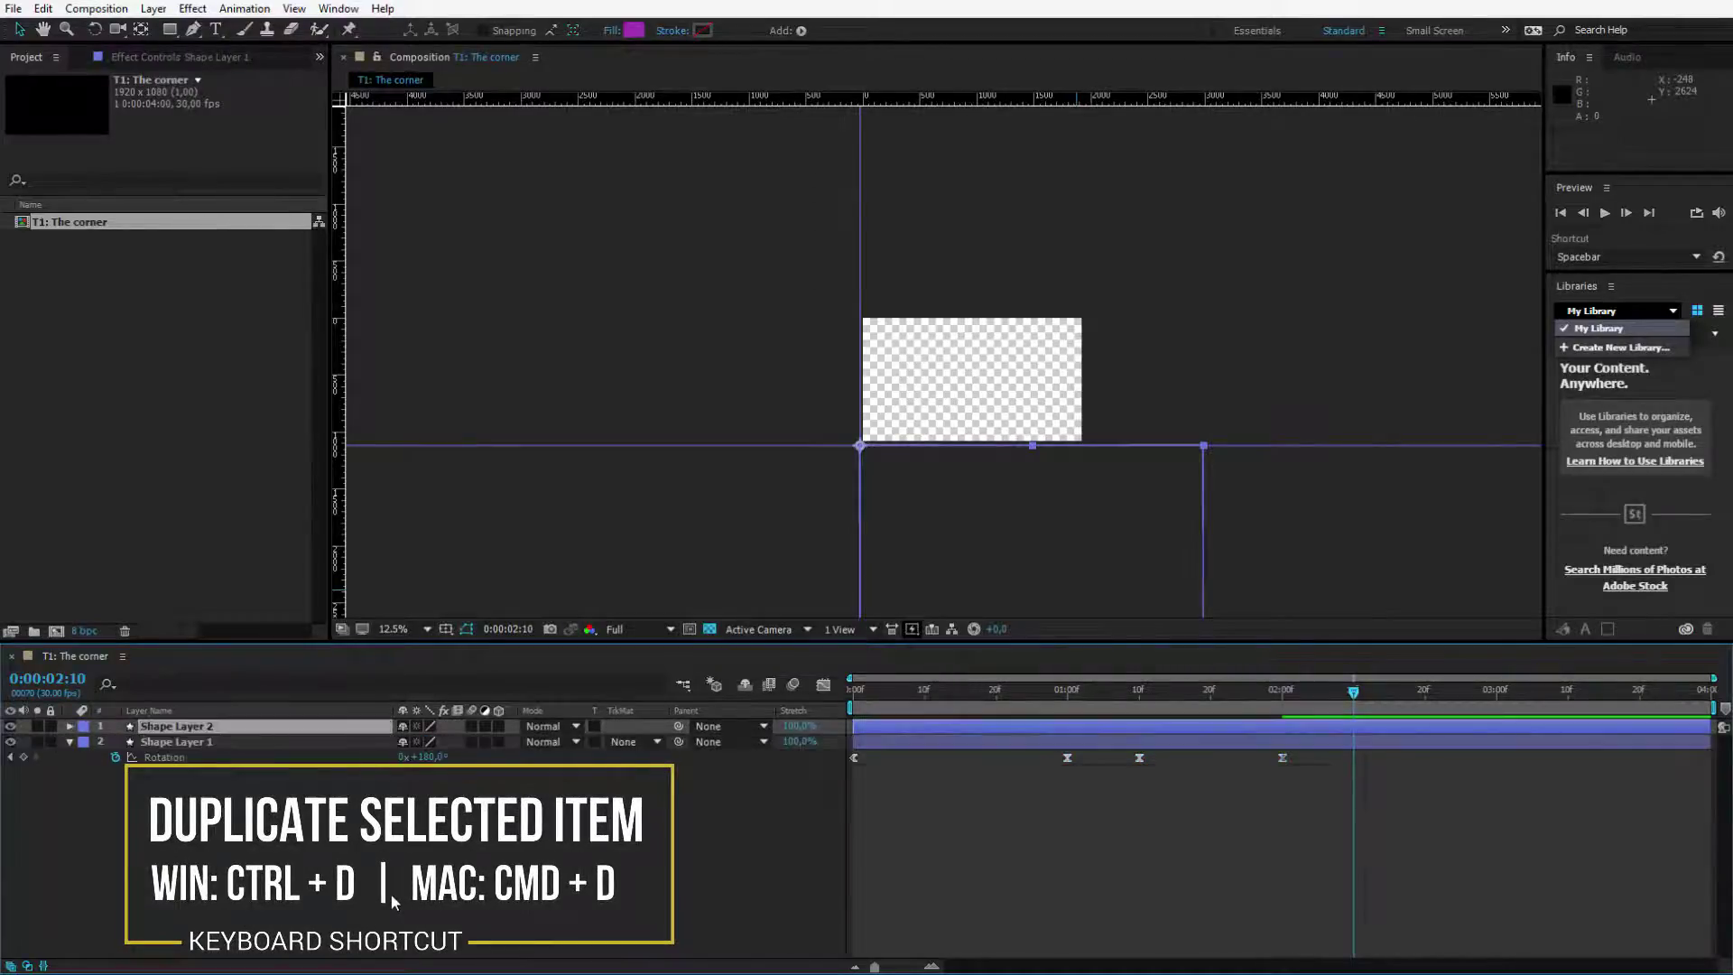
key(ctrl+d)
key(ctrl+d)
key(ctrl+d)
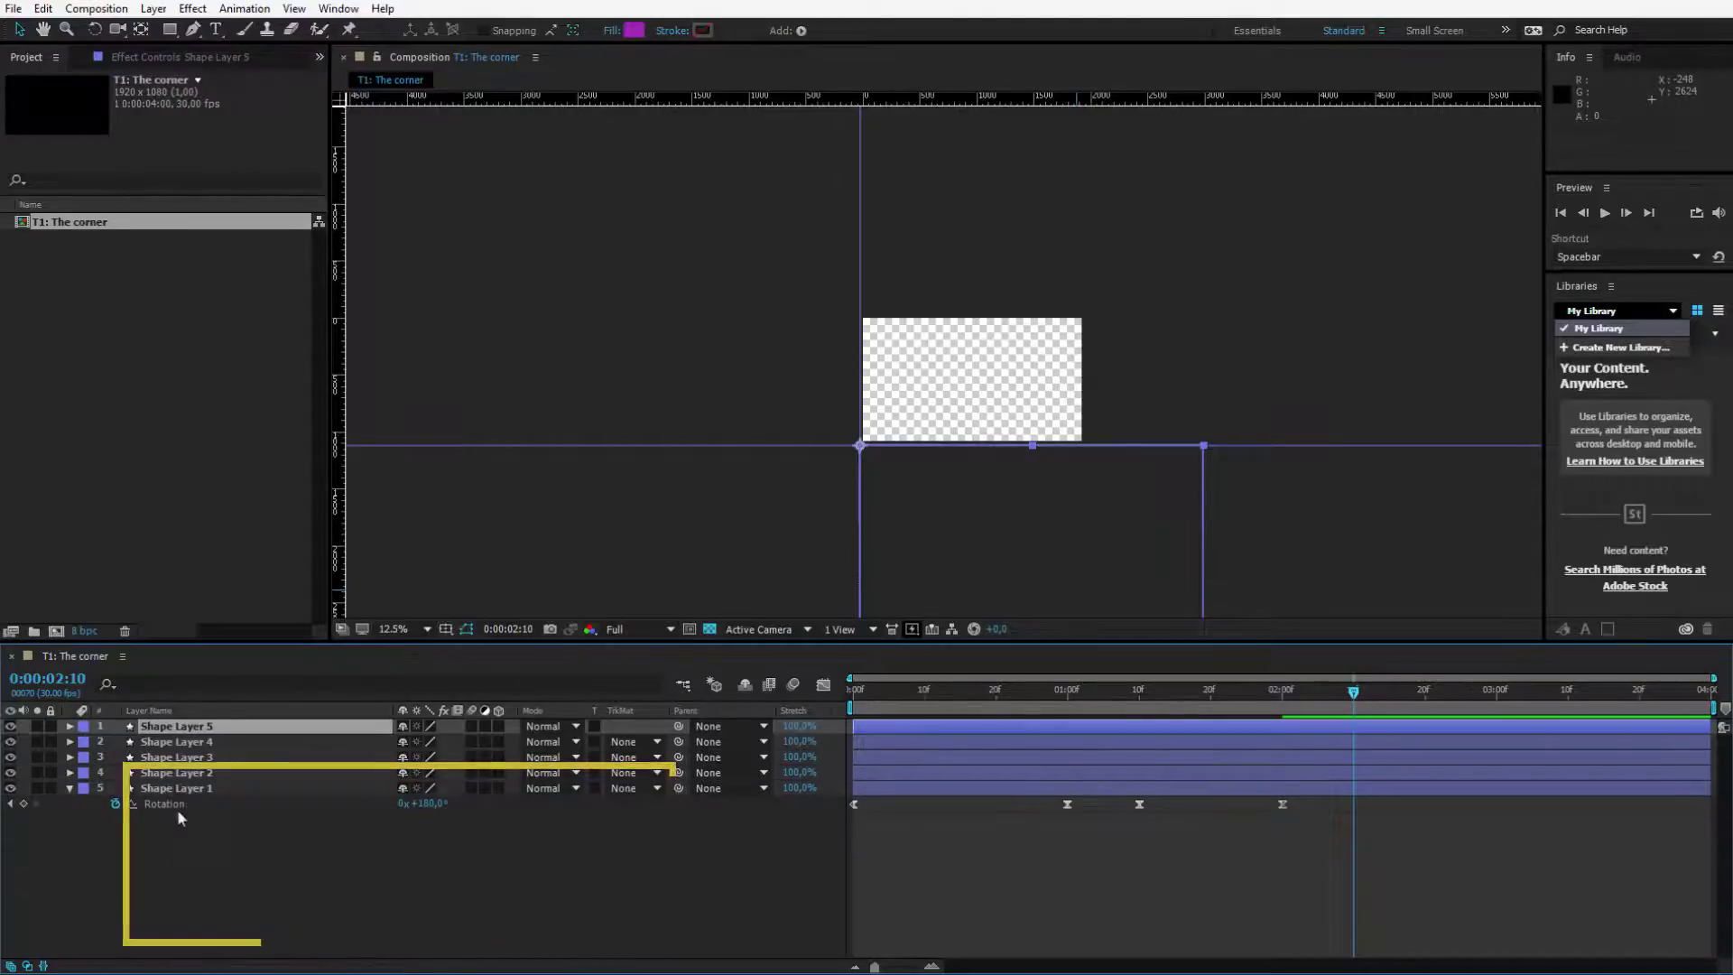
key(Delete)
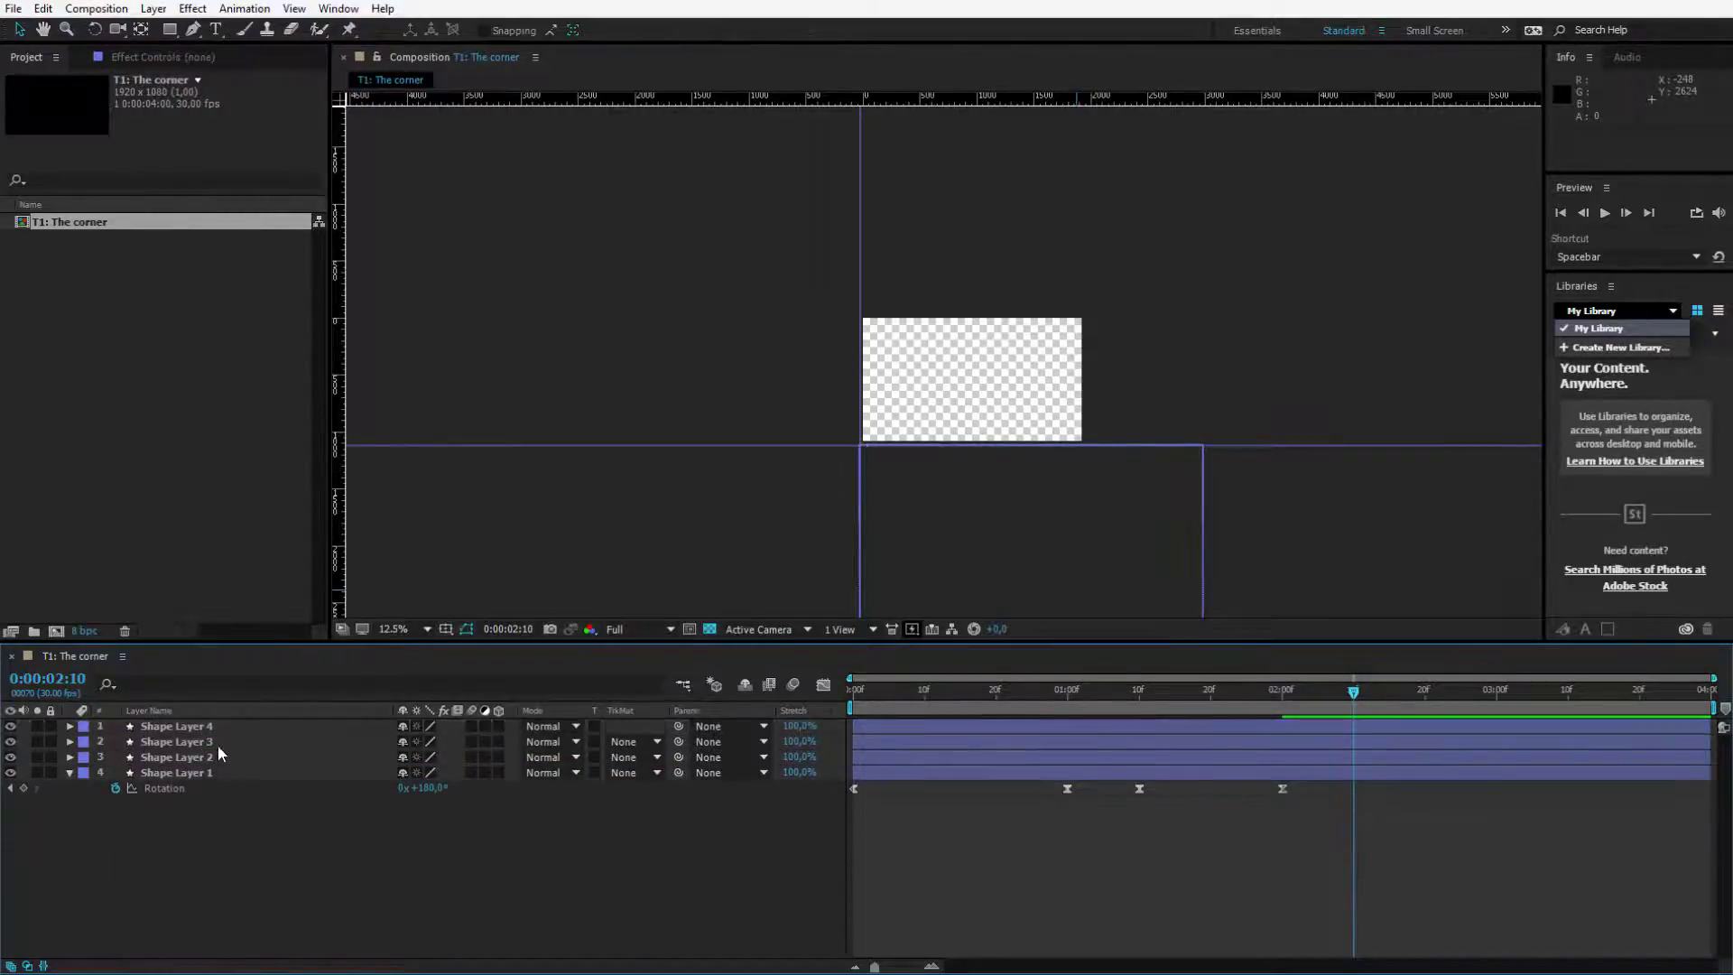
Step: Delay Shape Layers 2–4 together by a couple of frames
click(202, 763)
shift+click(203, 733)
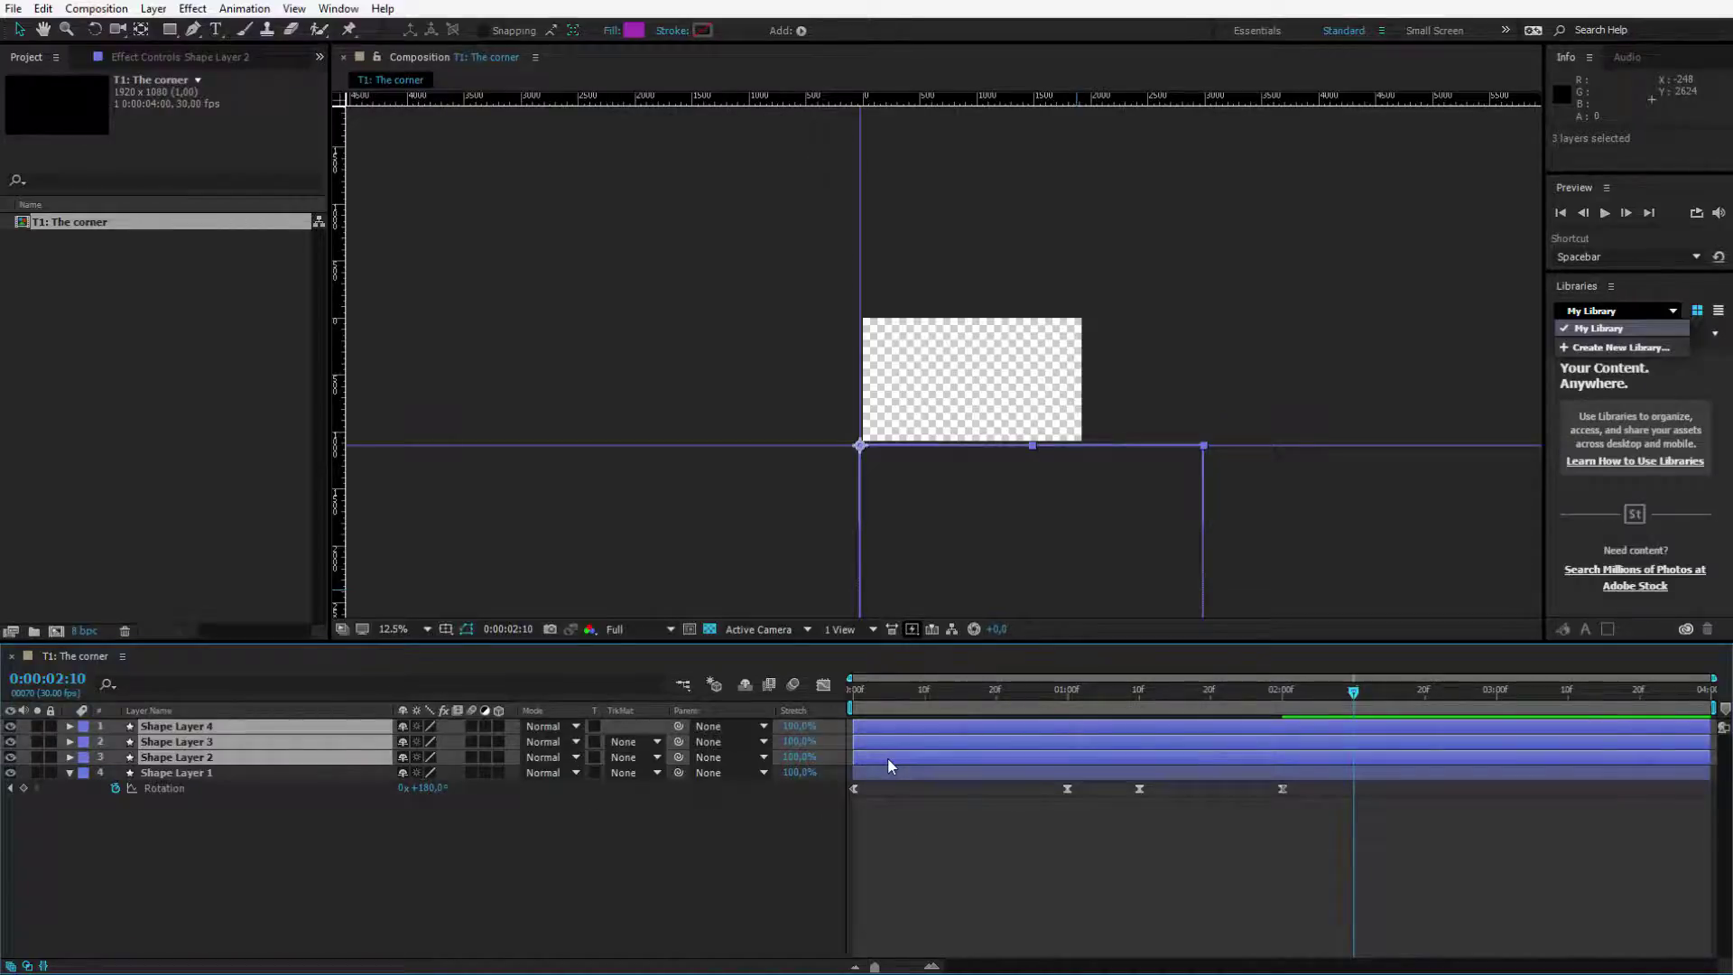
key(Page_Up)
key(Page_Down)
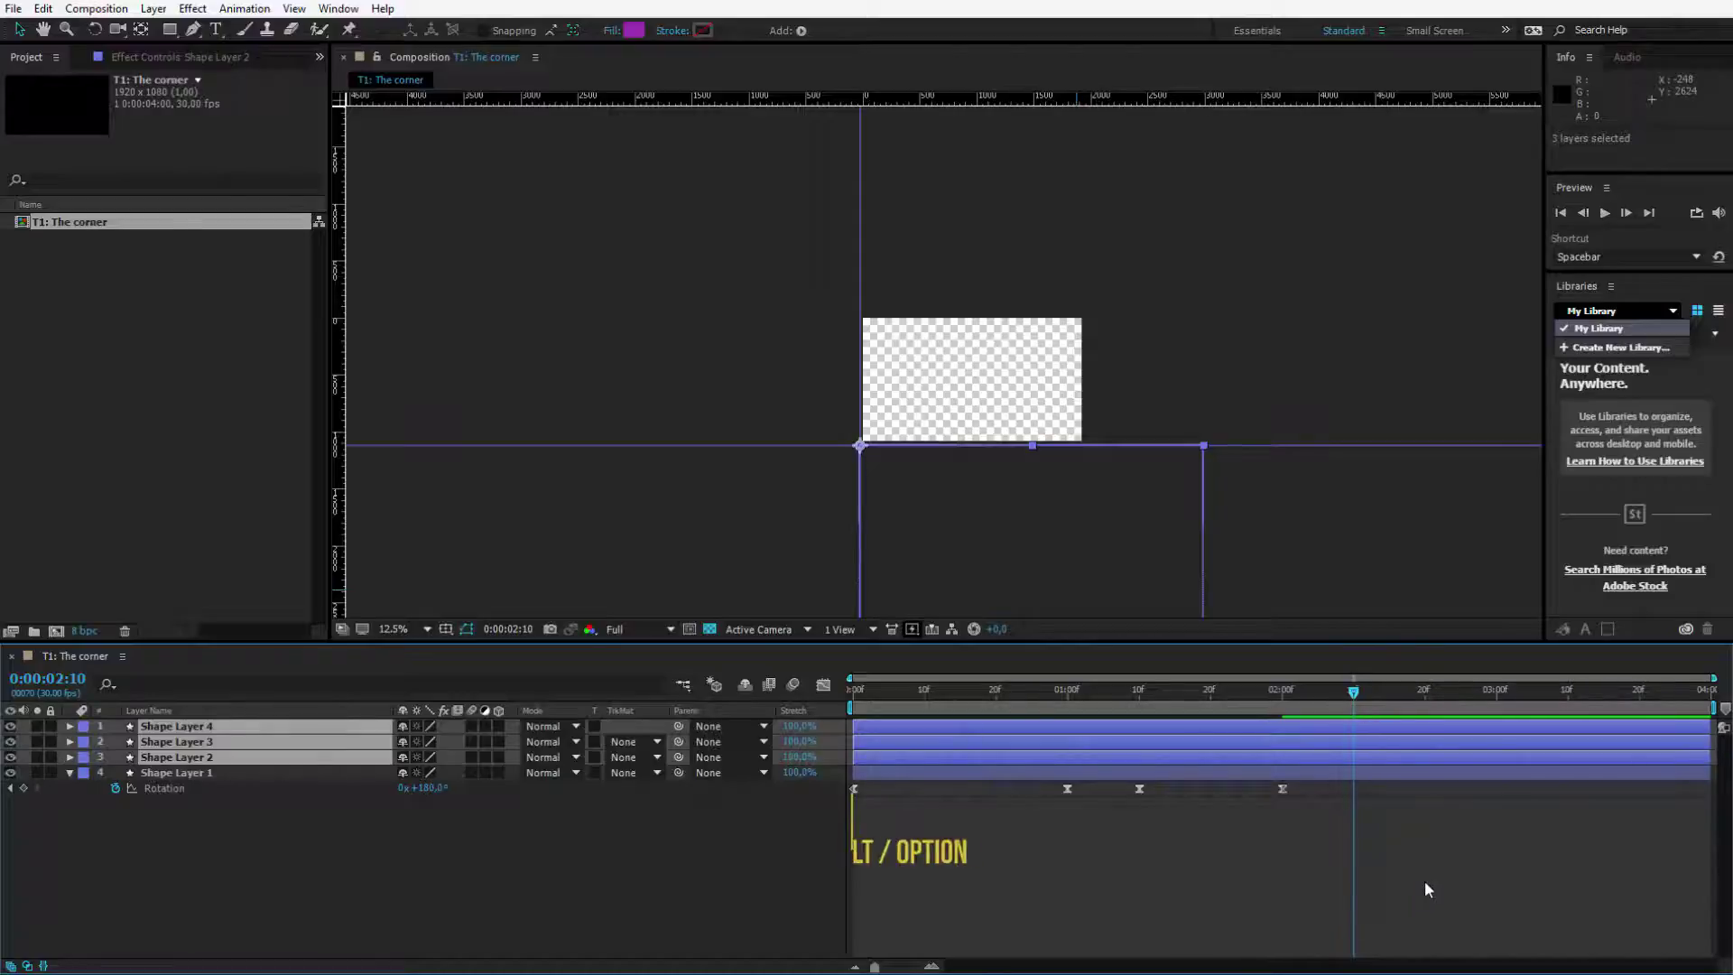
key(alt+Page_Up)
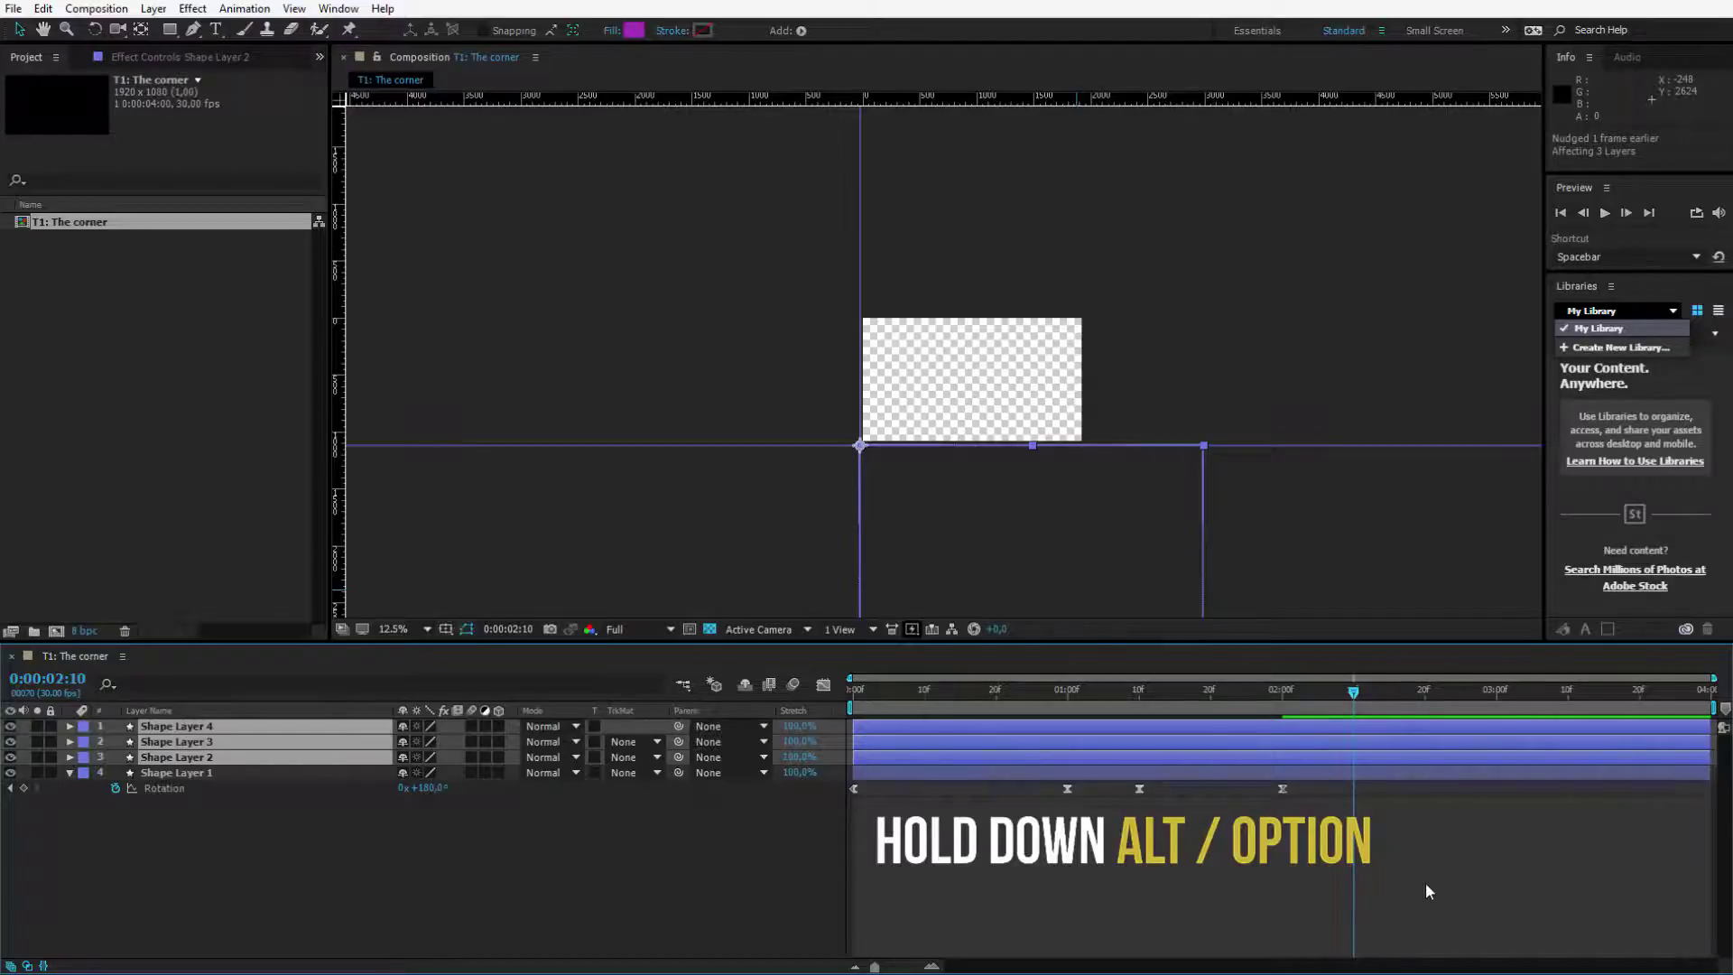
key(alt+Page_Down)
key(alt+Page_Down)
key(alt+Page_Down)
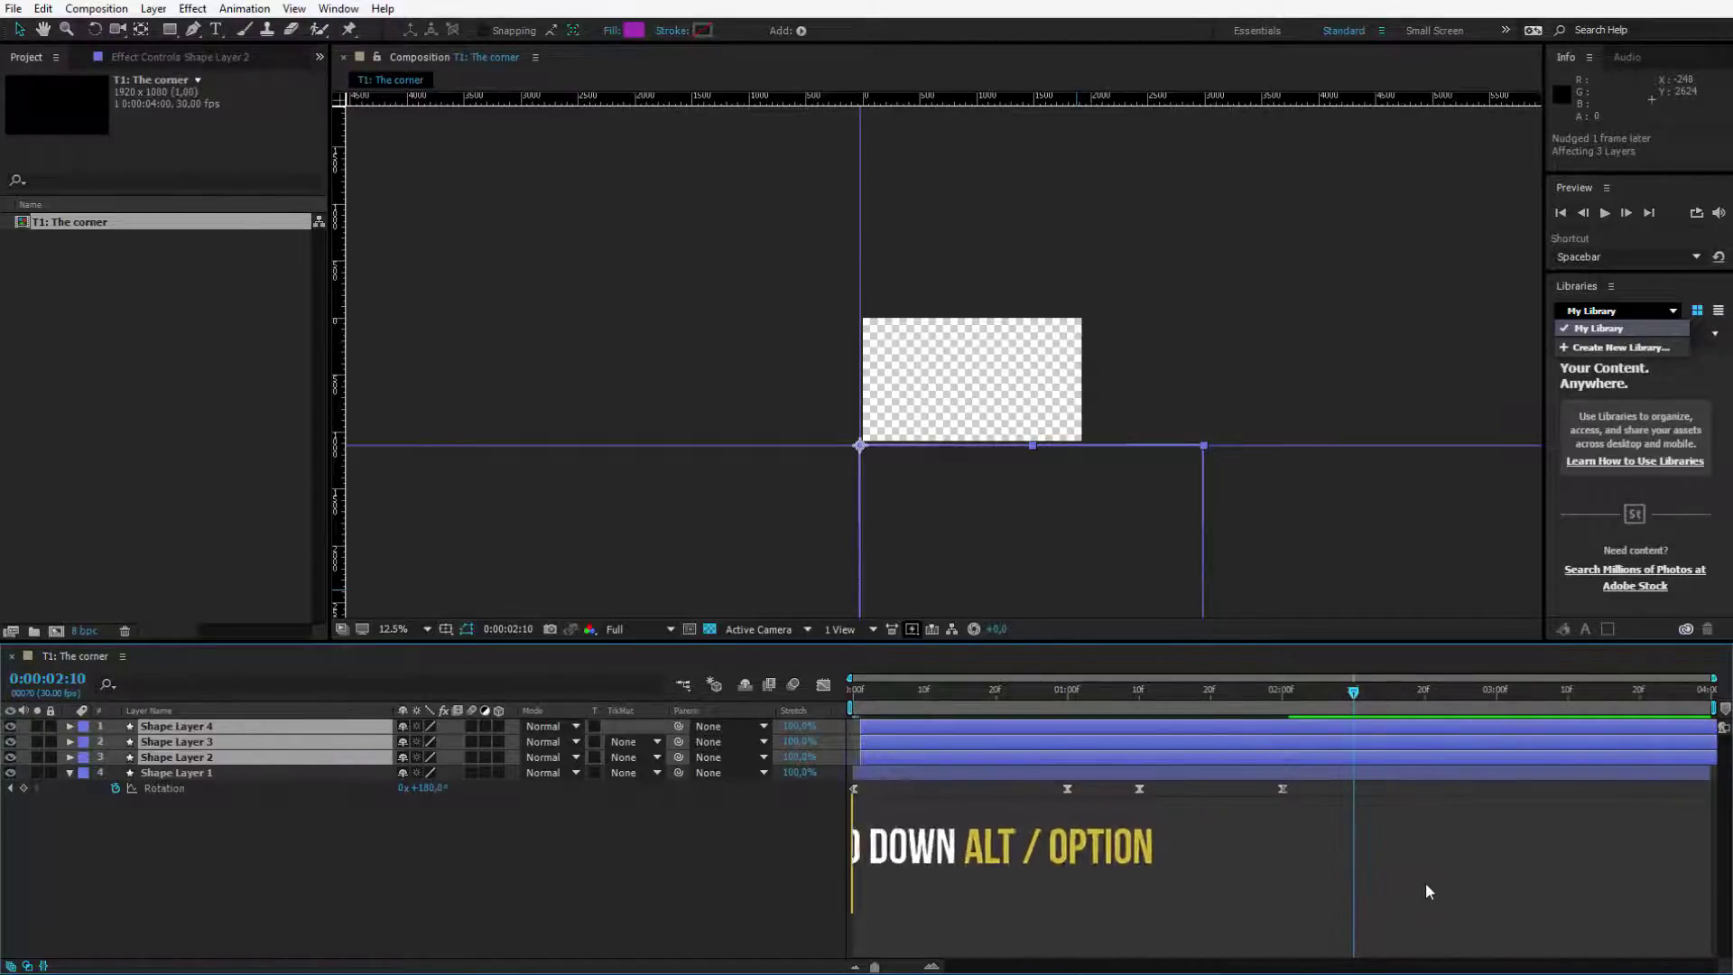
key(alt+Page_Down)
key(alt+Page_Down)
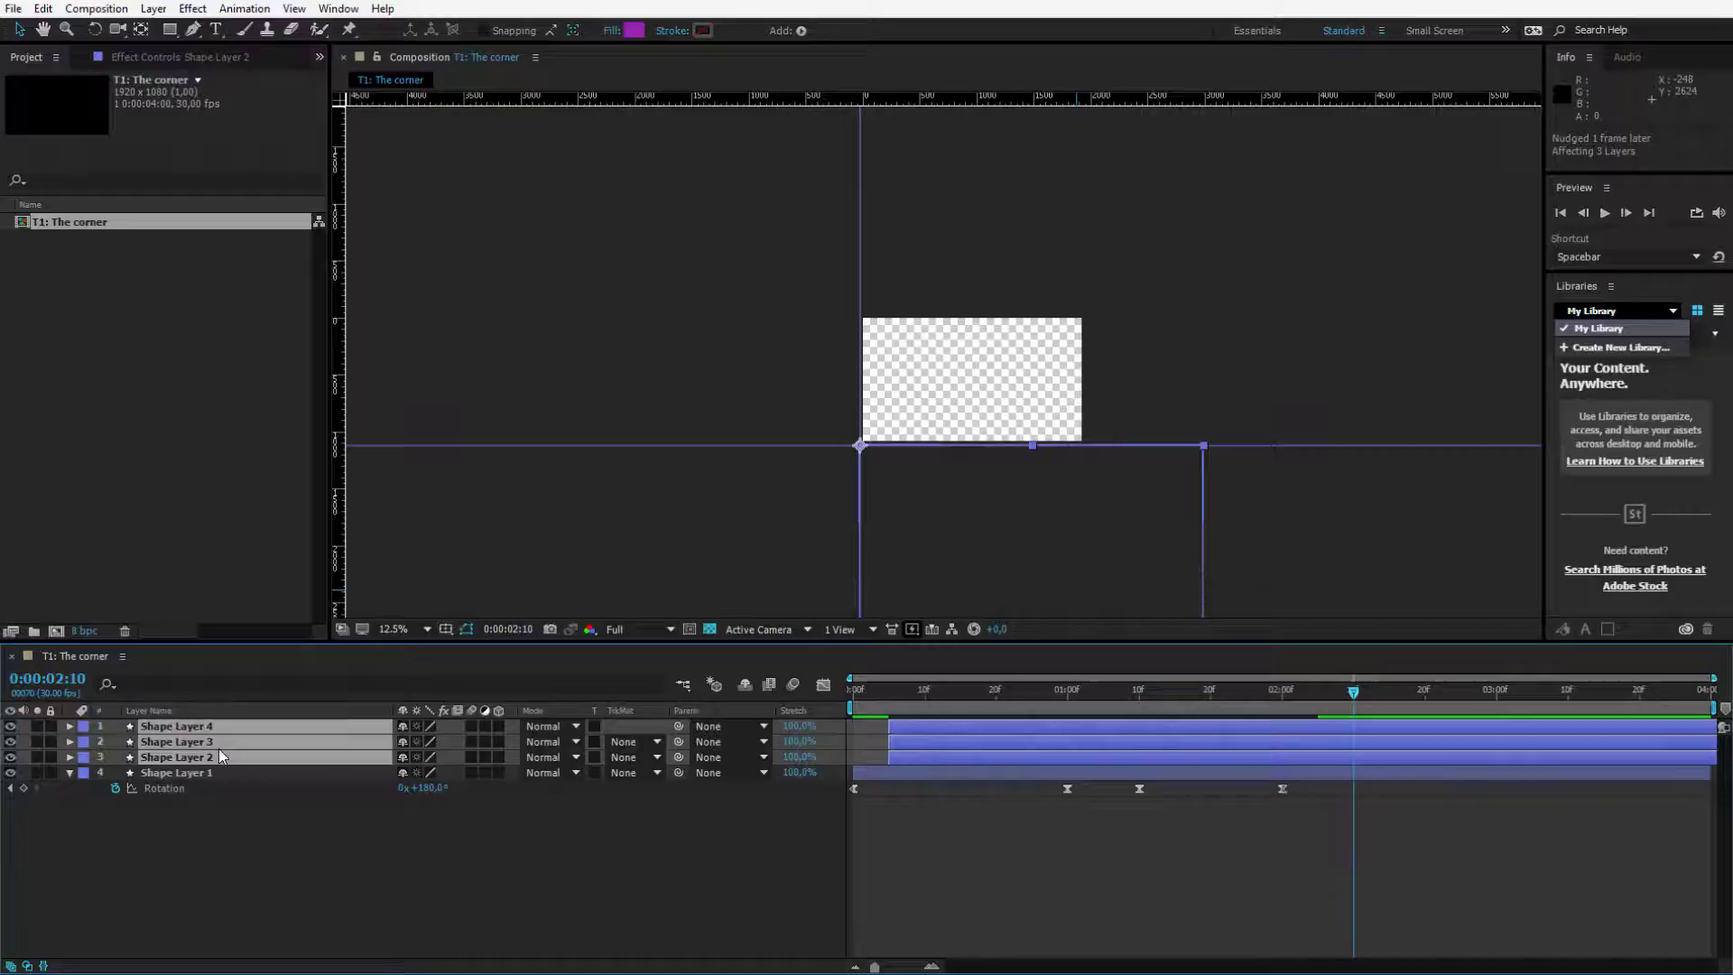
Step: Offset Shape Layers 3 and 4 further, Layer 4 most, then preview the cascade
click(215, 741)
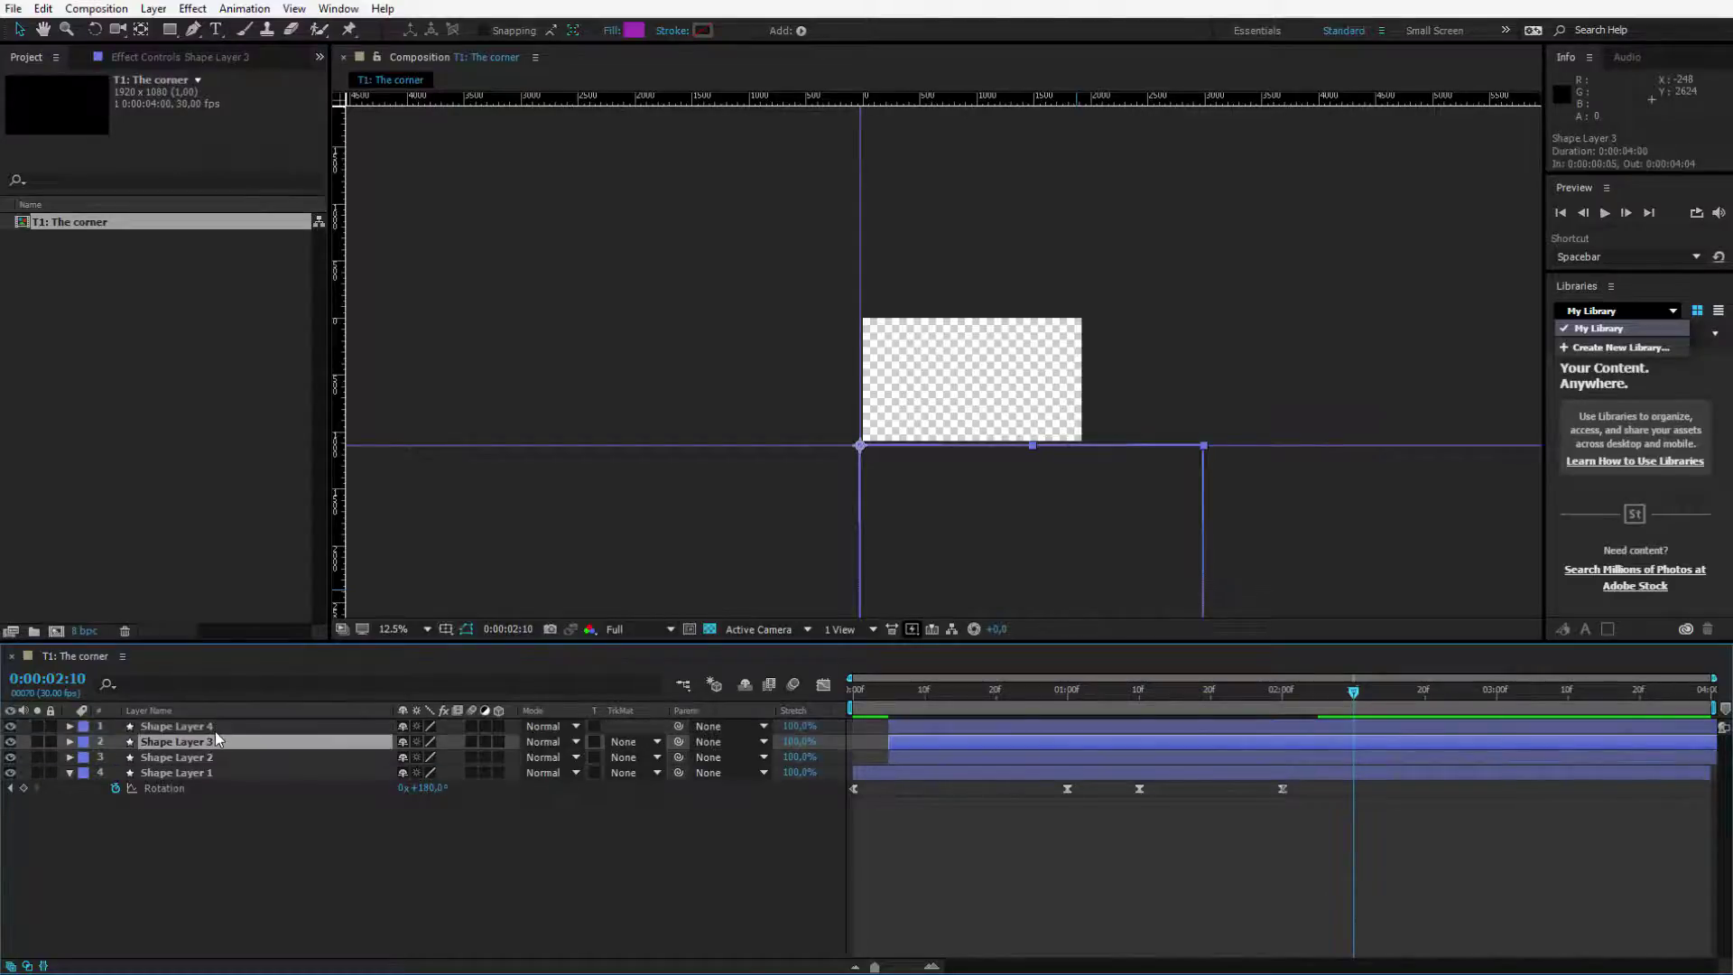
ctrl+click(215, 731)
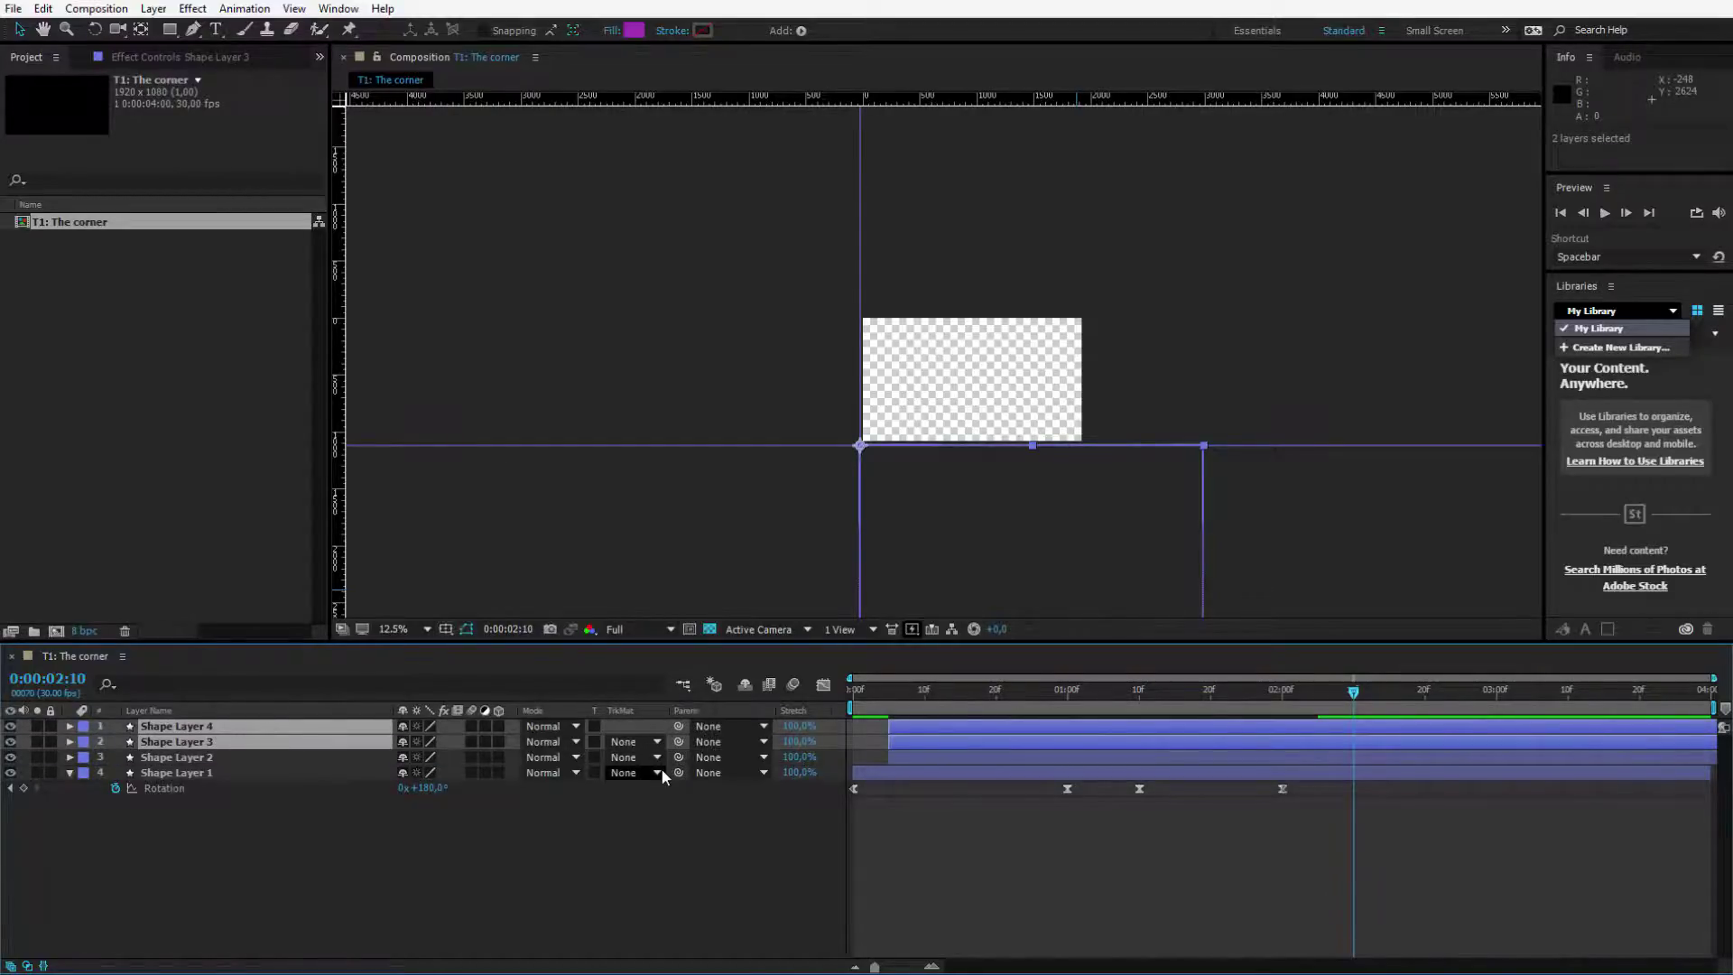
key(alt+Page_Down)
key(alt+Page_Down)
key(alt+Page_Down)
key(alt+Page_Down)
key(alt+Page_Down)
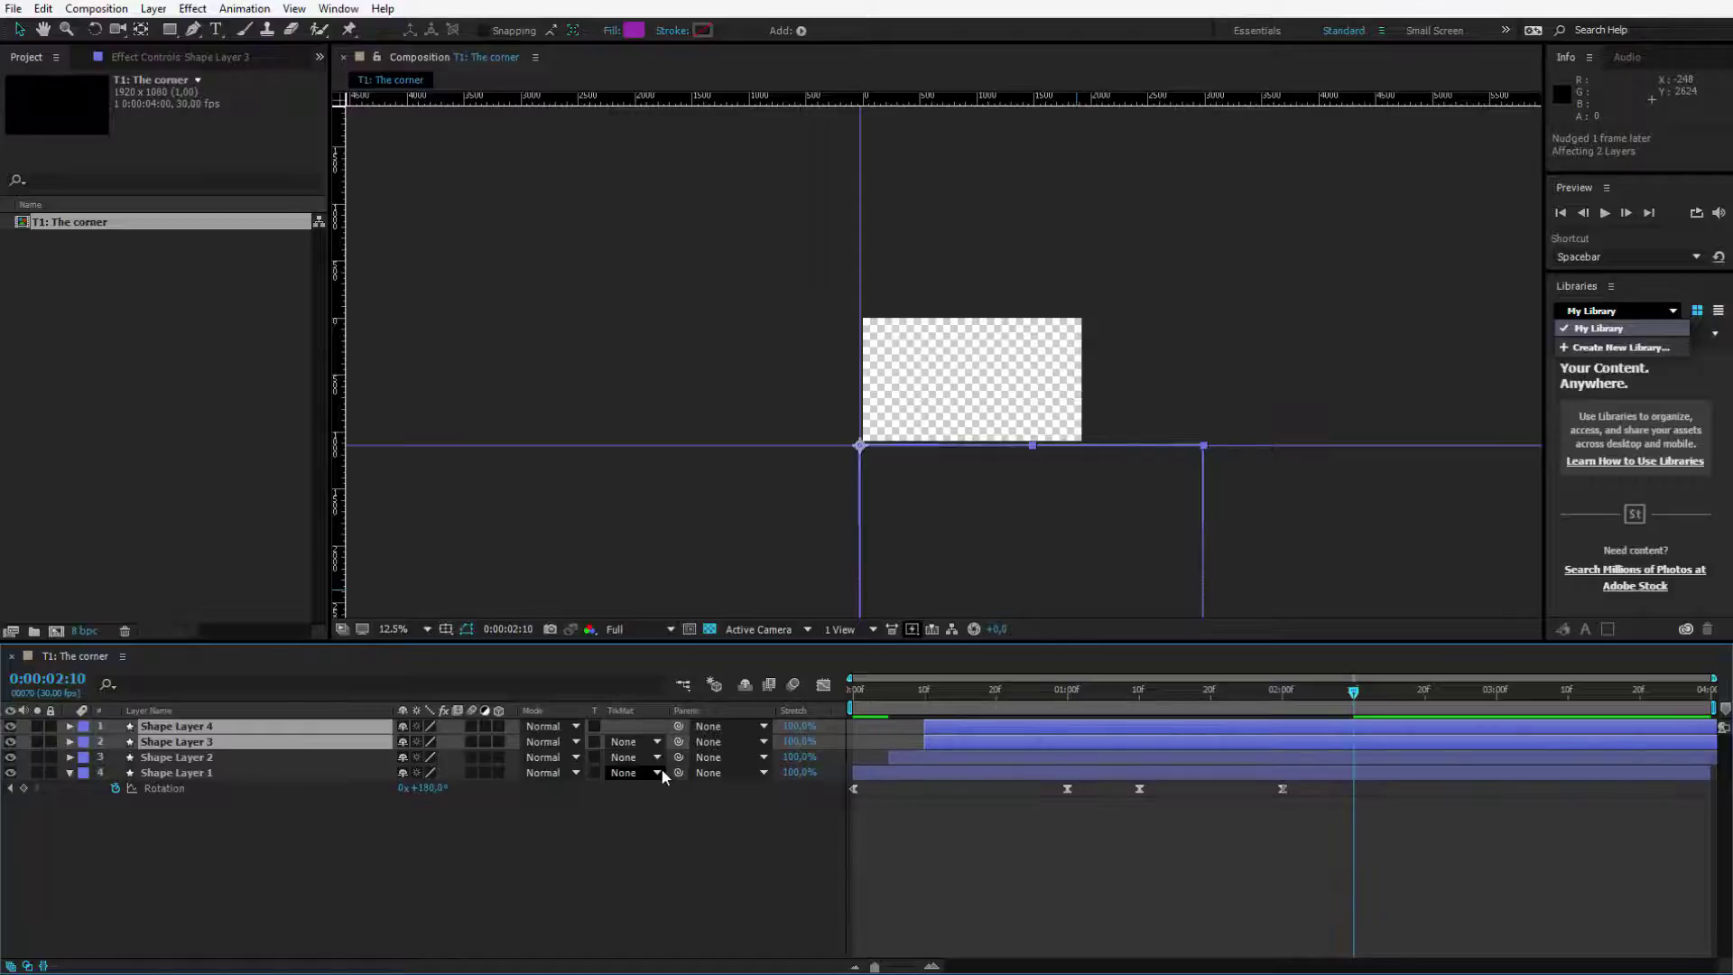
click(420, 820)
click(223, 731)
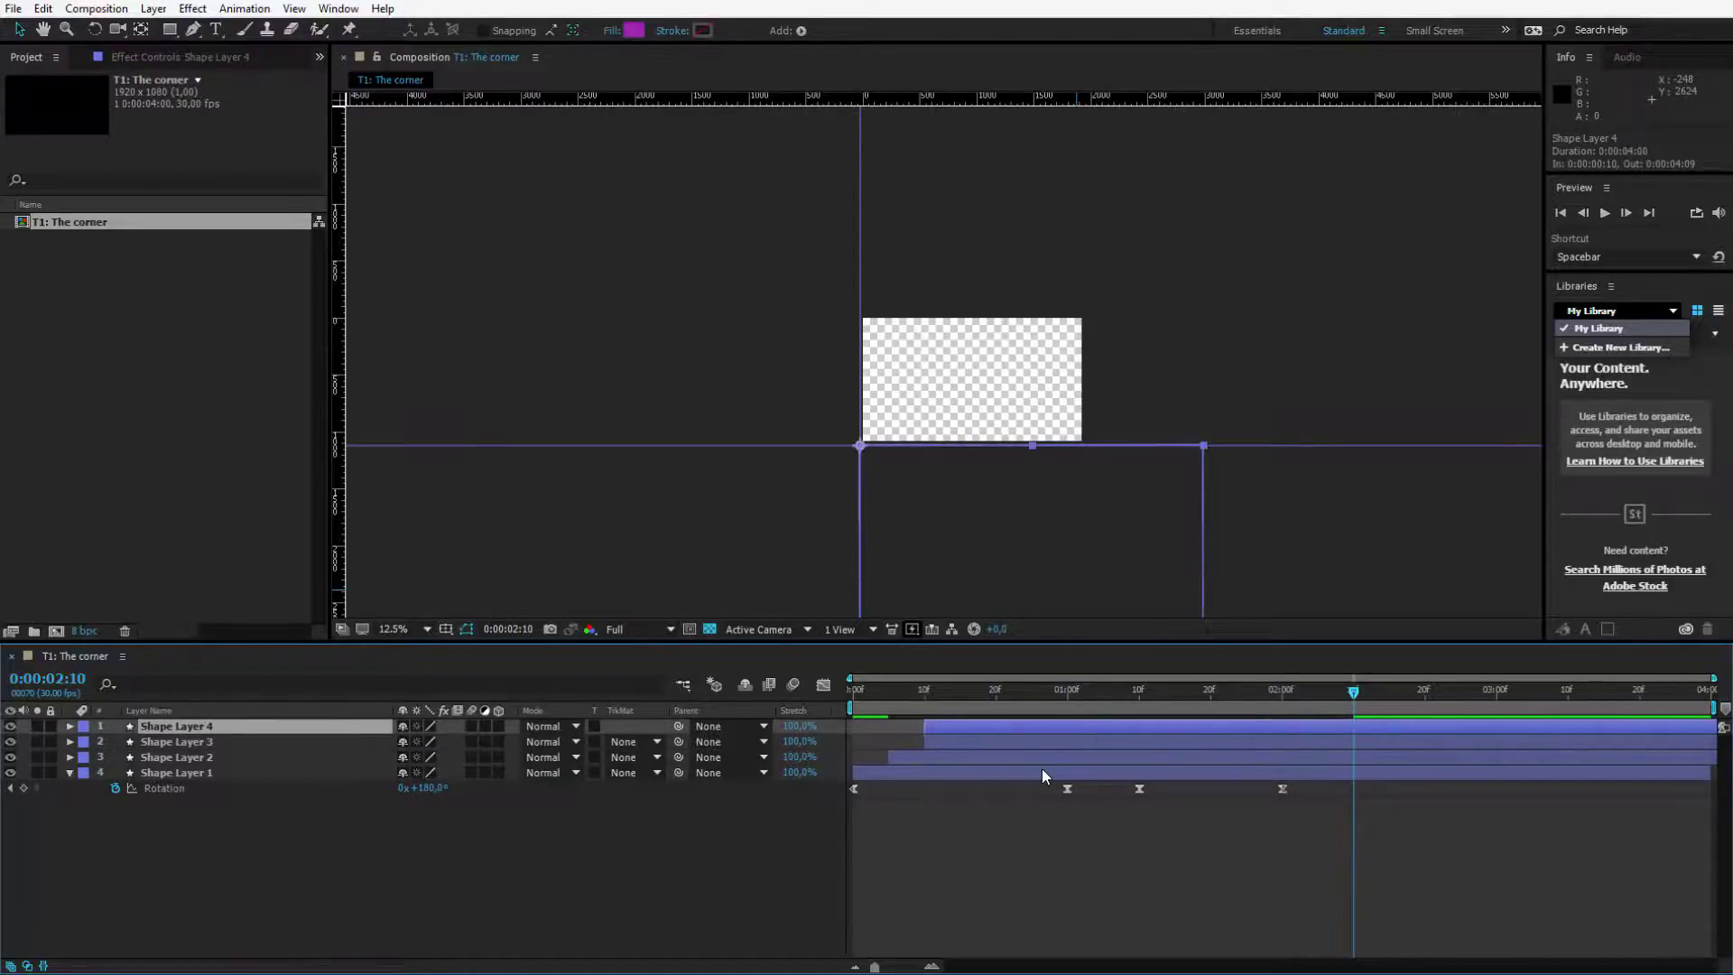
key(alt+Page_Down)
key(alt+Page_Down)
key(alt+Page_Down)
key(alt+Page_Down)
key(alt+Page_Down)
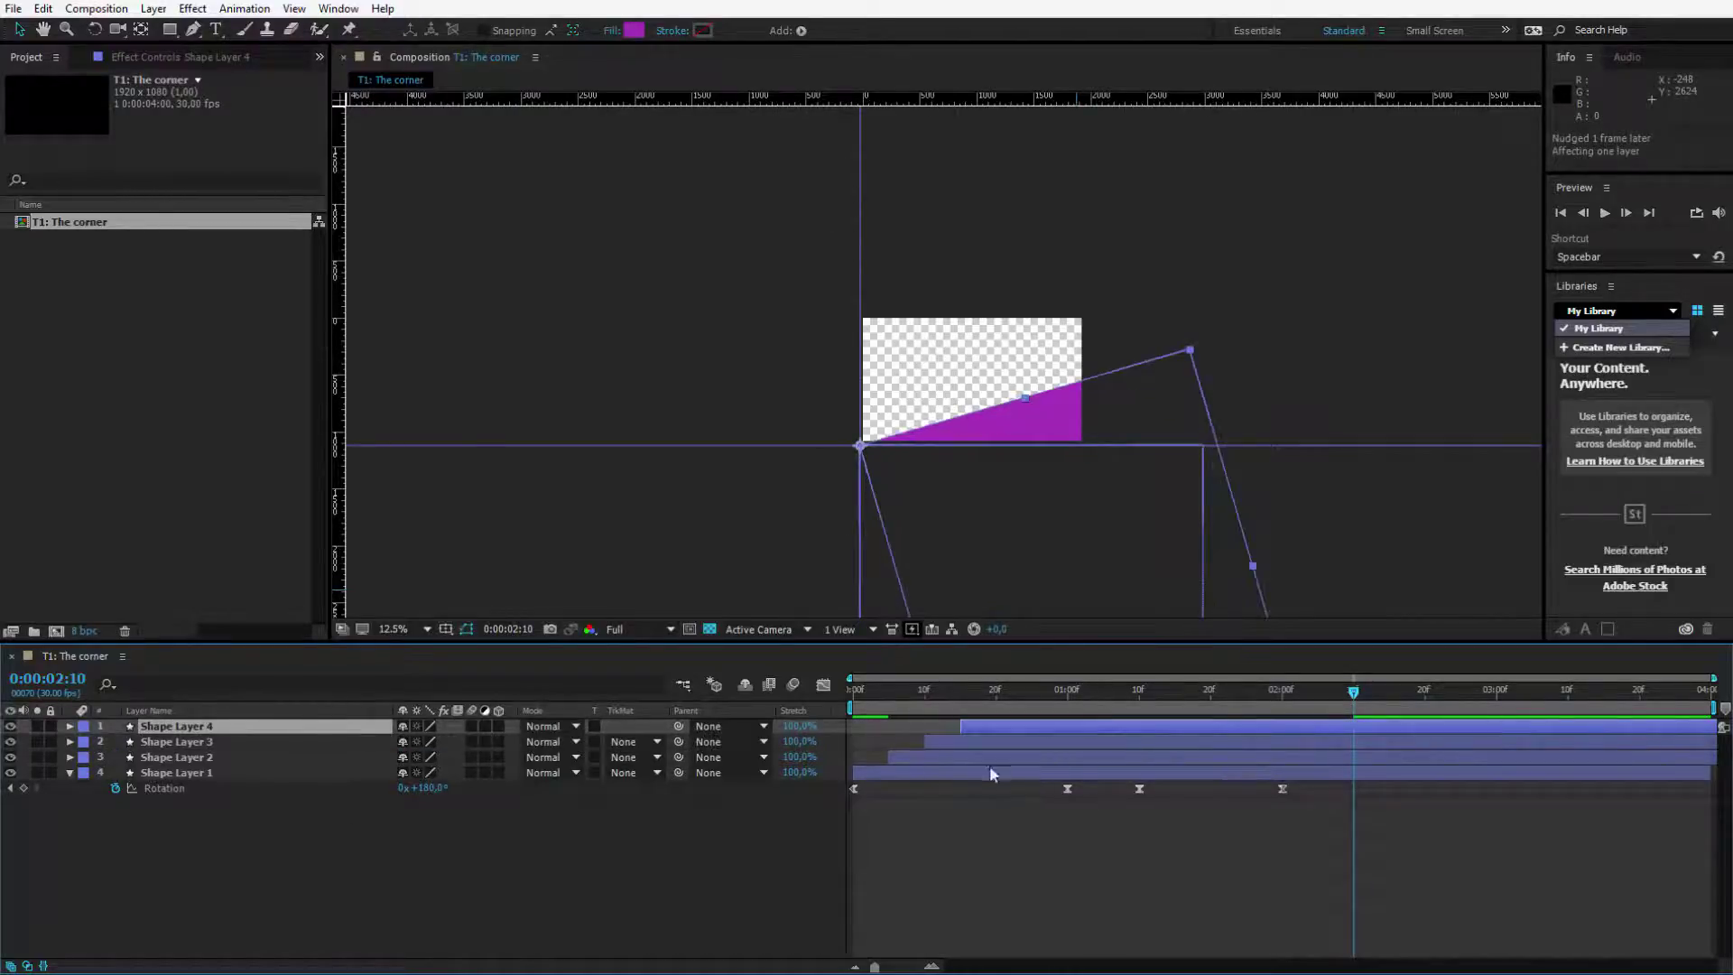
key(space)
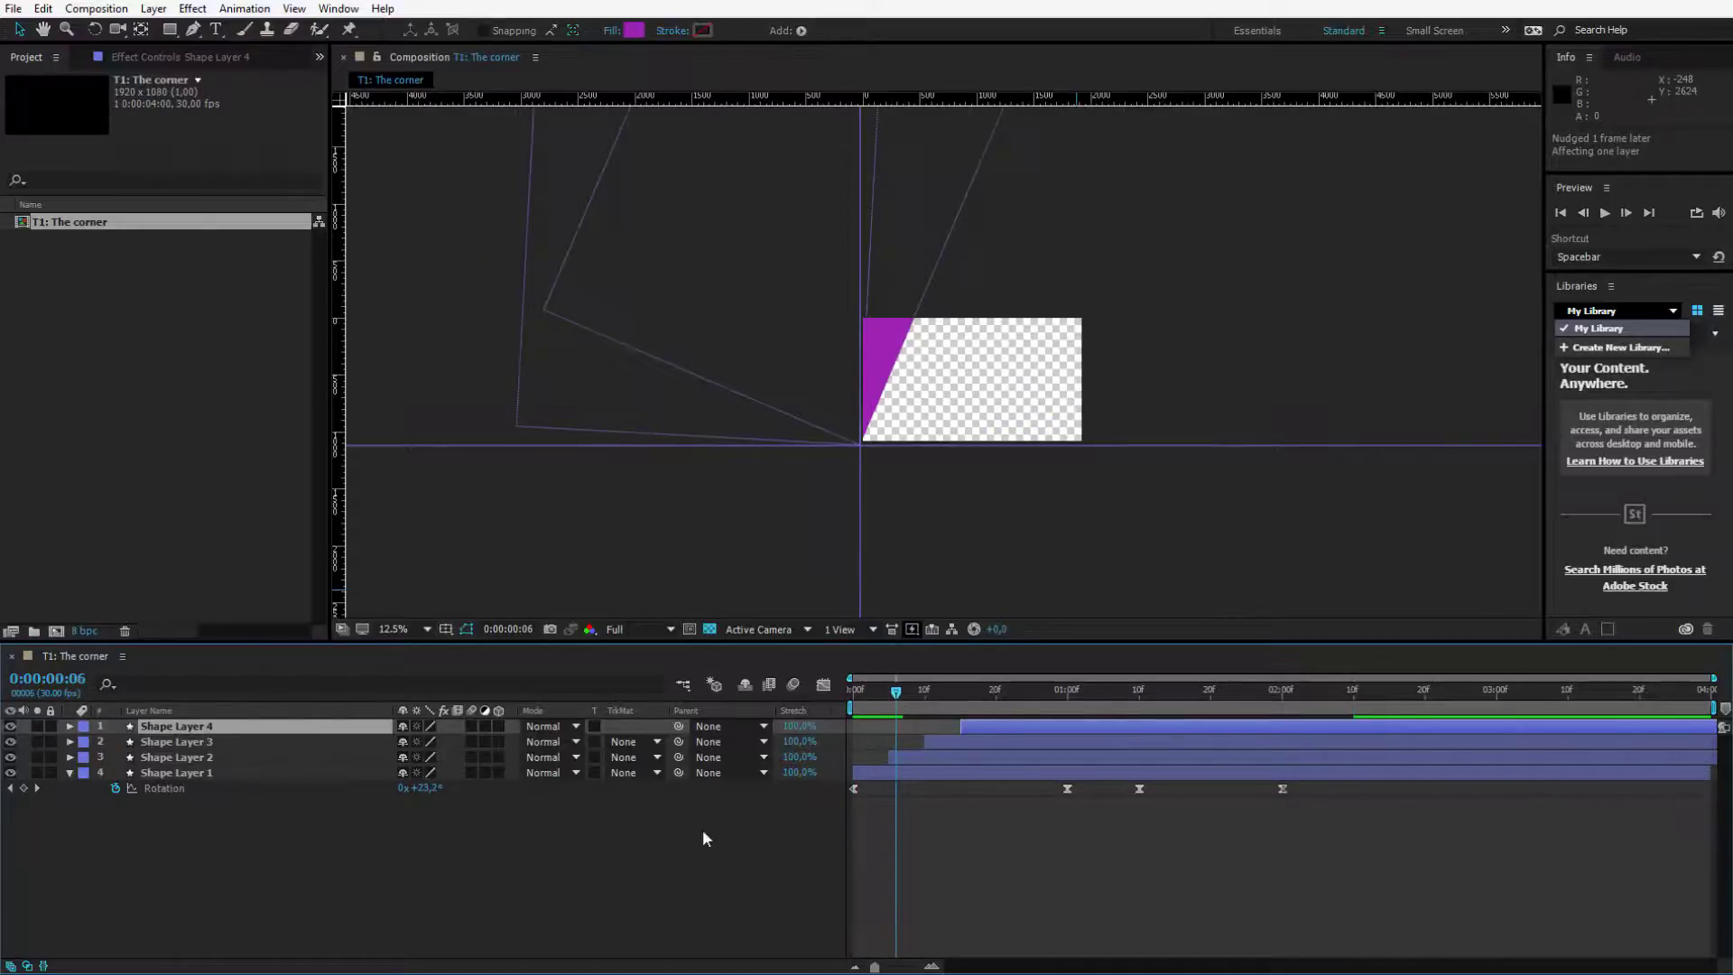
Step: Reveal the Rotation keyframes on all four layers and select Shape Layer 2
drag(703, 831, 269, 661)
key(u)
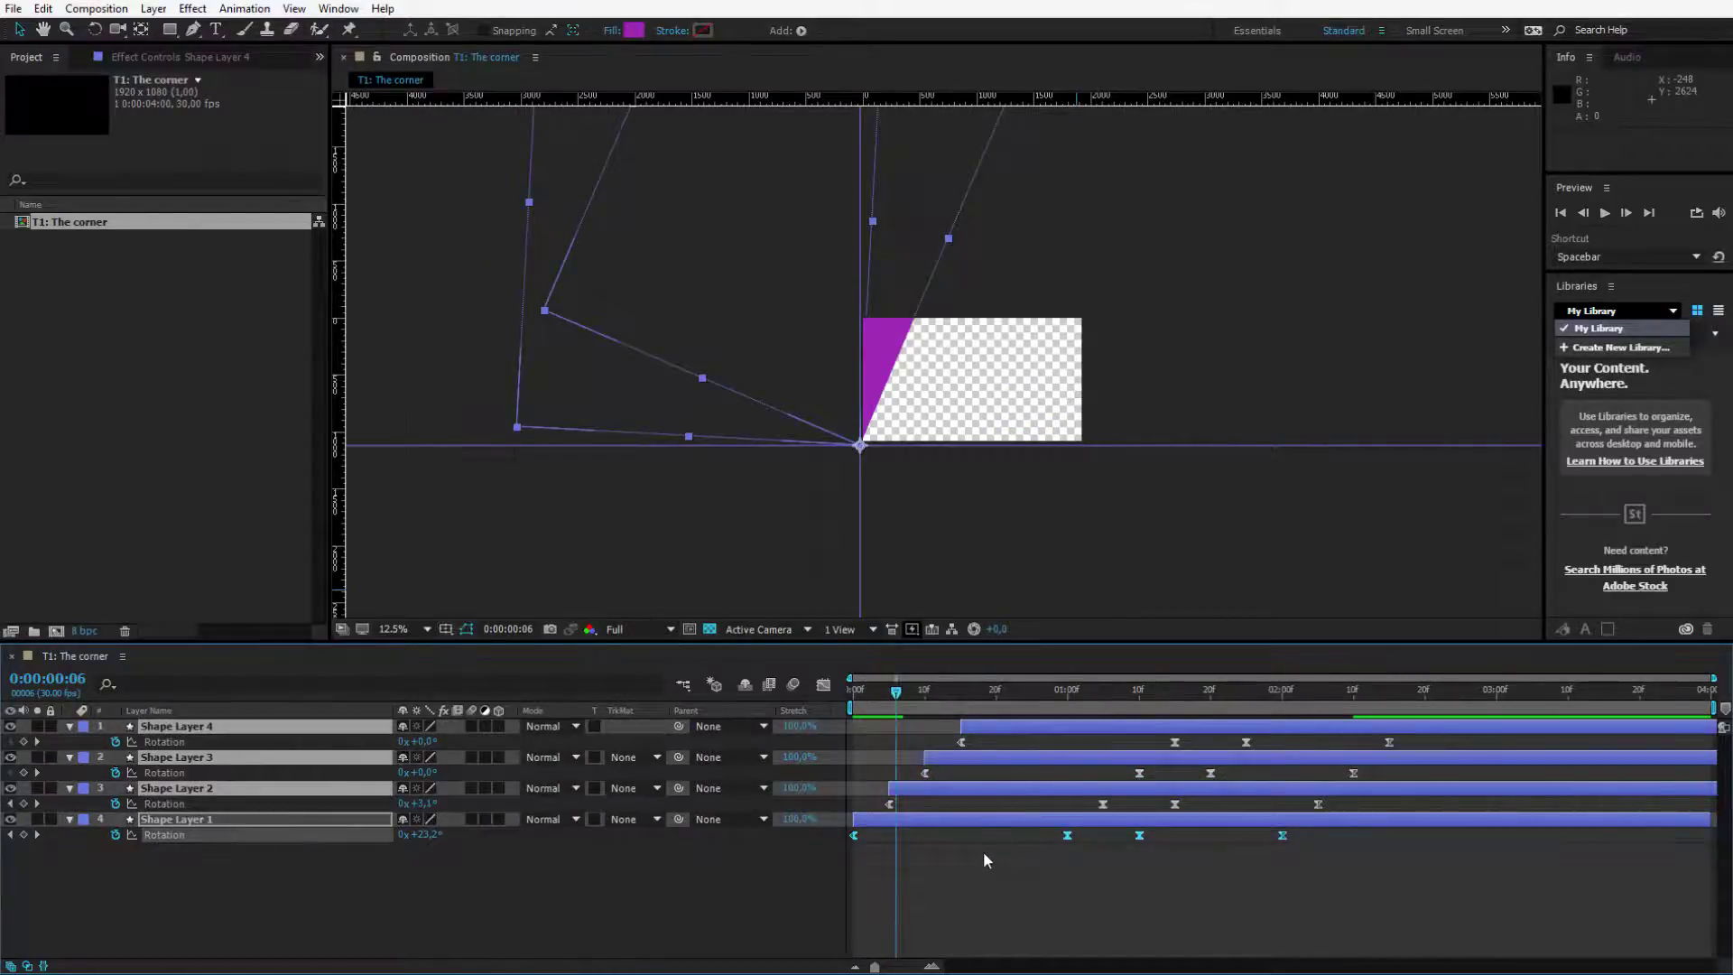
click(983, 852)
click(929, 791)
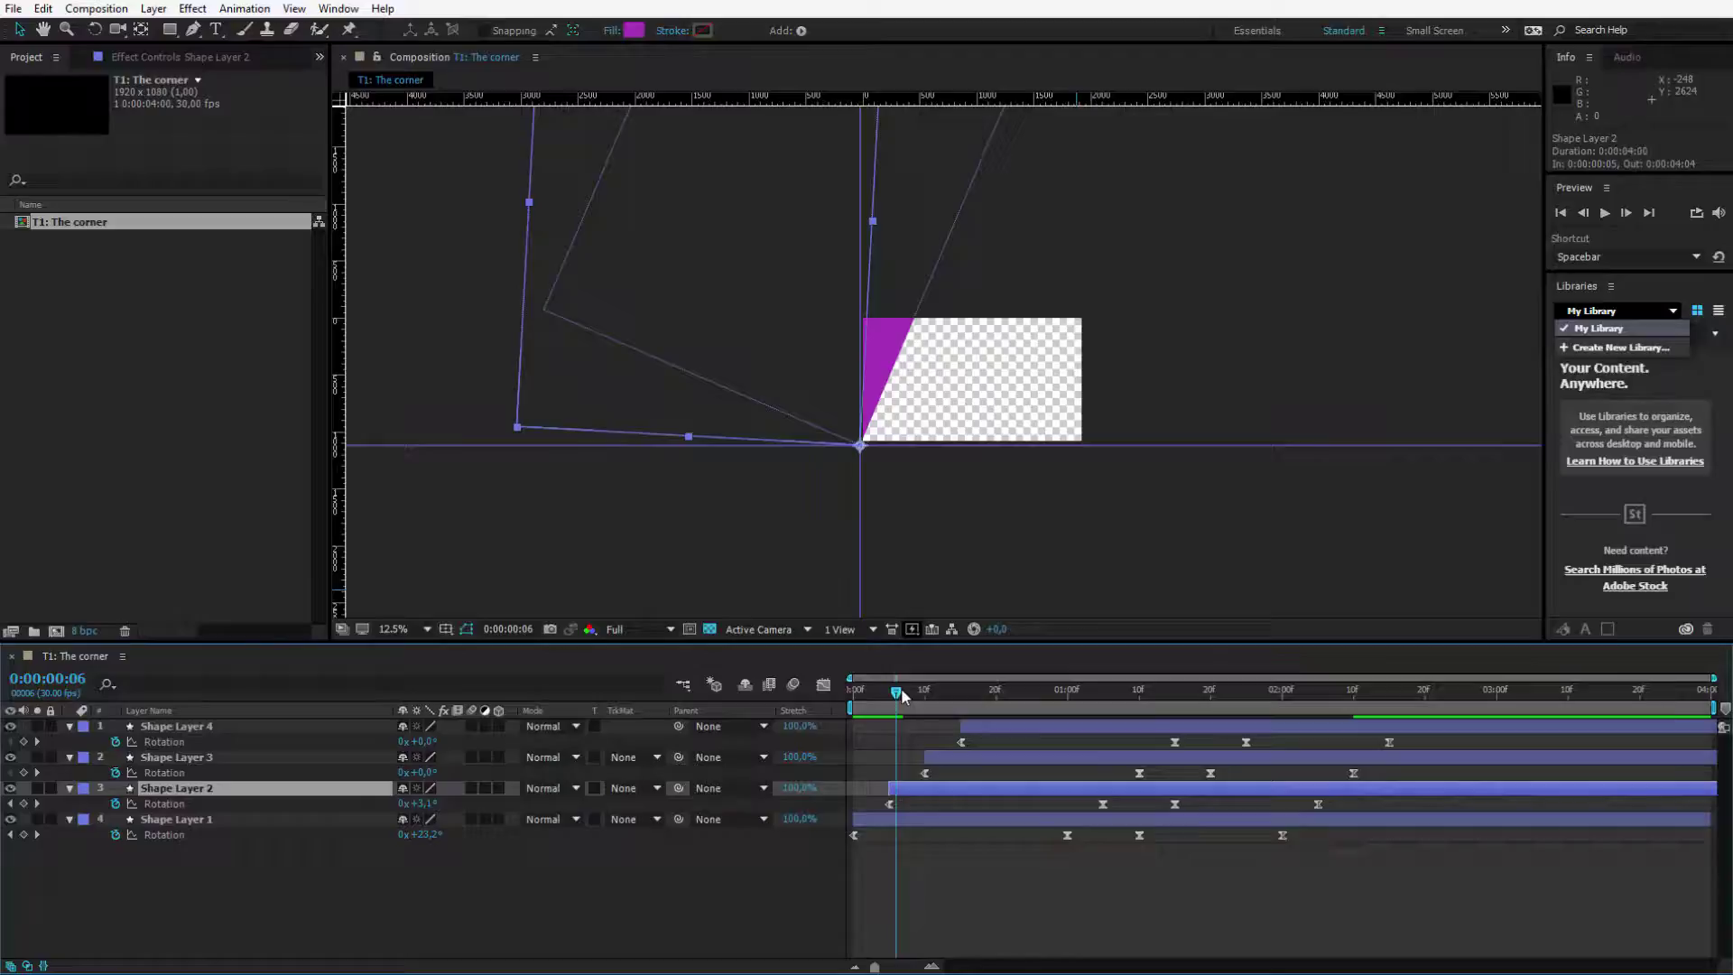
Step: Give Shape Layer 2 a turquoise/cyan fill
drag(902, 694, 947, 707)
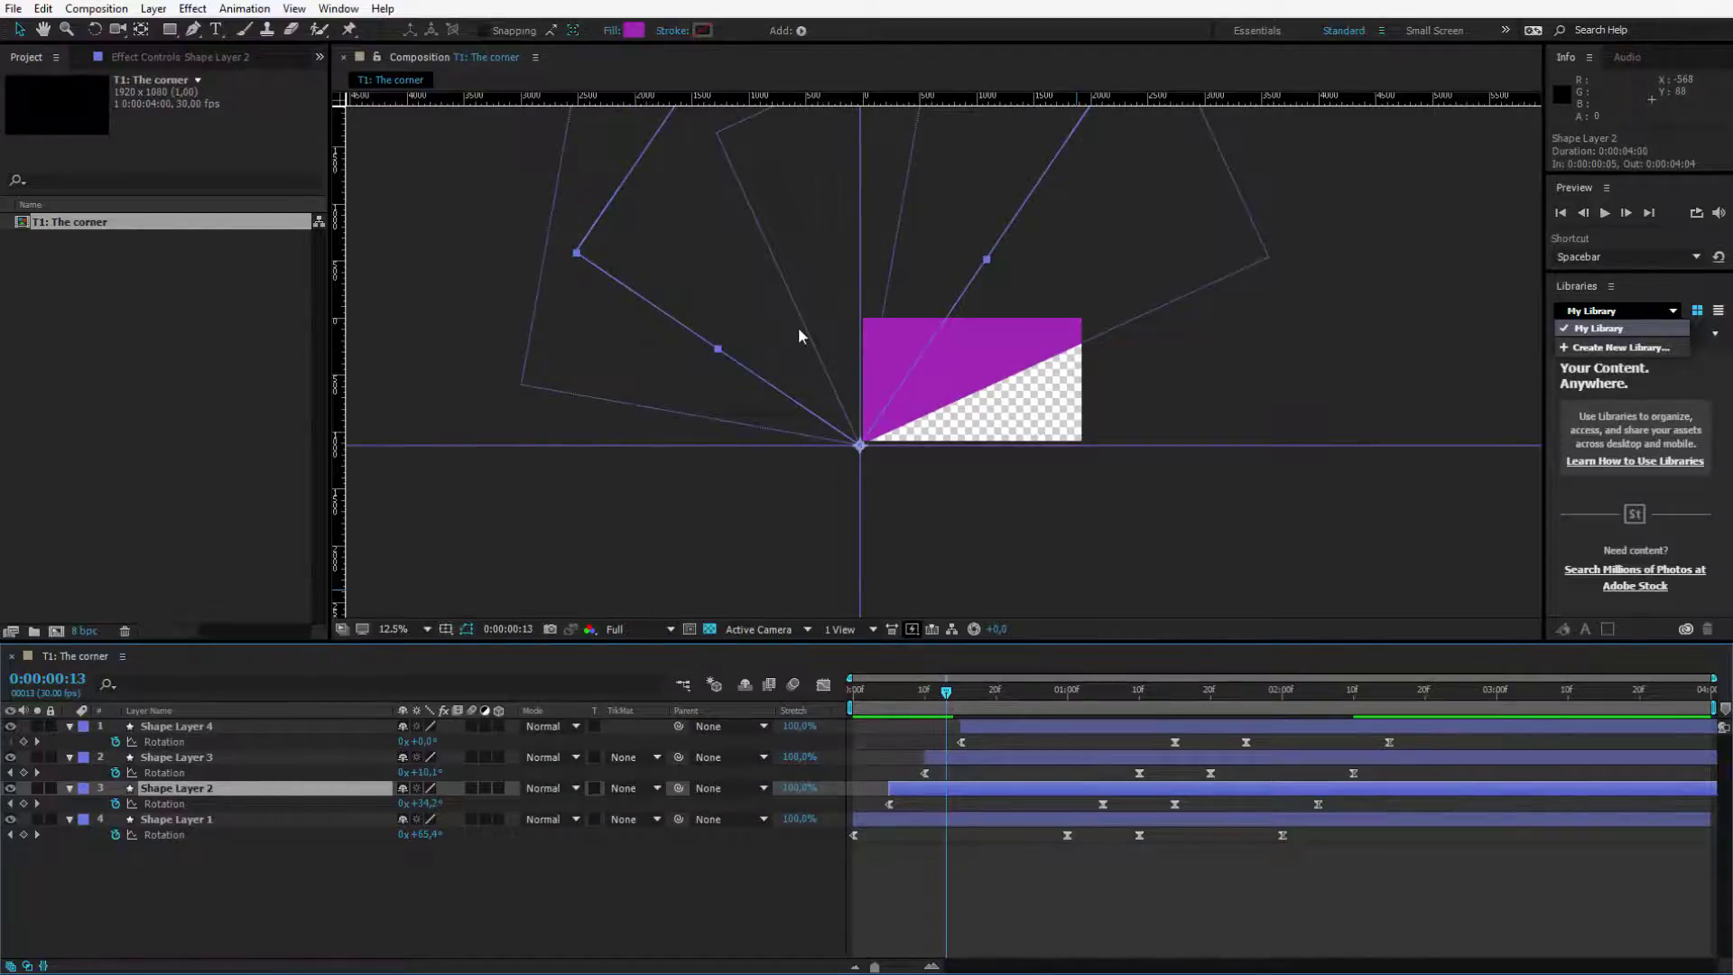
click(635, 31)
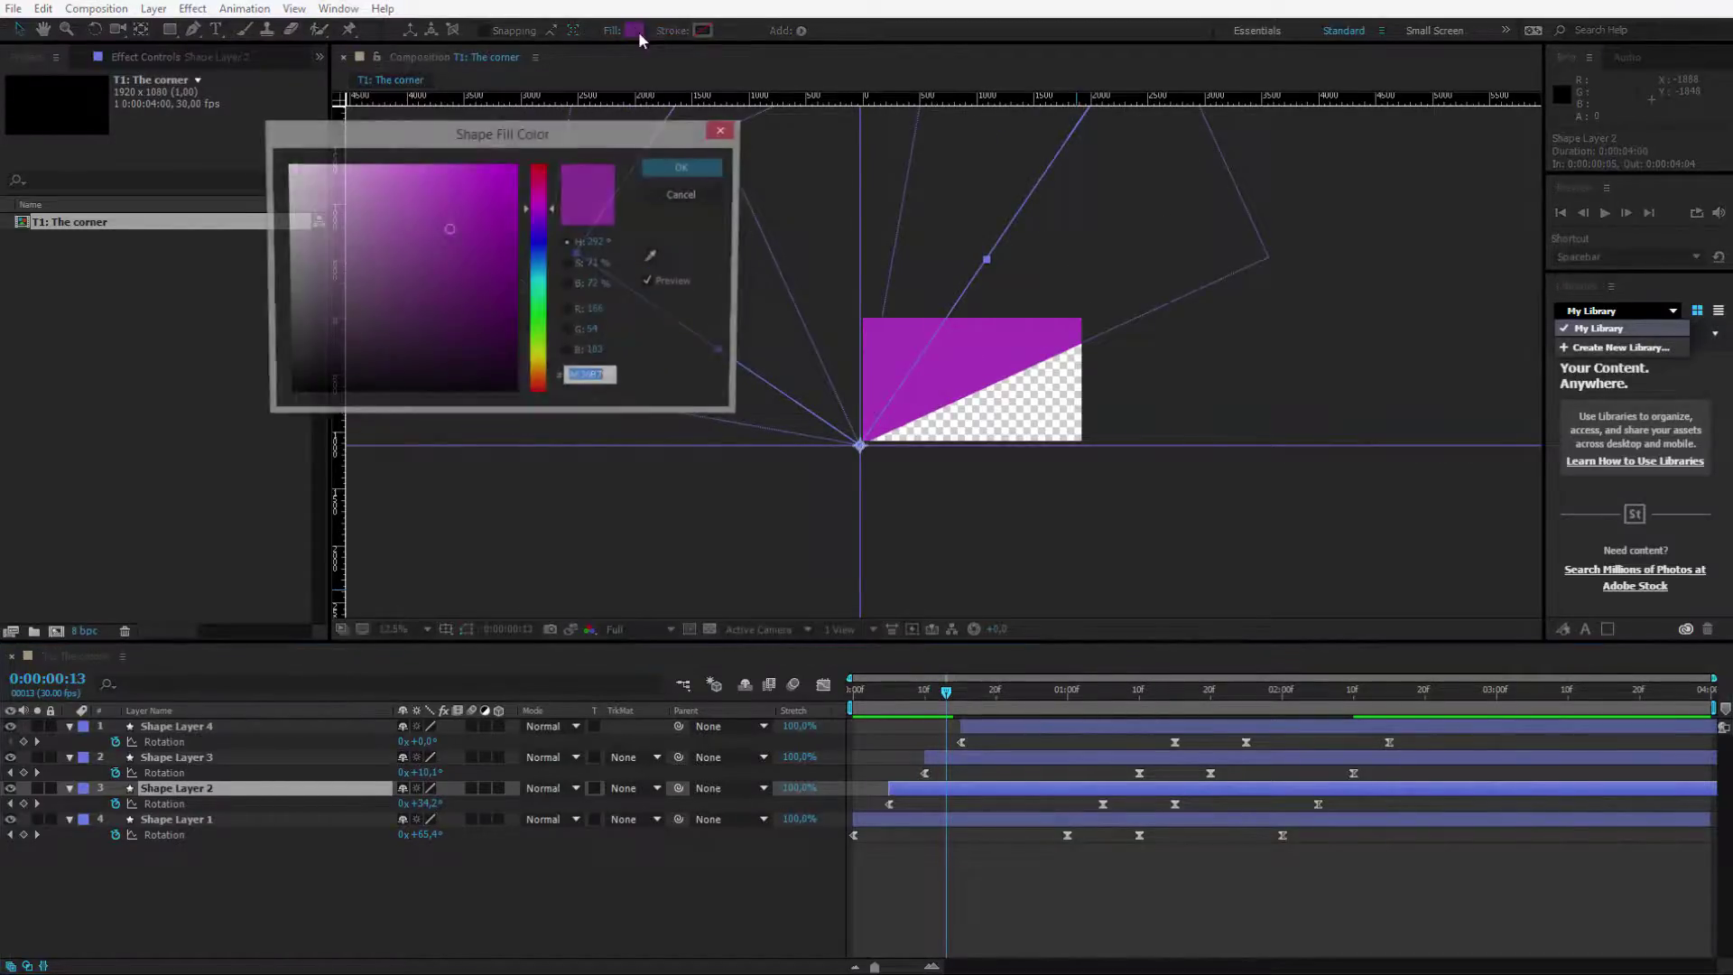
click(539, 280)
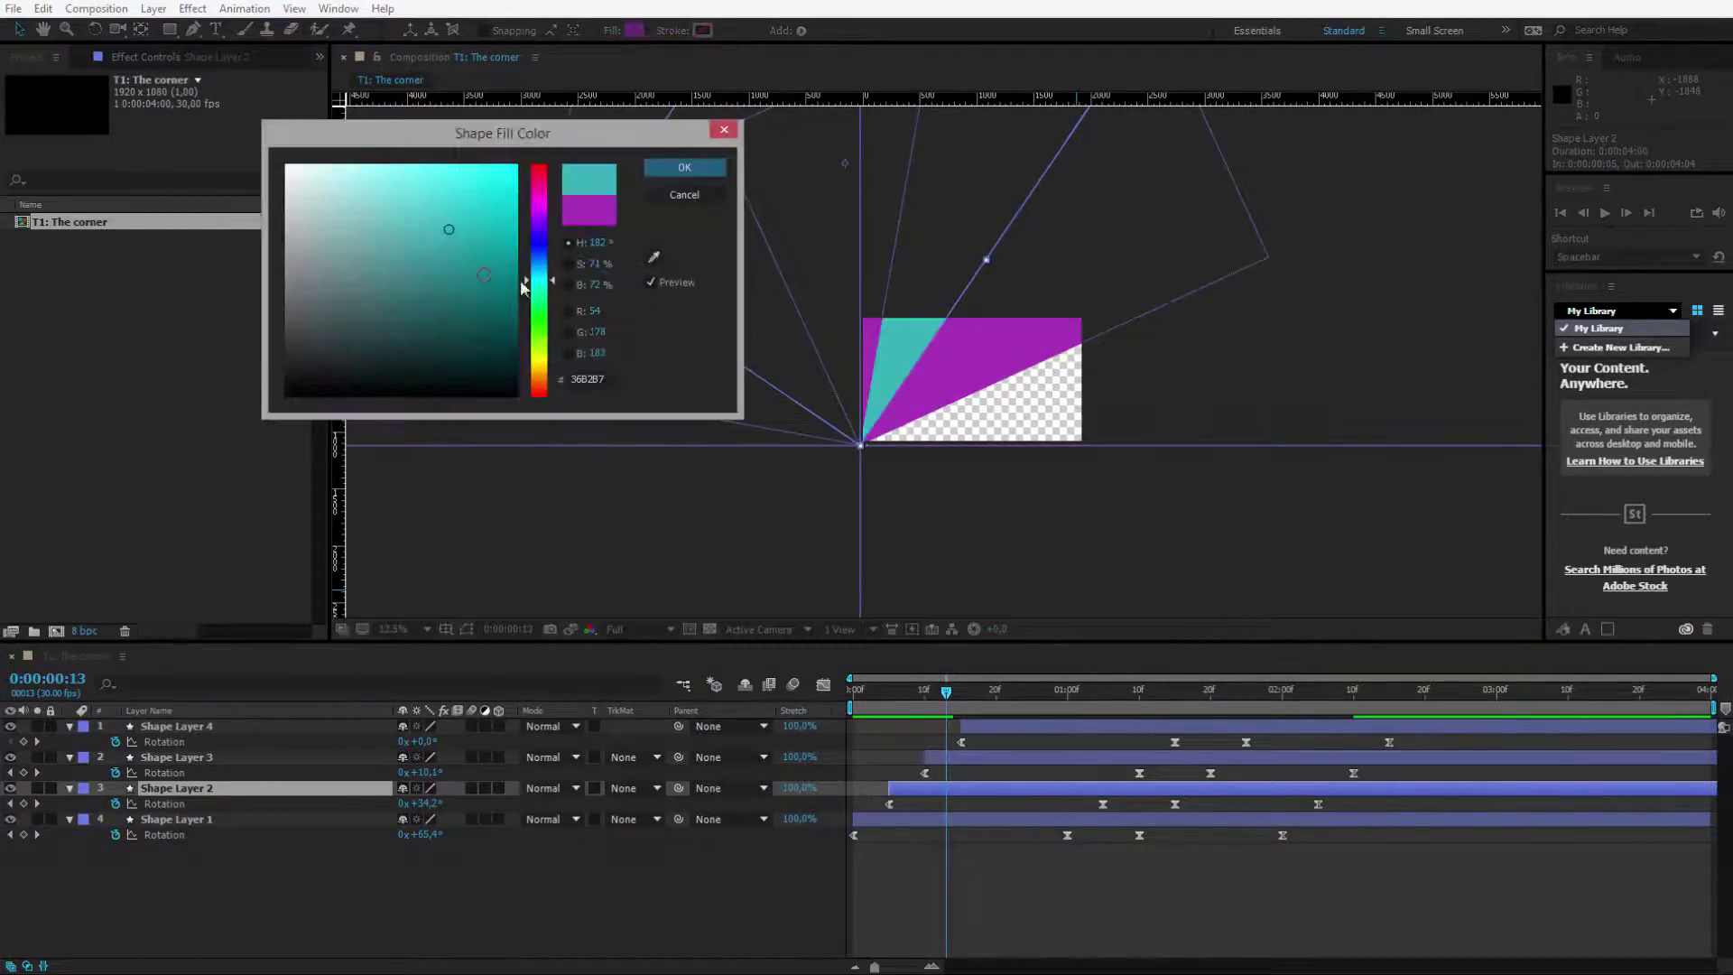
click(683, 168)
Step: Give Shape Layer 3 a fully bright yellow fill (FDFF54)
drag(944, 690, 983, 691)
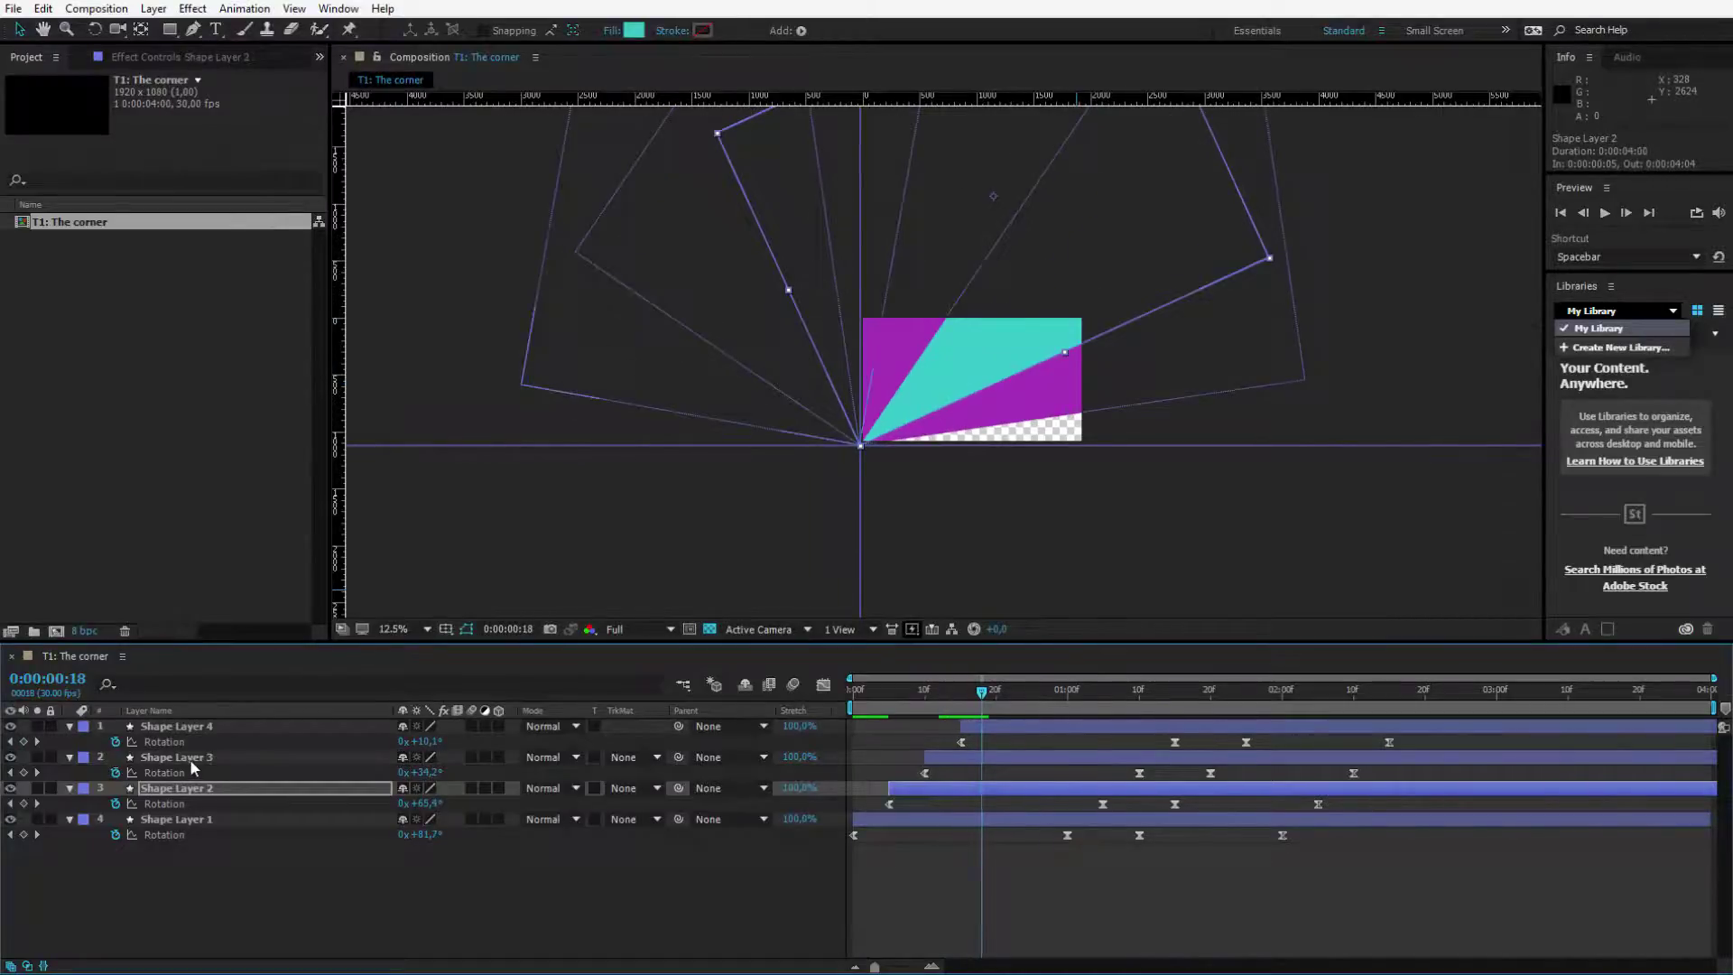
click(180, 726)
click(177, 757)
click(634, 31)
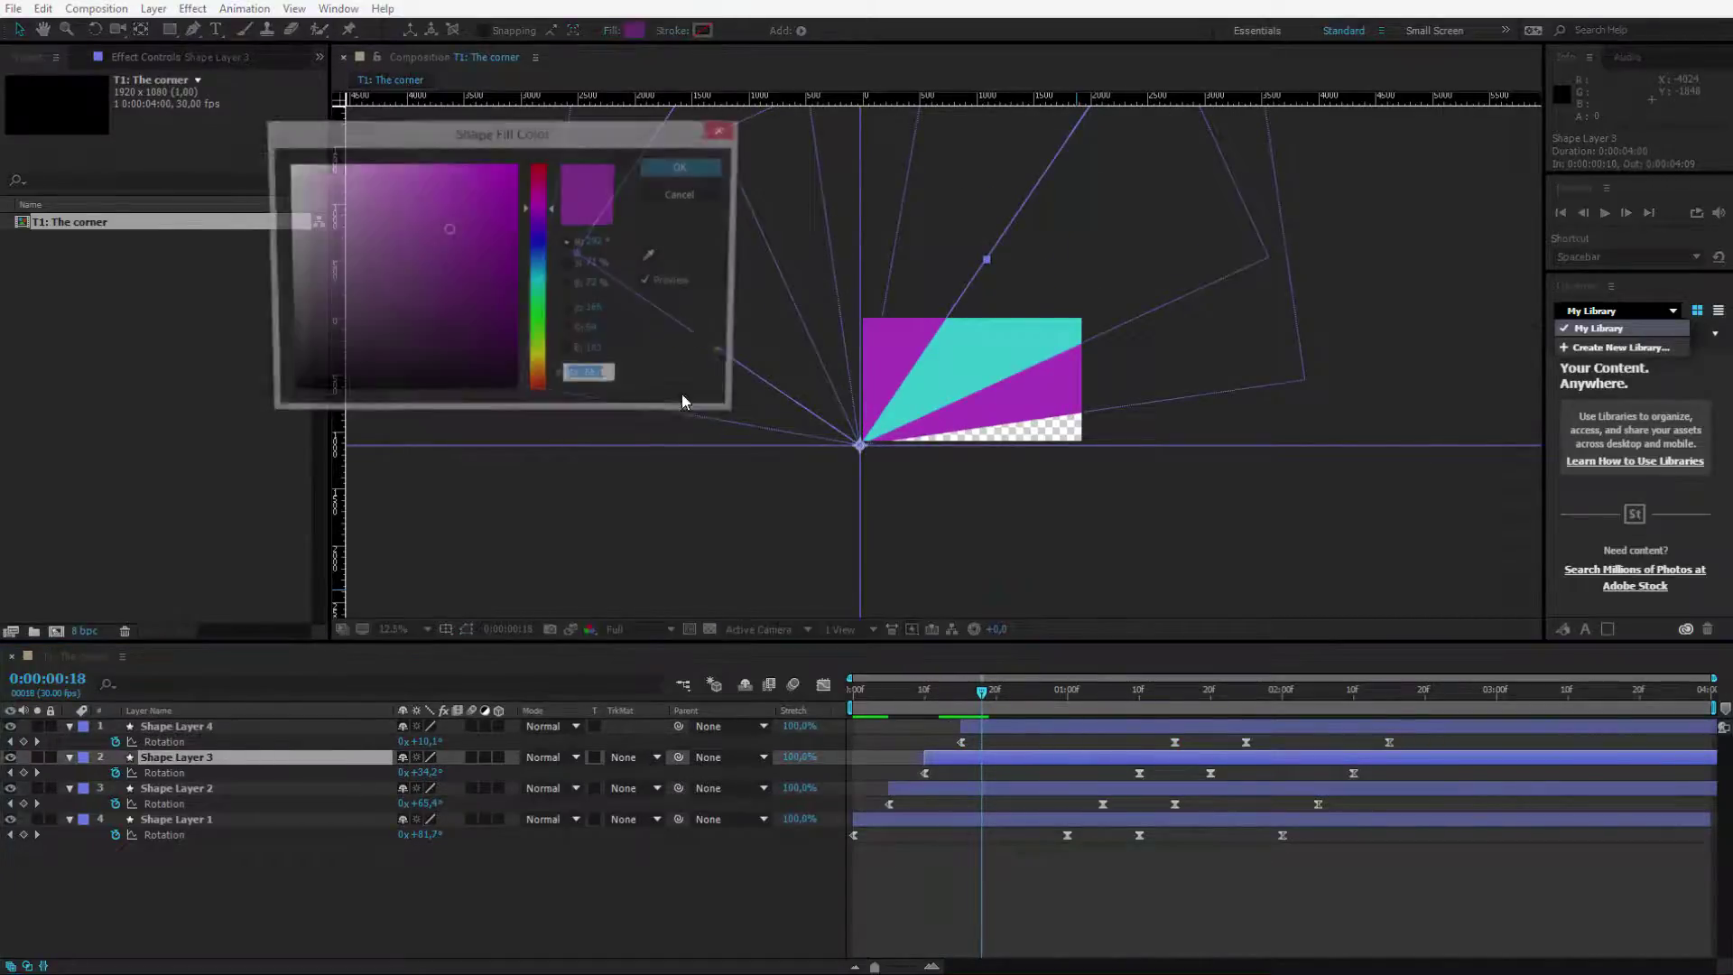
click(539, 359)
click(441, 165)
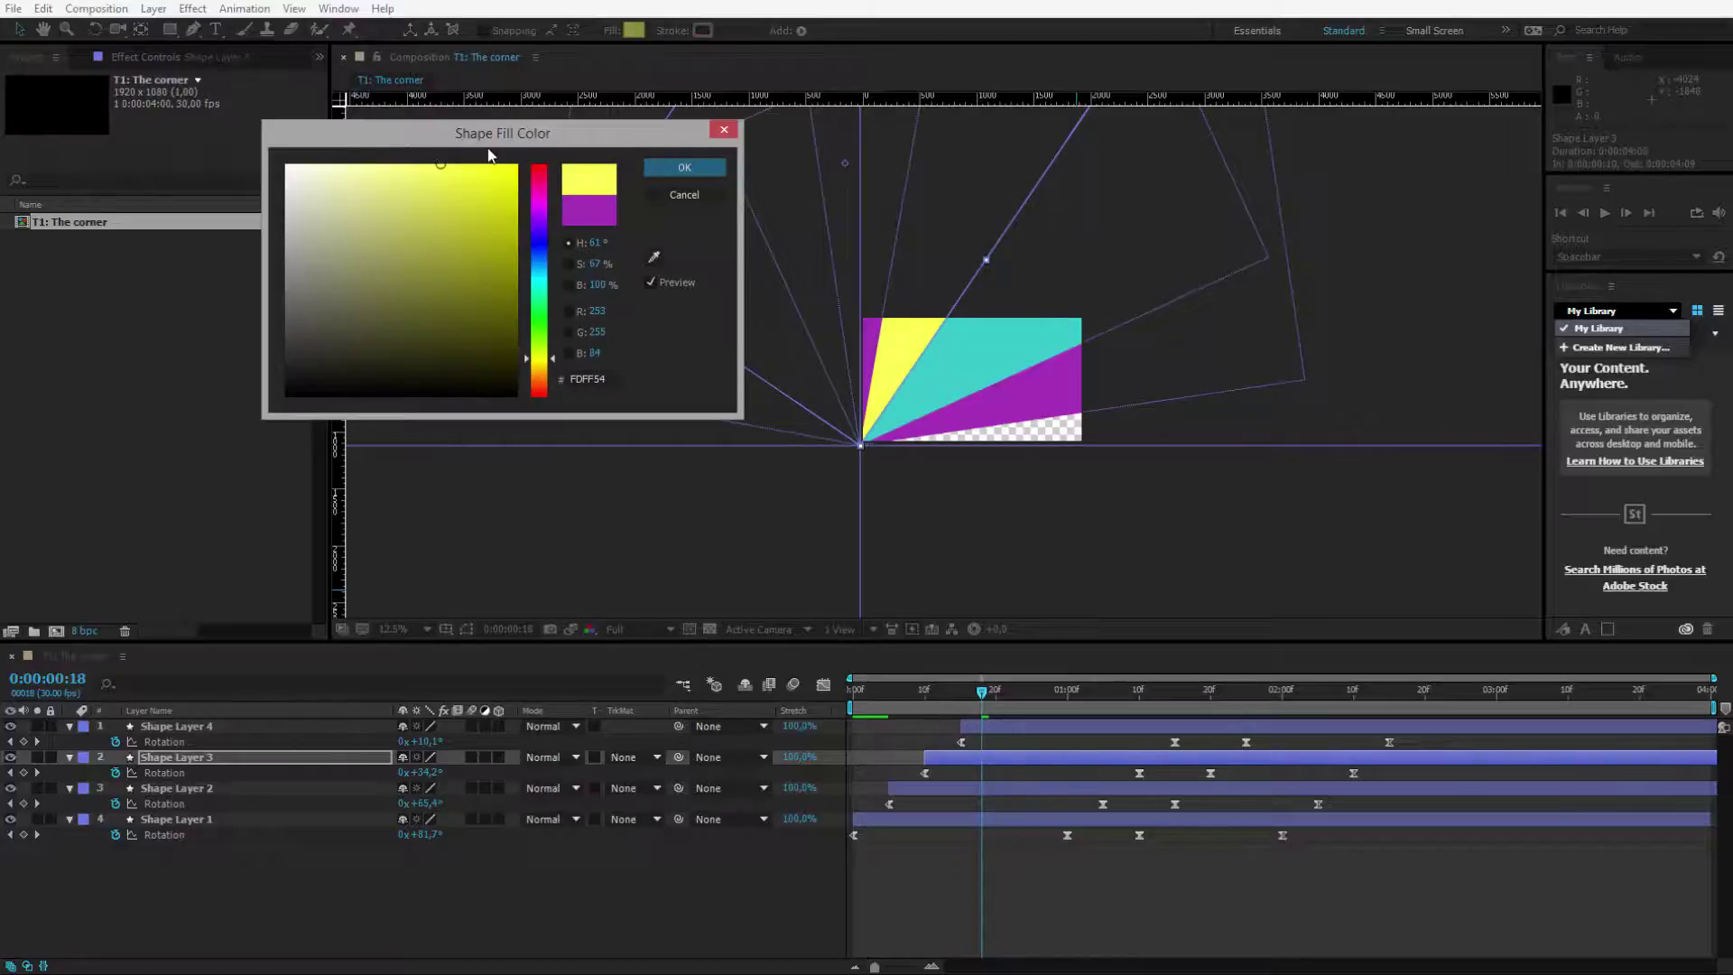
click(684, 167)
Step: Shift Shape Layer 4's fill hue and brightness to a bright green
key(Page_Down)
key(Page_Down)
key(Page_Down)
key(Page_Down)
key(Page_Down)
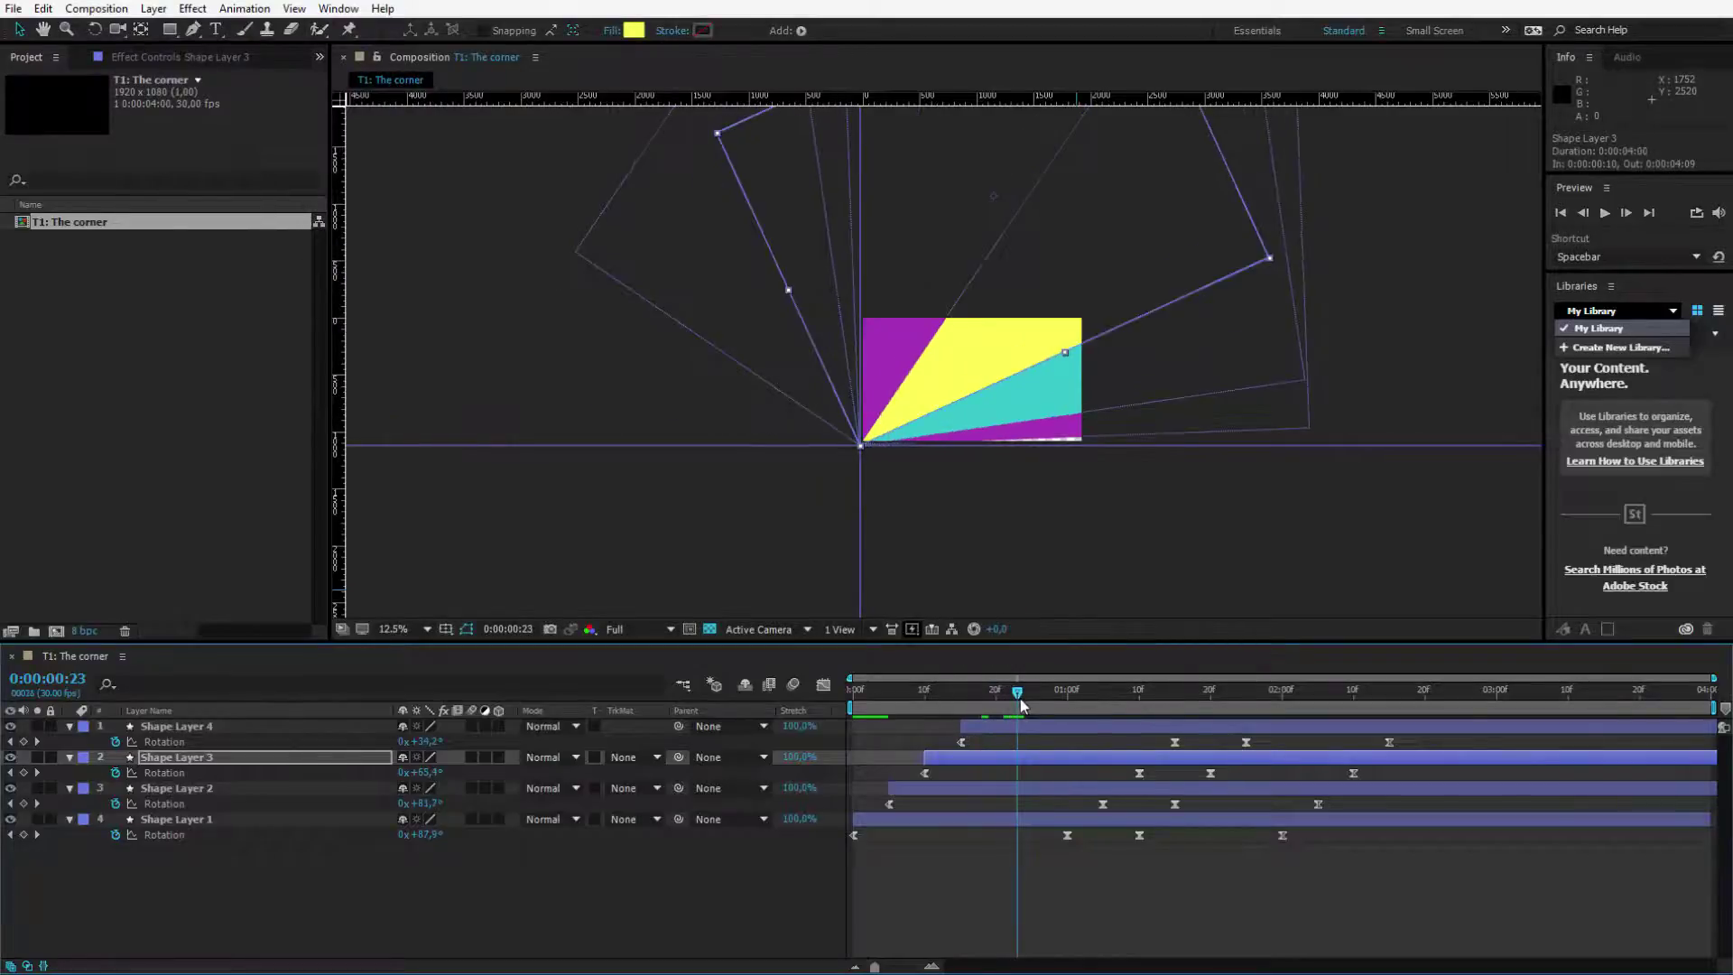
click(210, 727)
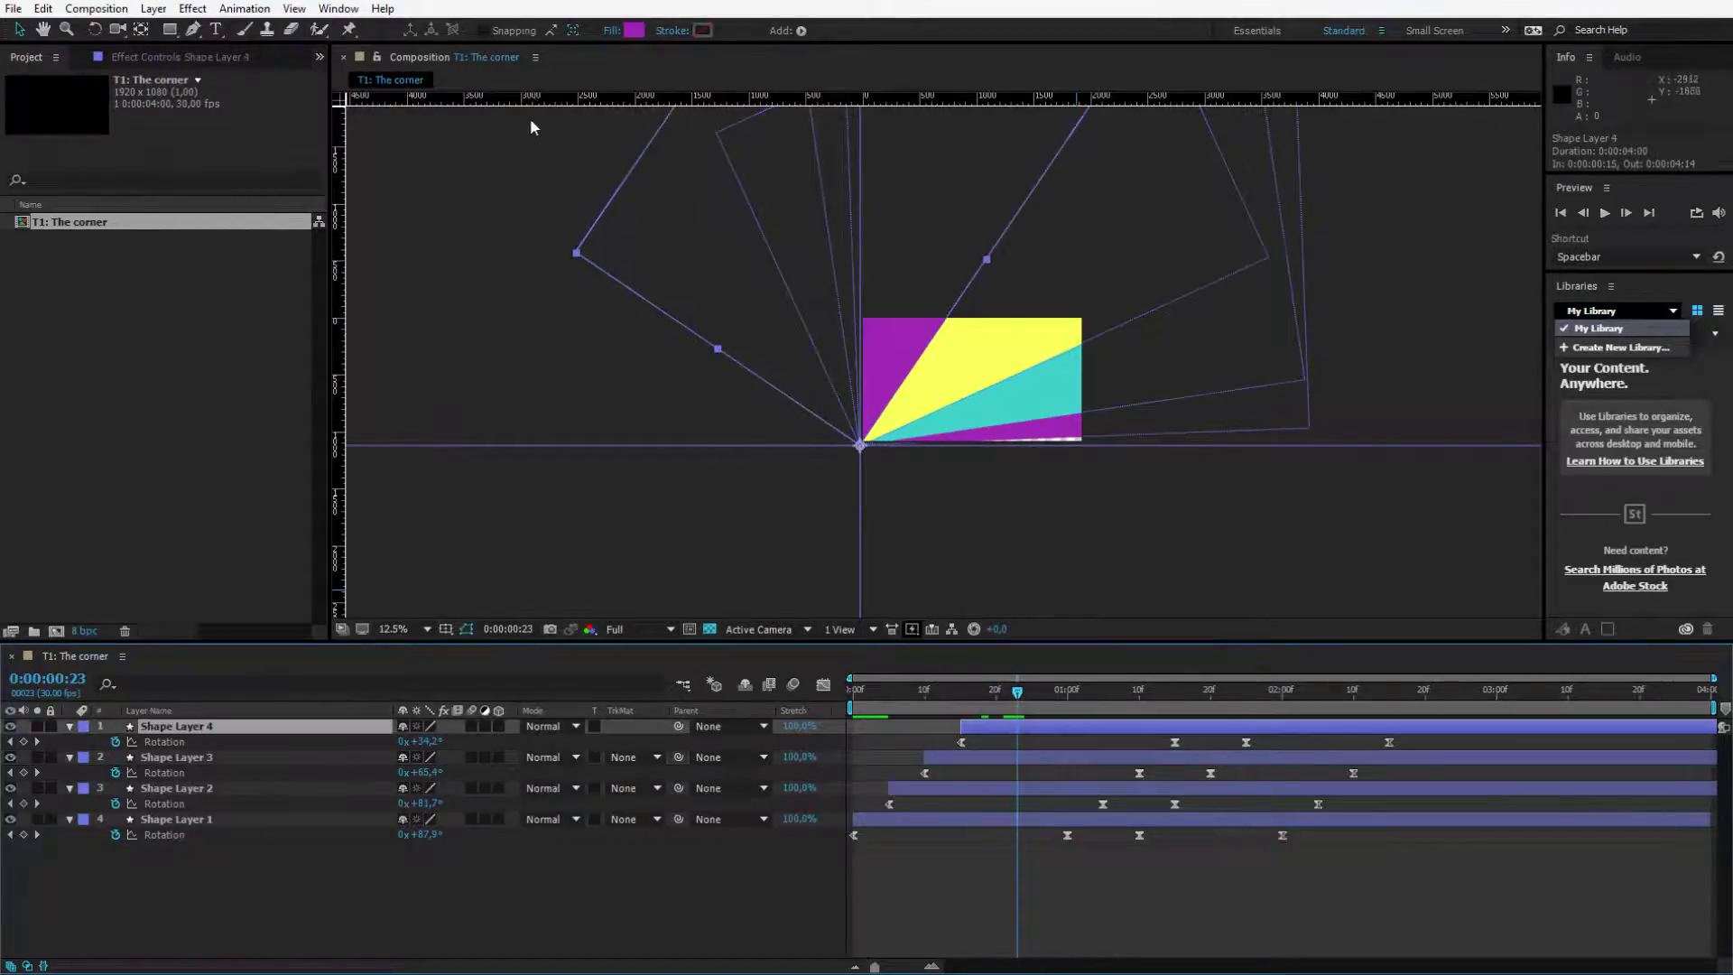
click(627, 31)
drag(542, 273, 539, 332)
mouse_move(449, 229)
mouse_down()
mouse_move(402, 186)
mouse_move(449, 183)
mouse_move(432, 168)
mouse_up()
Step: Apply the green fill, then preview the corner animation from the start and scrub back through the early frames
click(677, 170)
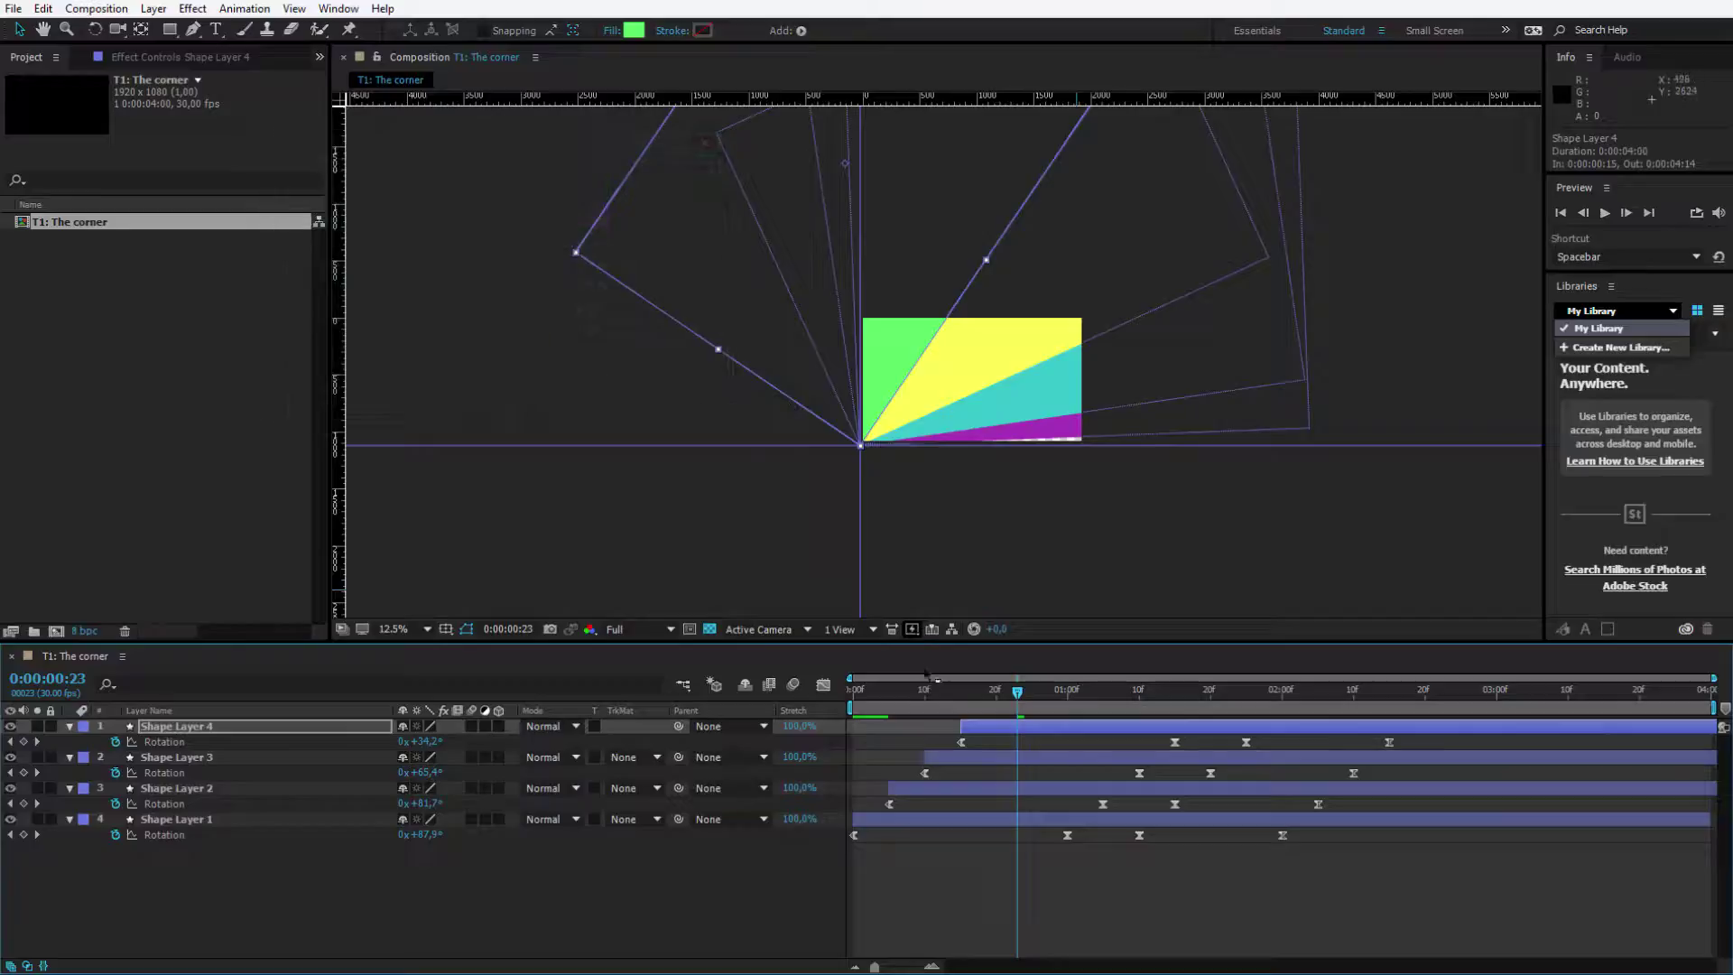
key(Home)
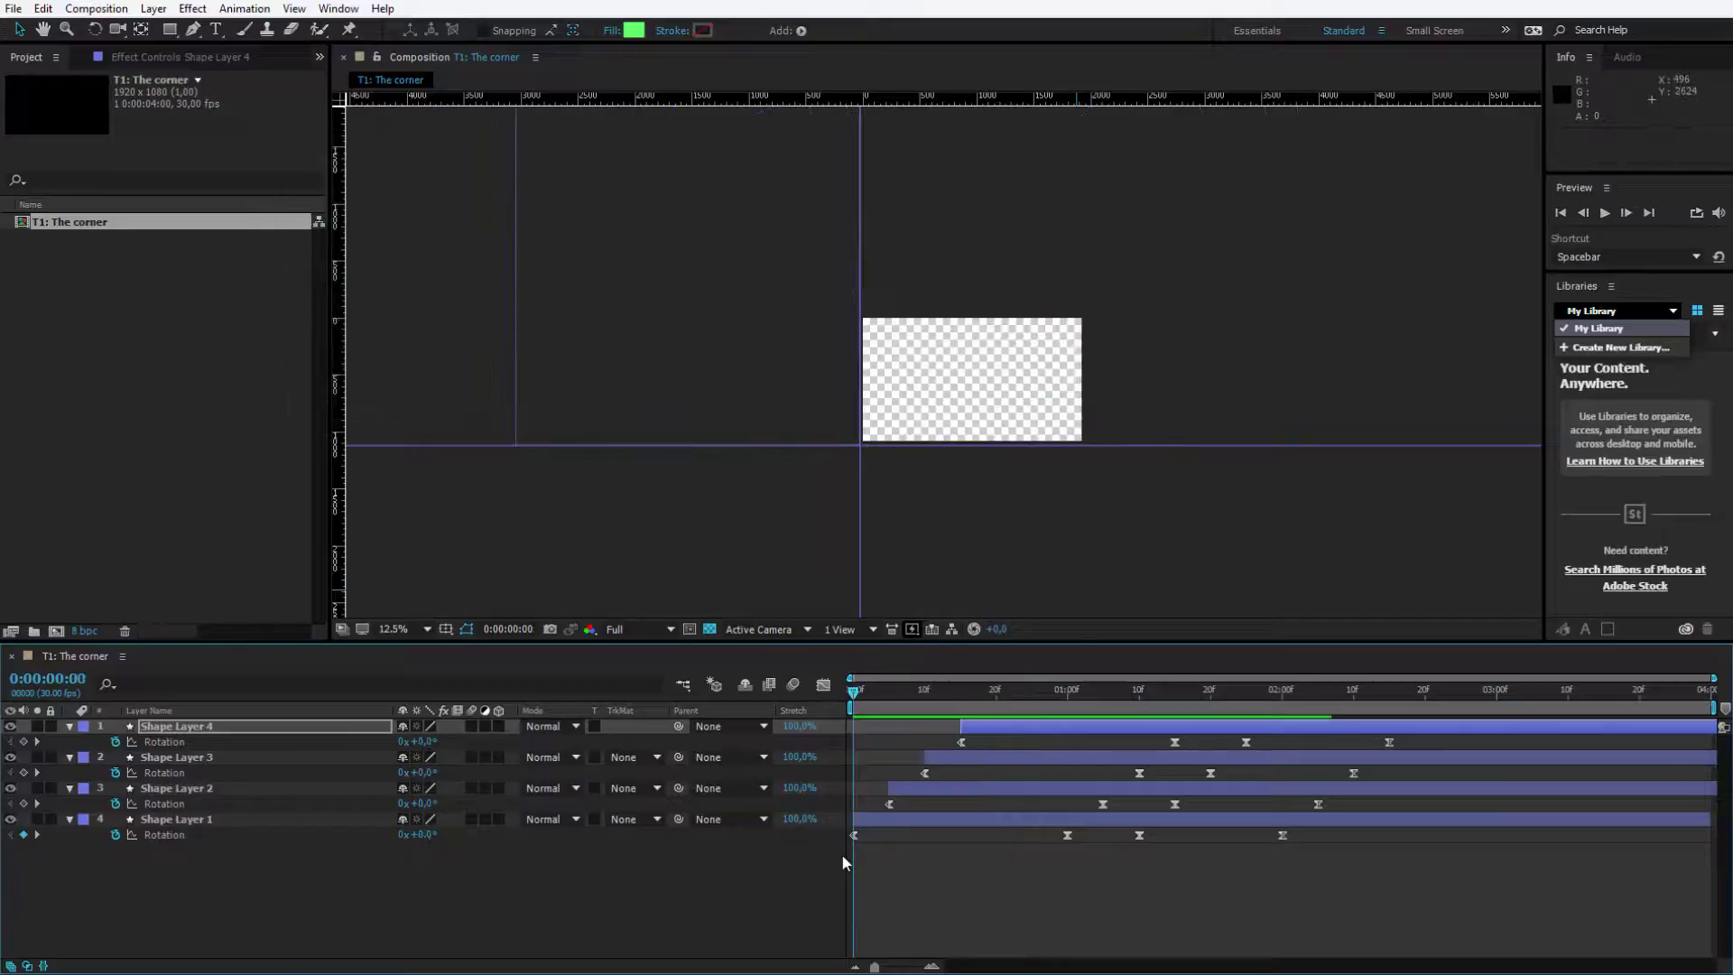
key(space)
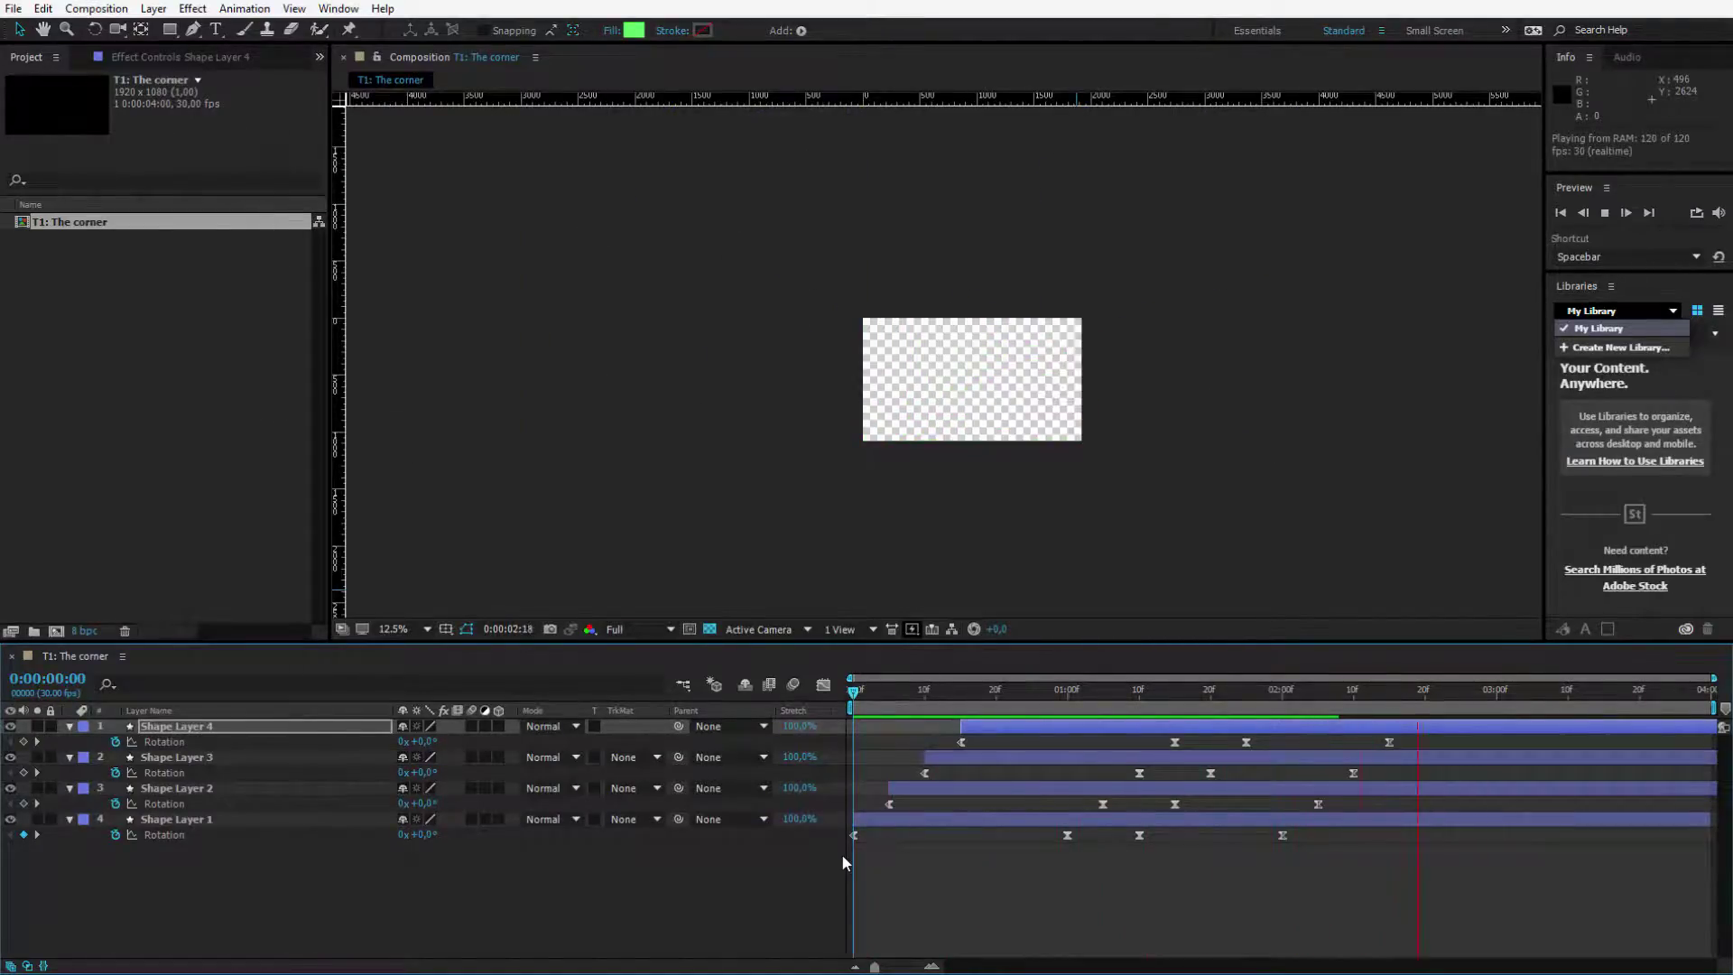
key(space)
drag(859, 692, 1410, 745)
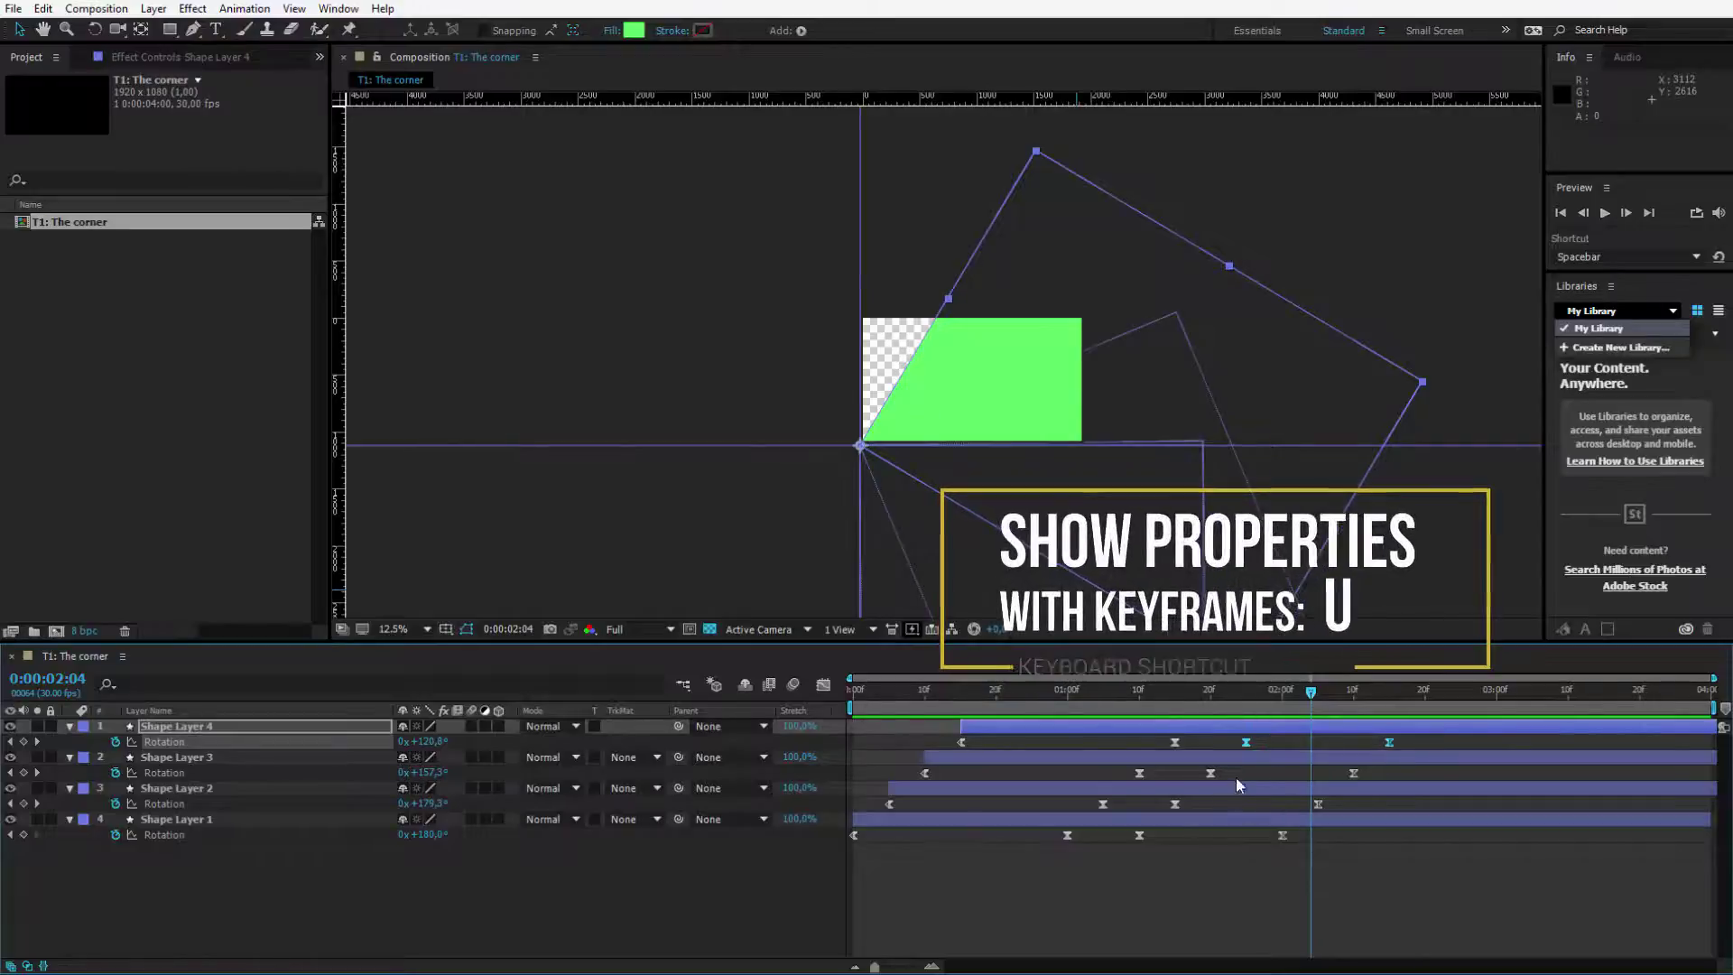
Step: Select the later Rotation keyframes of Shape Layers 1, 2 and 3 together
drag(1302, 708, 1147, 708)
drag(1376, 899, 1134, 821)
shift+click(1318, 804)
shift+click(1174, 804)
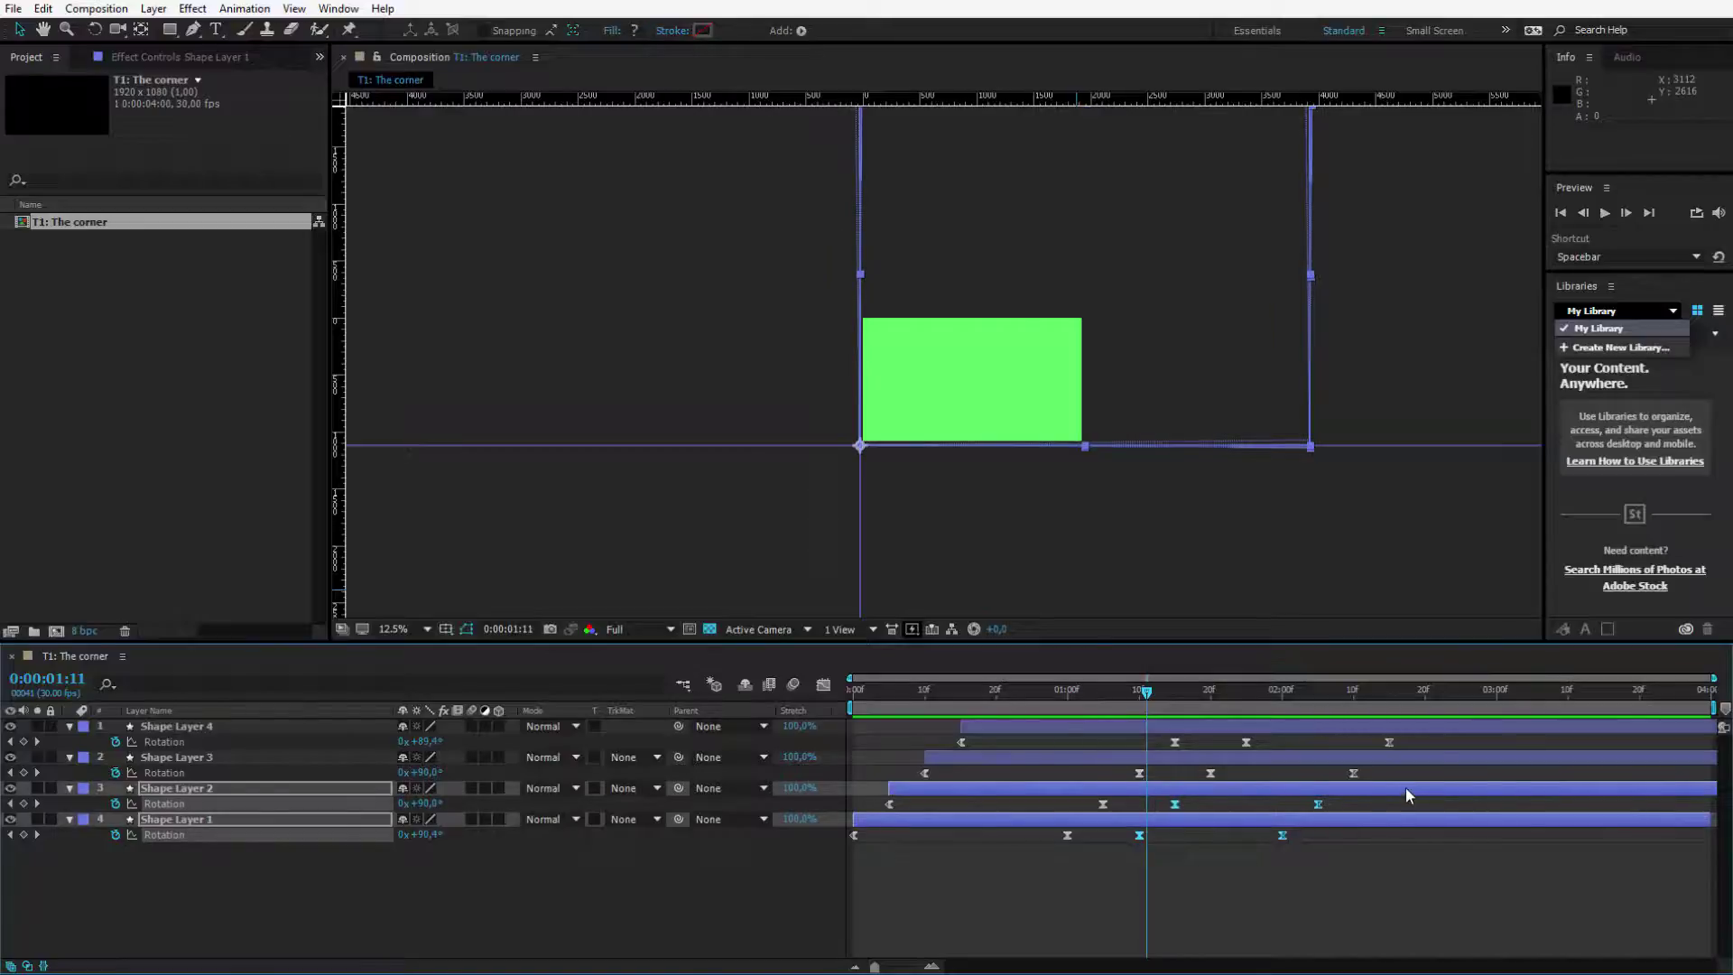
shift+click(1354, 774)
shift+click(1210, 774)
click(1390, 693)
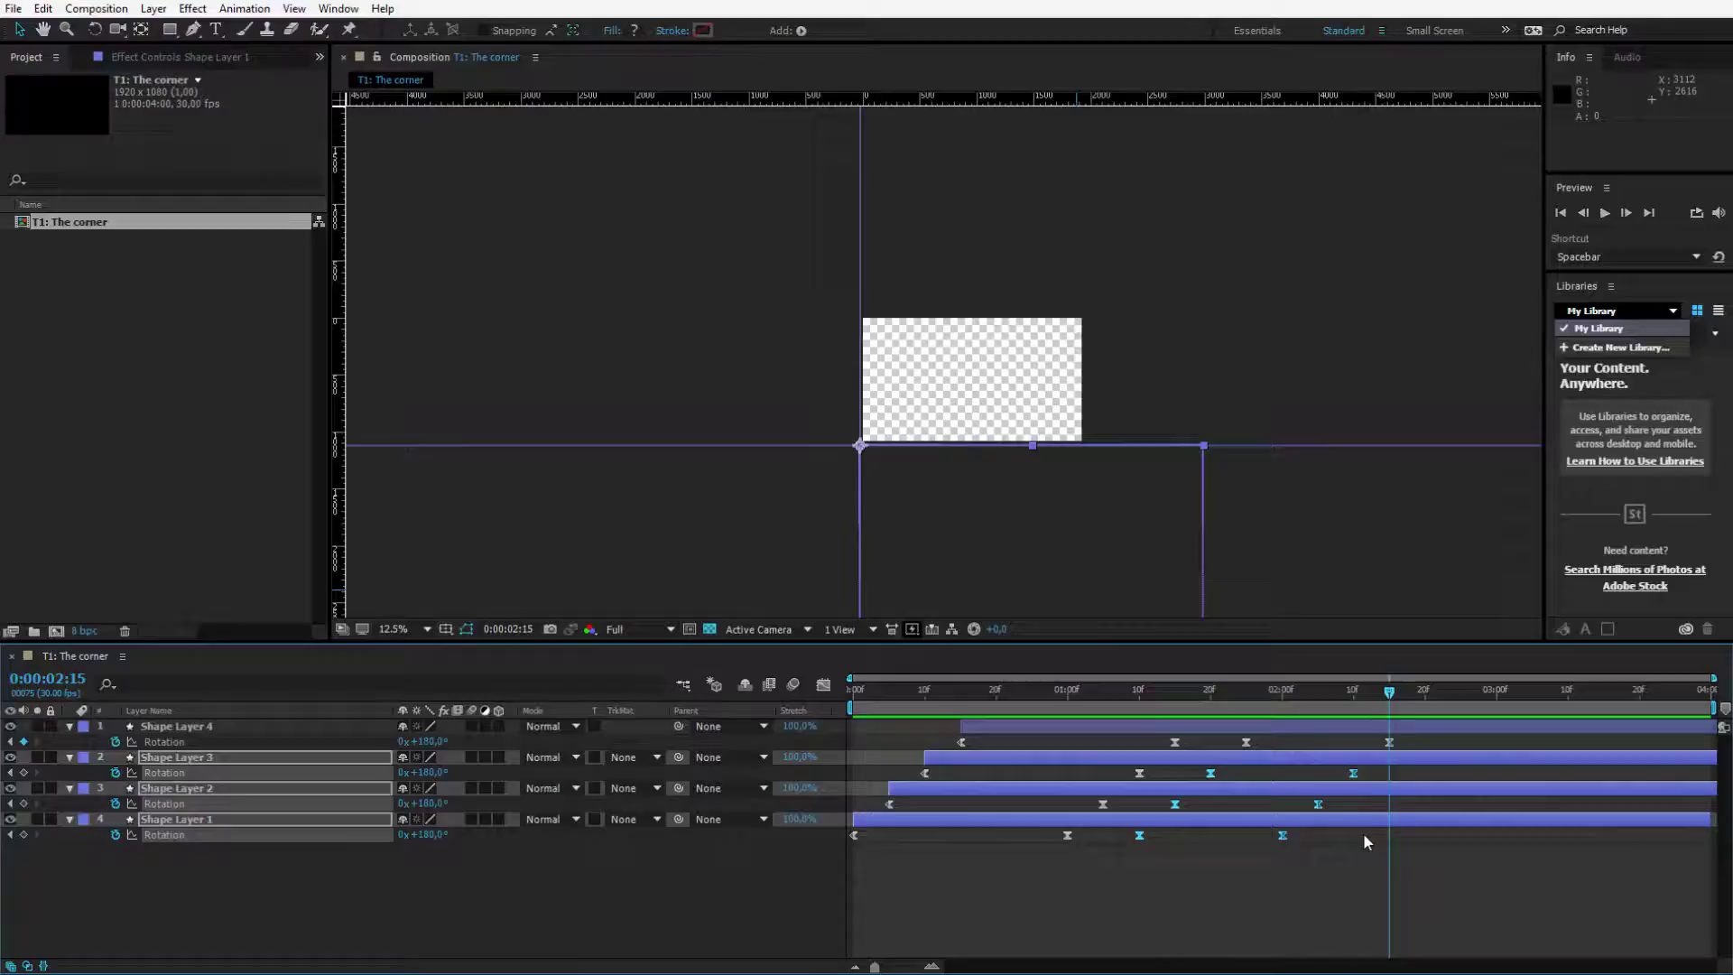
key(Page_Down)
key(Page_Down)
key(Page_Down)
key(Page_Down)
key(Page_Down)
Step: Slide those keyframes about 9 frames later, then push Layers 2 and 1 further, and Layer 1 furthest
drag(1211, 774, 1285, 776)
key(Page_Down)
key(Page_Down)
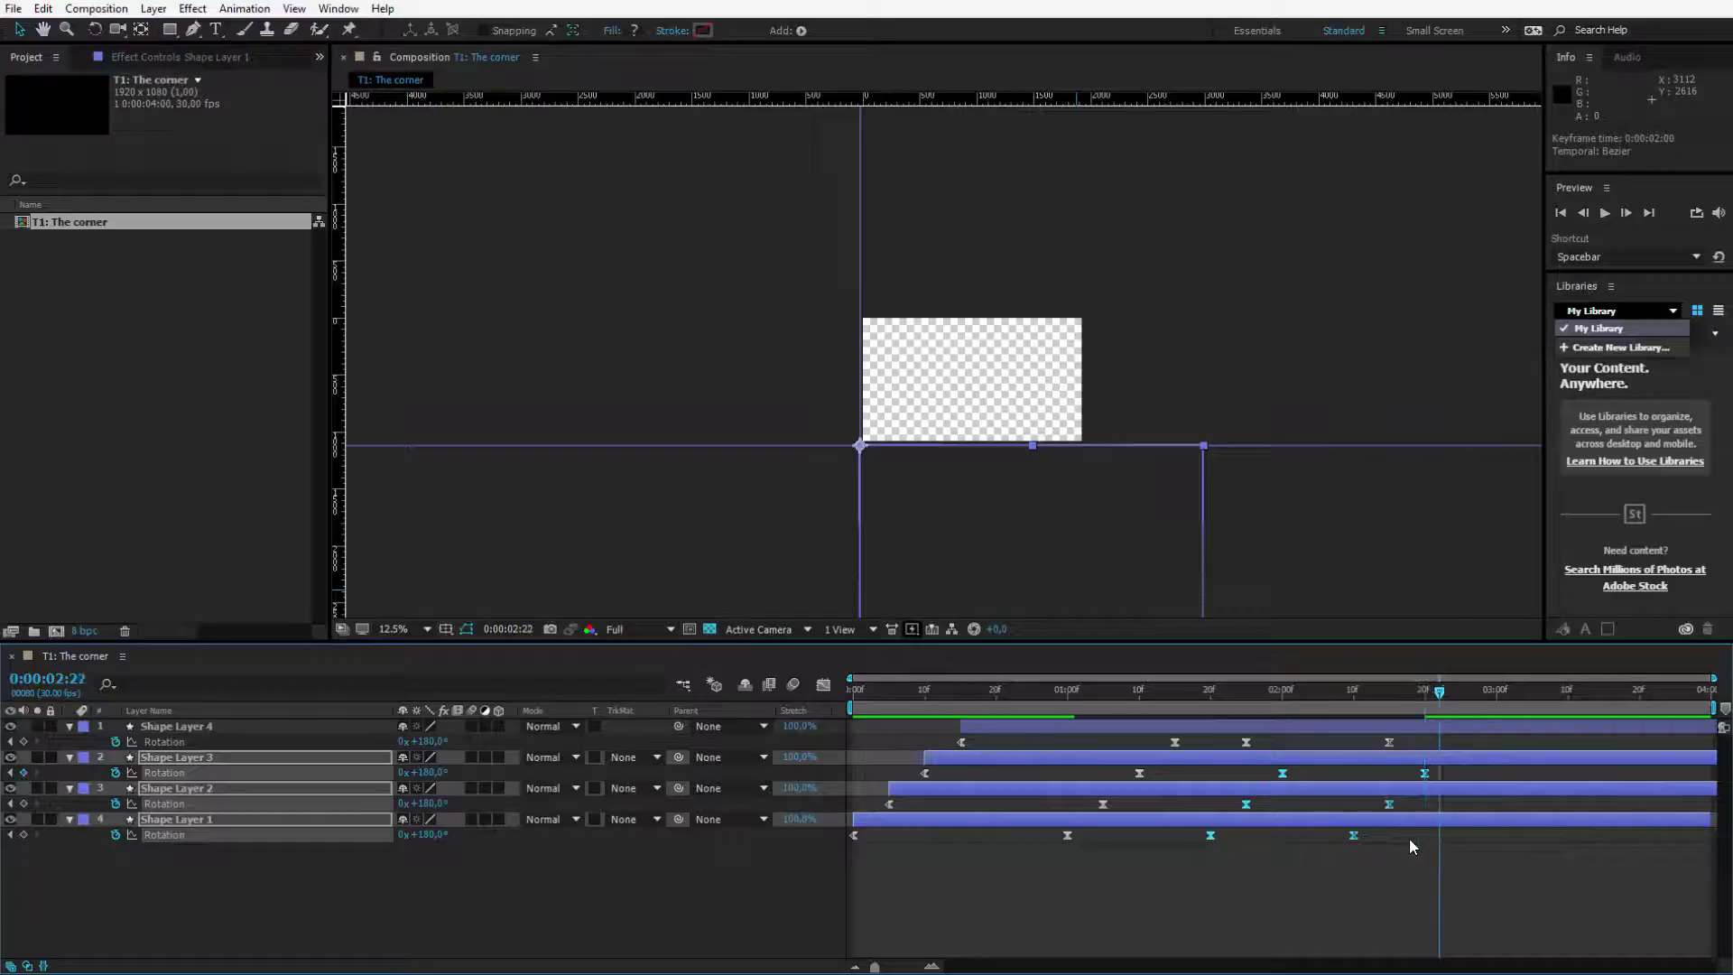
key(Page_Down)
key(Page_Down)
key(Page_Down)
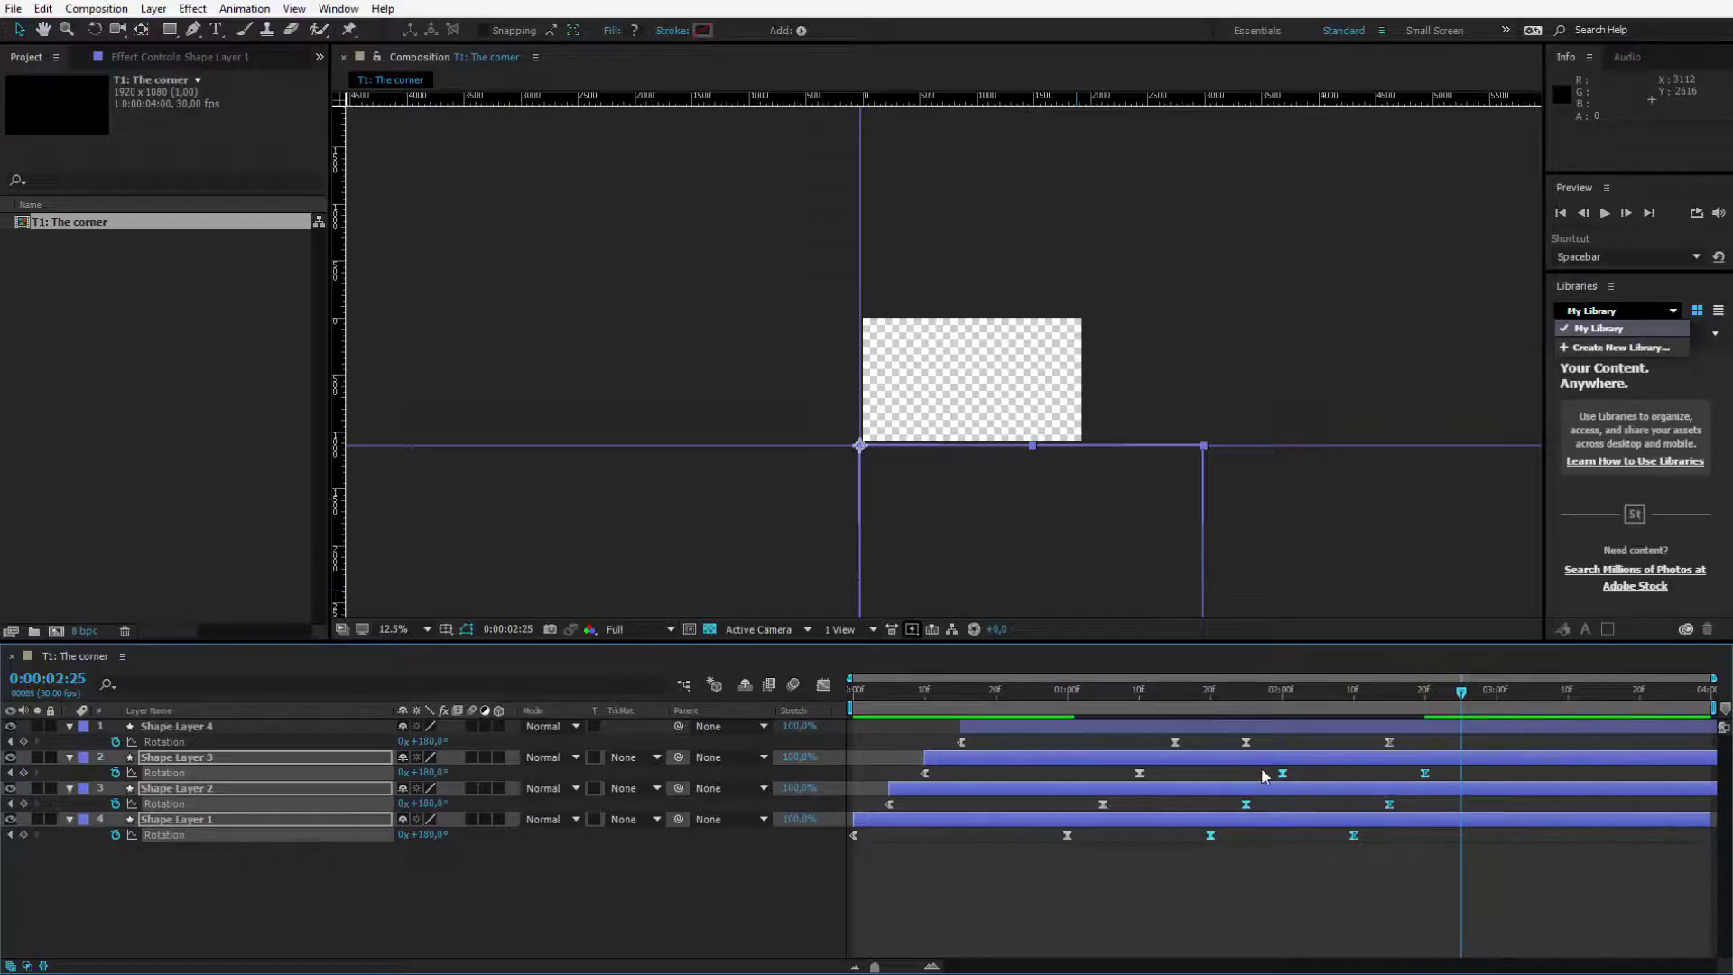
drag(1260, 768, 1364, 800)
drag(1244, 809, 1533, 828)
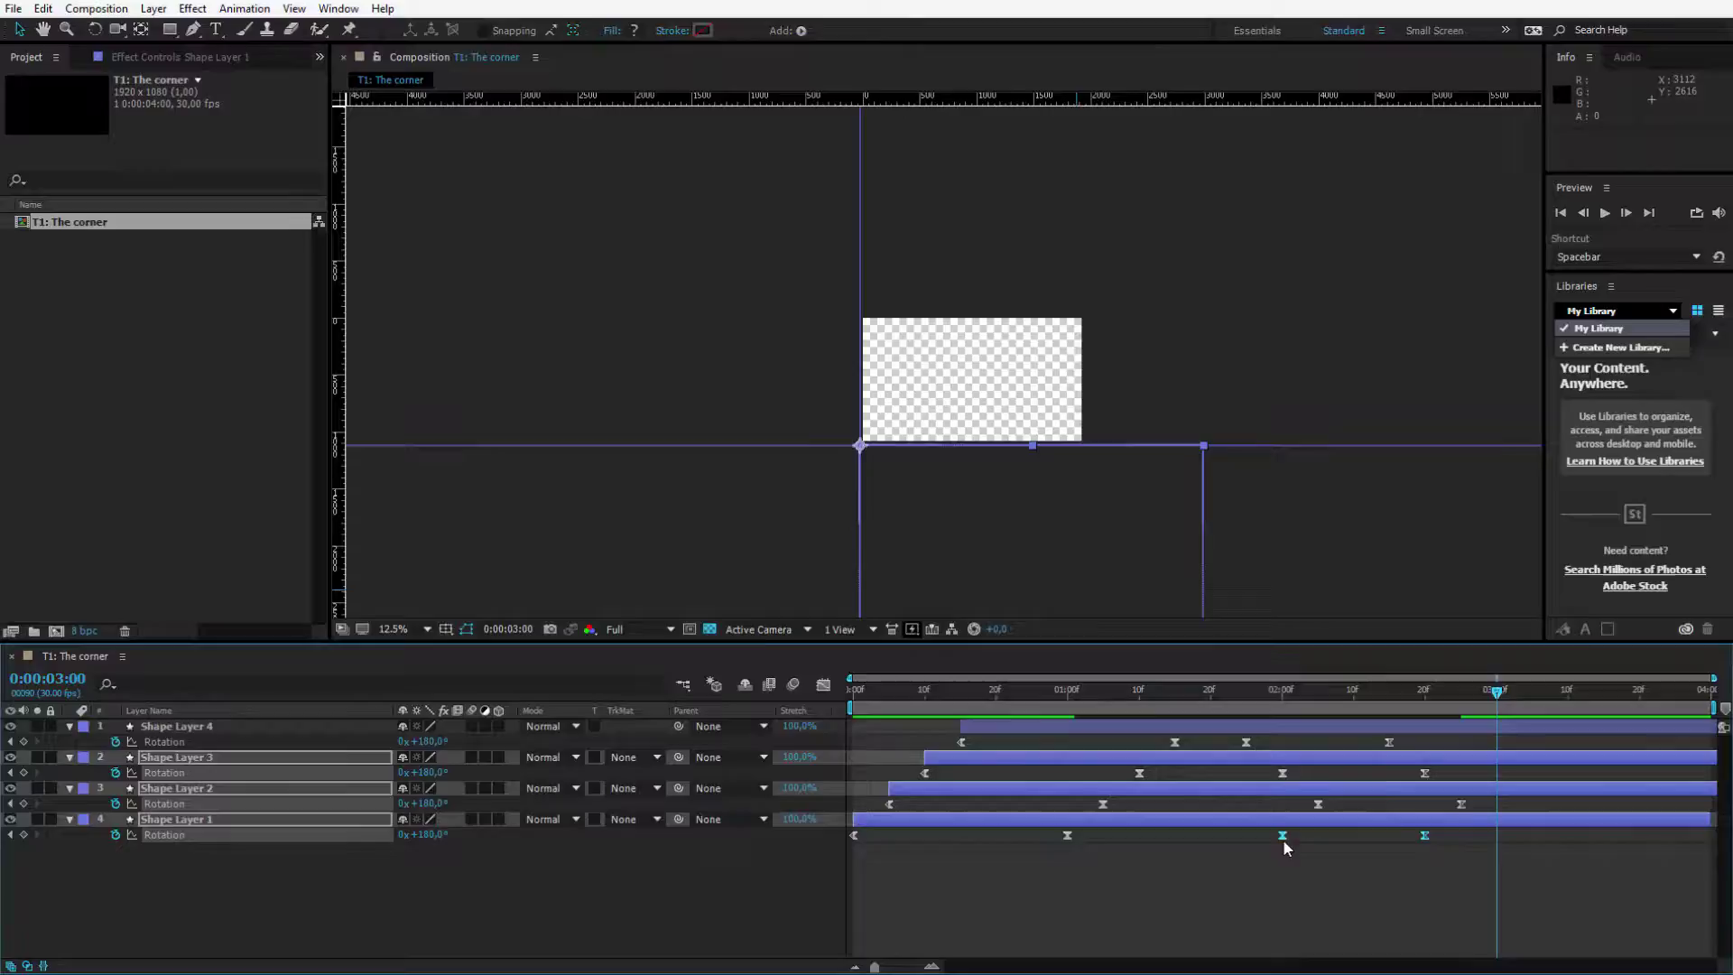
drag(1283, 837, 1355, 838)
click(1043, 896)
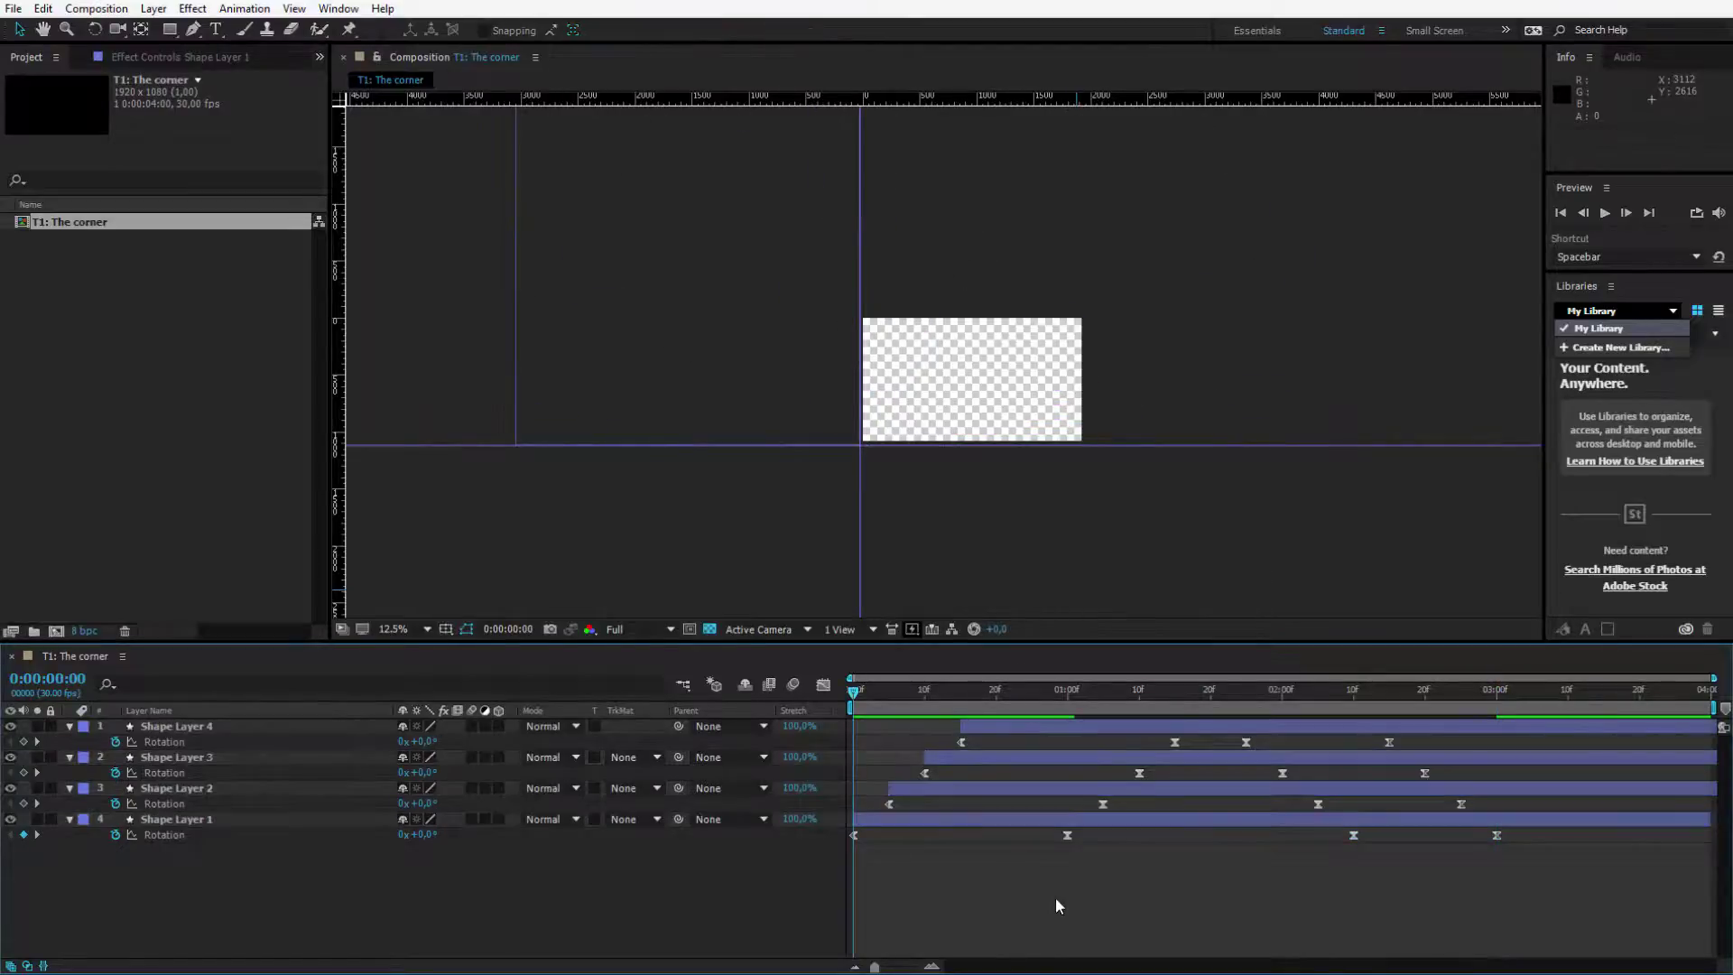
Step: Preview the staggered rotation, pause near 0:00:02:07 to inspect, then select every layer's final Rotation keyframe
key(space)
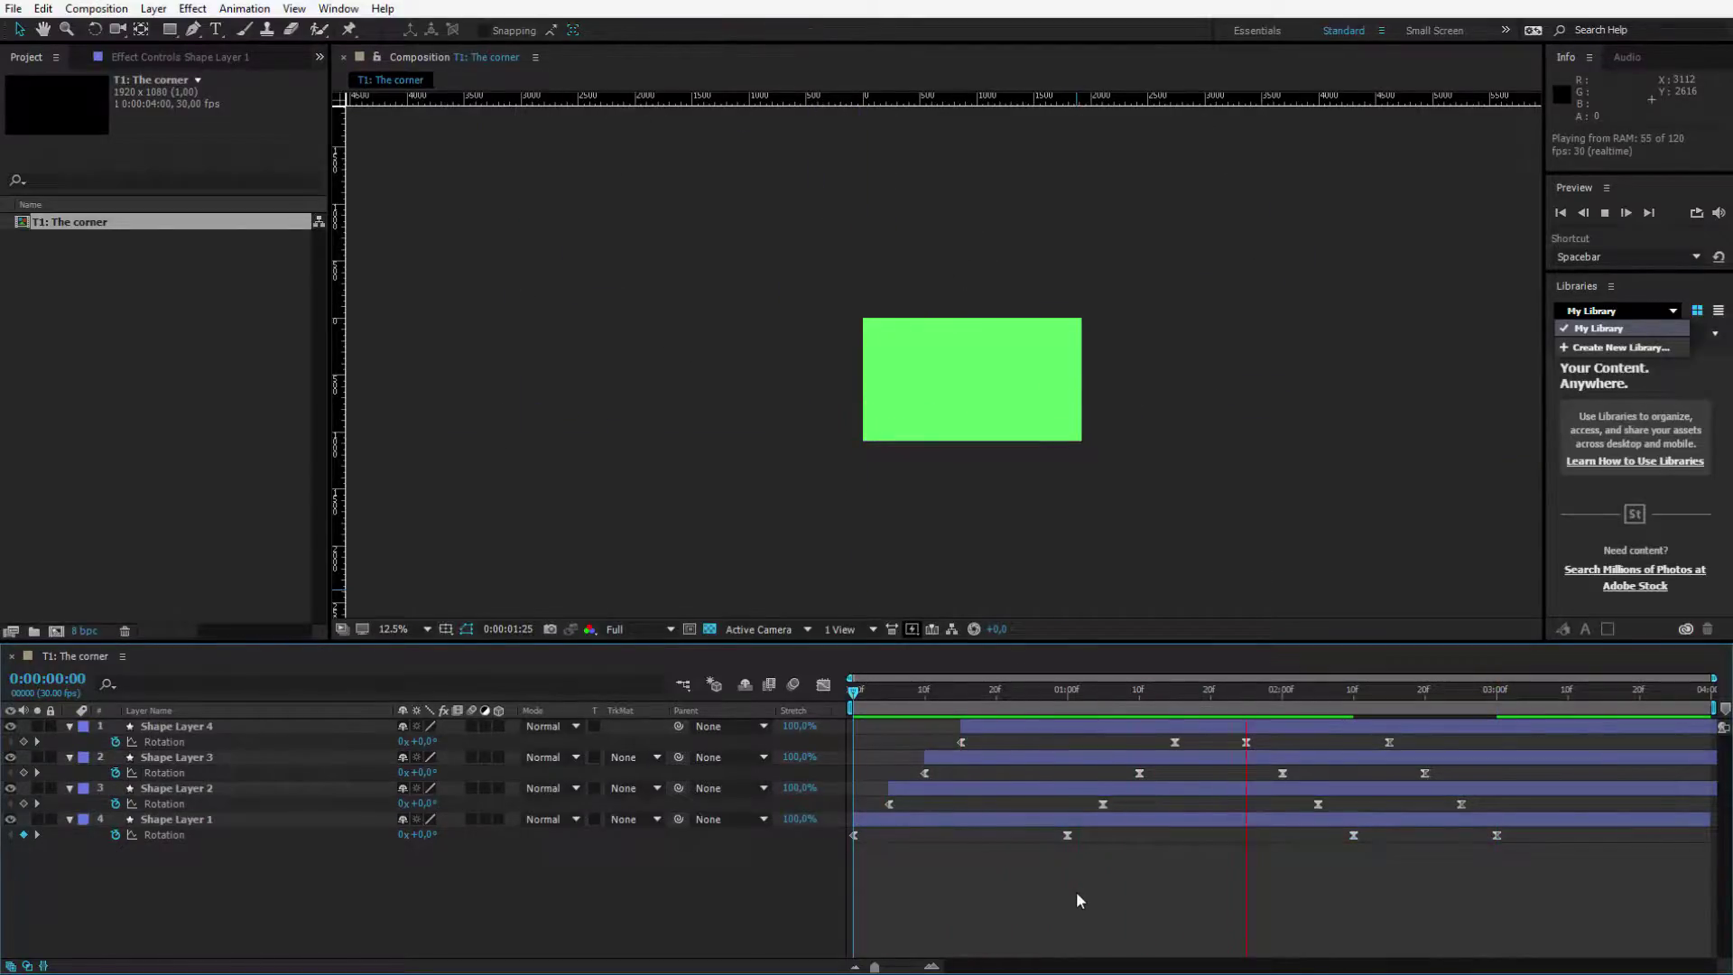
click(1338, 691)
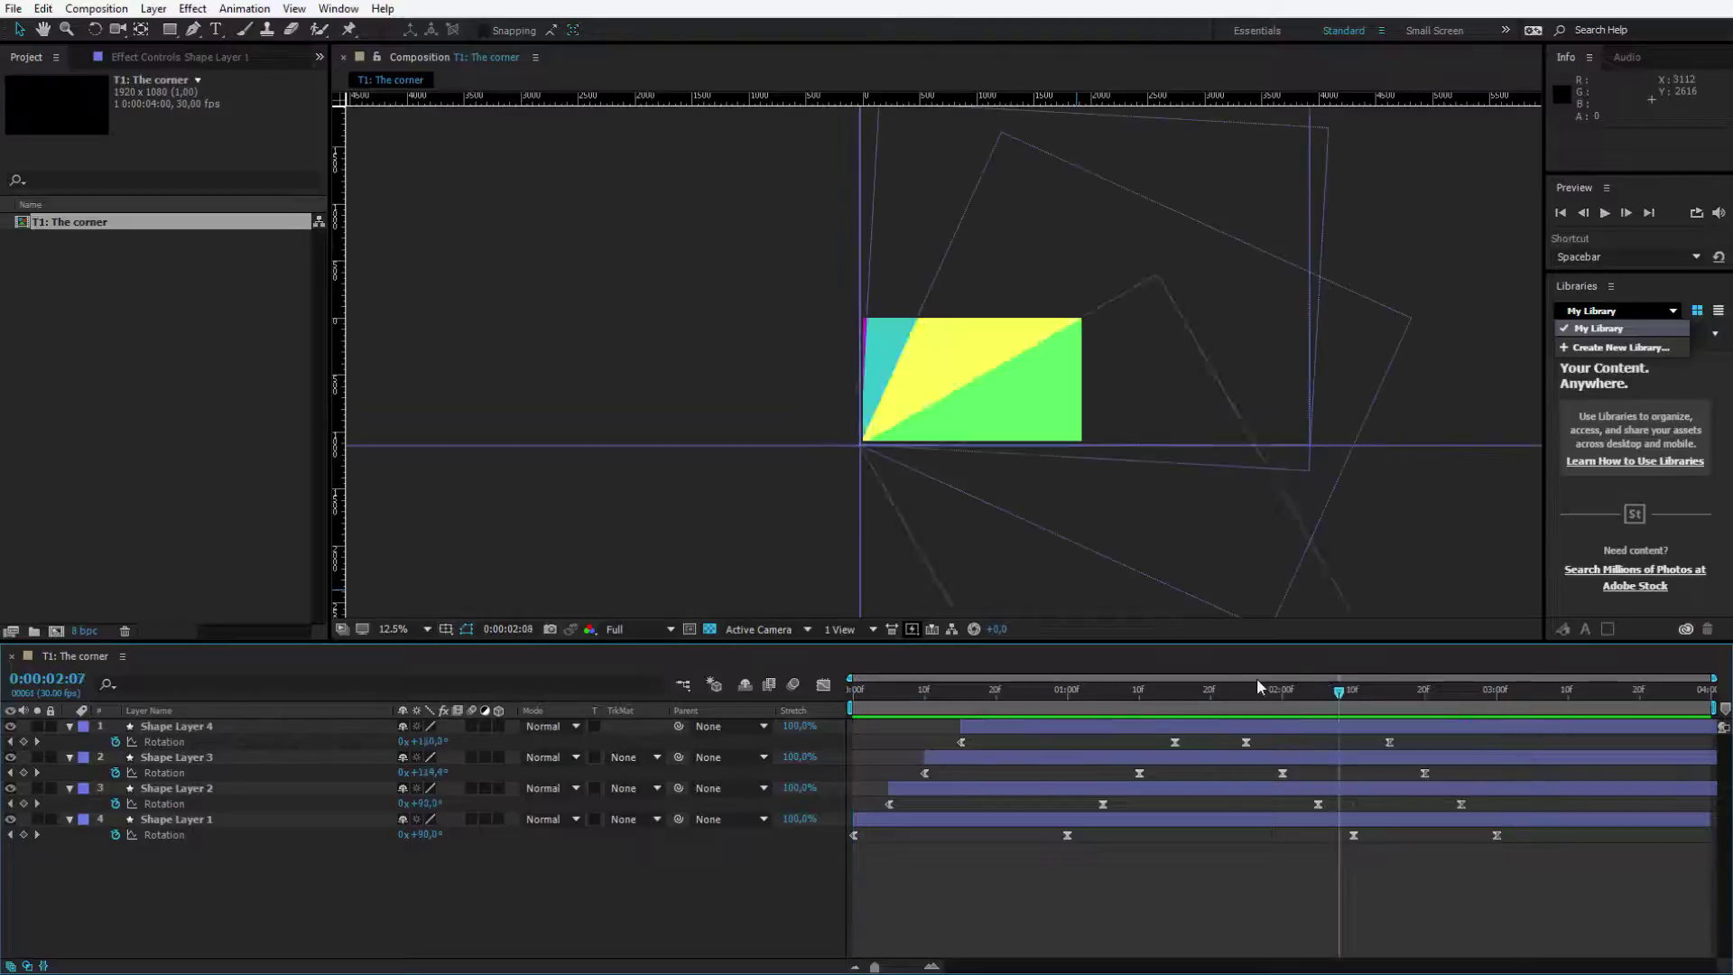
drag(1256, 686, 1353, 691)
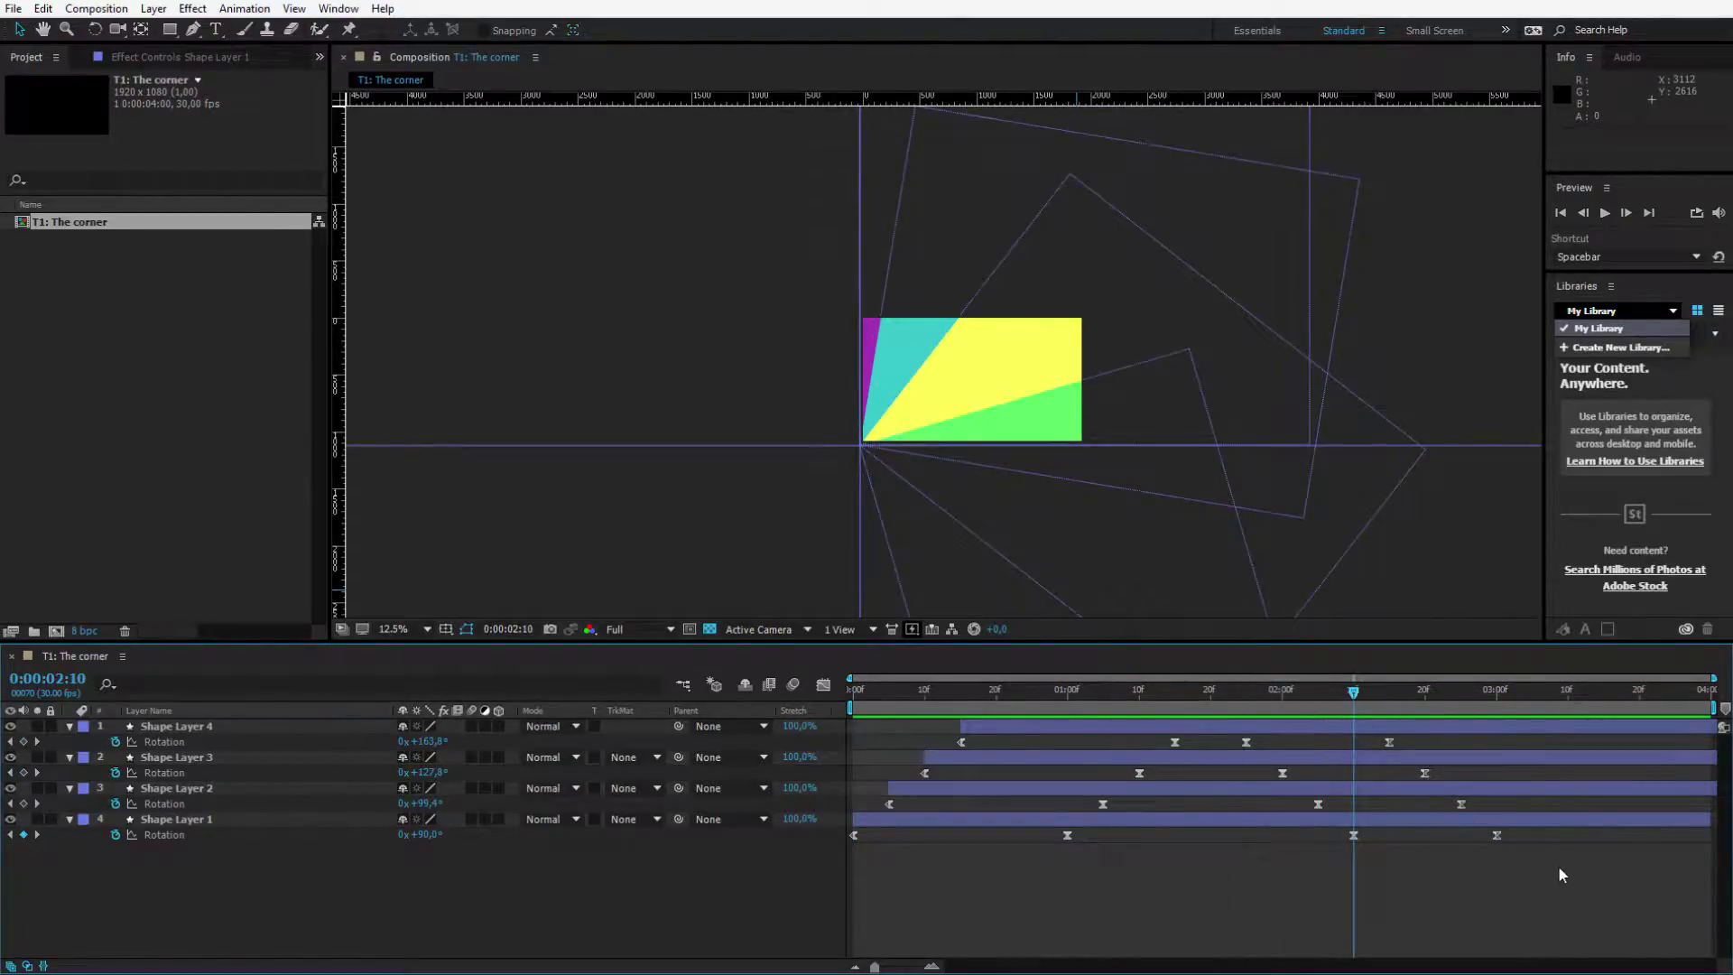
drag(1578, 909, 1381, 740)
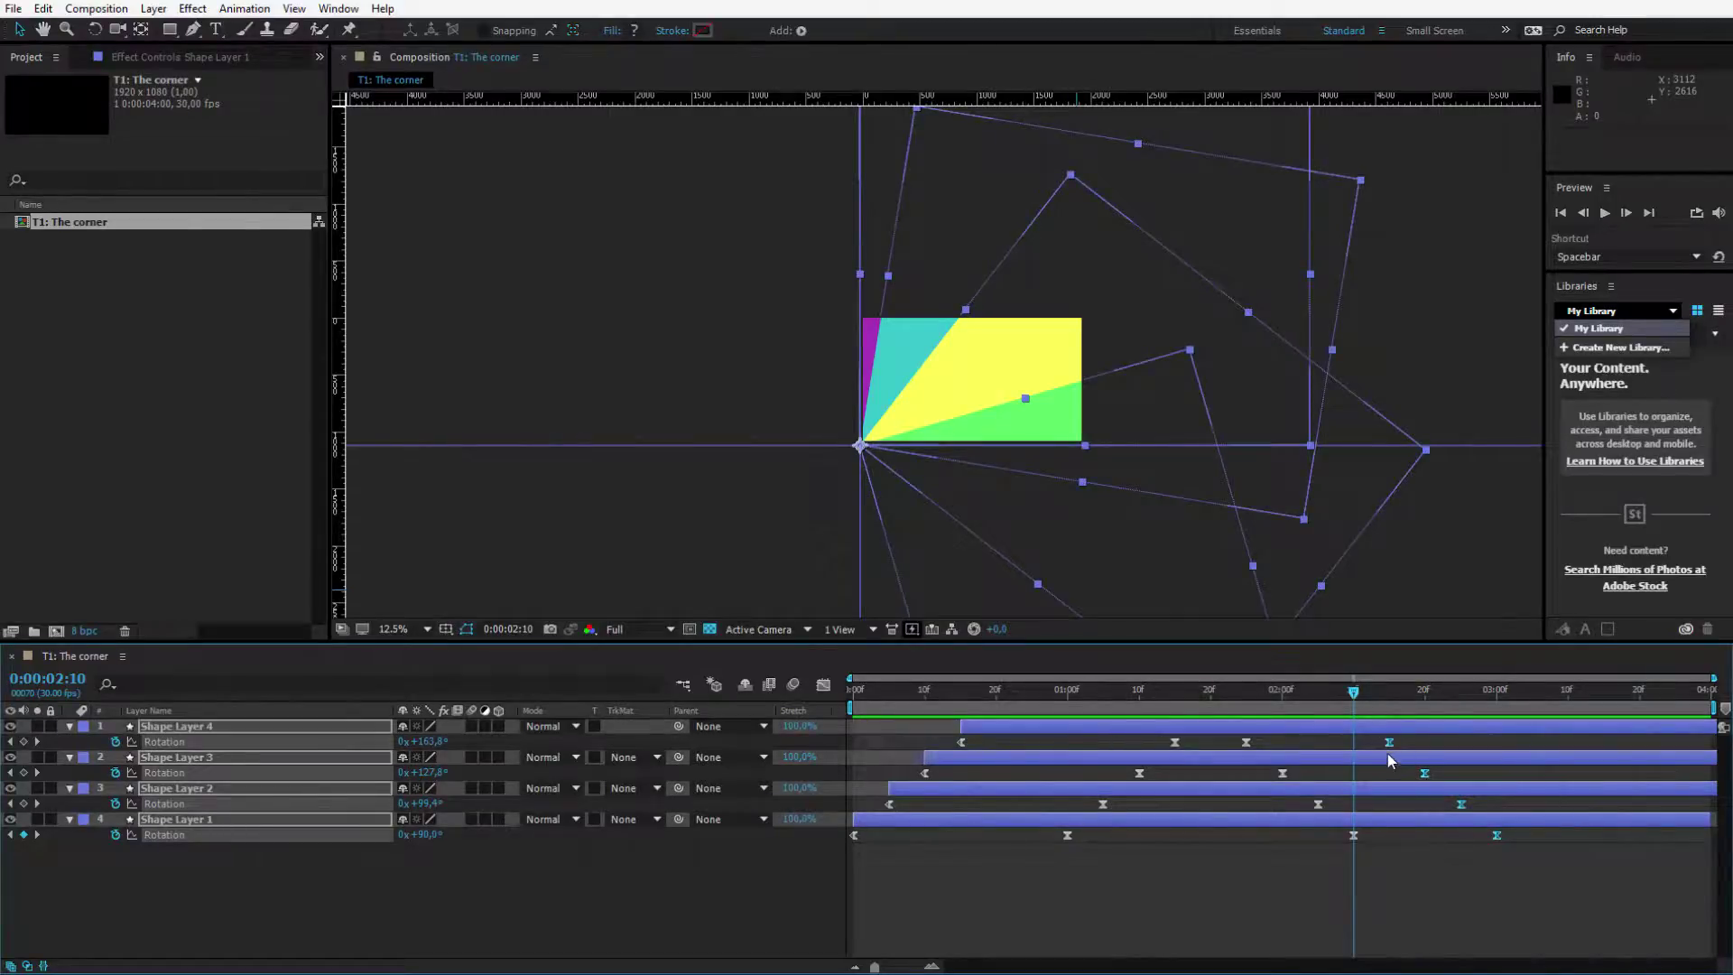
Step: Move the final Rotation keyframes earlier, aligning Shape Layer 4's with the current time
drag(1389, 744, 1308, 750)
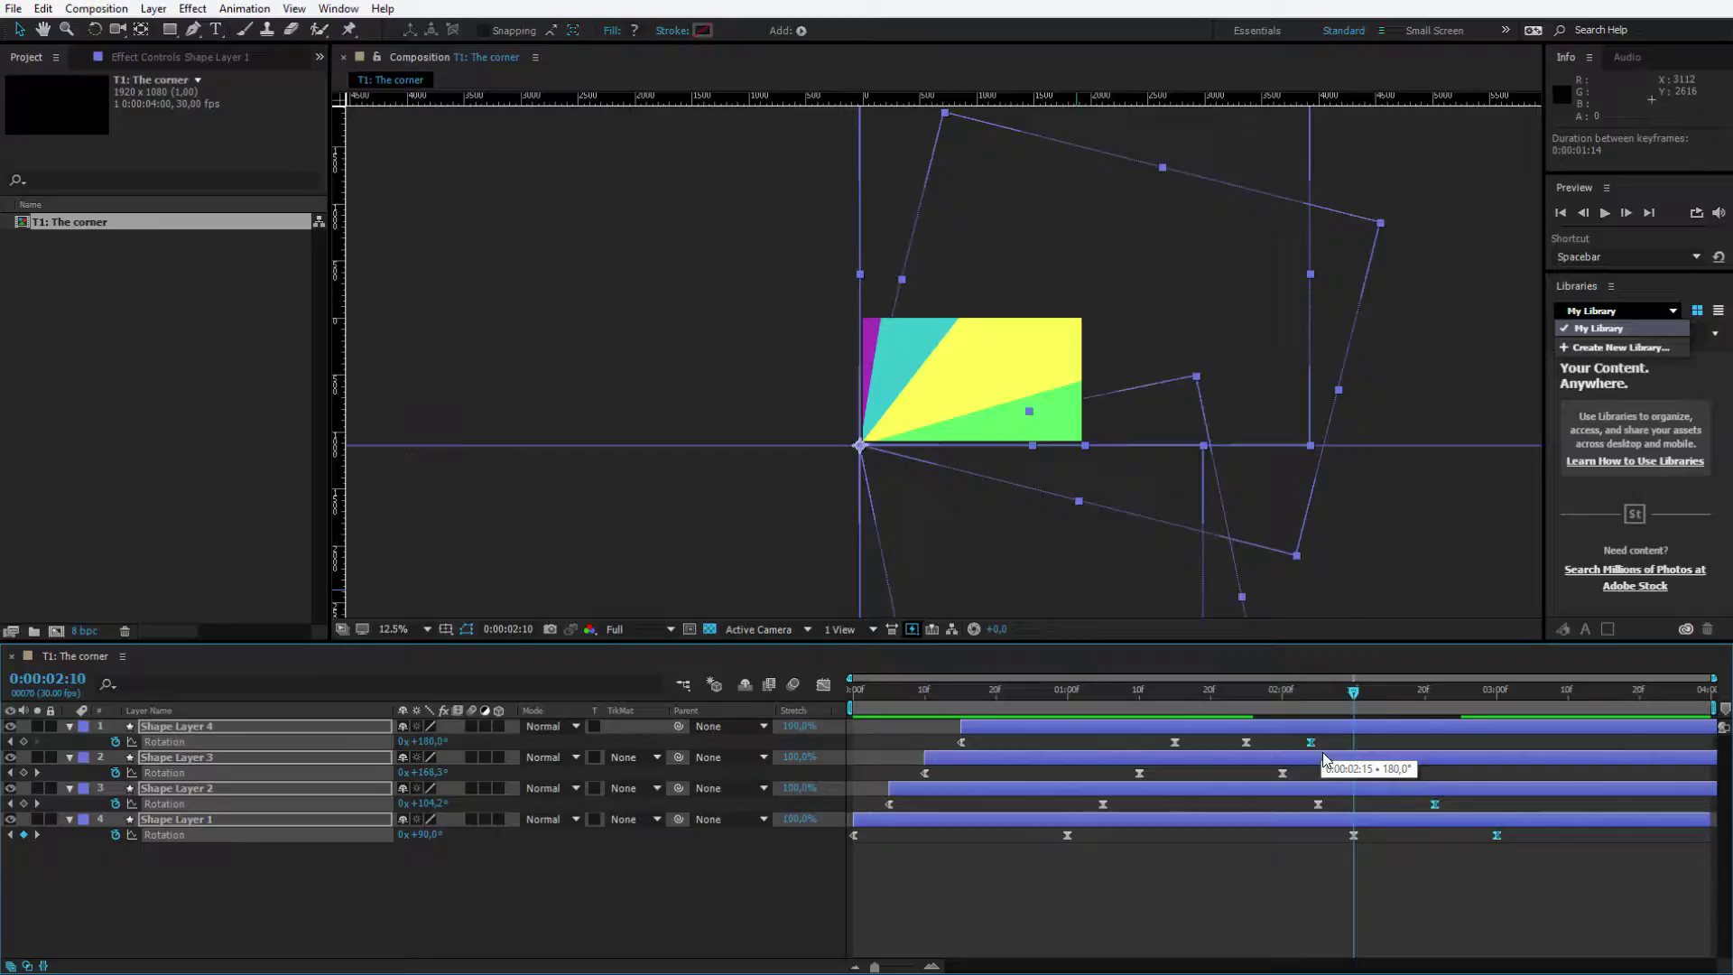
drag(1324, 759, 1351, 760)
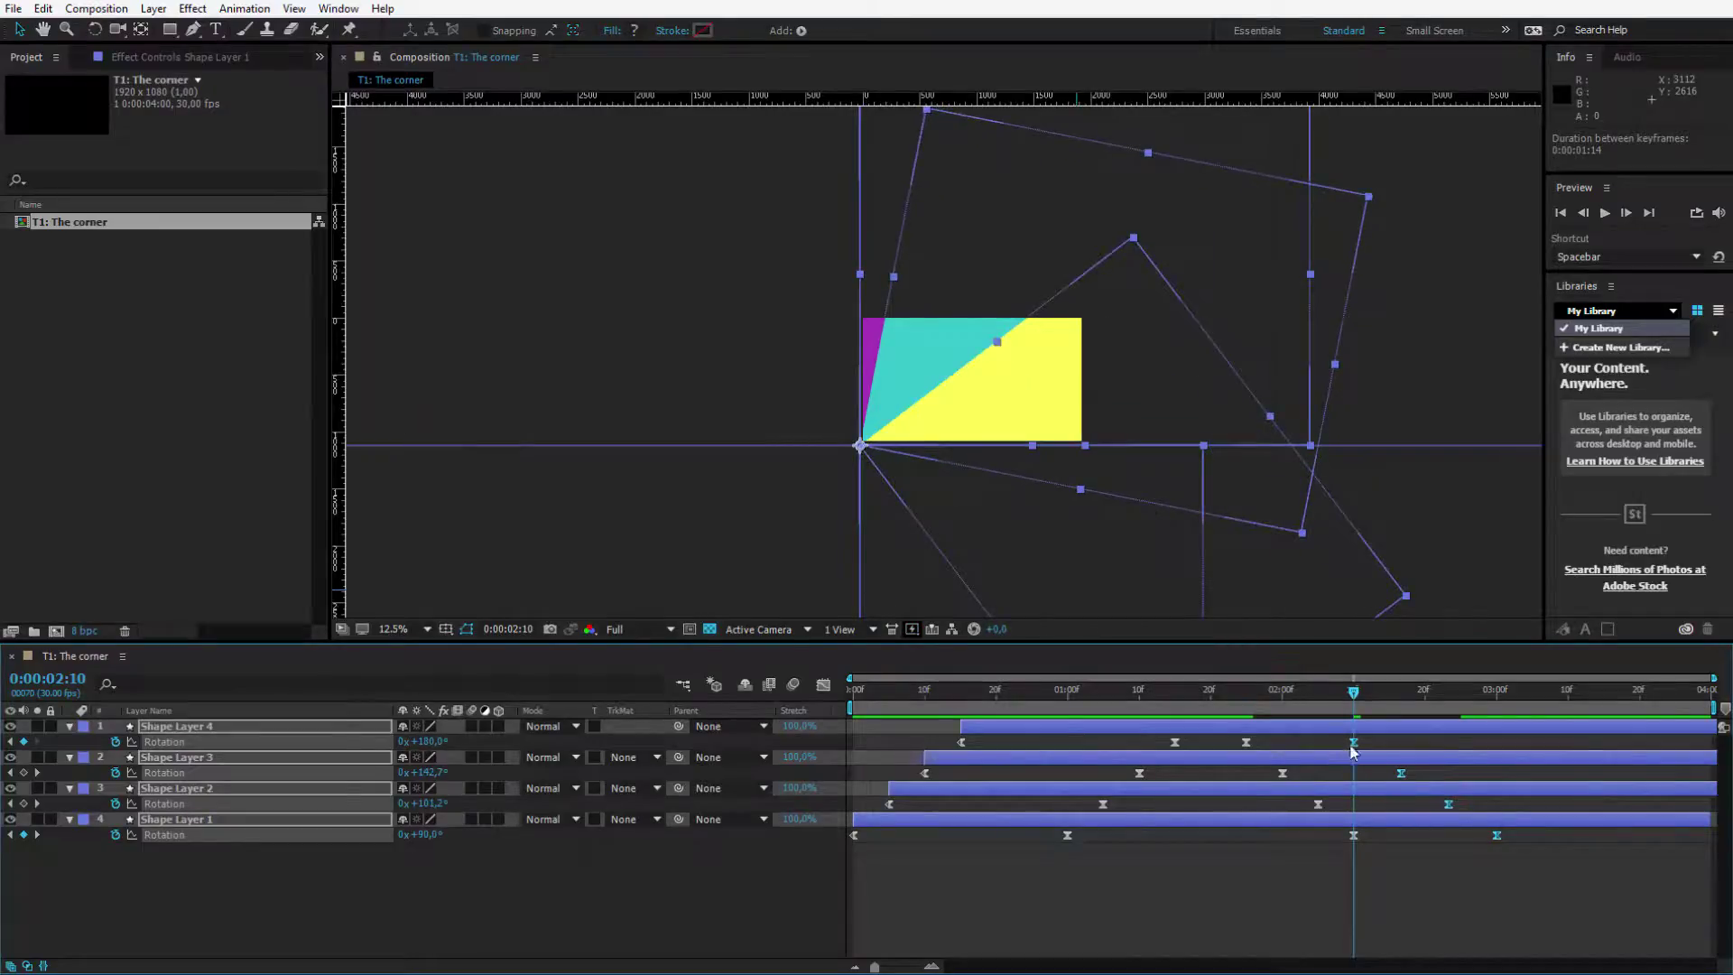
drag(1354, 742, 1332, 742)
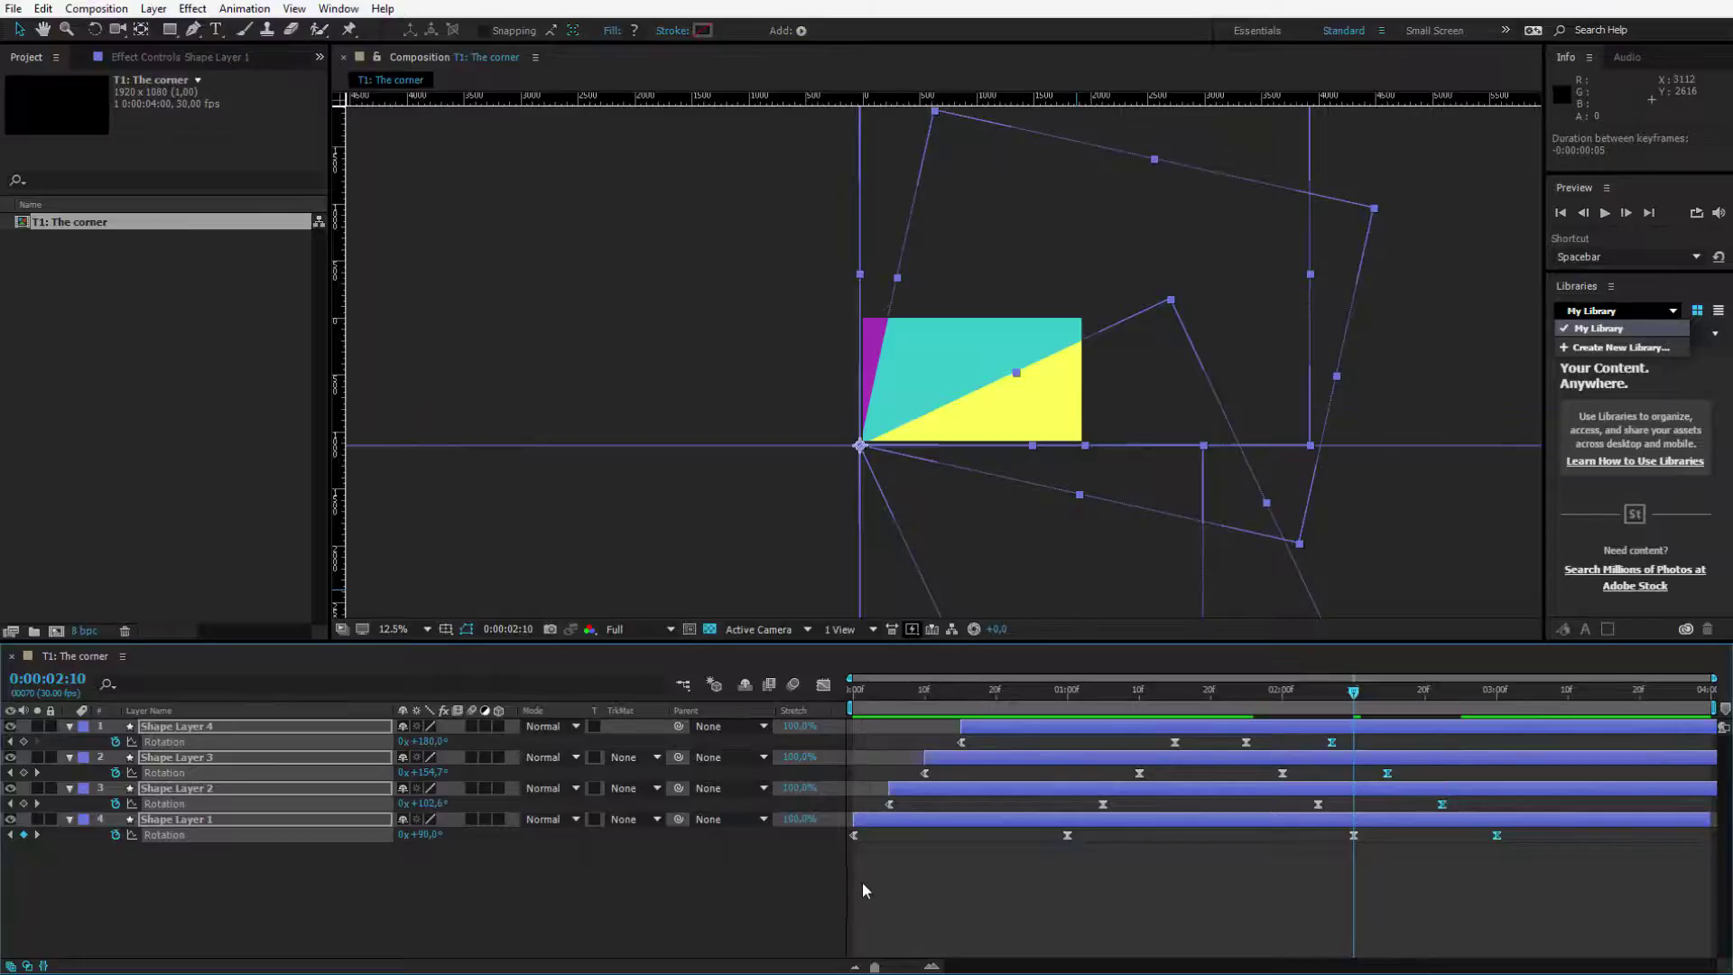
Step: Stagger the first Rotation keyframes so Shape Layers 2–4 start progressively later, anchored on Layer 1
drag(854, 871, 1090, 769)
key(ctrl+z)
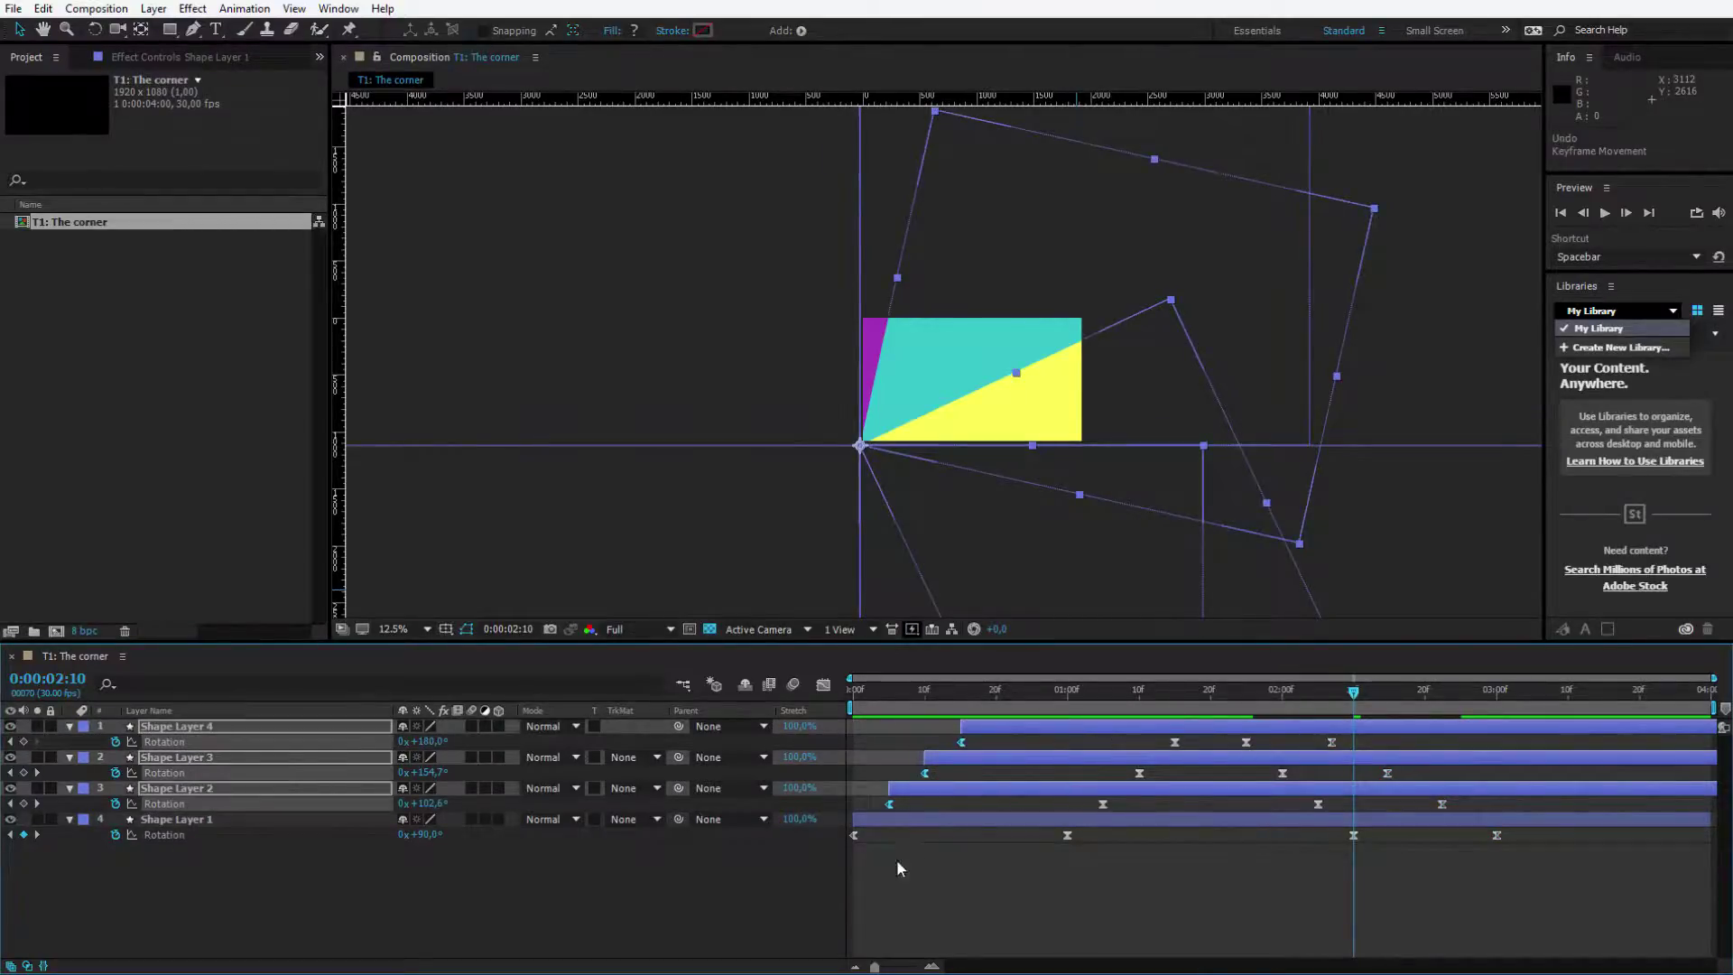
click(854, 836)
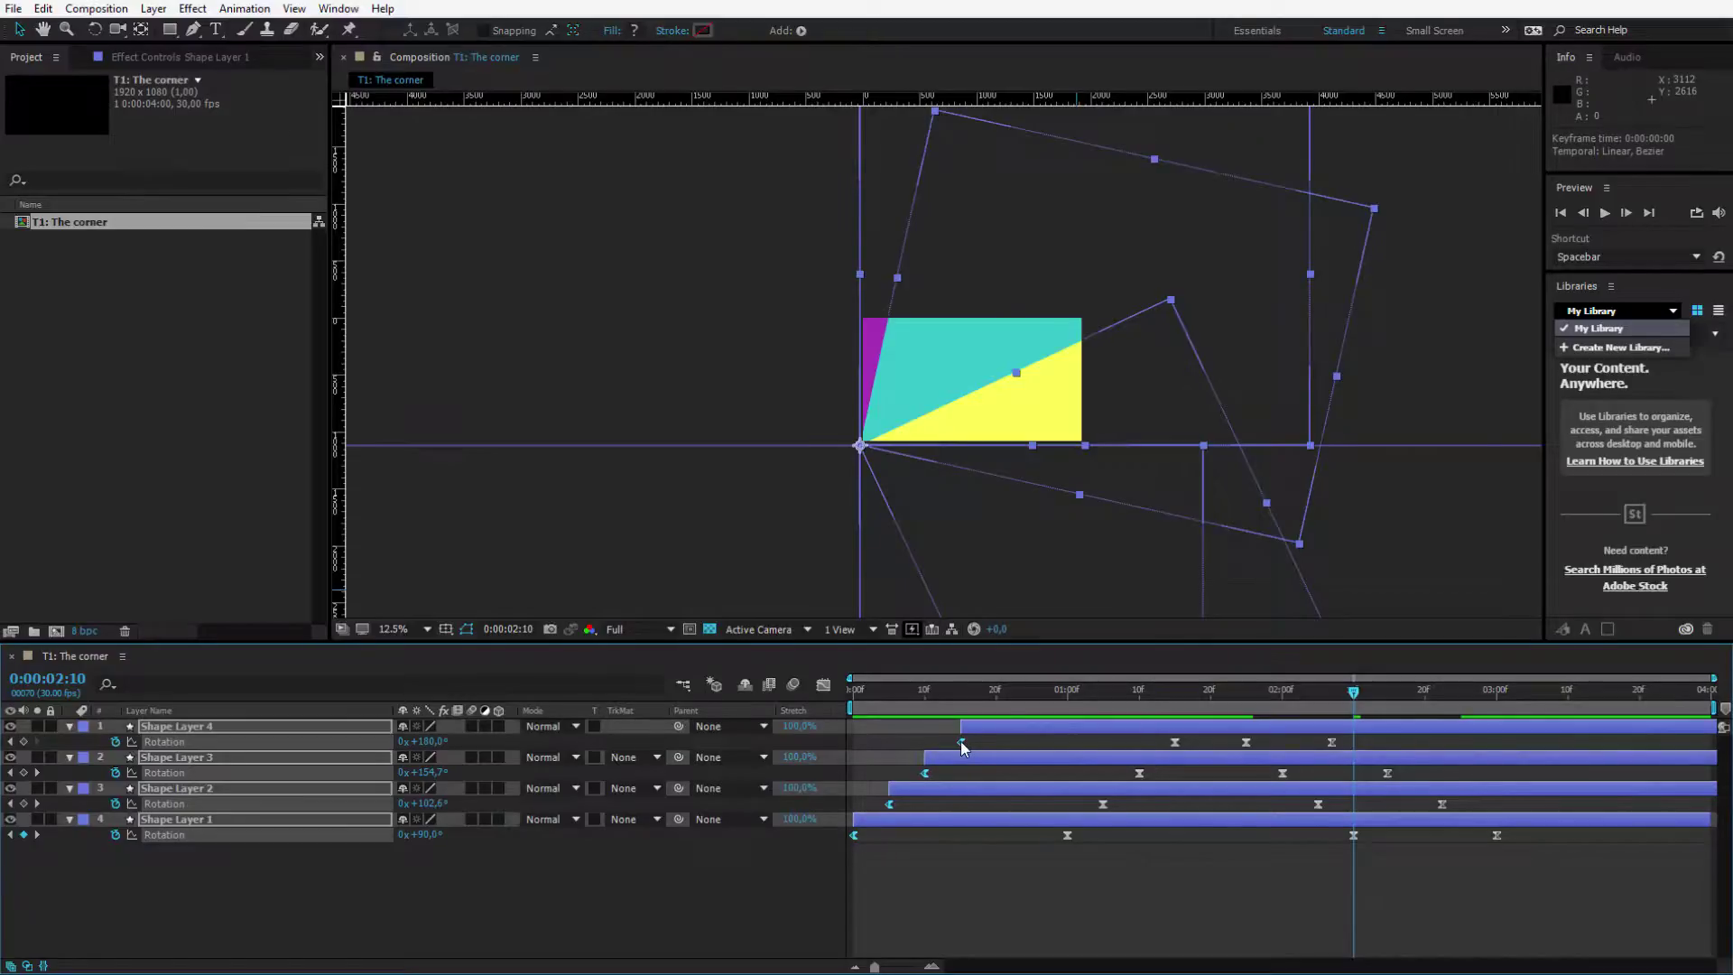
drag(961, 744, 1061, 745)
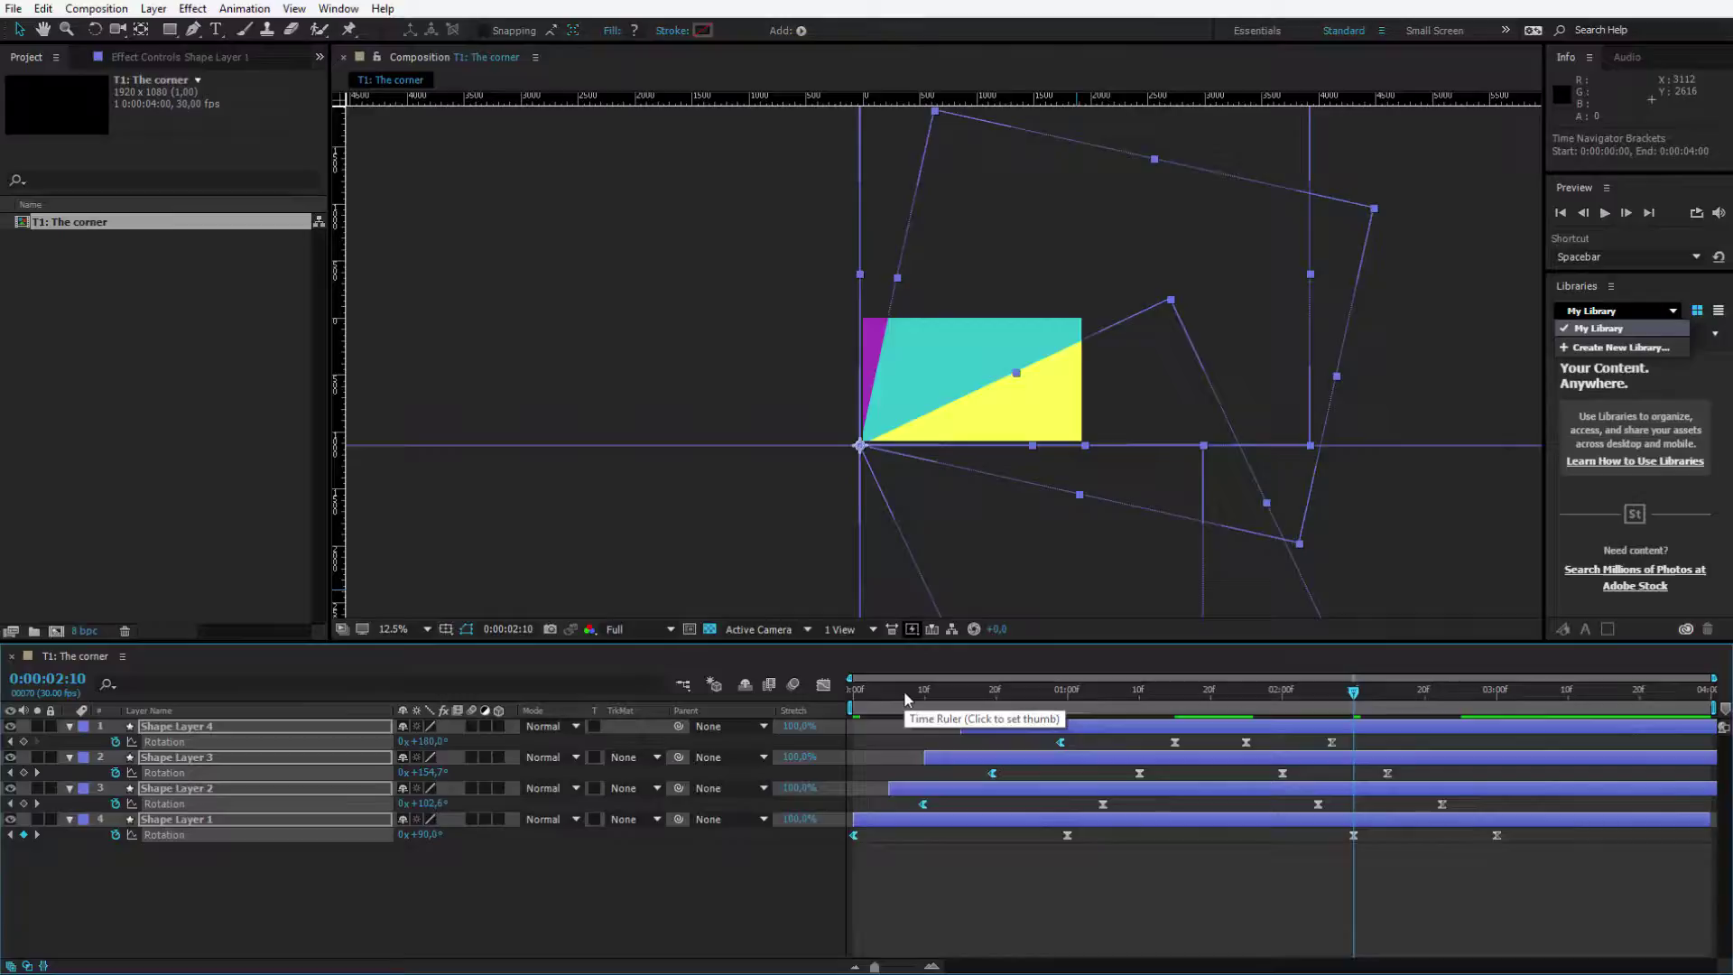
Step: Preview from the start, inspect 0:00:01:13, and undo the wider spread of first keyframes
key(Home)
click(1245, 921)
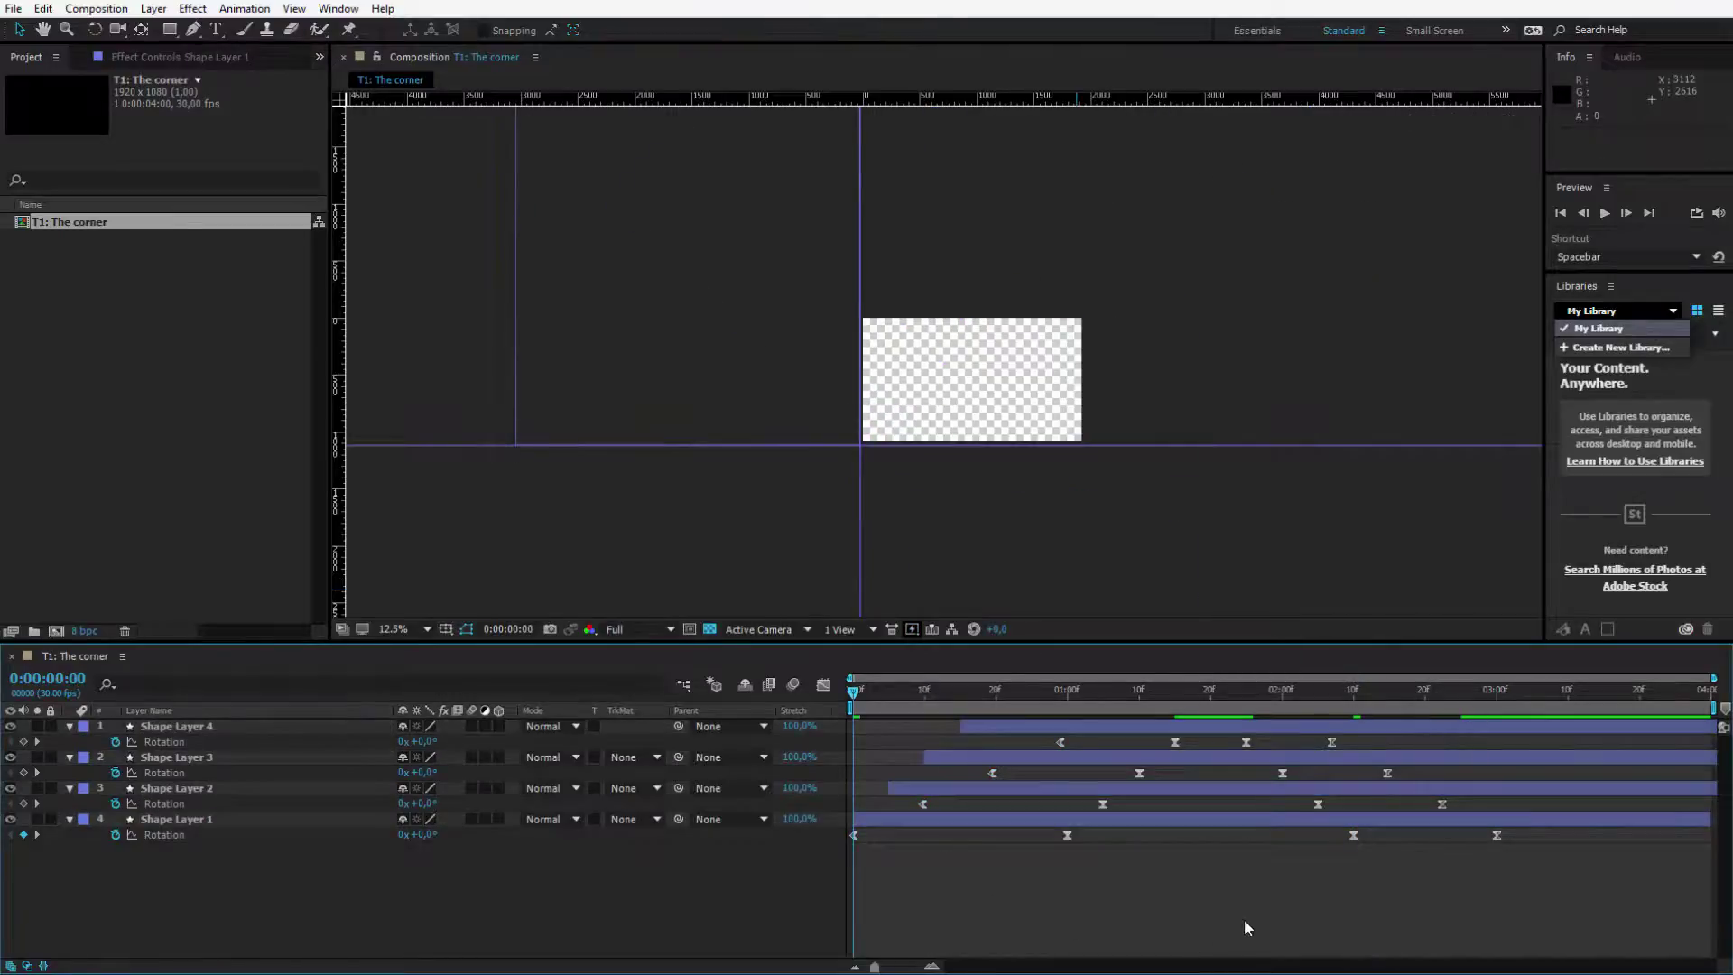
key(space)
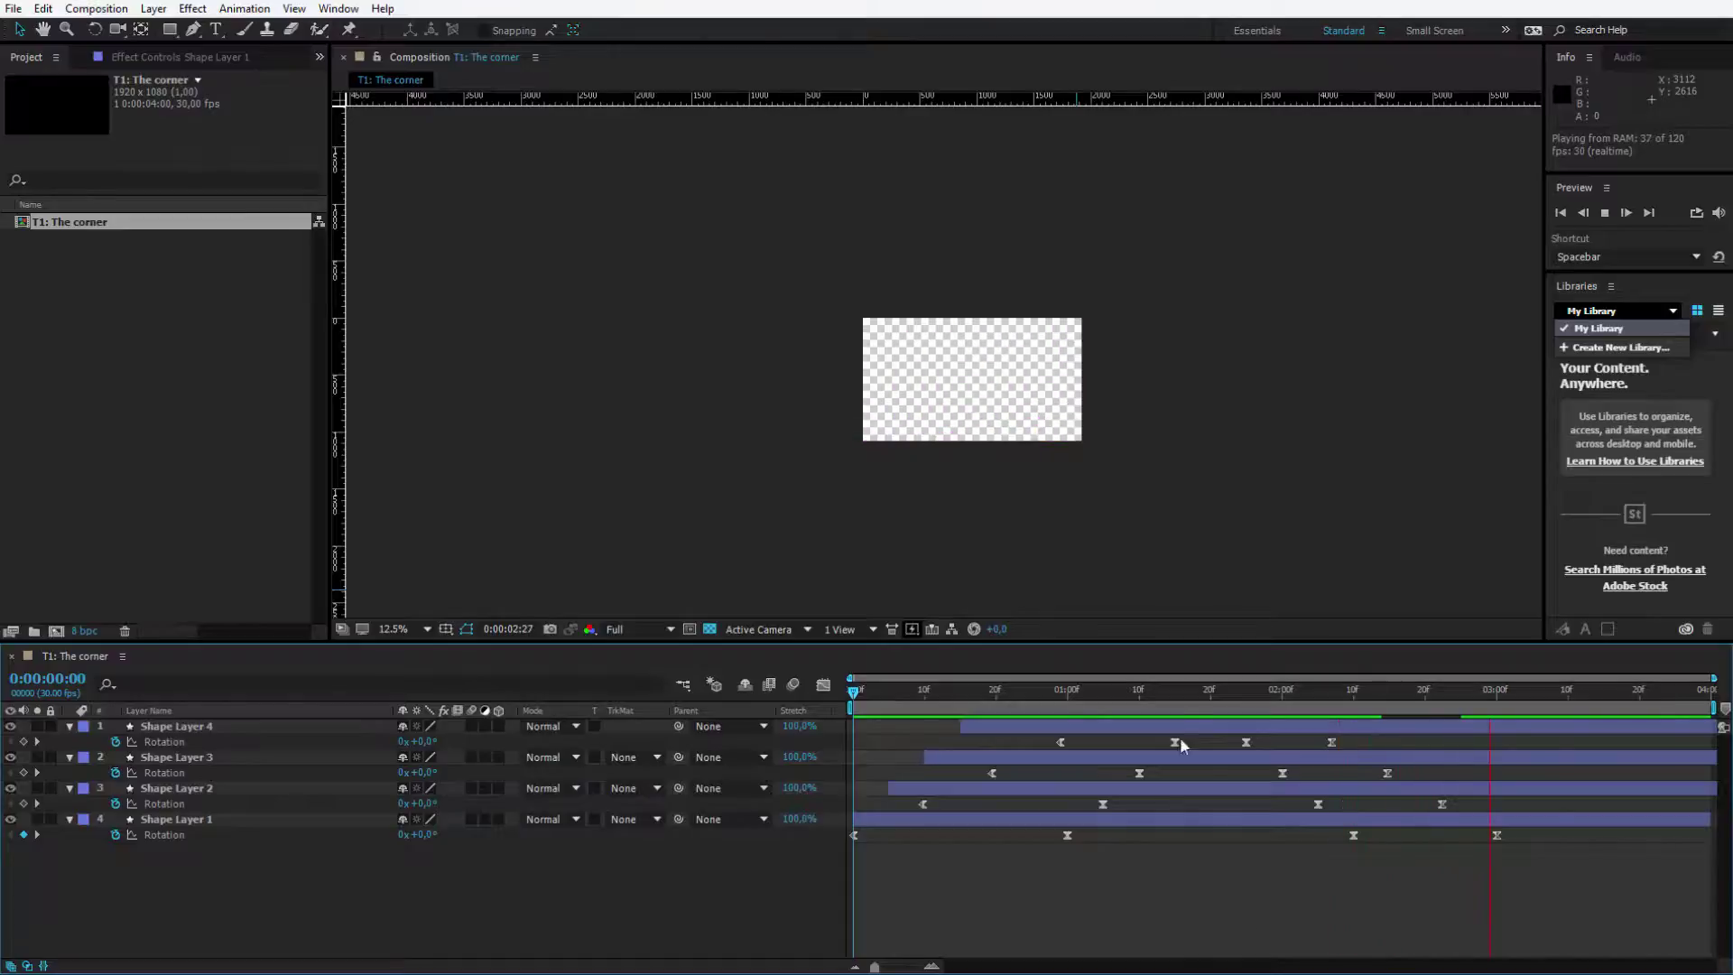
key(space)
click(1165, 690)
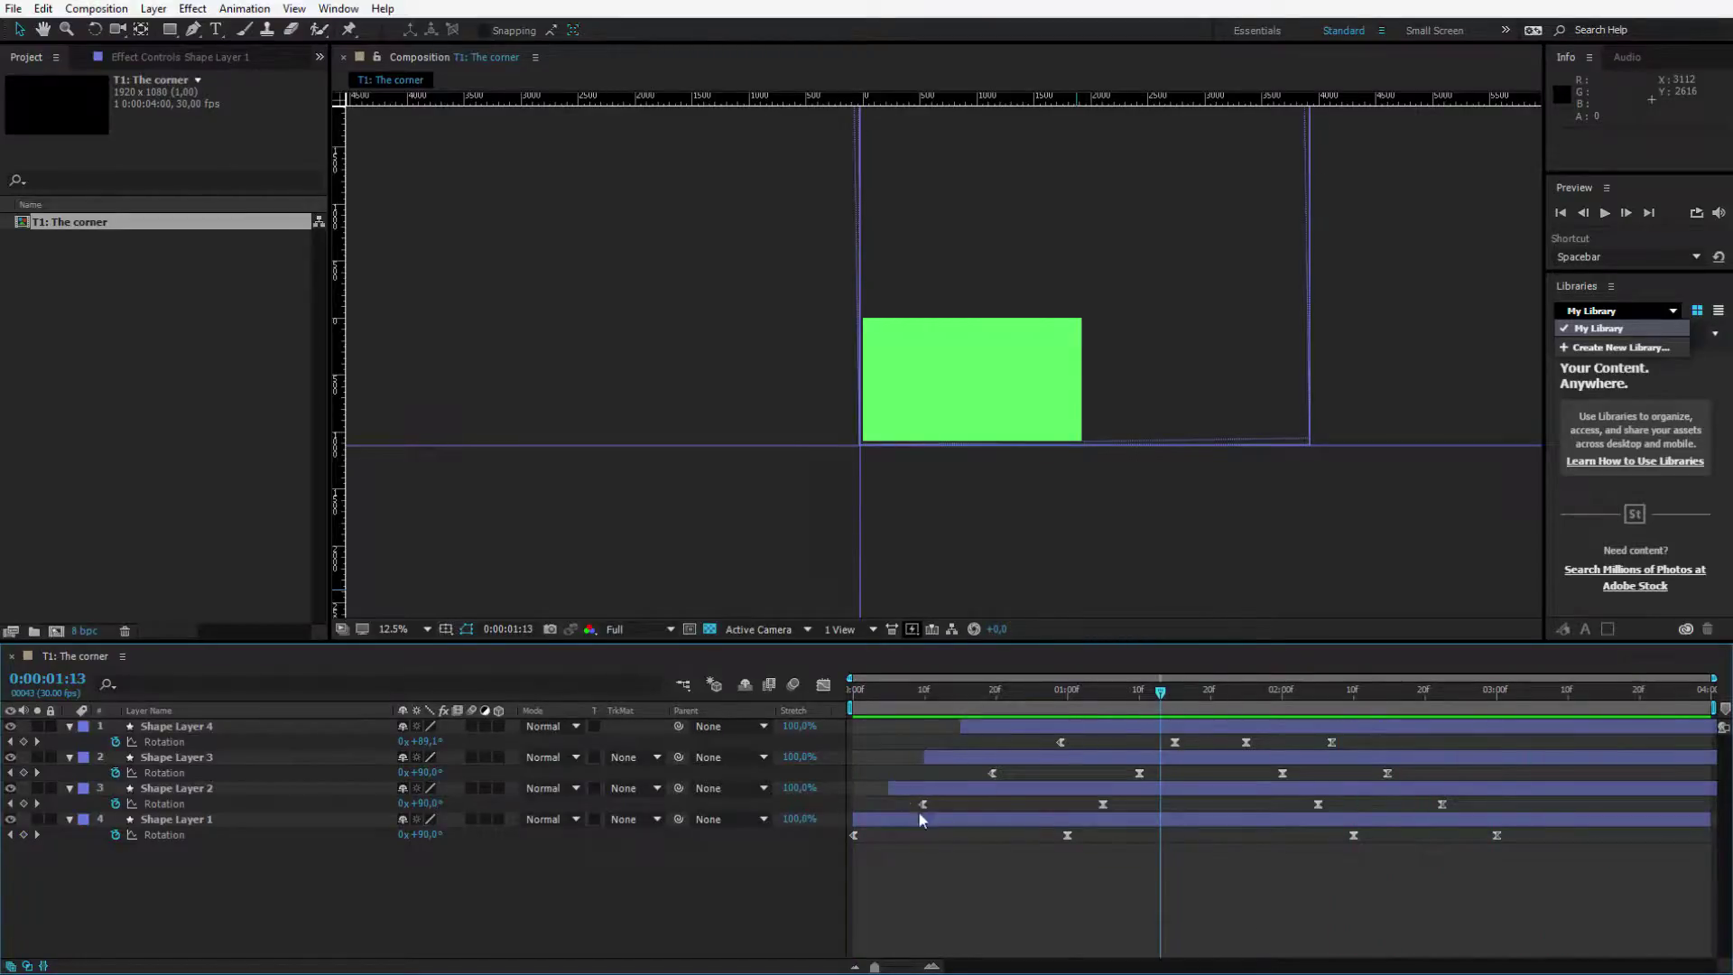
key(ctrl+z)
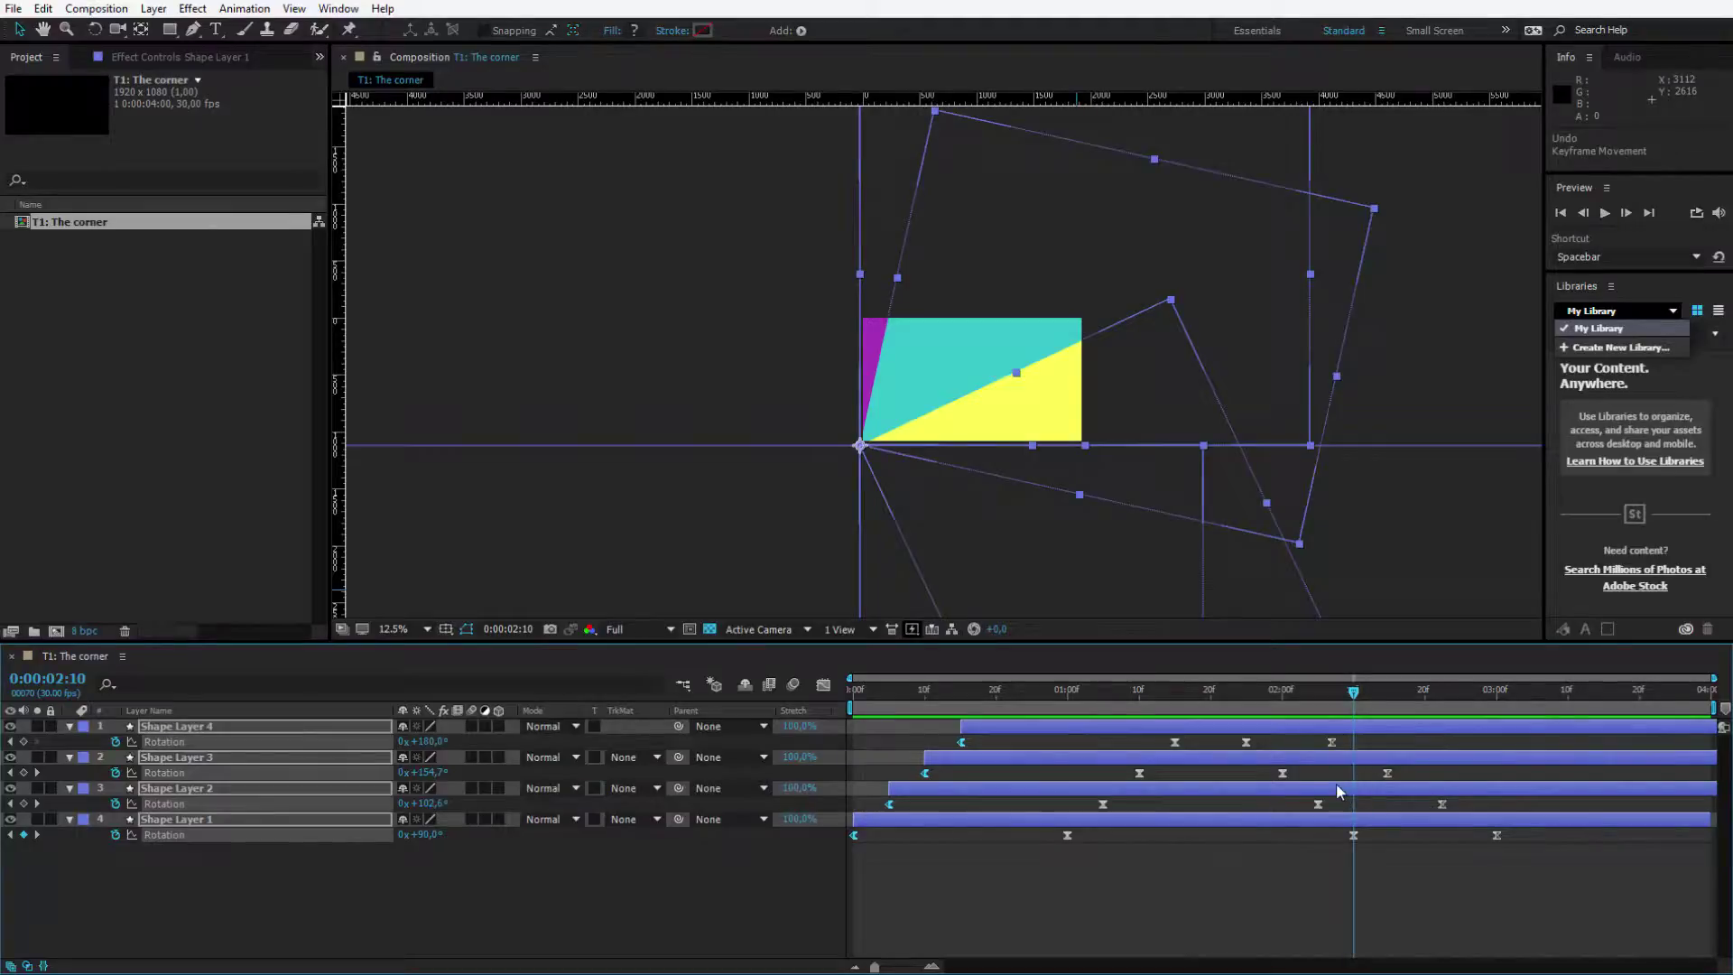
Step: Preview the tighter stagger again, stopping at 0:00:00:23 to check the fanned rectangles
drag(912, 690, 850, 693)
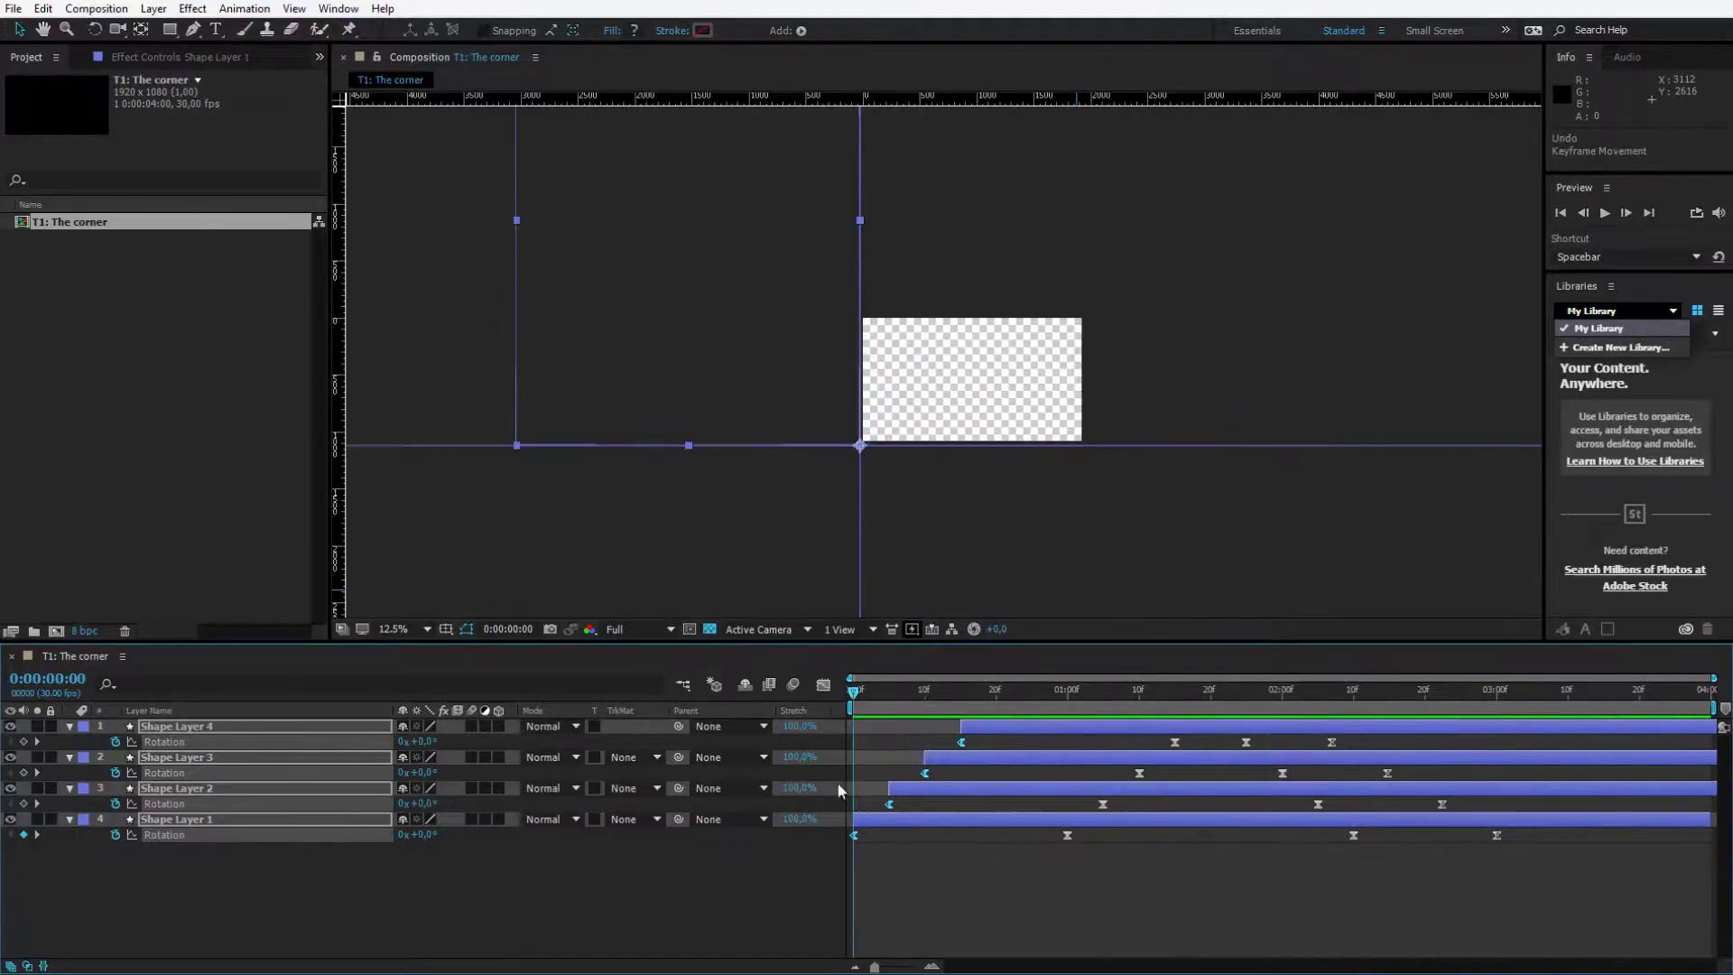
click(971, 879)
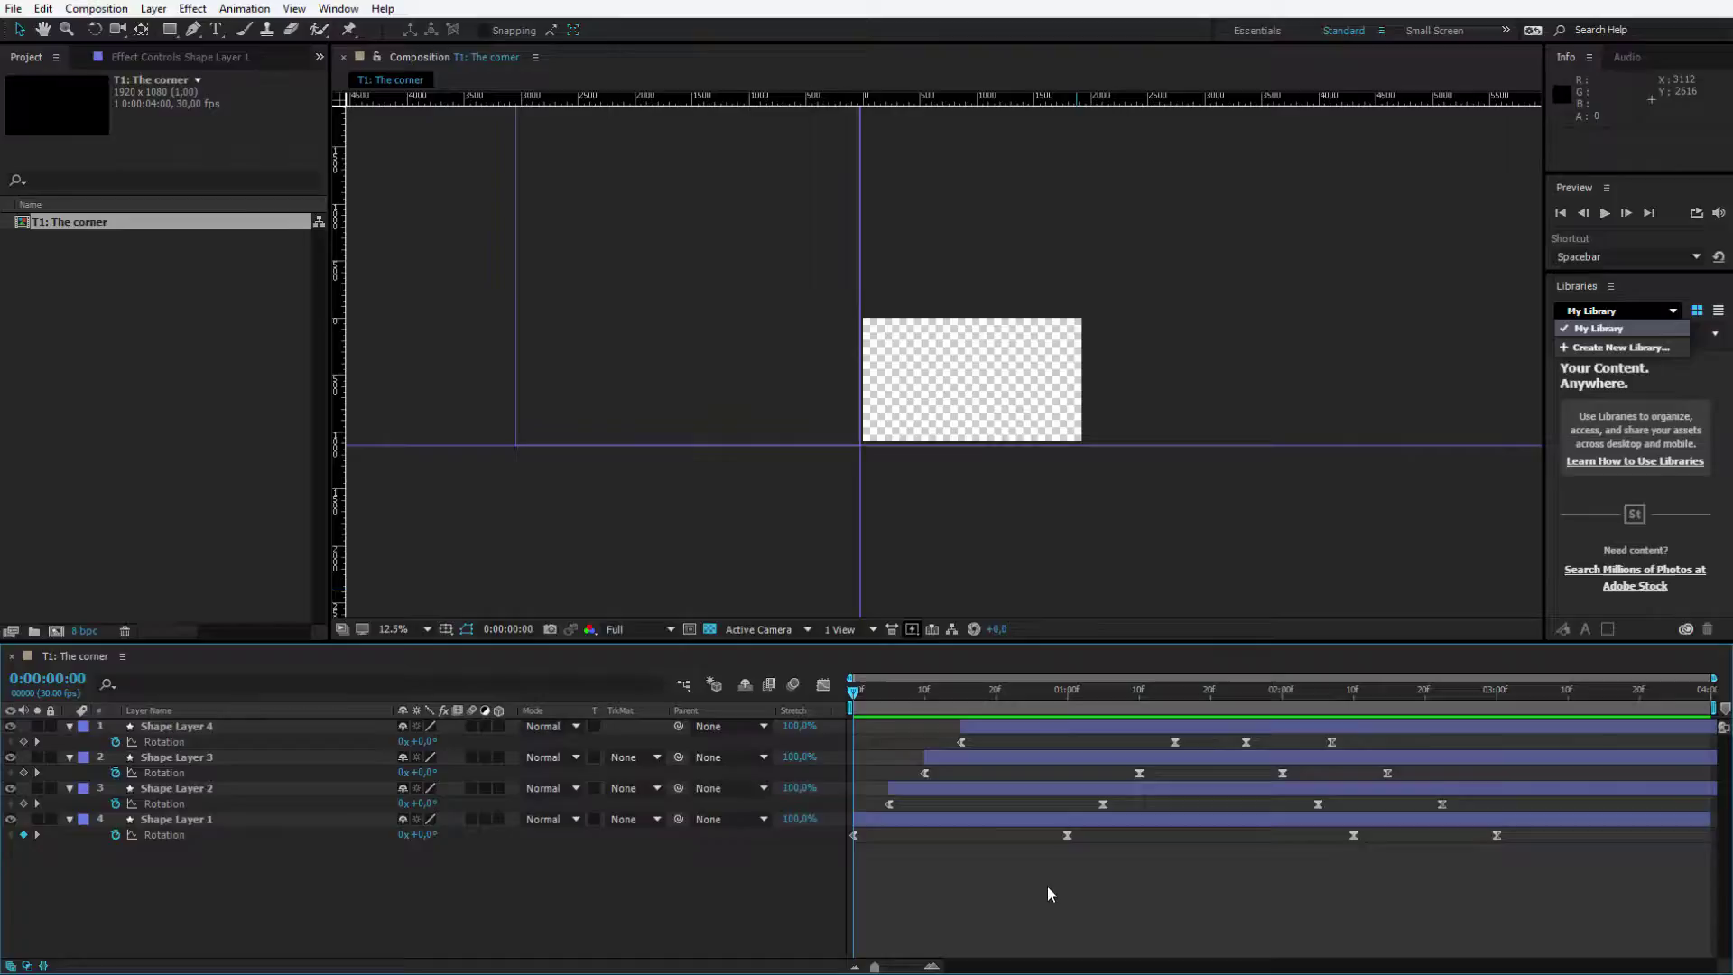
key(space)
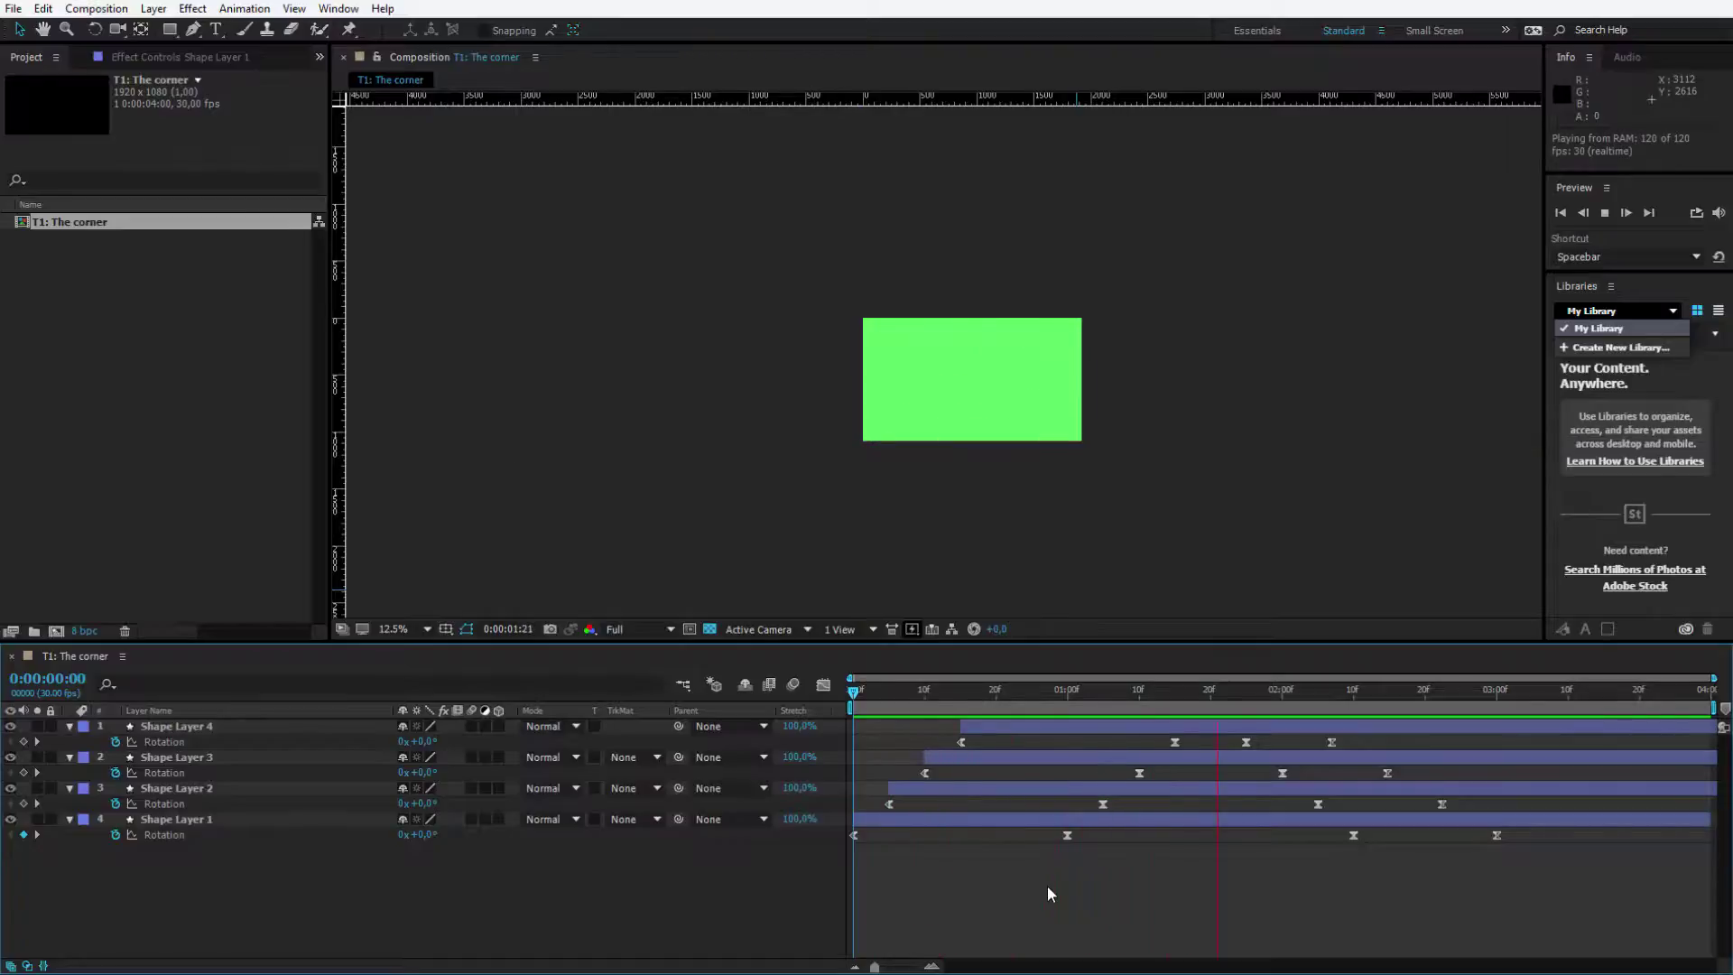
click(907, 691)
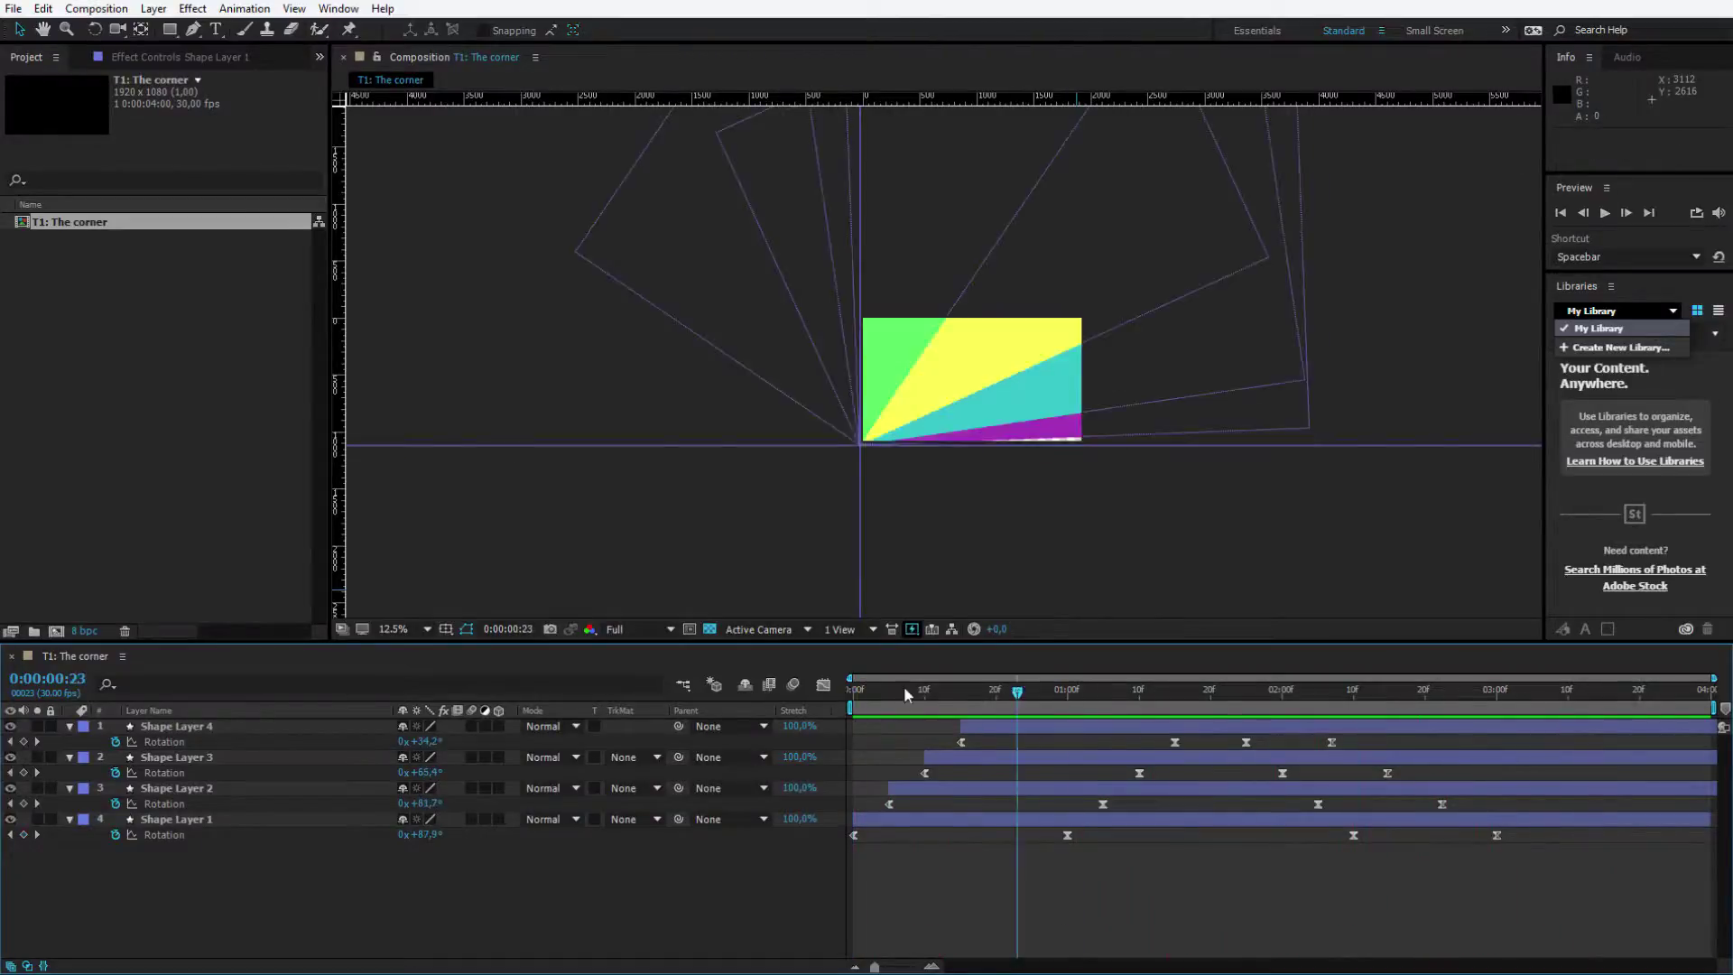
drag(906, 692, 1018, 711)
scroll(917, 386, up, 1)
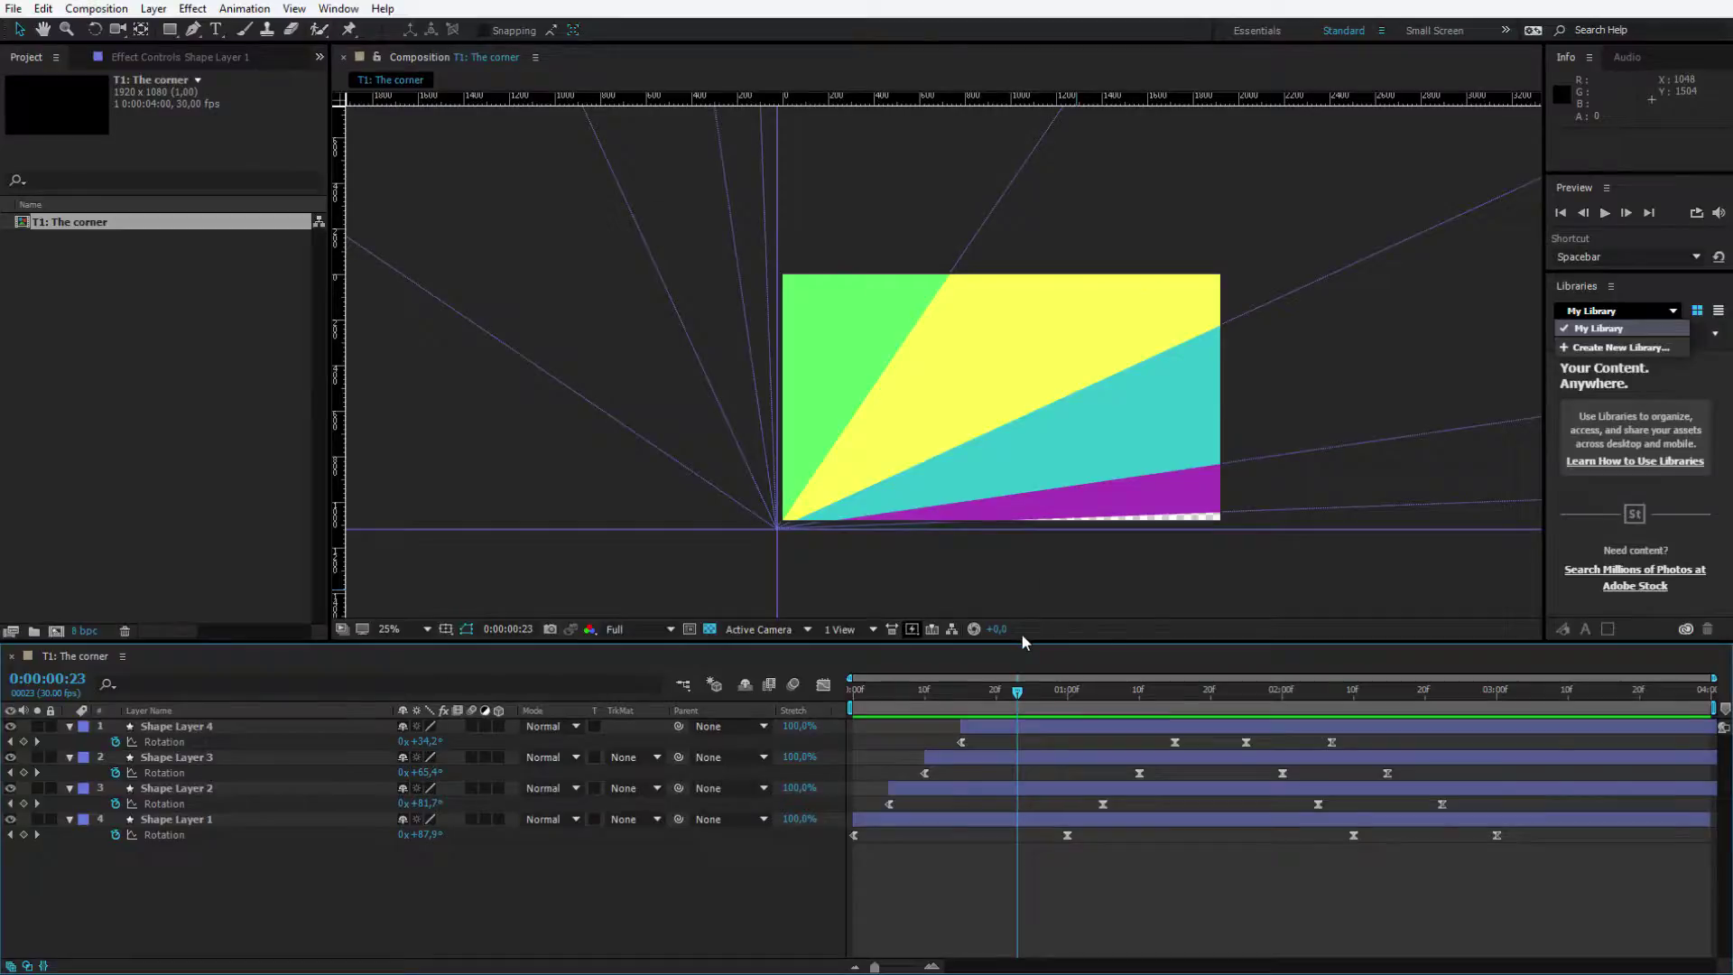
Step: Search Effects & Presets for 'drop sha' and apply Drop Shadow to Shape Layer 4
key(ctrl+5)
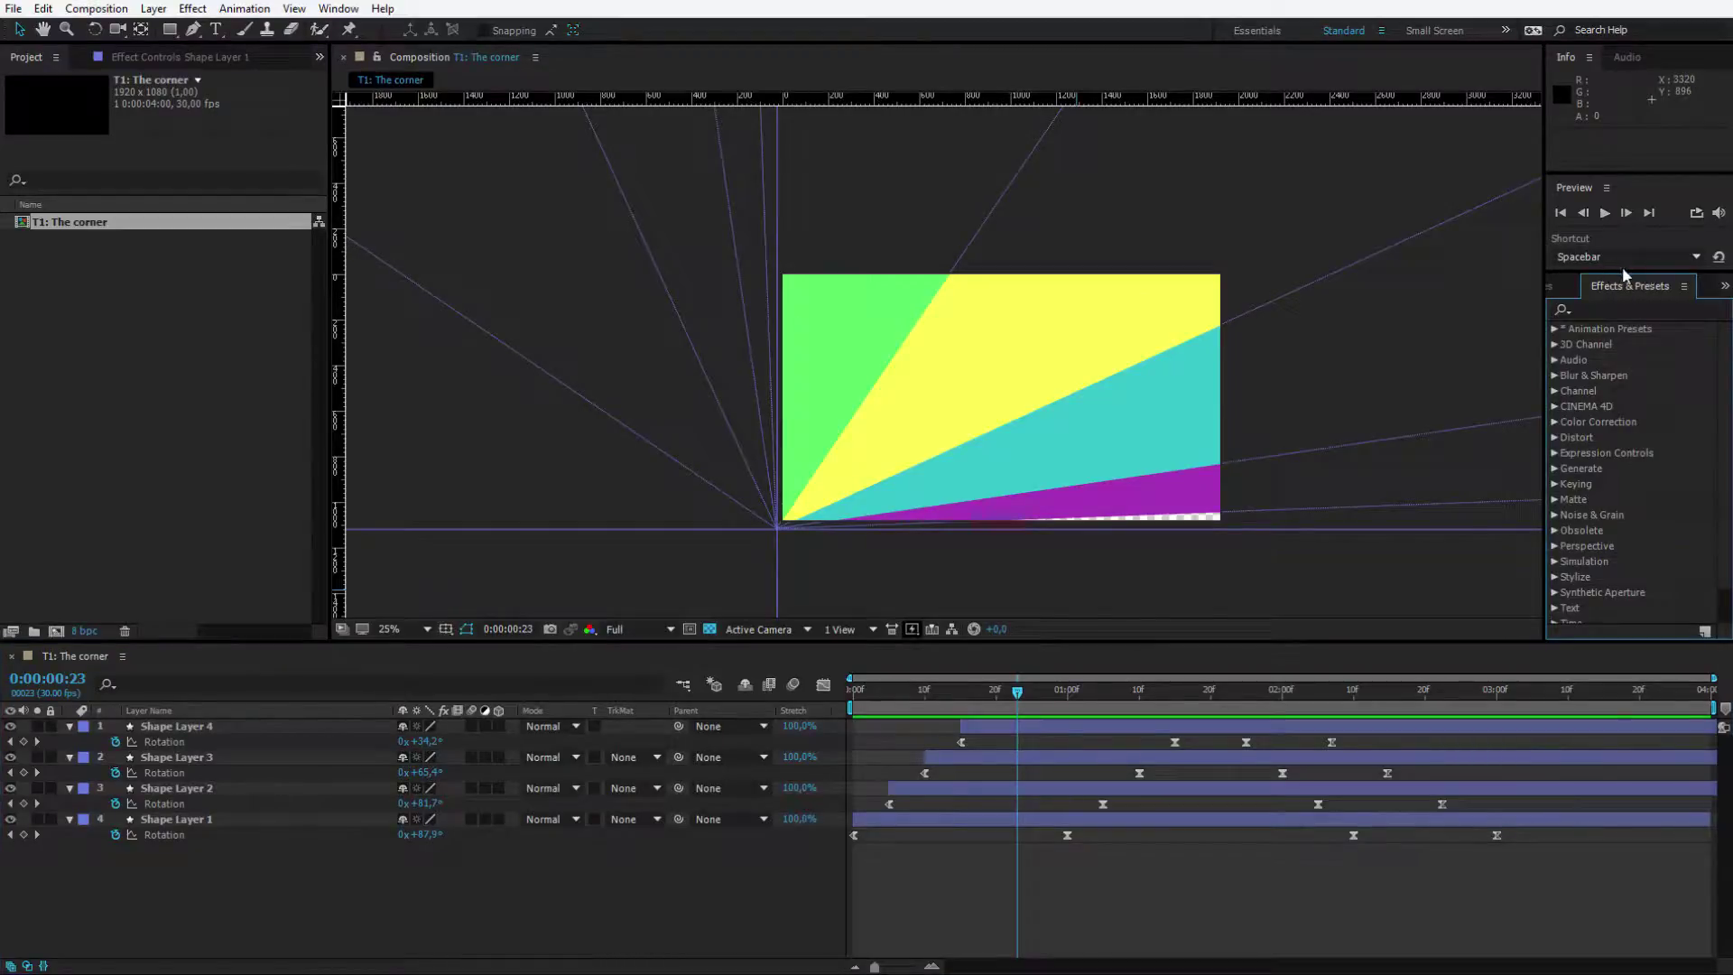
click(343, 11)
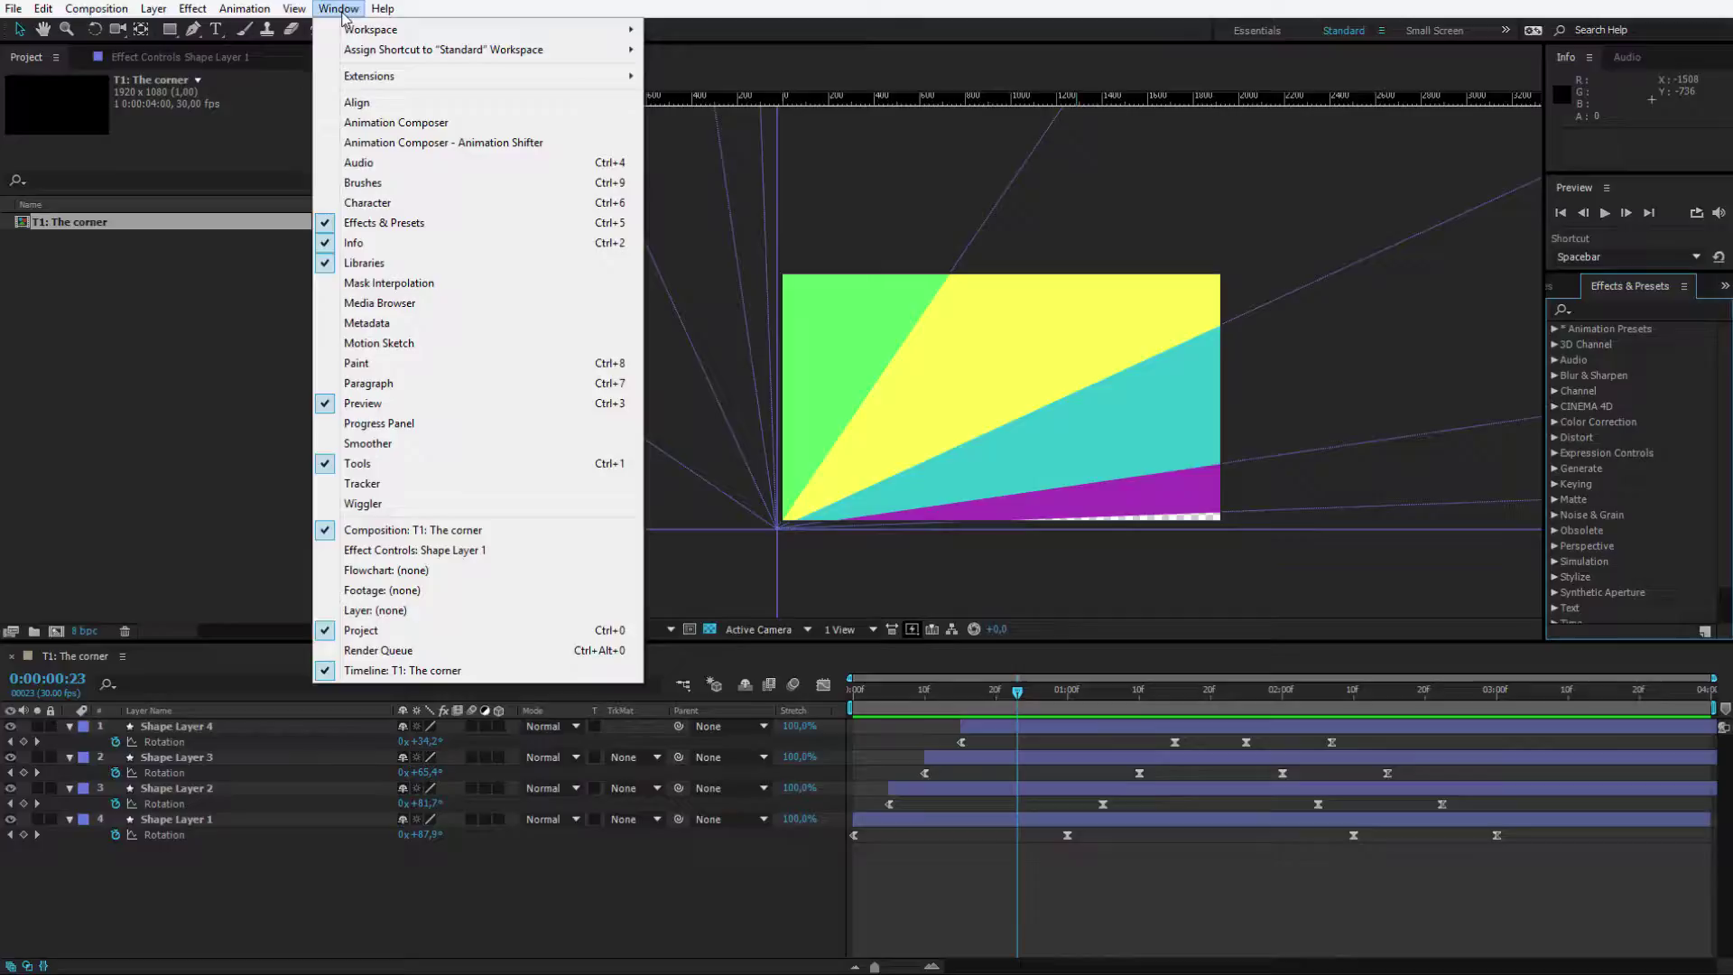
click(383, 222)
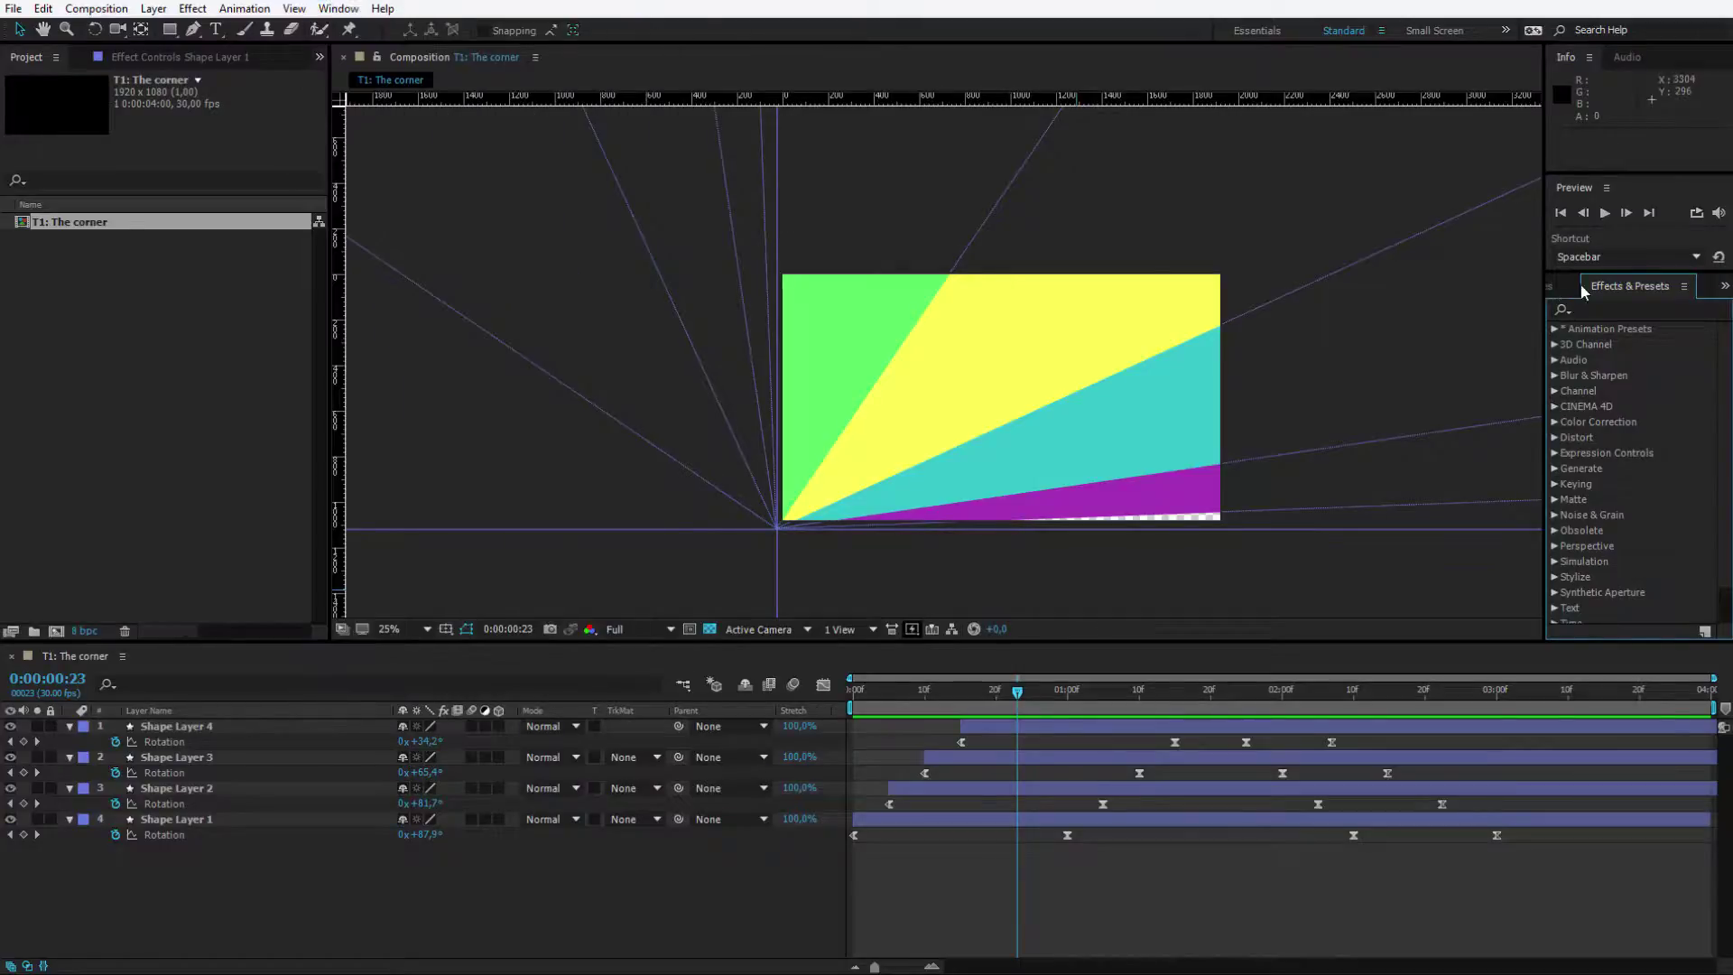
click(1596, 309)
text(drop shadow)
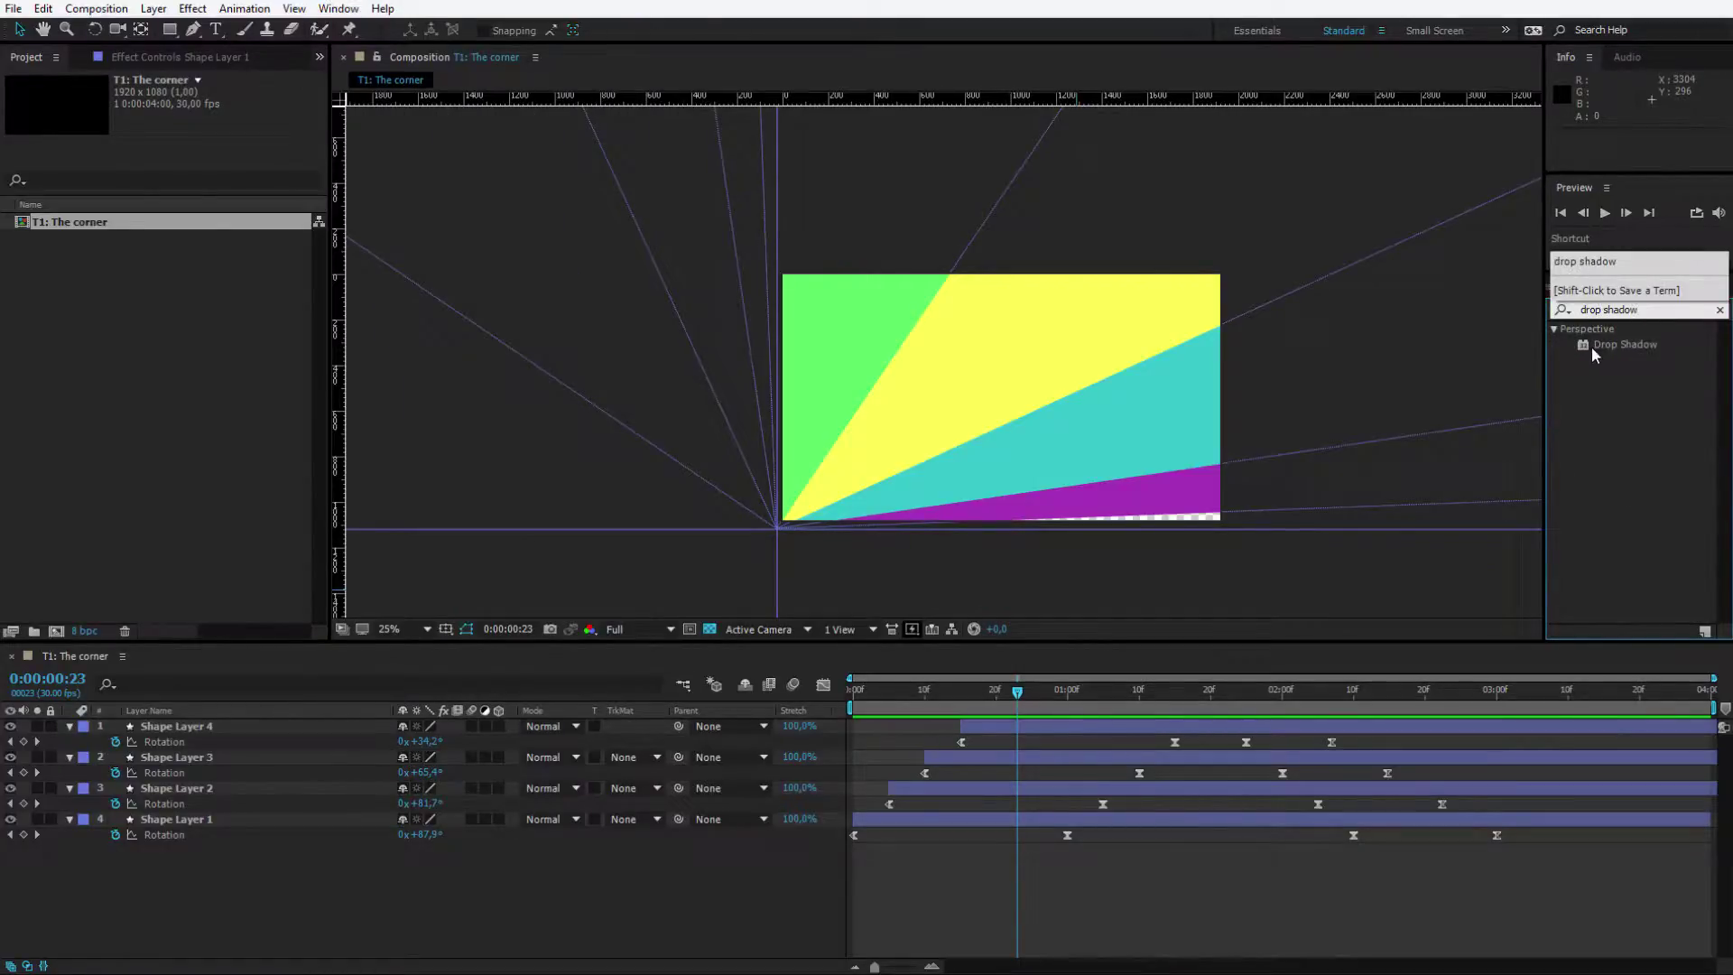
drag(1629, 352, 214, 740)
scroll(864, 372, up, 6)
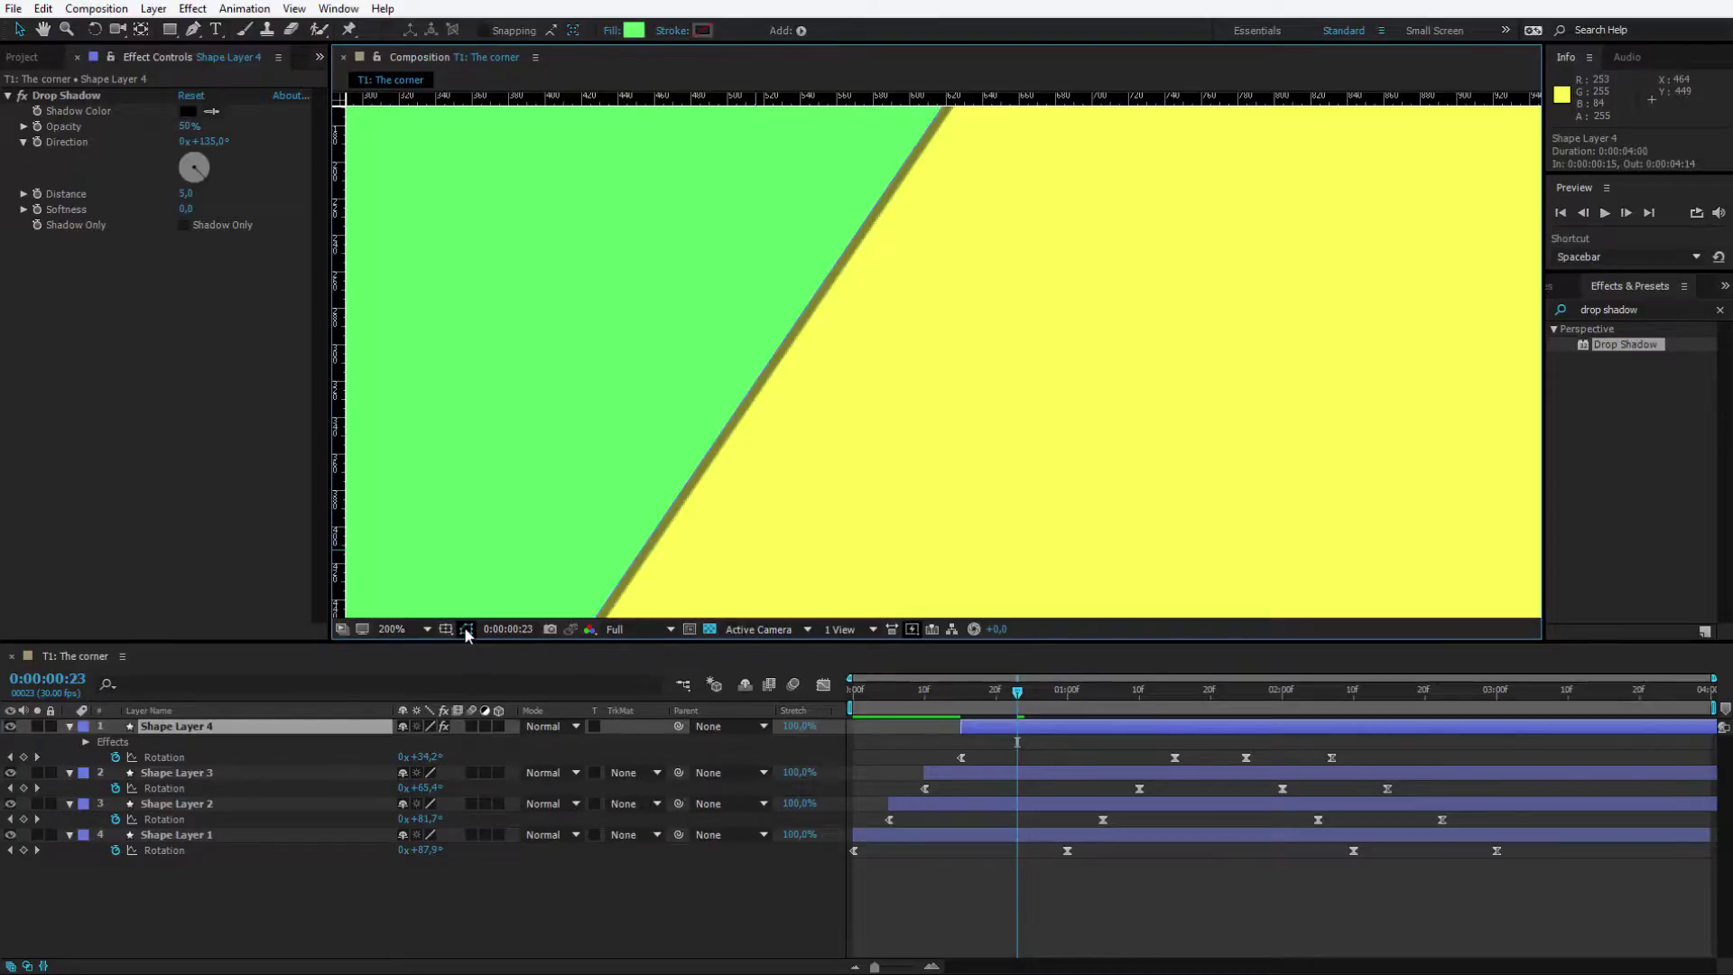
key(period)
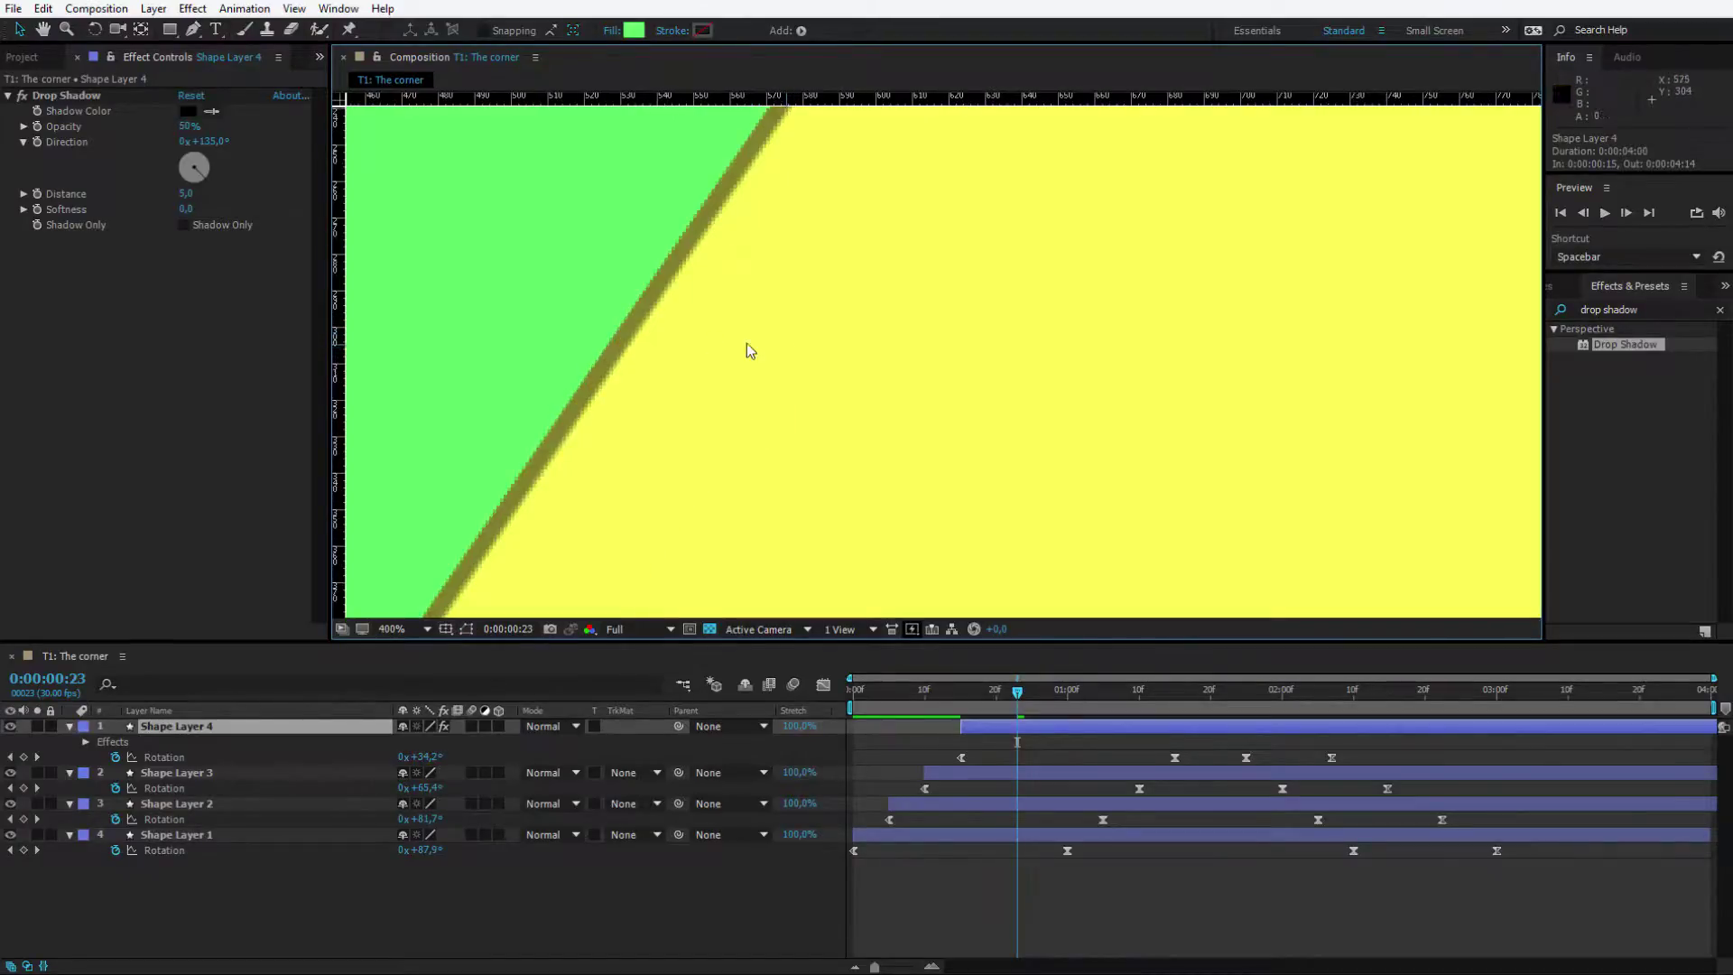
drag(651, 294, 789, 410)
key(comma)
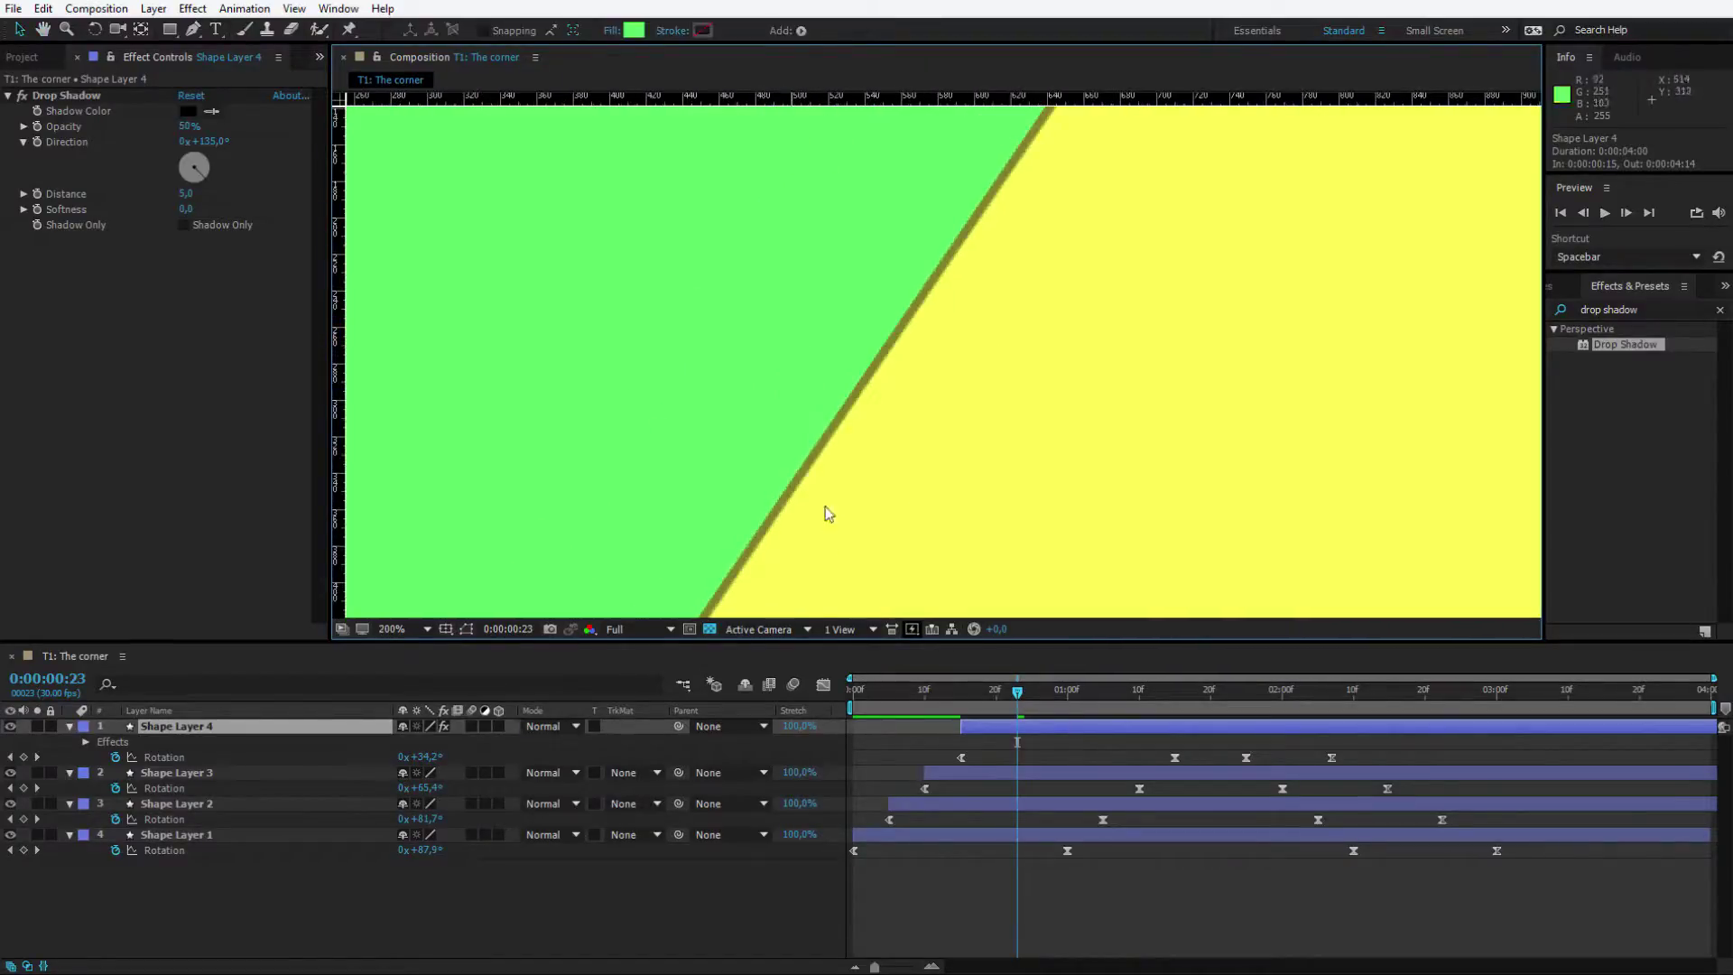
click(635, 631)
click(650, 737)
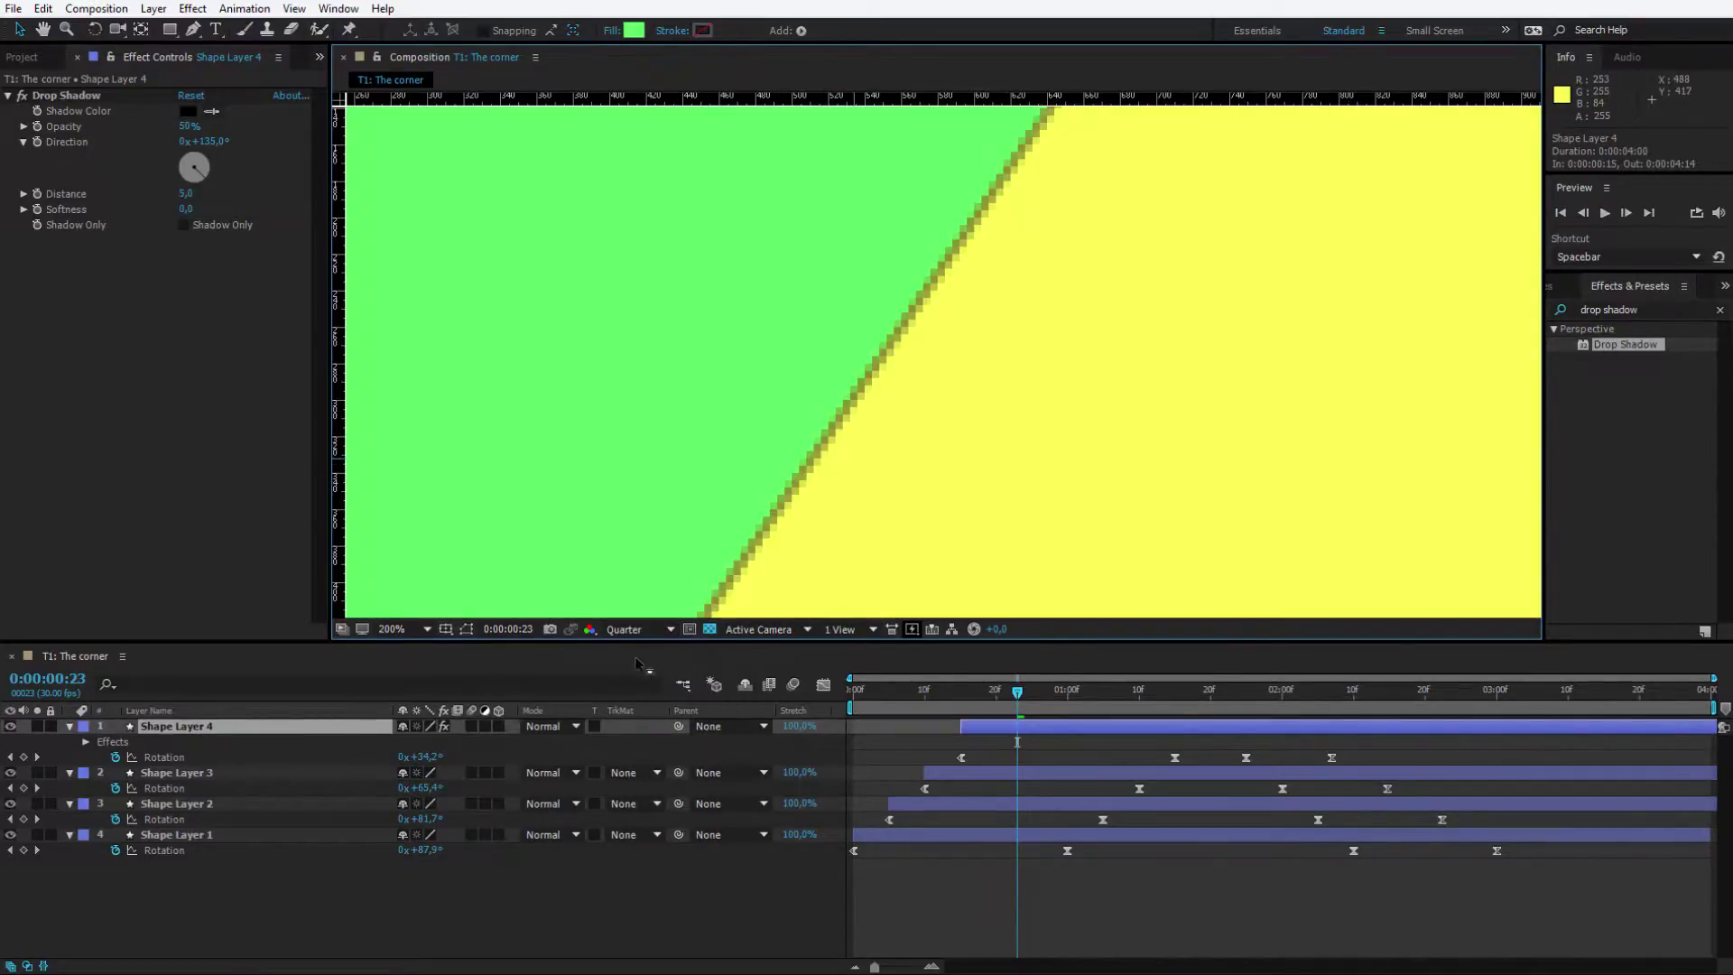
click(623, 631)
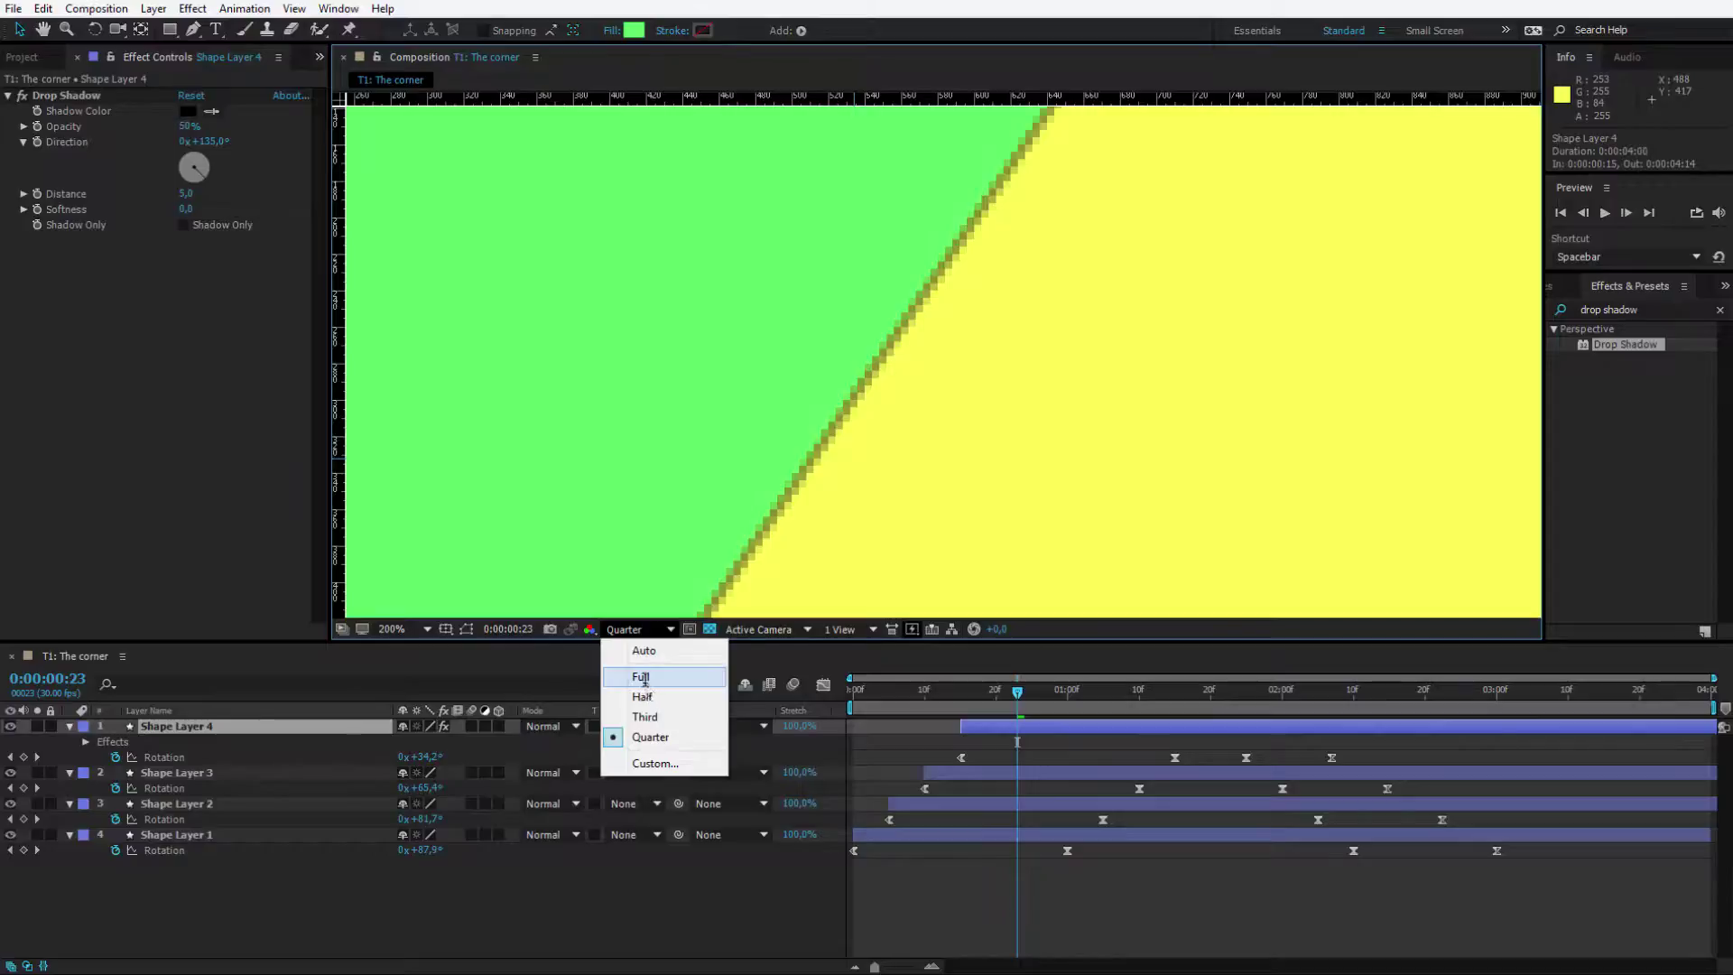
click(641, 677)
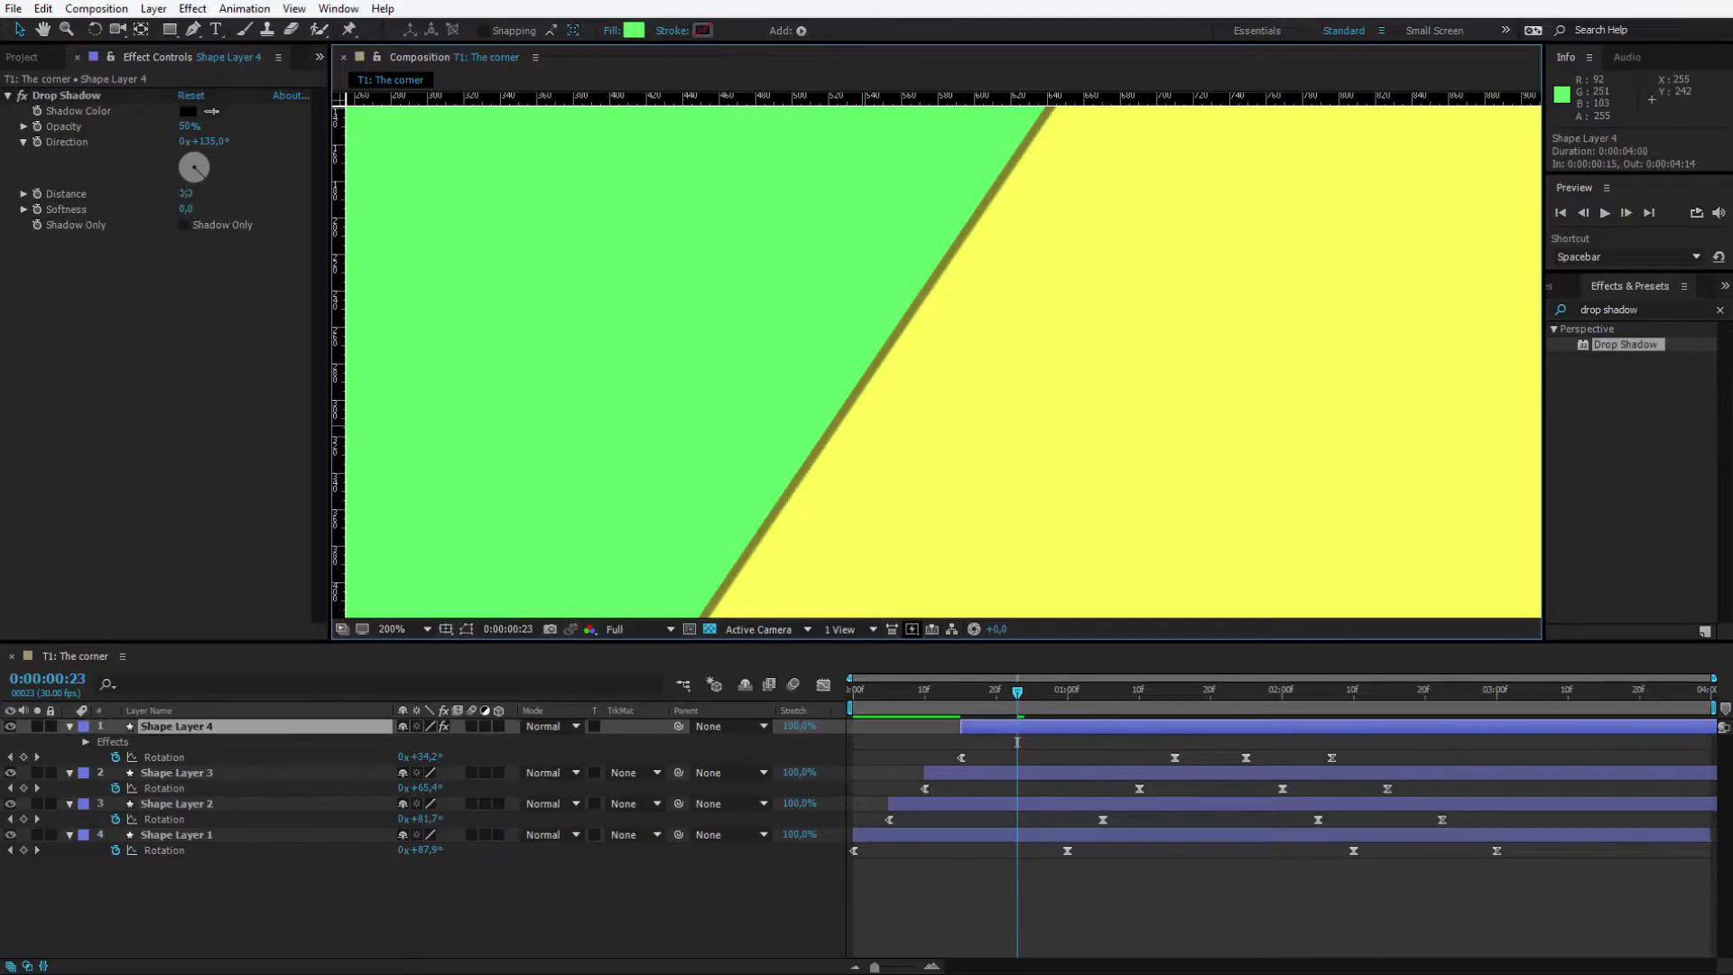
Step: Set the Drop Shadow distance to 8 and softness to 90
click(185, 194)
text(8)
key(Return)
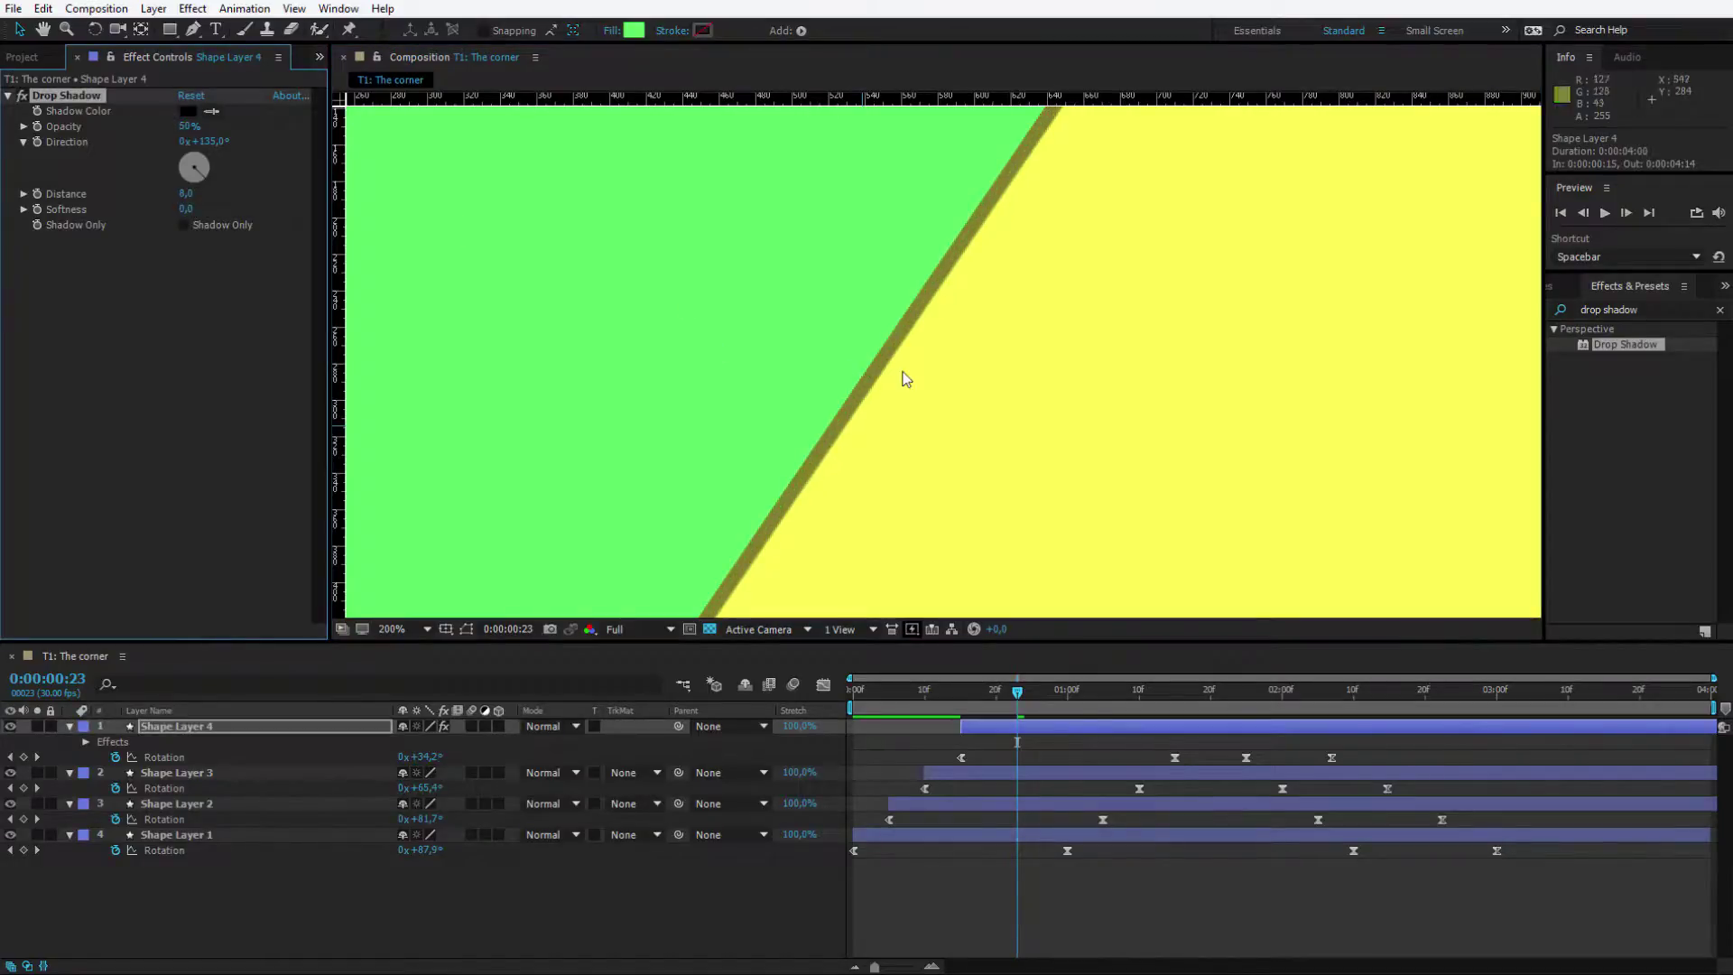
drag(189, 212, 289, 214)
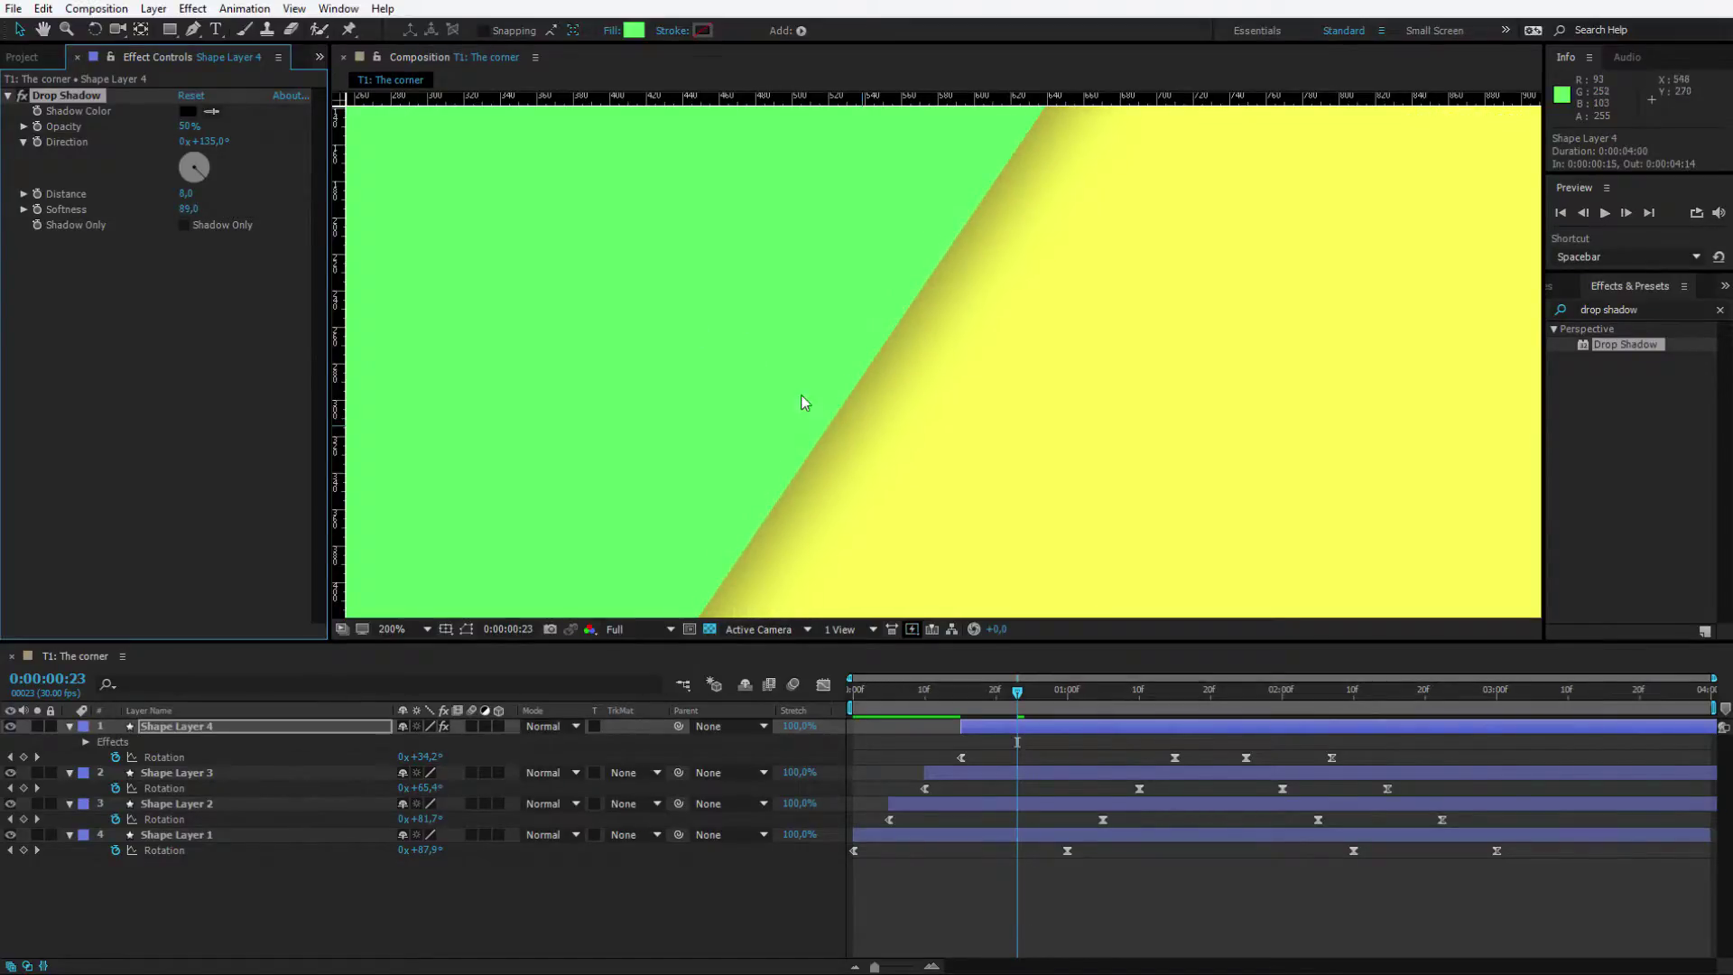
click(195, 223)
click(188, 210)
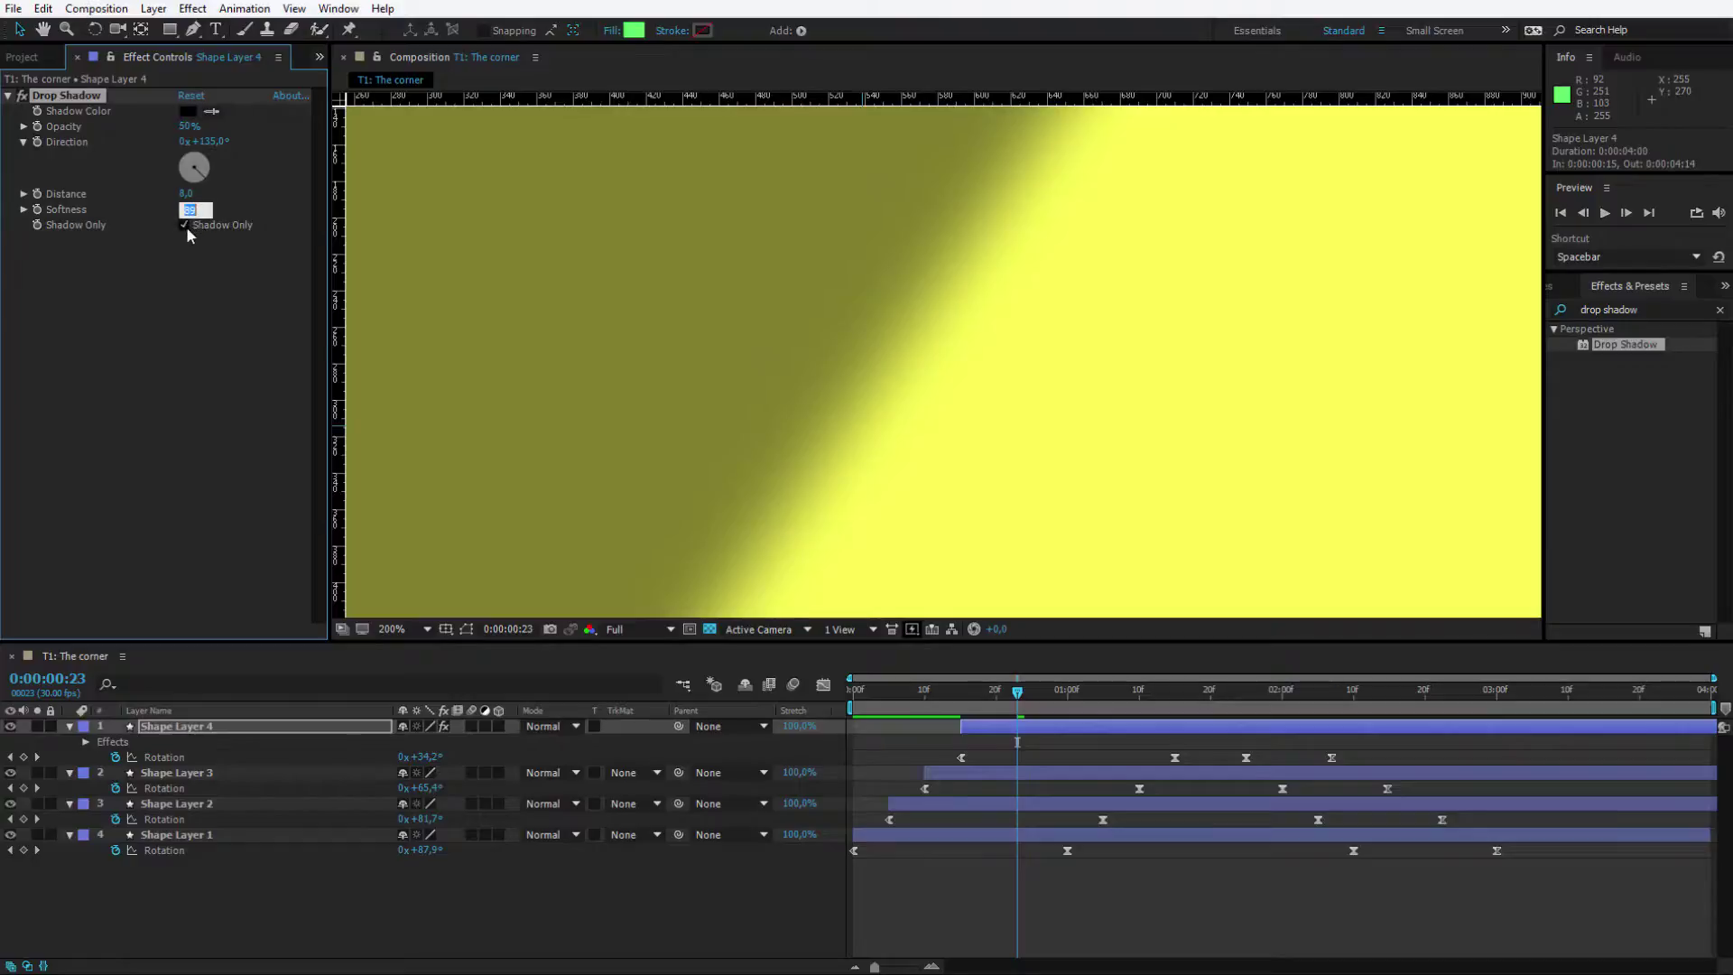
click(186, 226)
text(90)
key(Return)
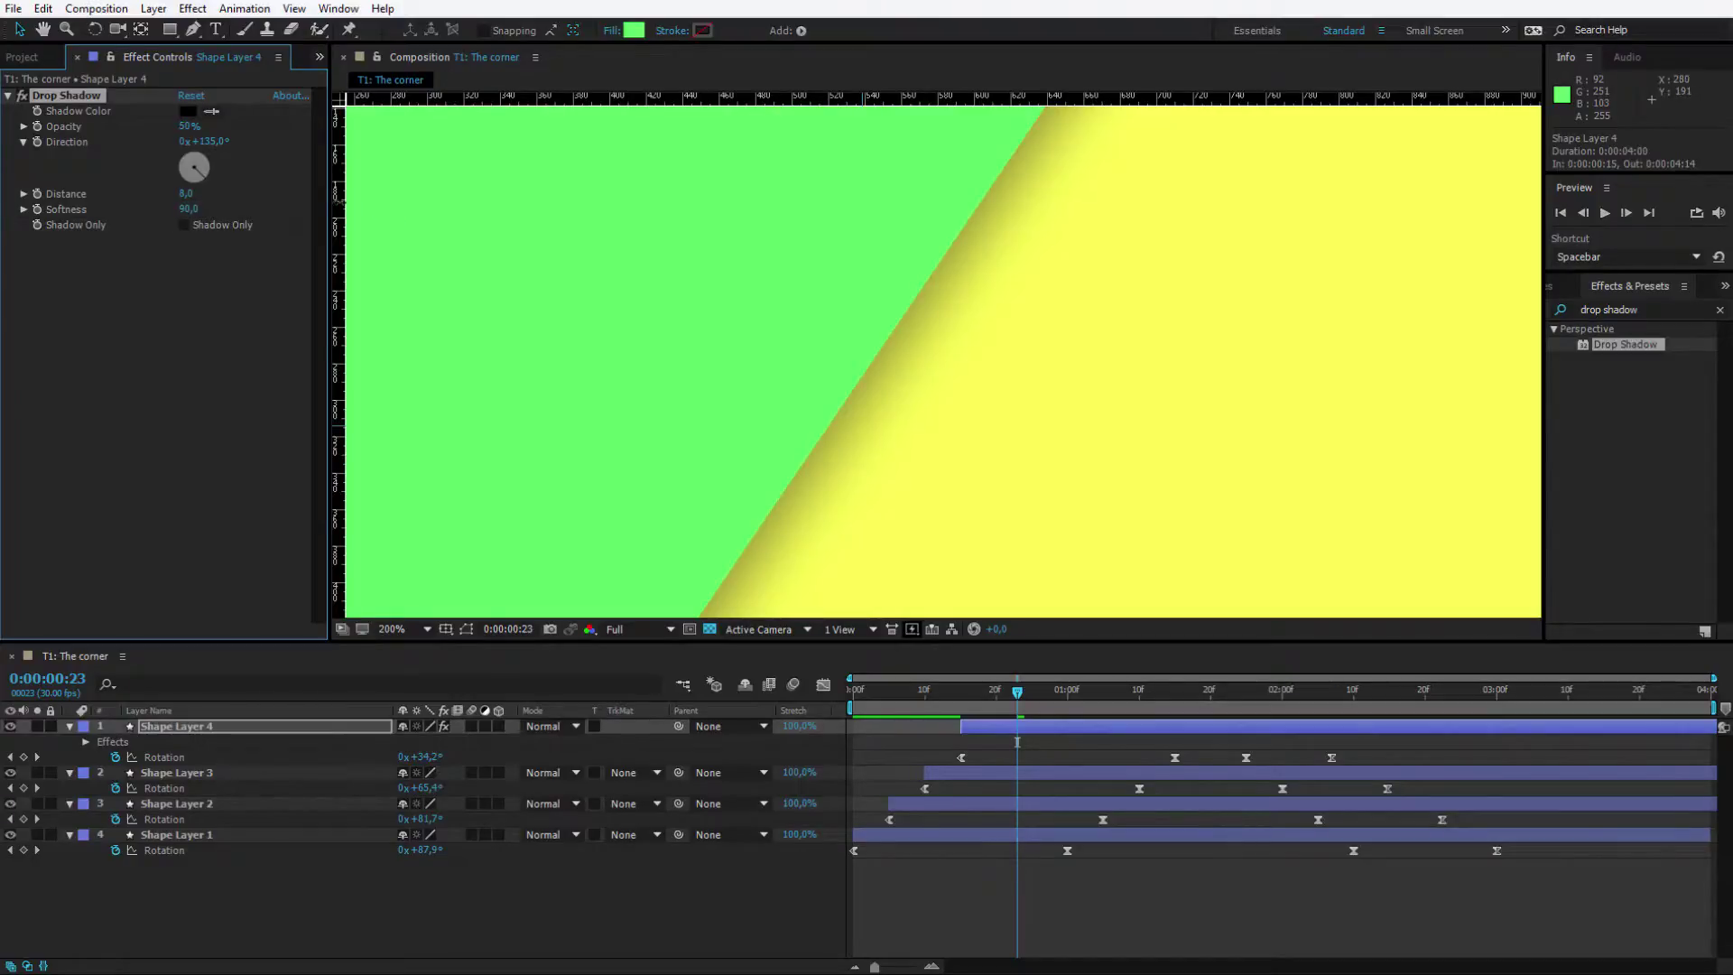
Step: Lower the Drop Shadow opacity to 30% and zoom the viewer out
drag(190, 131, 166, 126)
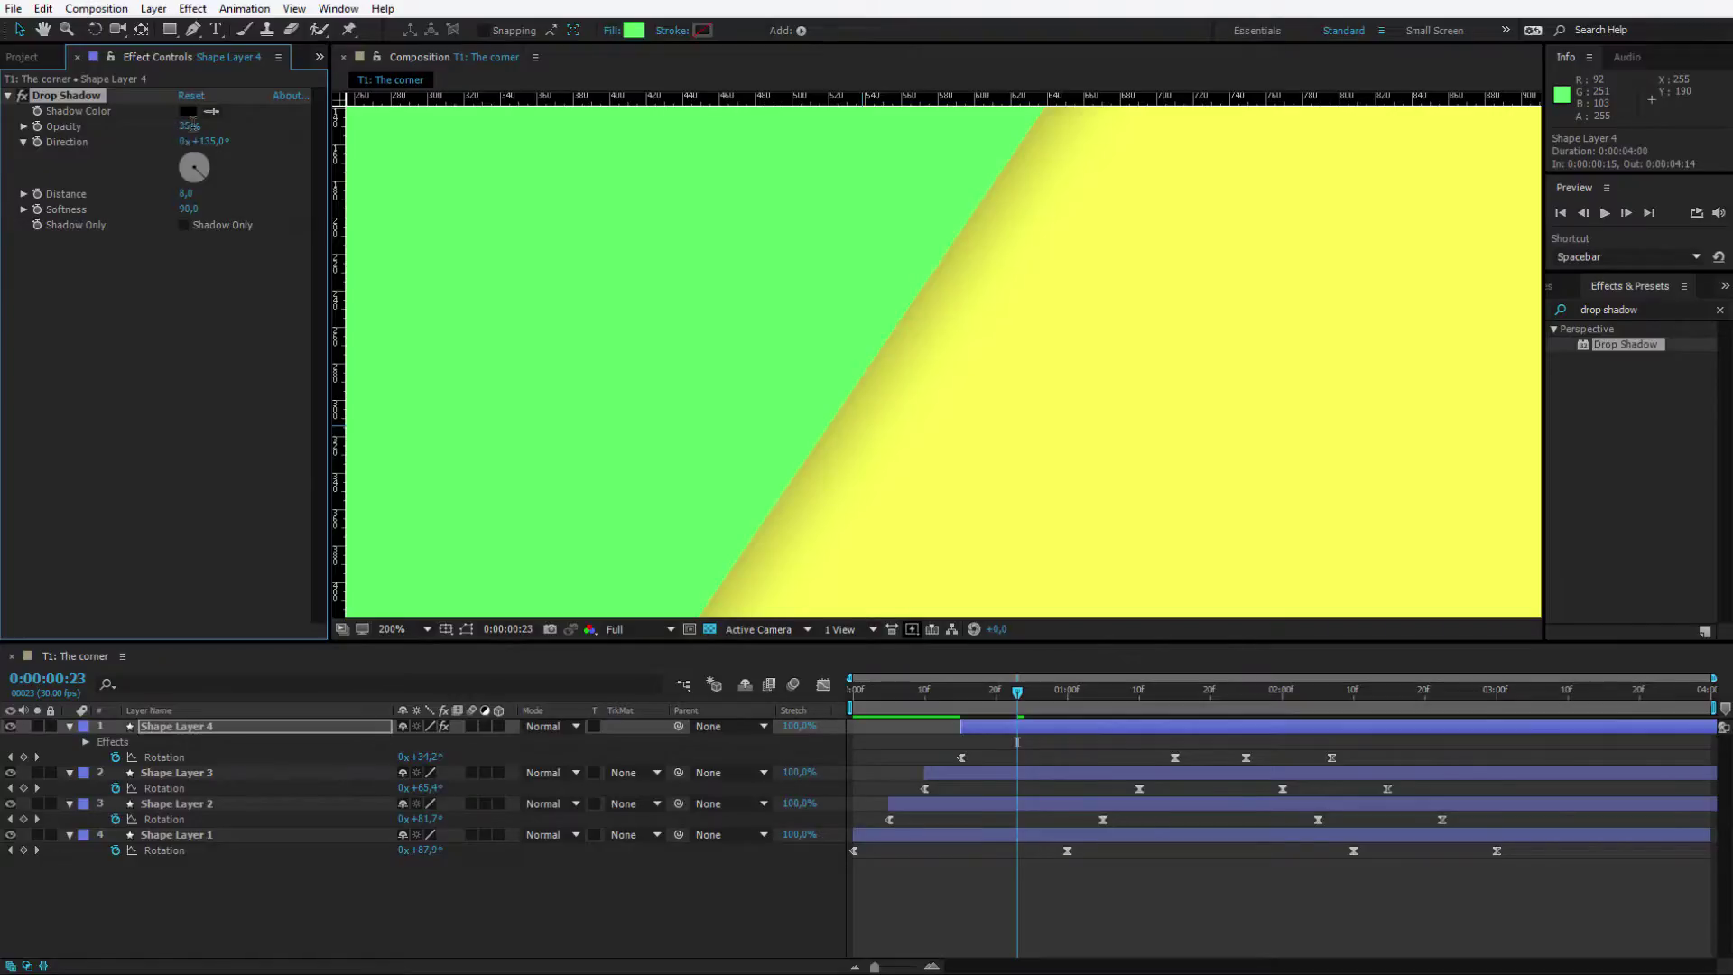
click(191, 127)
text(30)
key(Return)
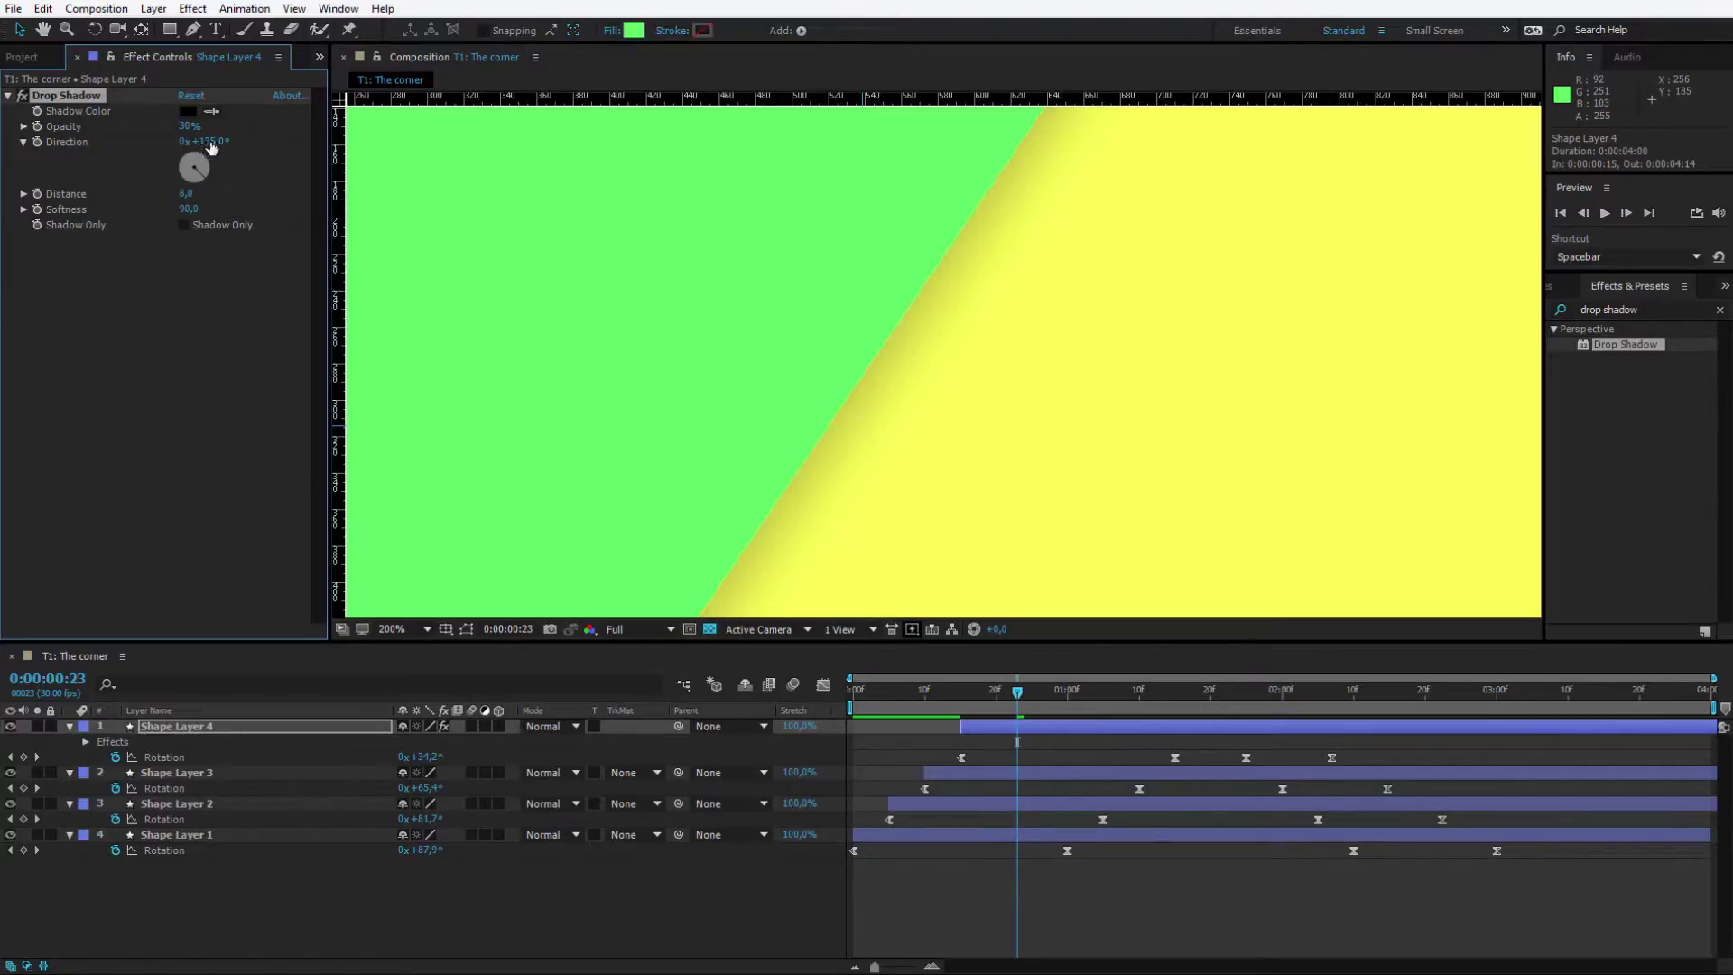
scroll(960, 344, down, 6)
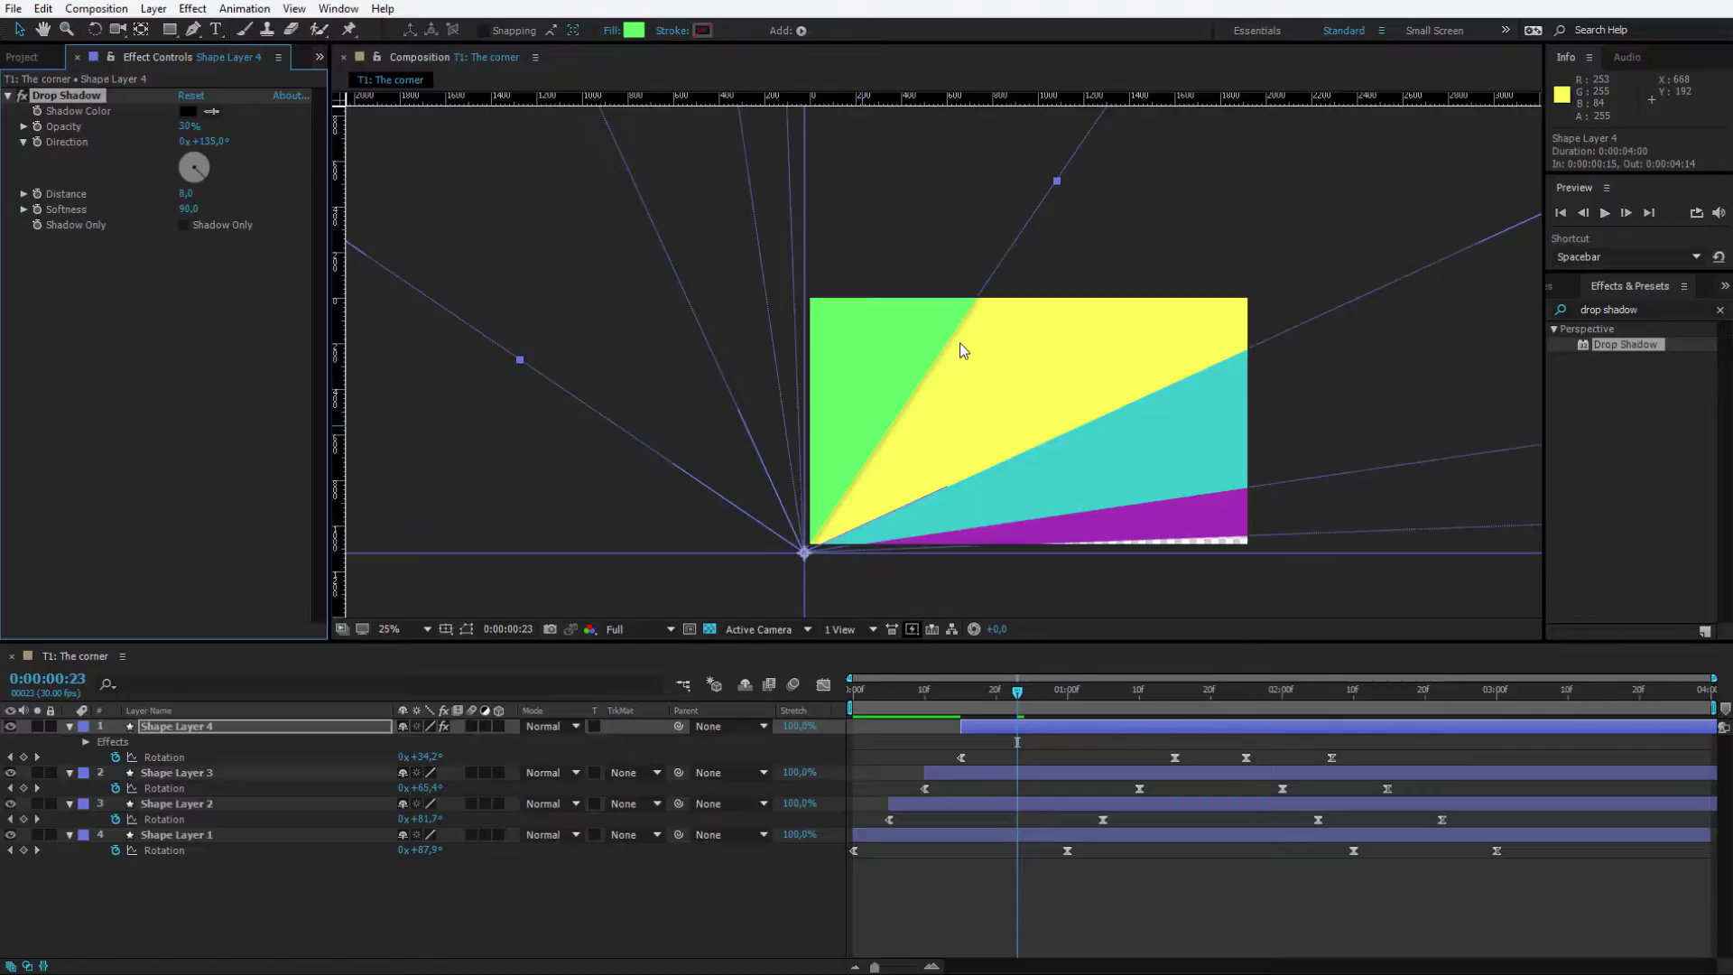
Step: Paste Shape Layer 4's Drop Shadow onto Shape Layers 3, 2 and 1
click(63, 95)
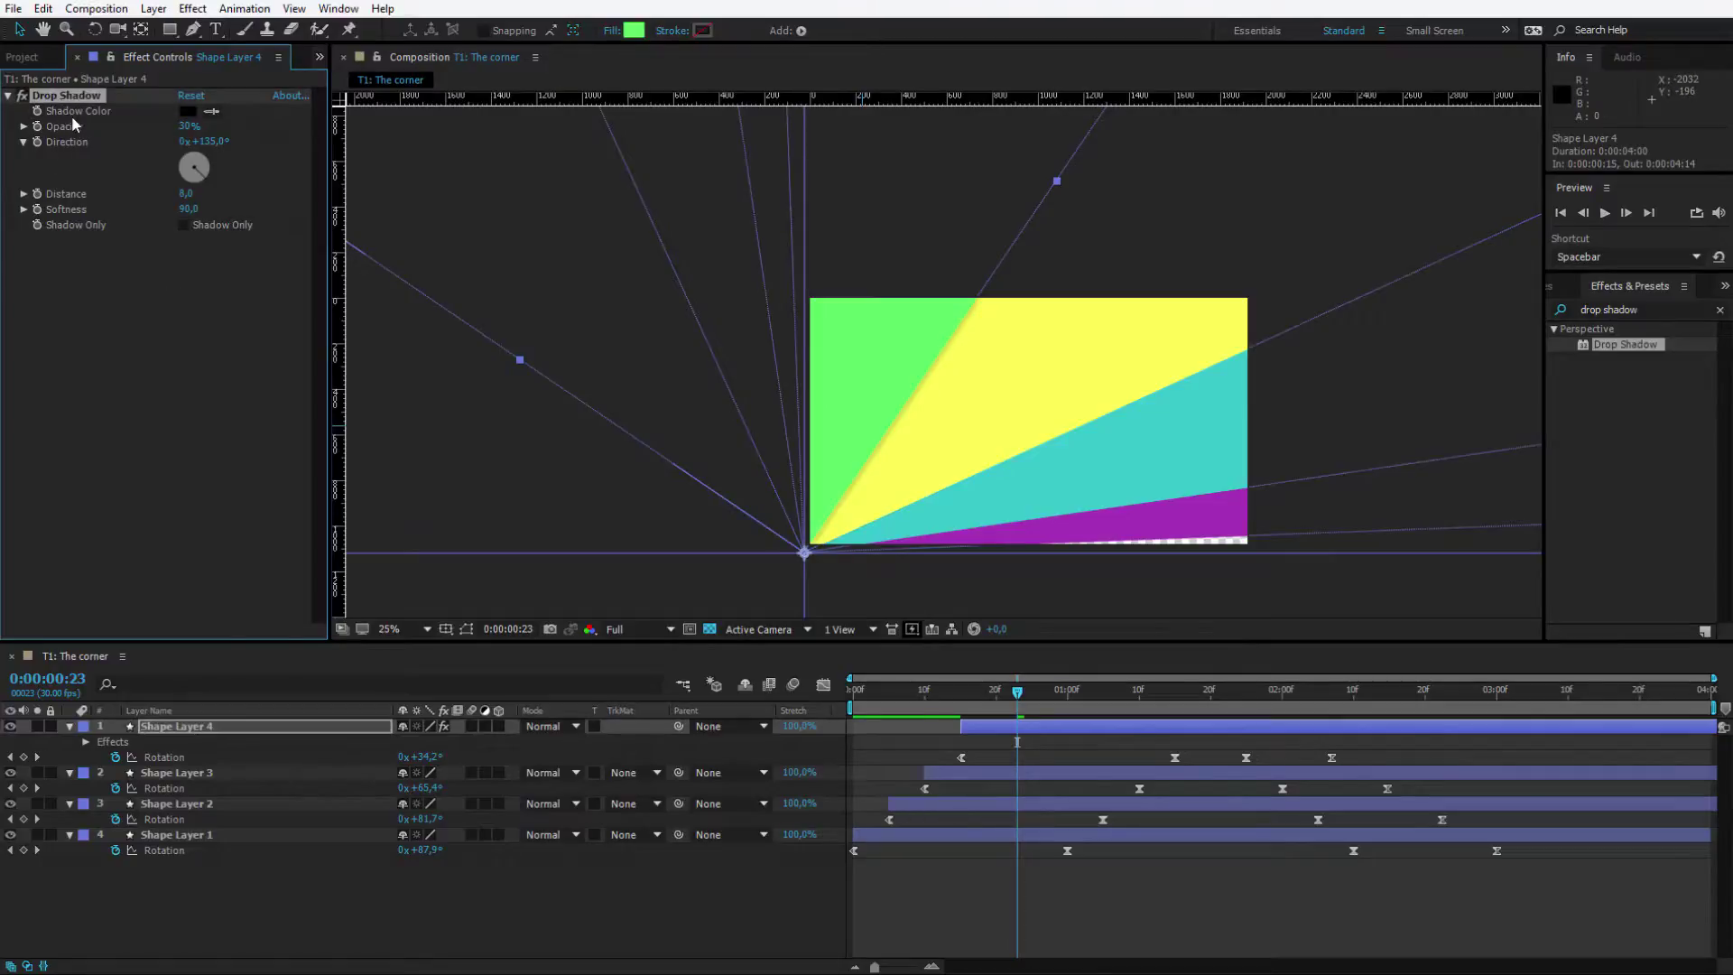
click(206, 772)
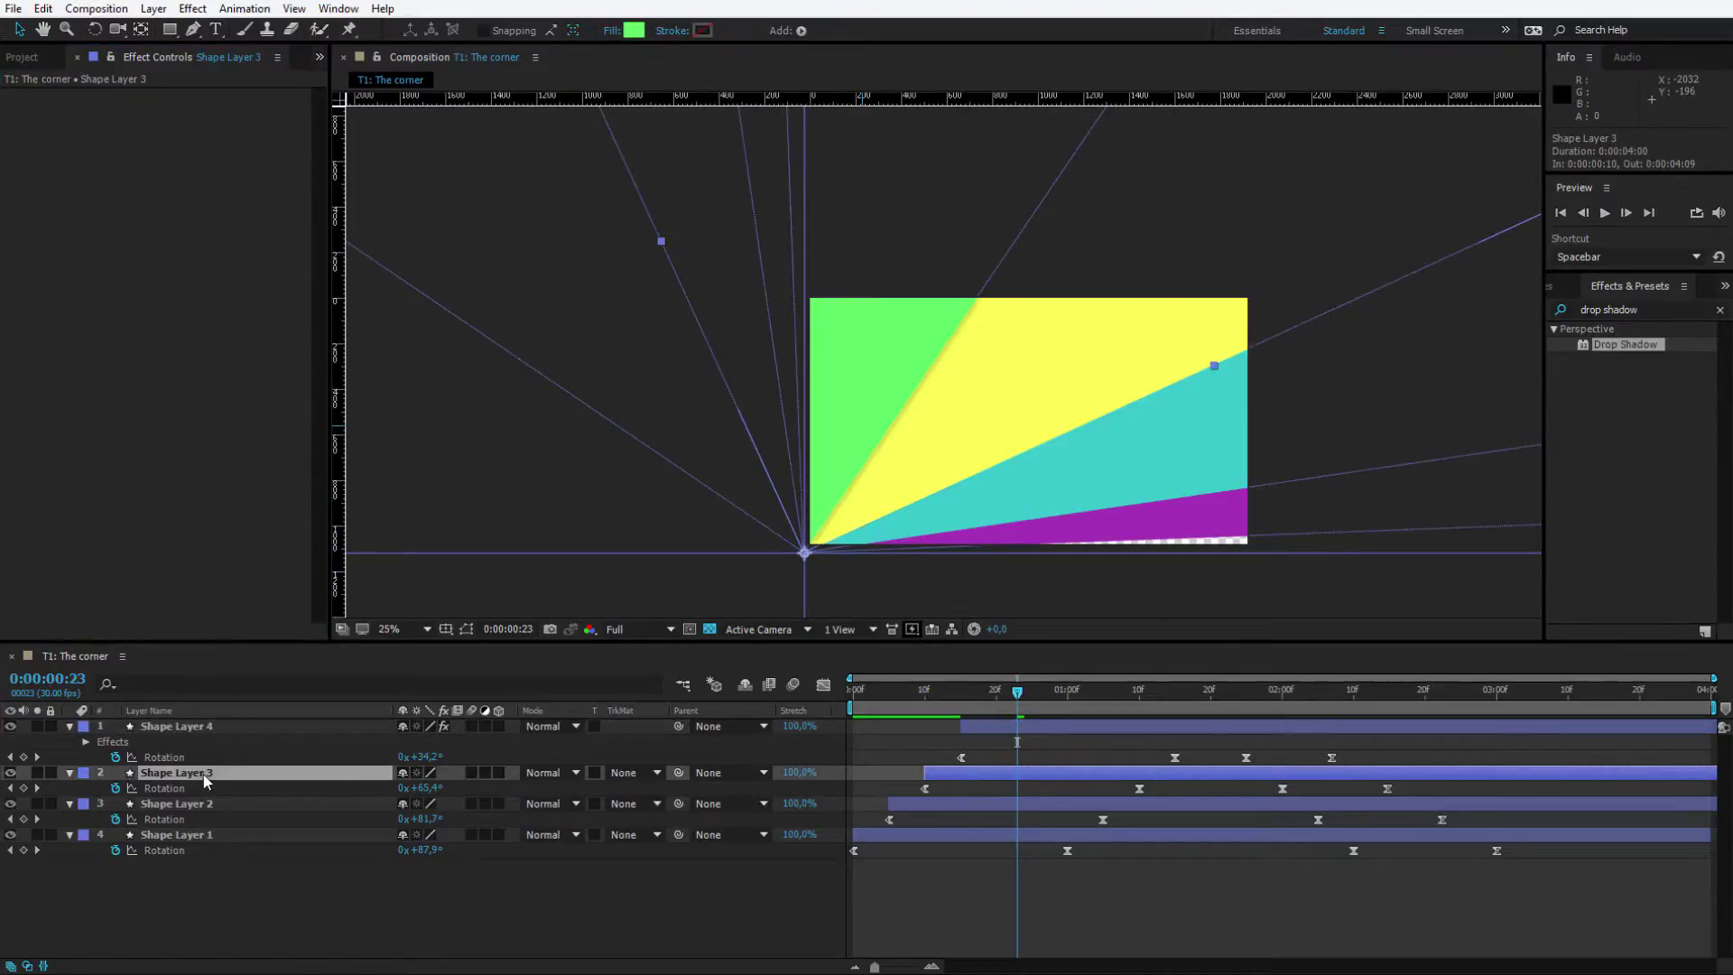
shift+click(208, 838)
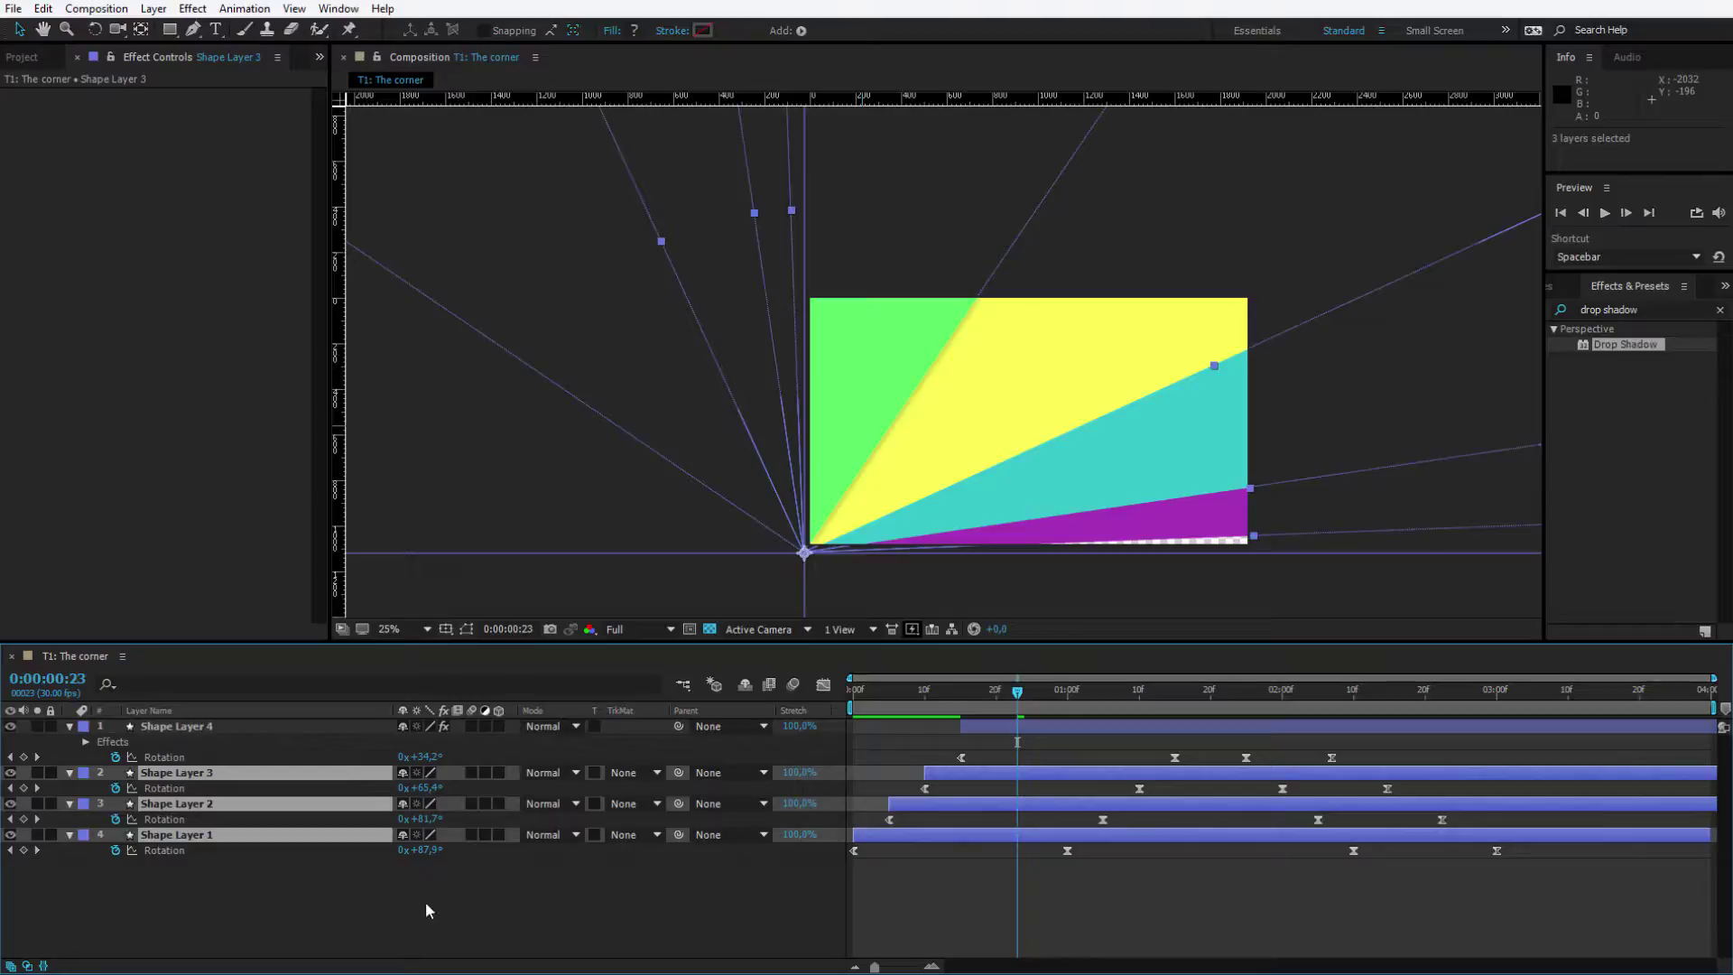
key(ctrl+v)
Step: Reveal all four layers' effects in the timeline and return to the first frame
key(ctrl+a)
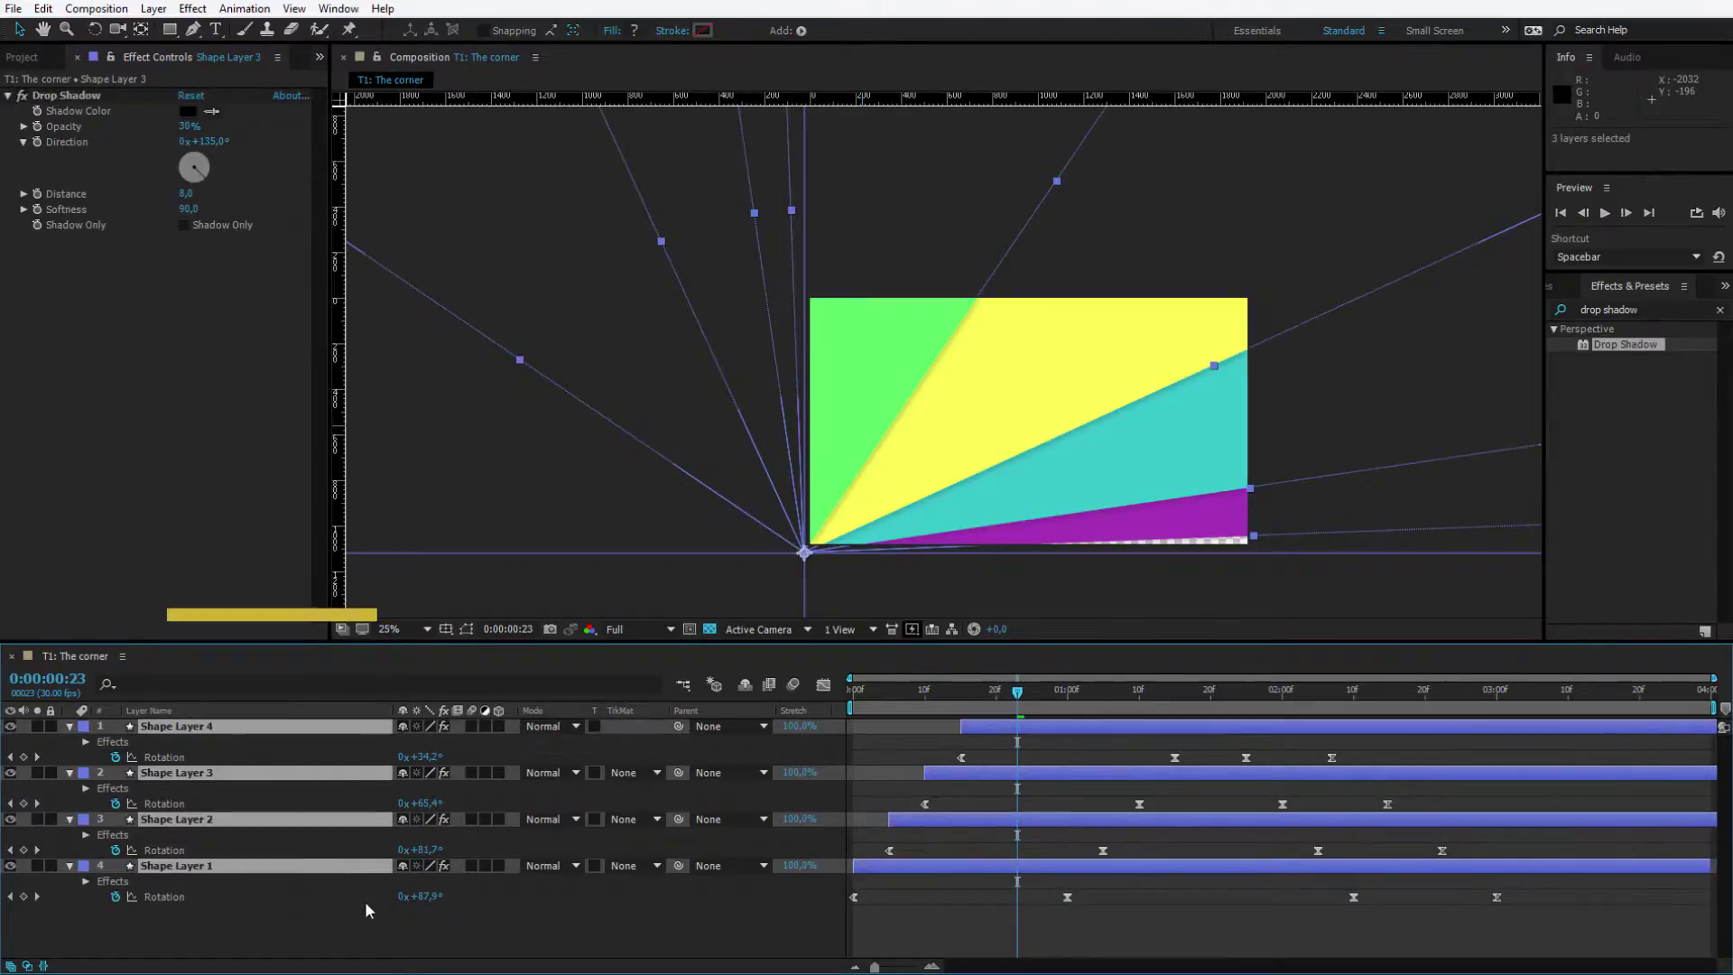
key(e)
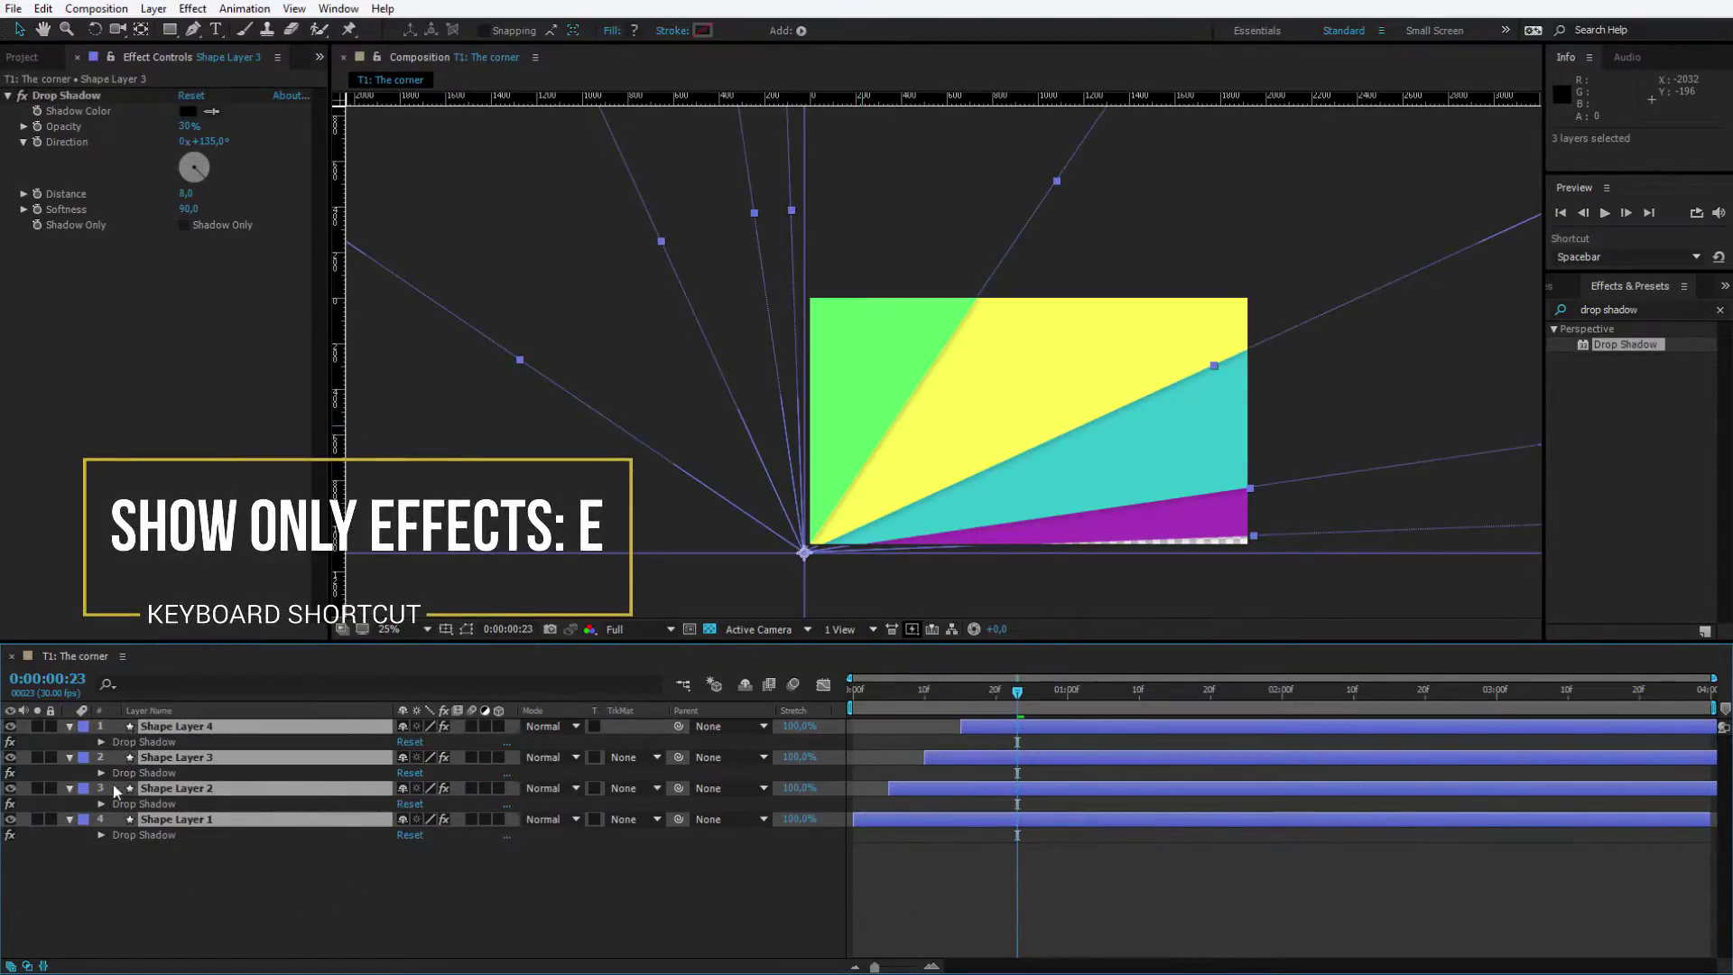
scroll(1092, 514, up, 4)
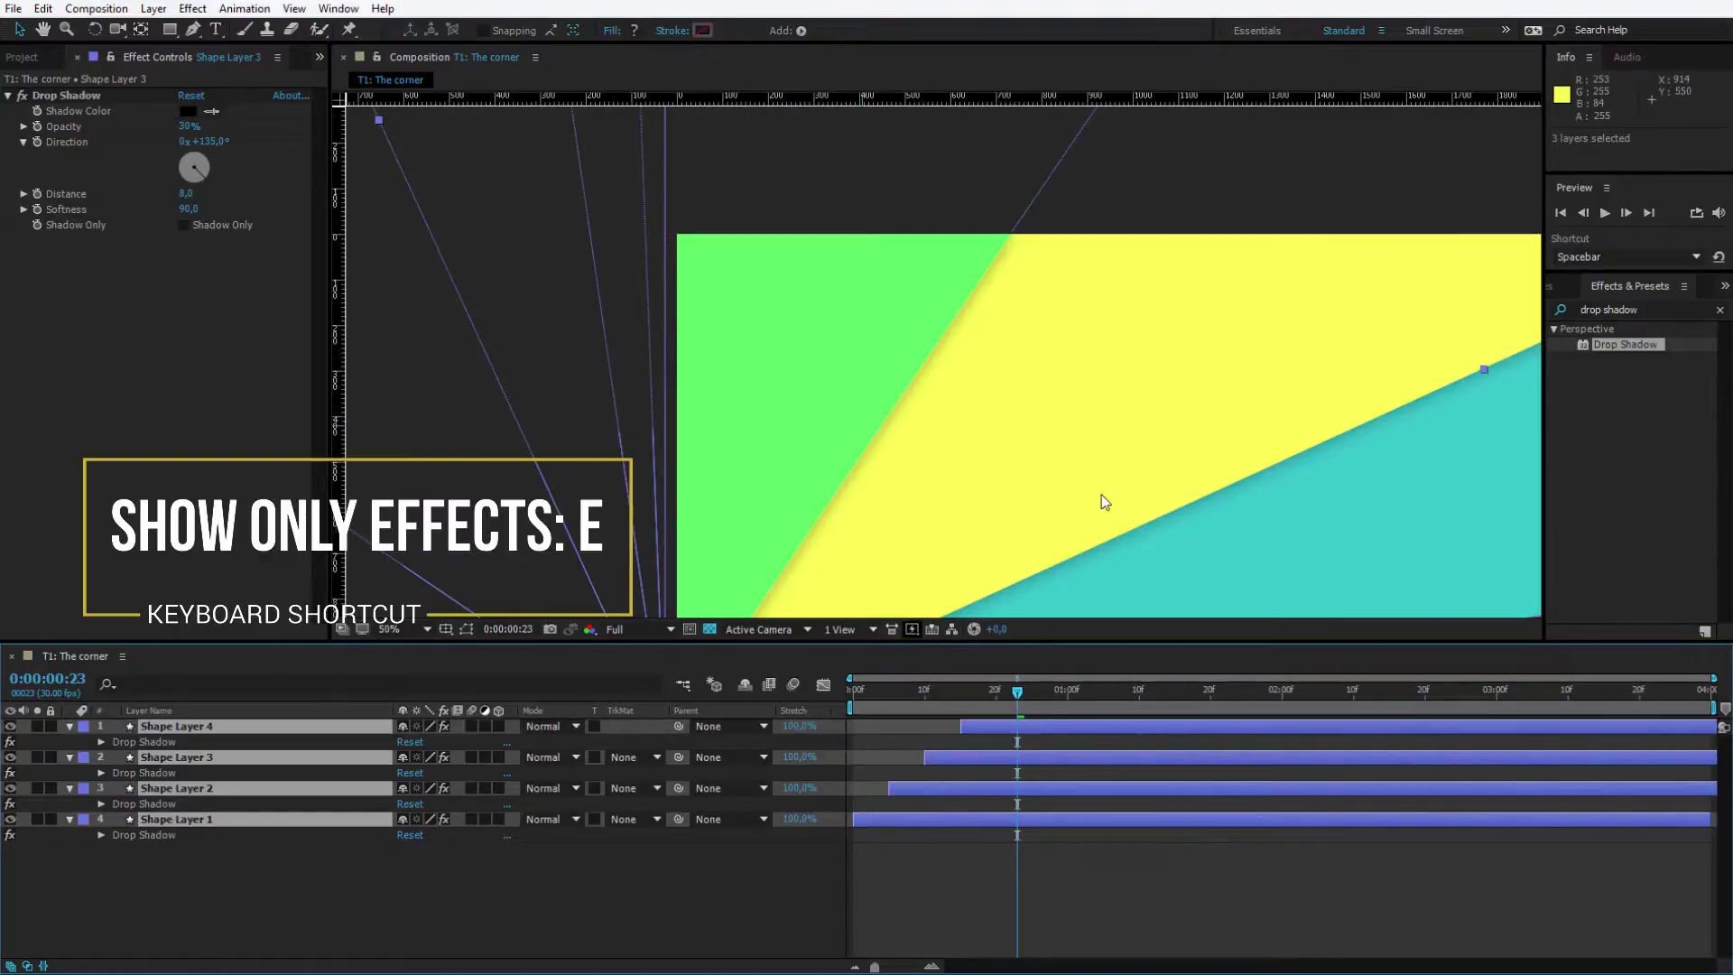
scroll(939, 328, down, 2)
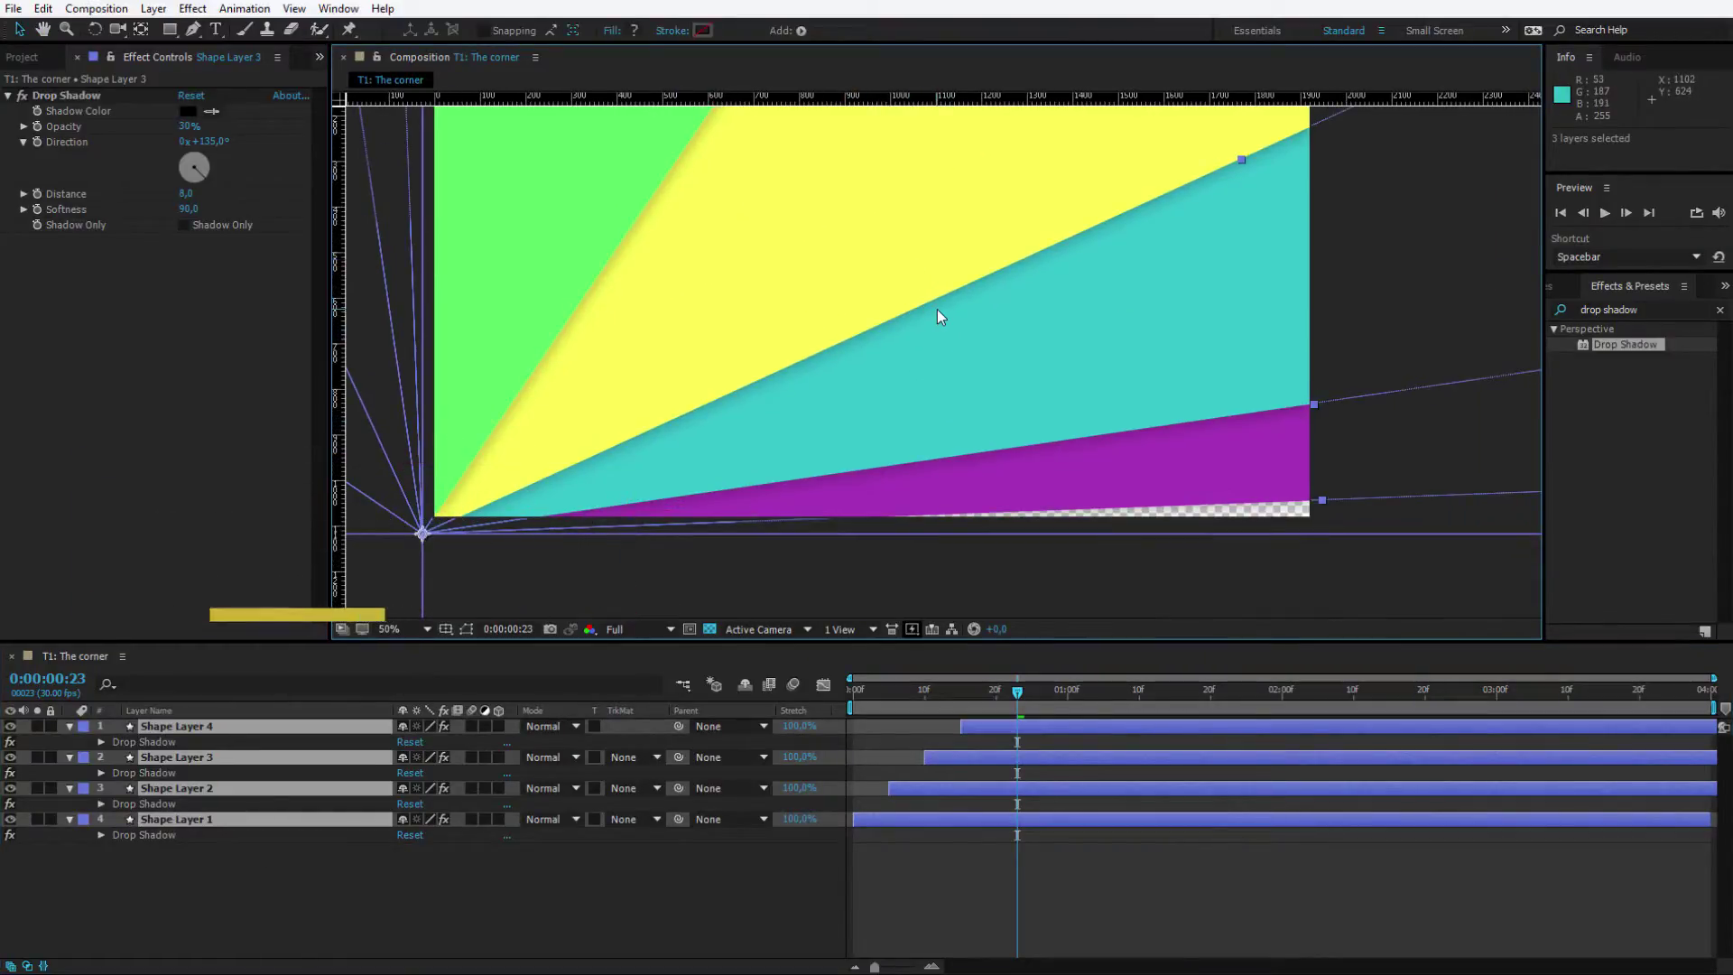
drag(916, 709, 601, 715)
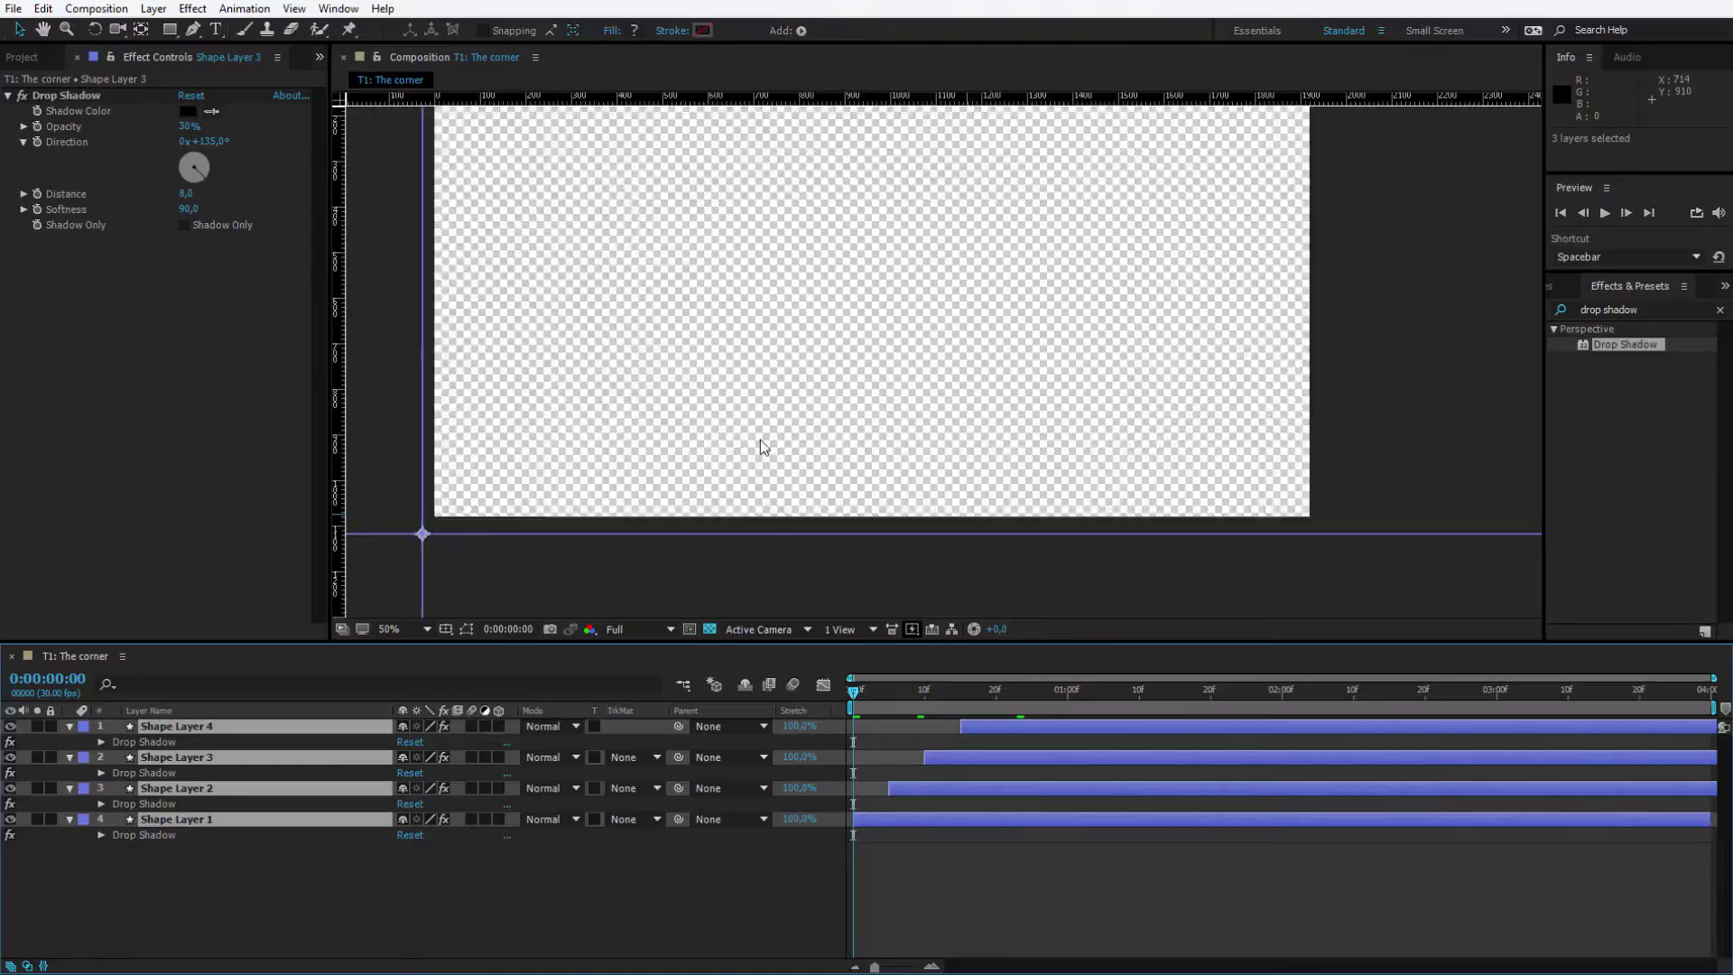
scroll(760, 440, down, 1)
click(788, 858)
key(space)
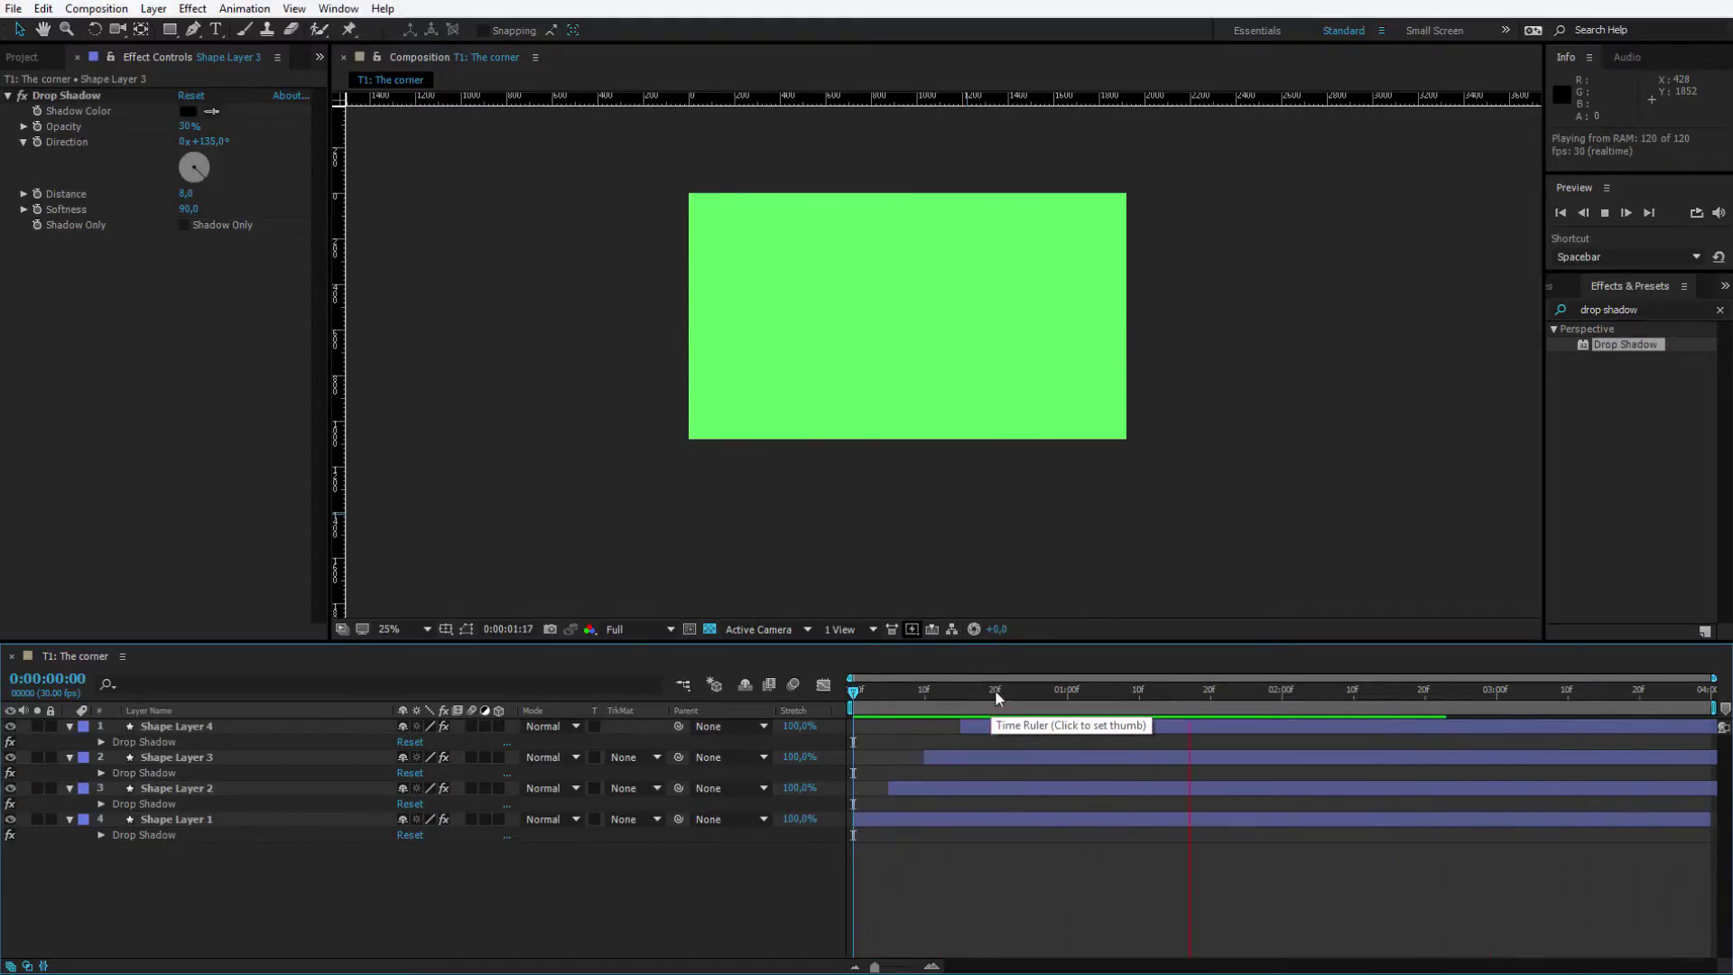
click(967, 689)
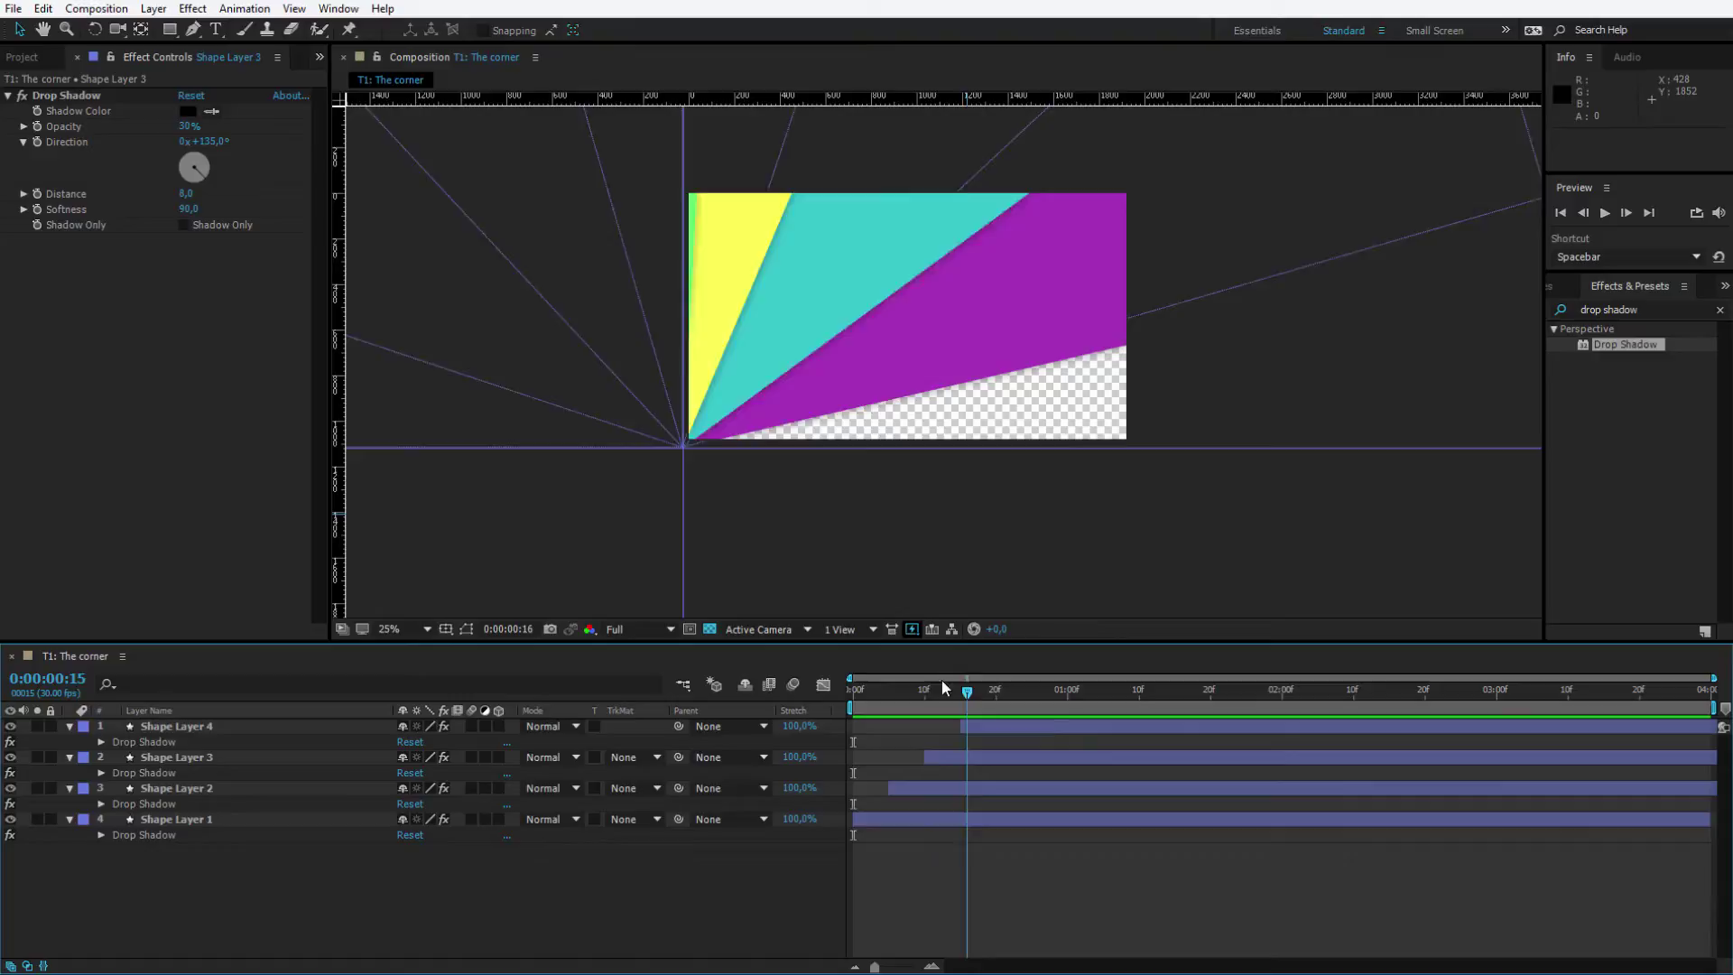
key(space)
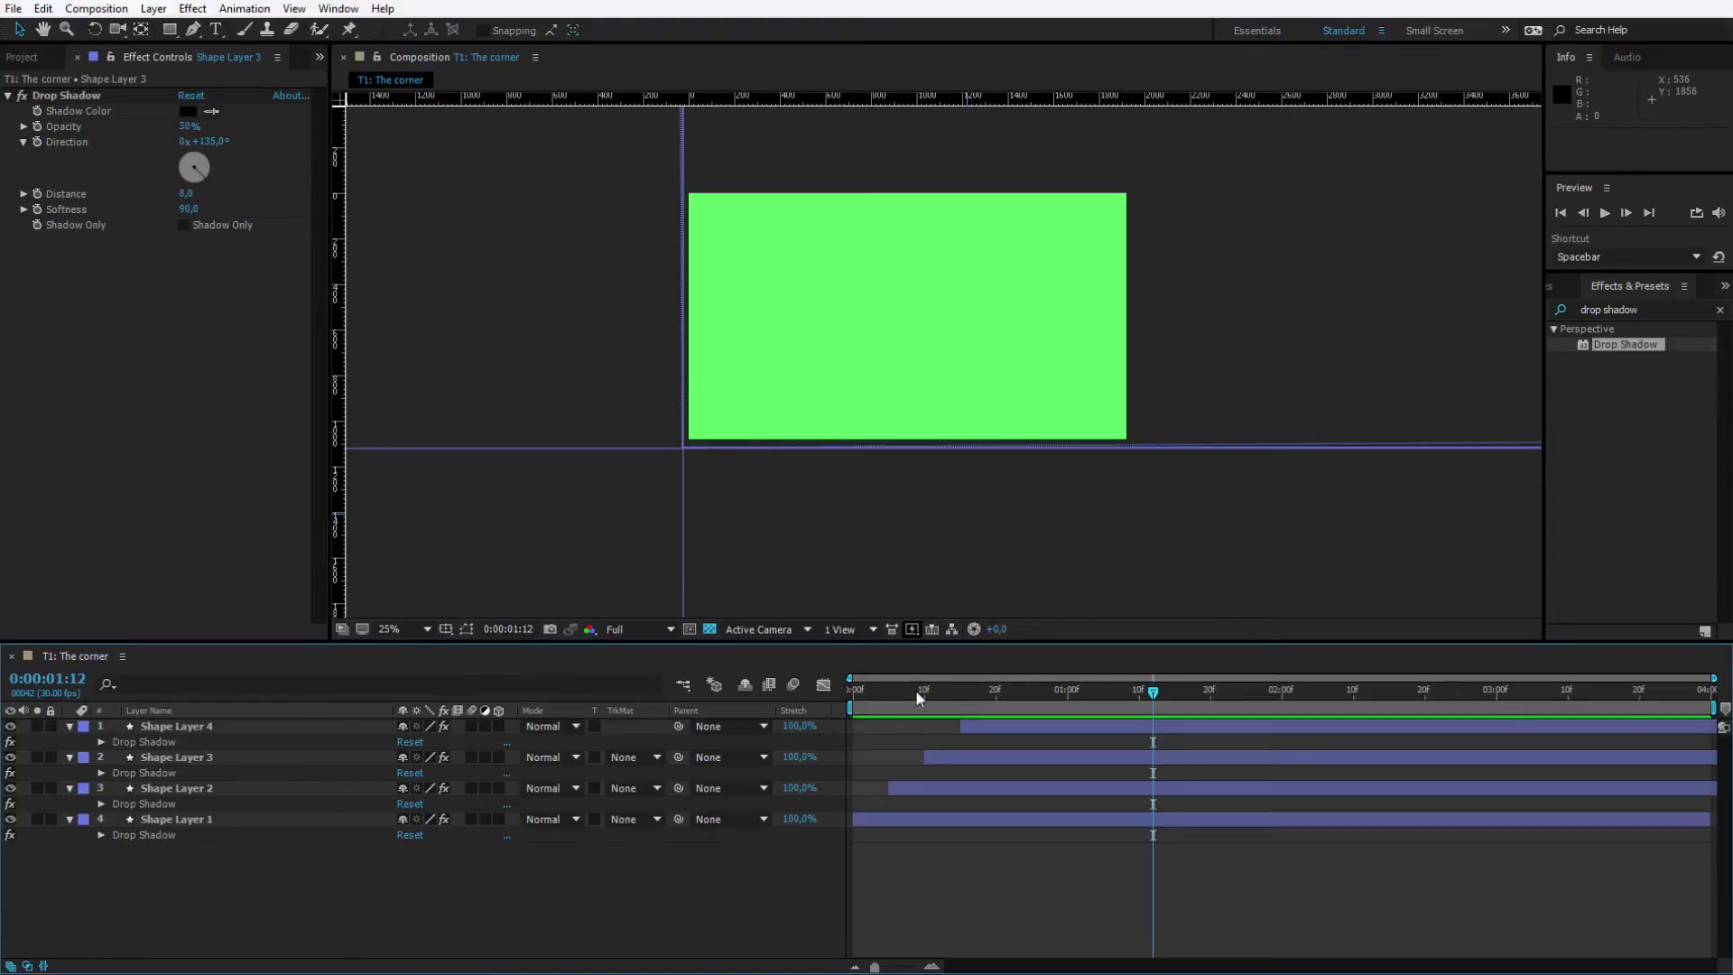
key(Home)
key(comma)
key(space)
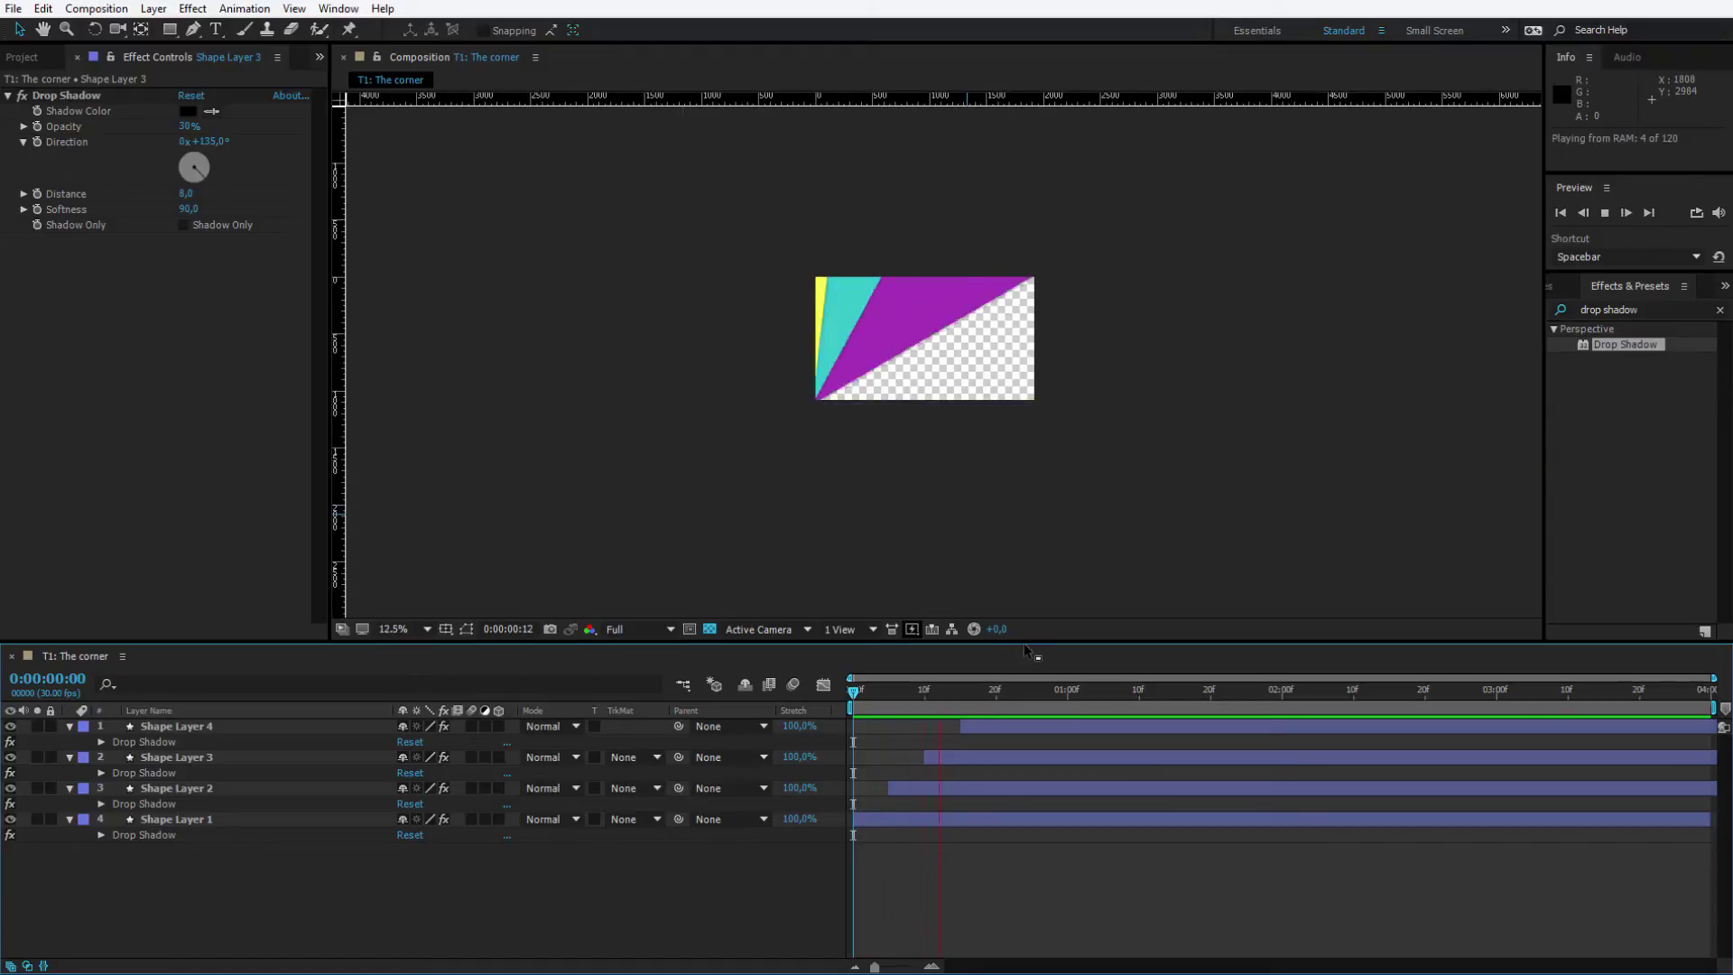